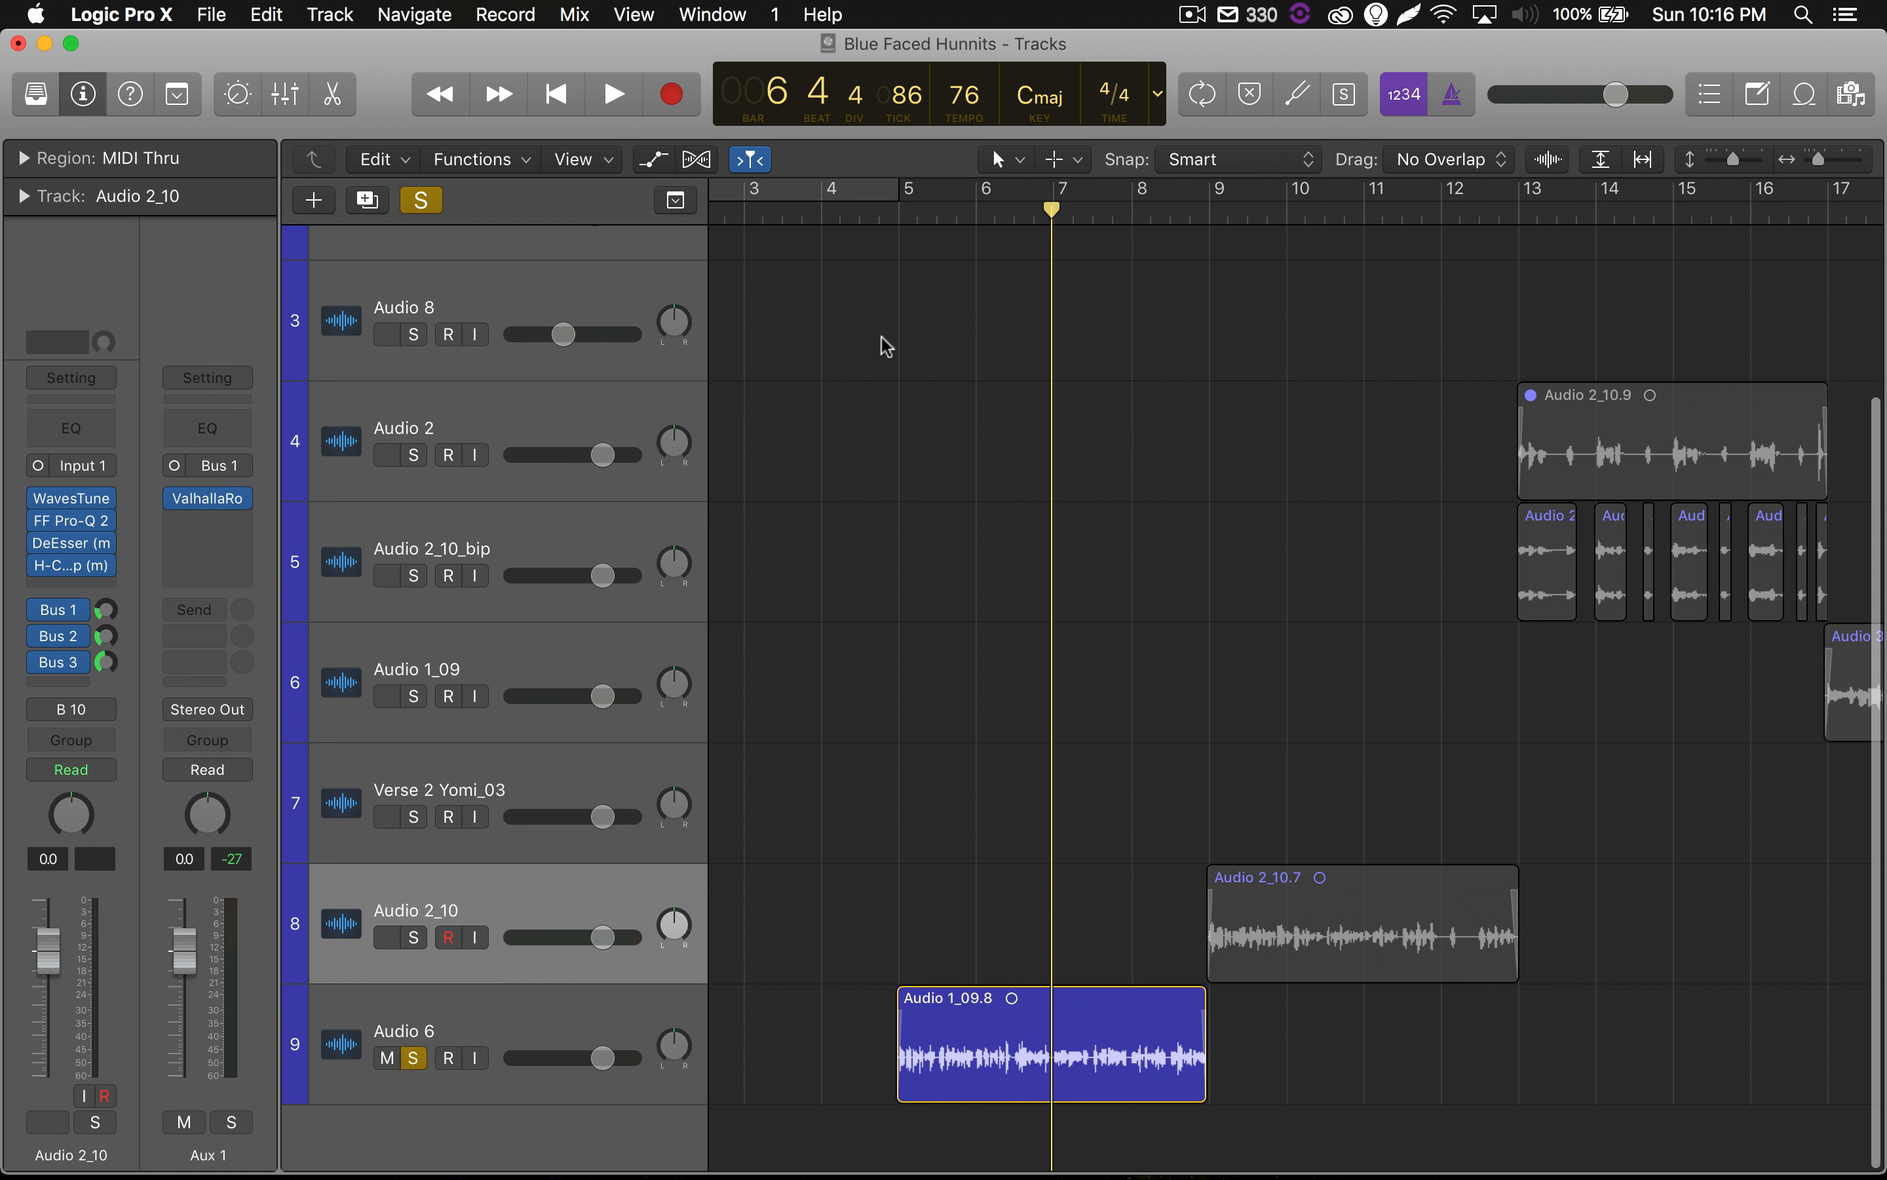
Place the playhead late in bar 4 and look over the tracks from Instrumental down to Audio 6.
left_click(879, 218)
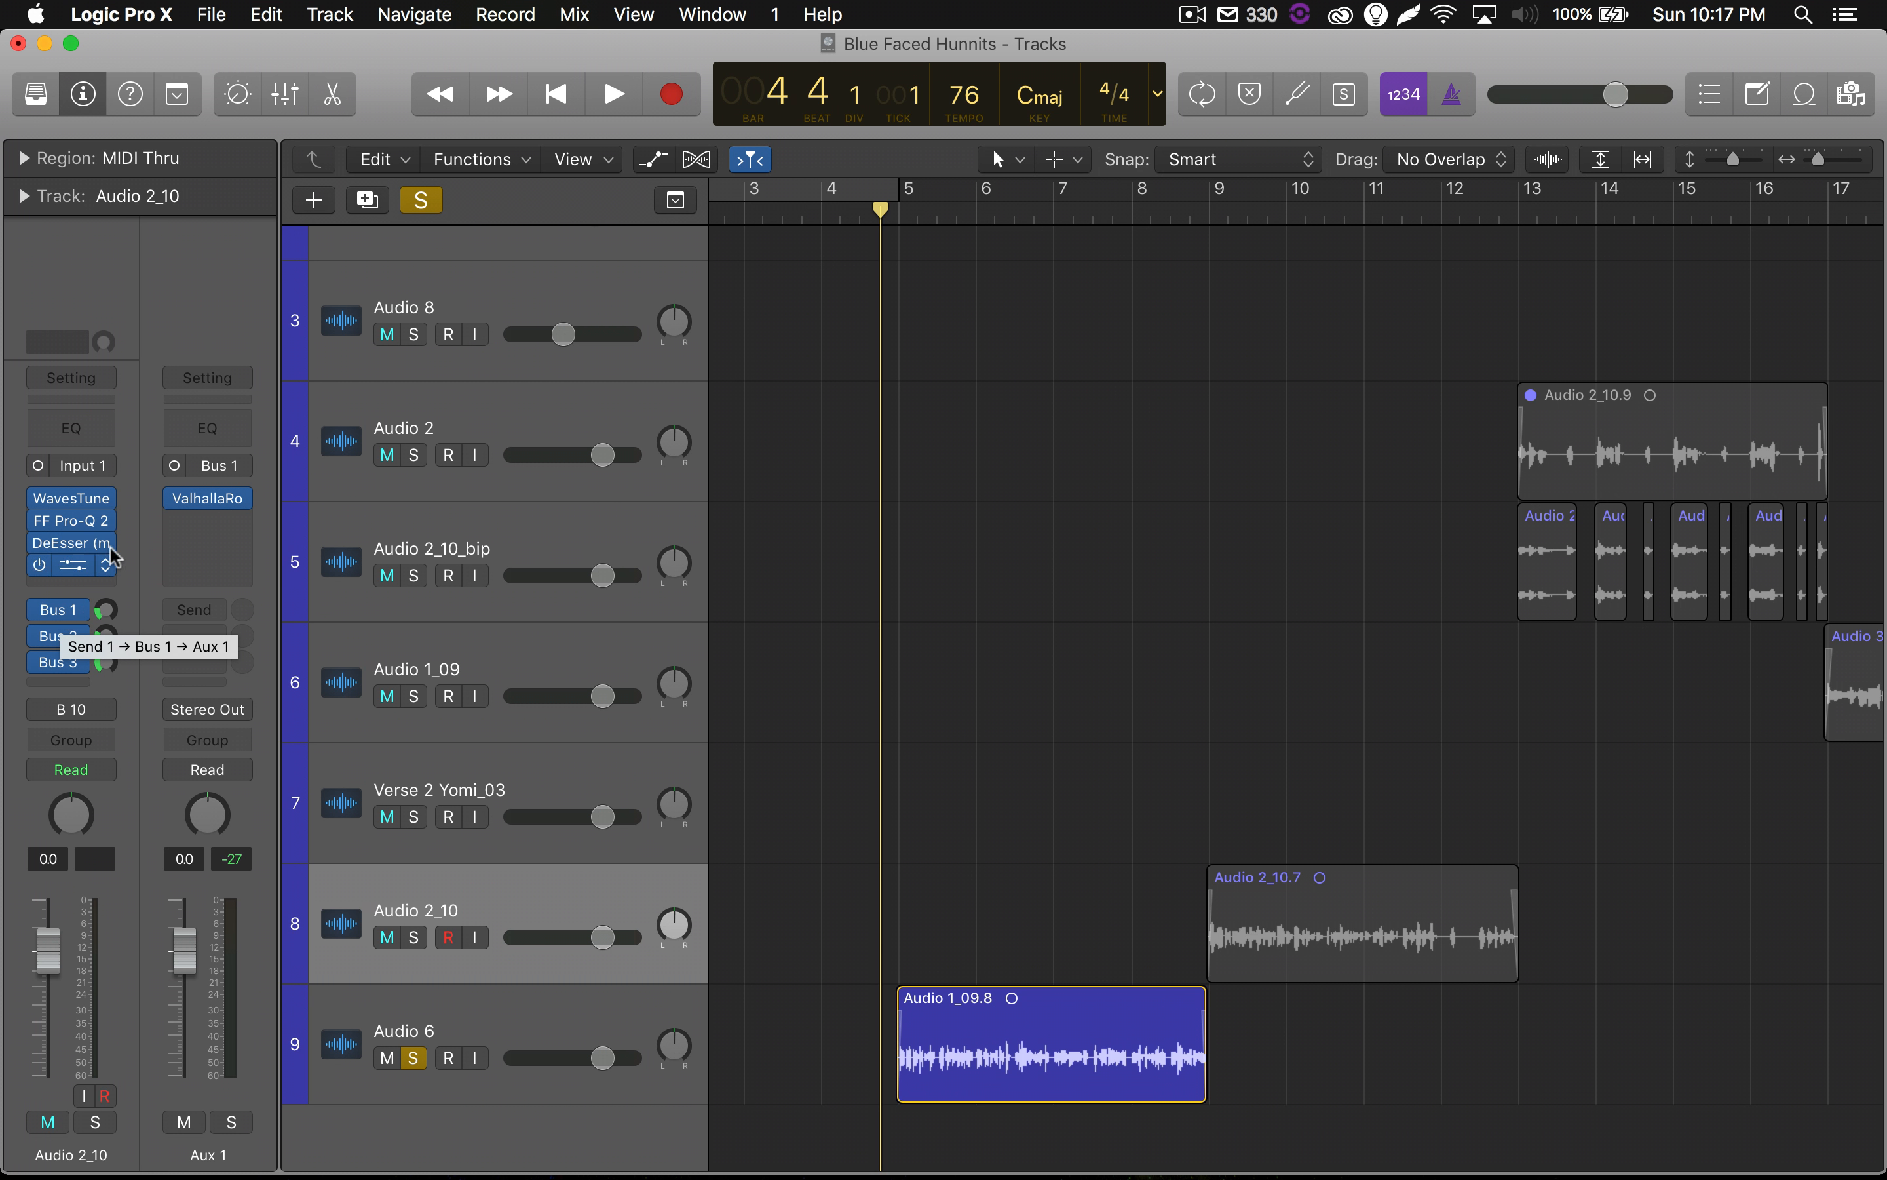
scroll(726, 532, "up", 3)
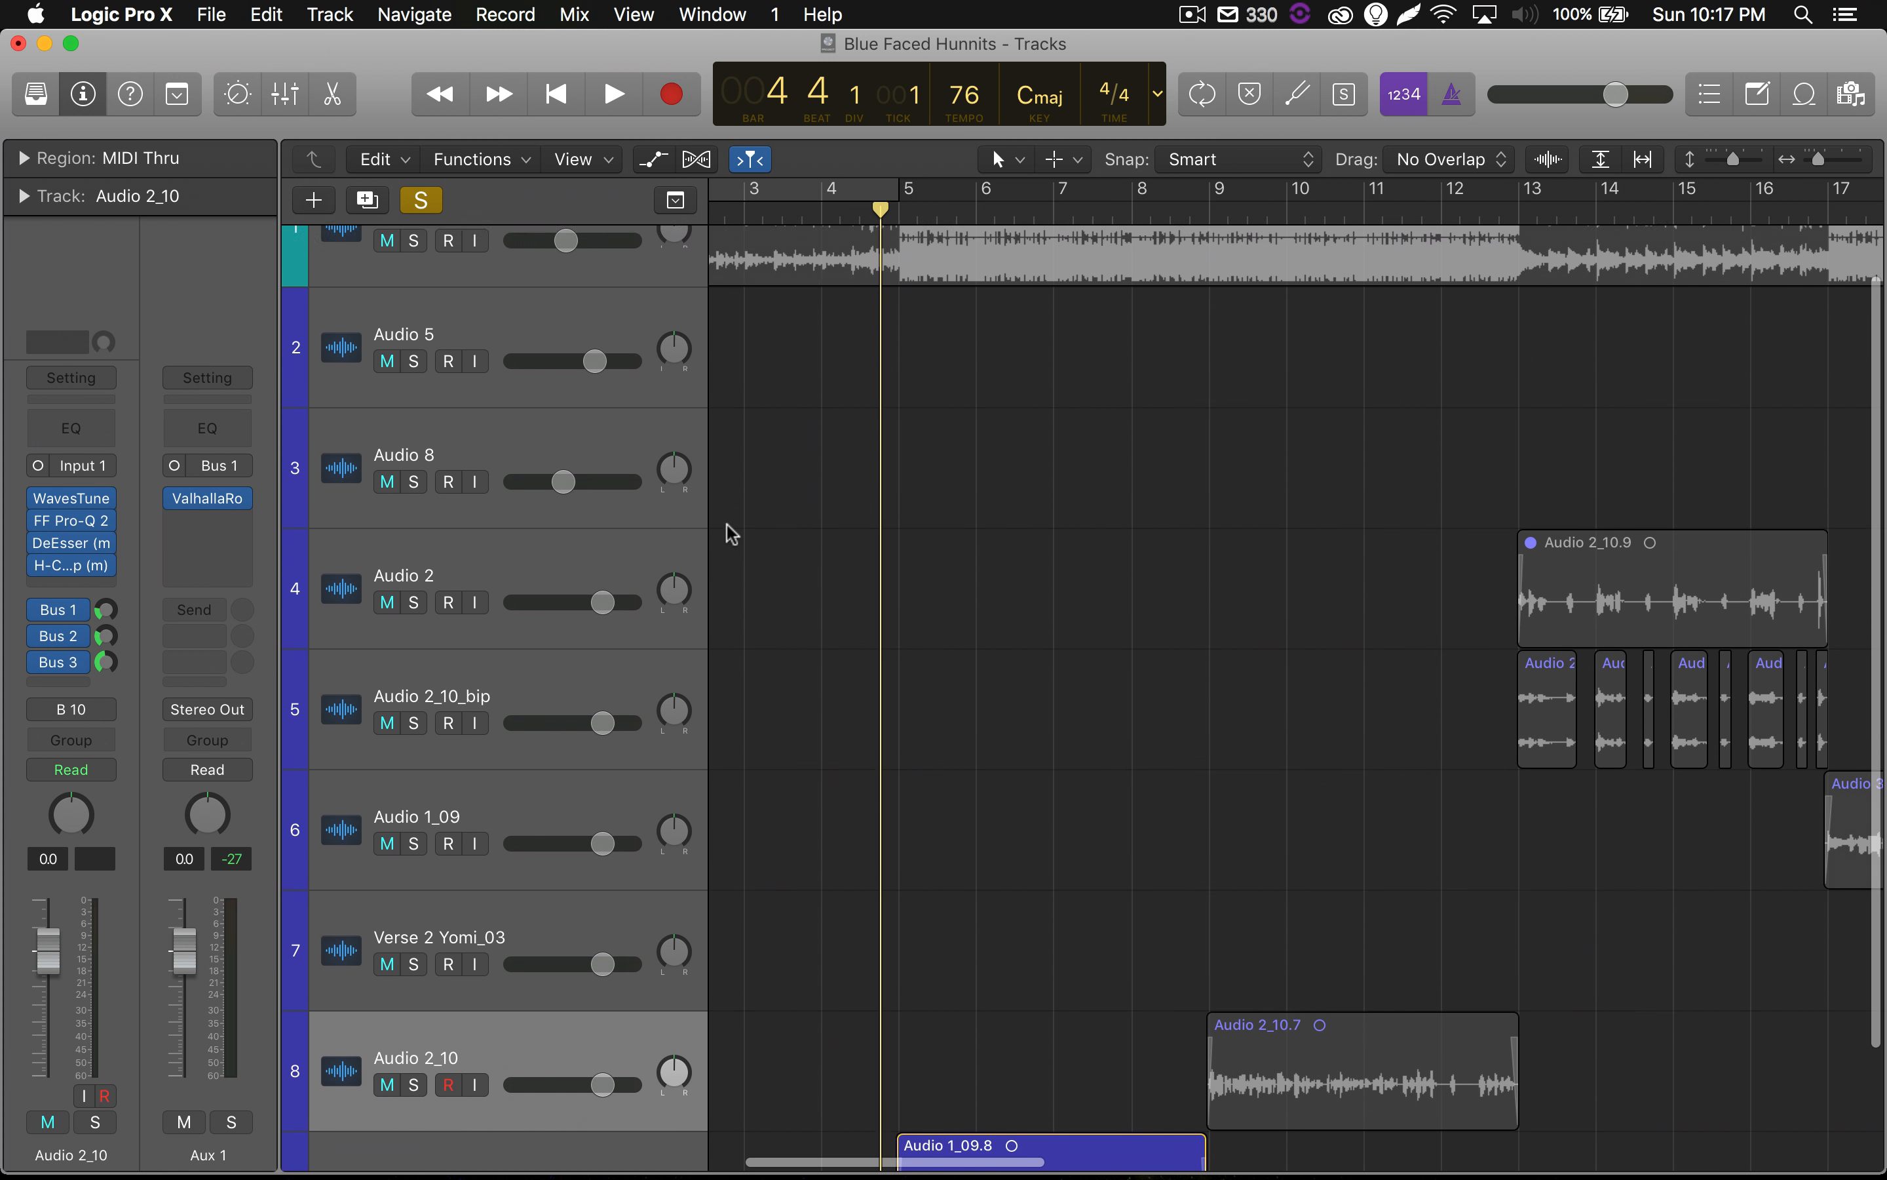
scroll(729, 533, "down", 3)
scroll(726, 542, "up", 1)
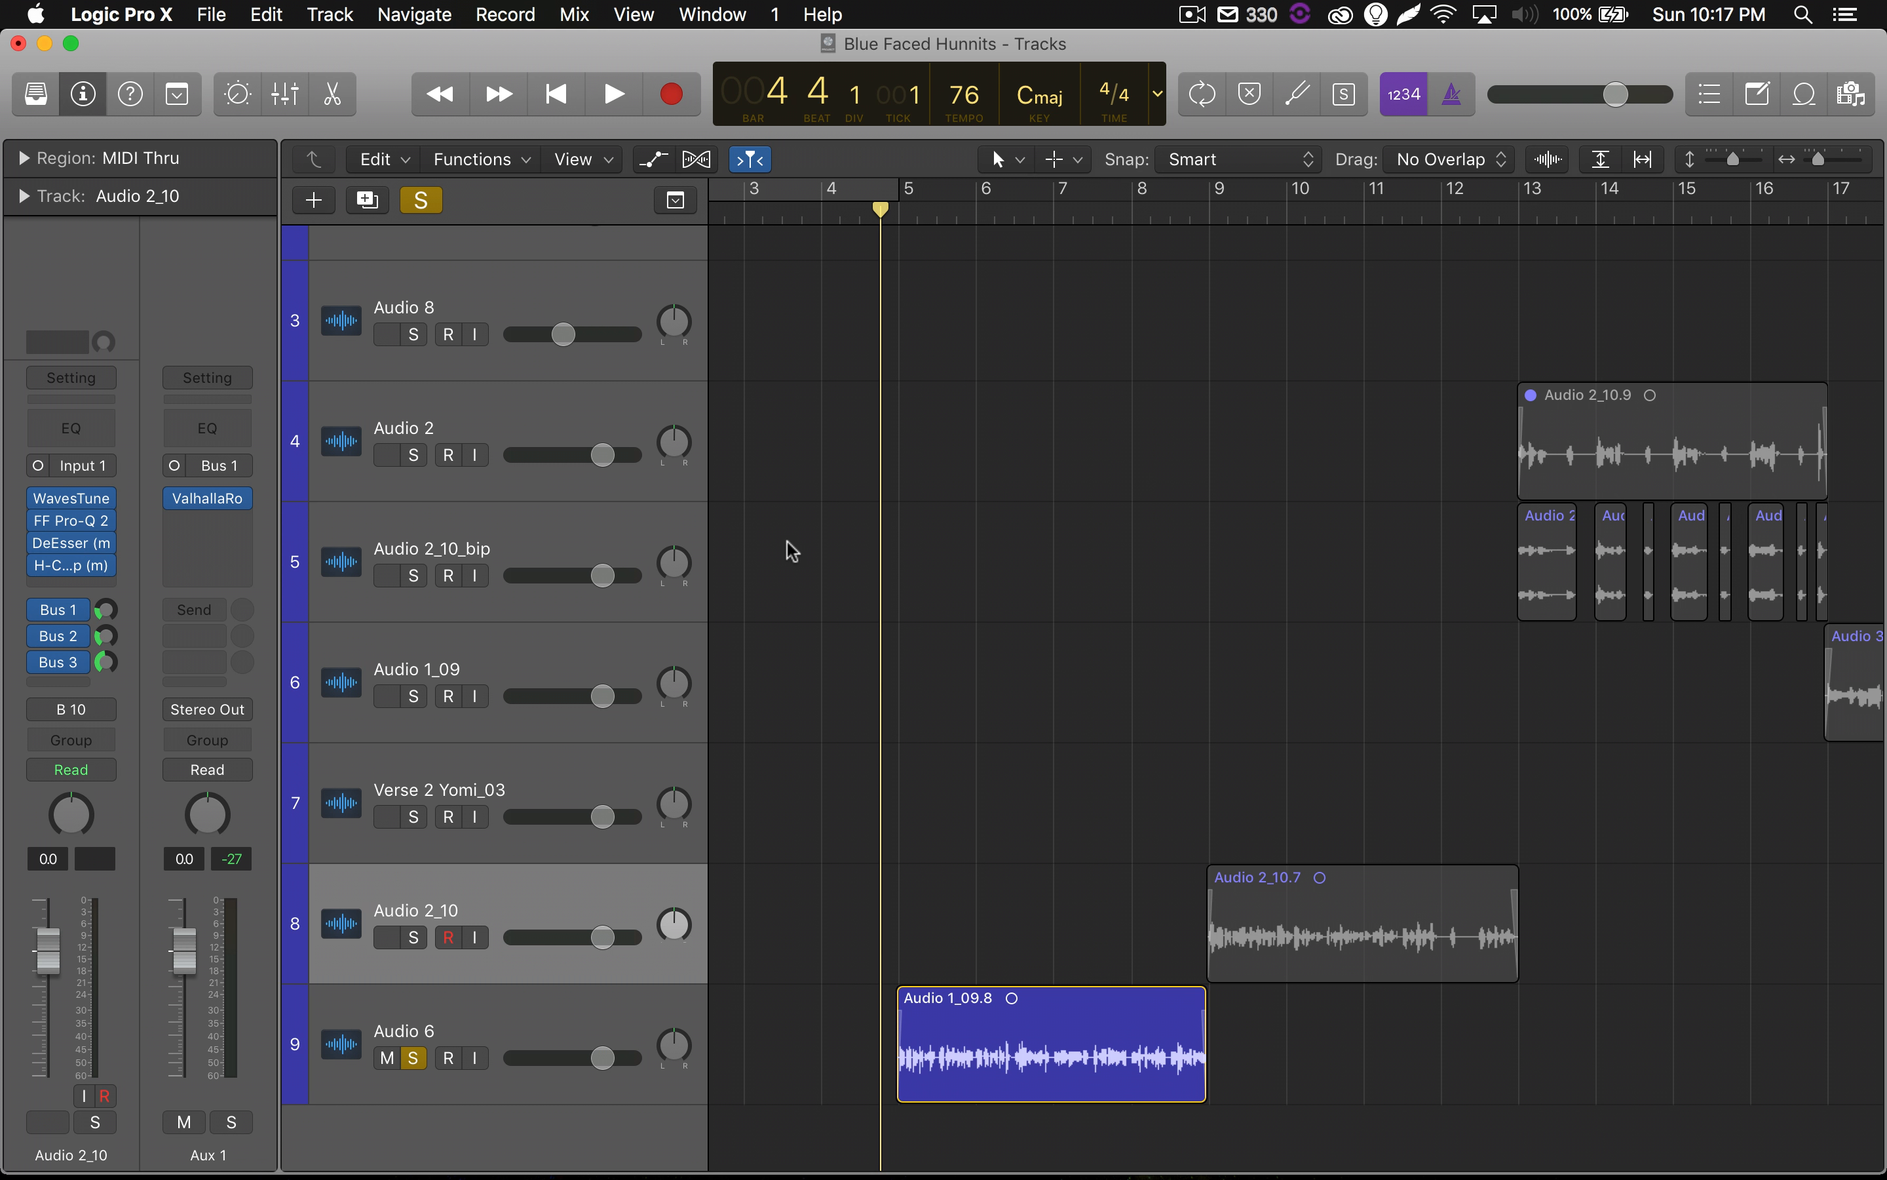
scroll(791, 550, "up", 5)
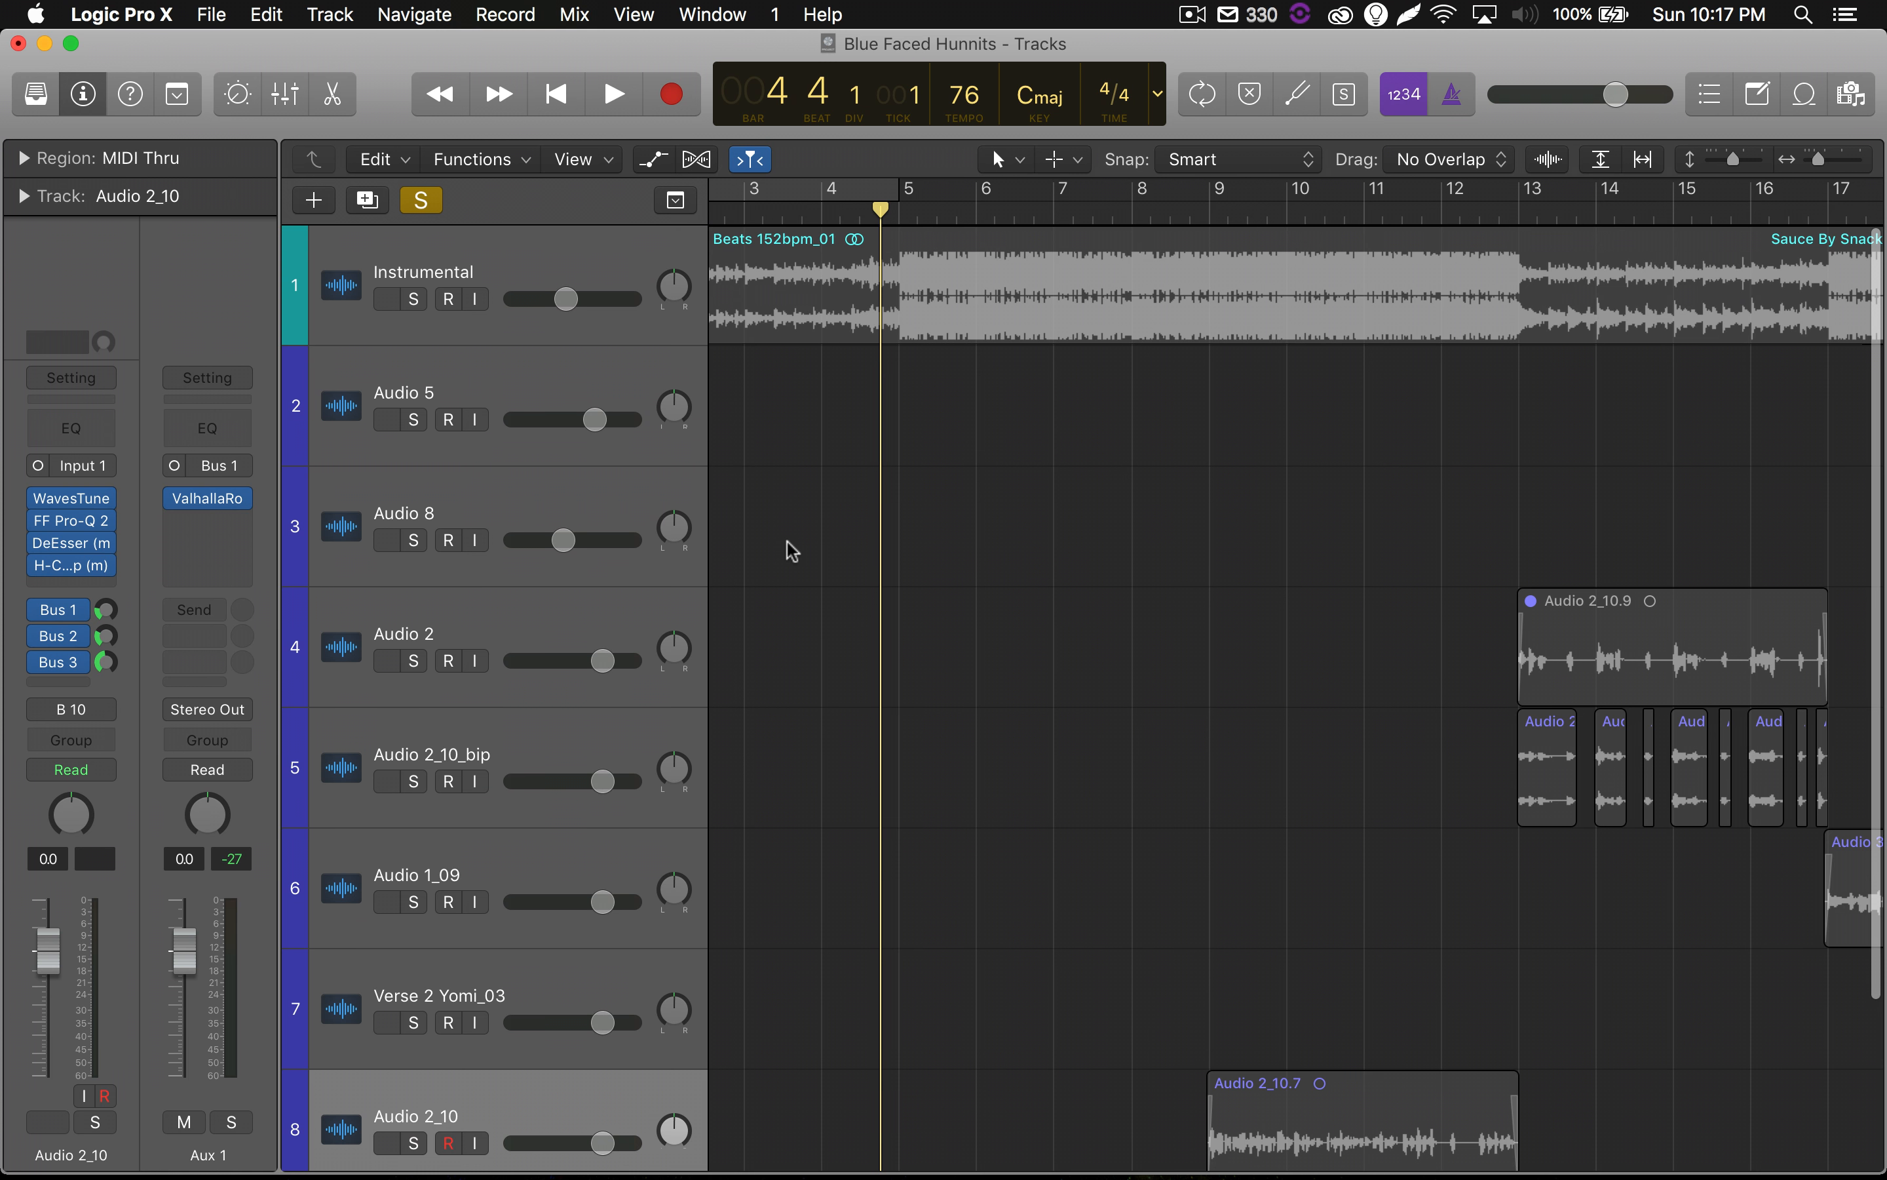
scroll(792, 550, "down", 1)
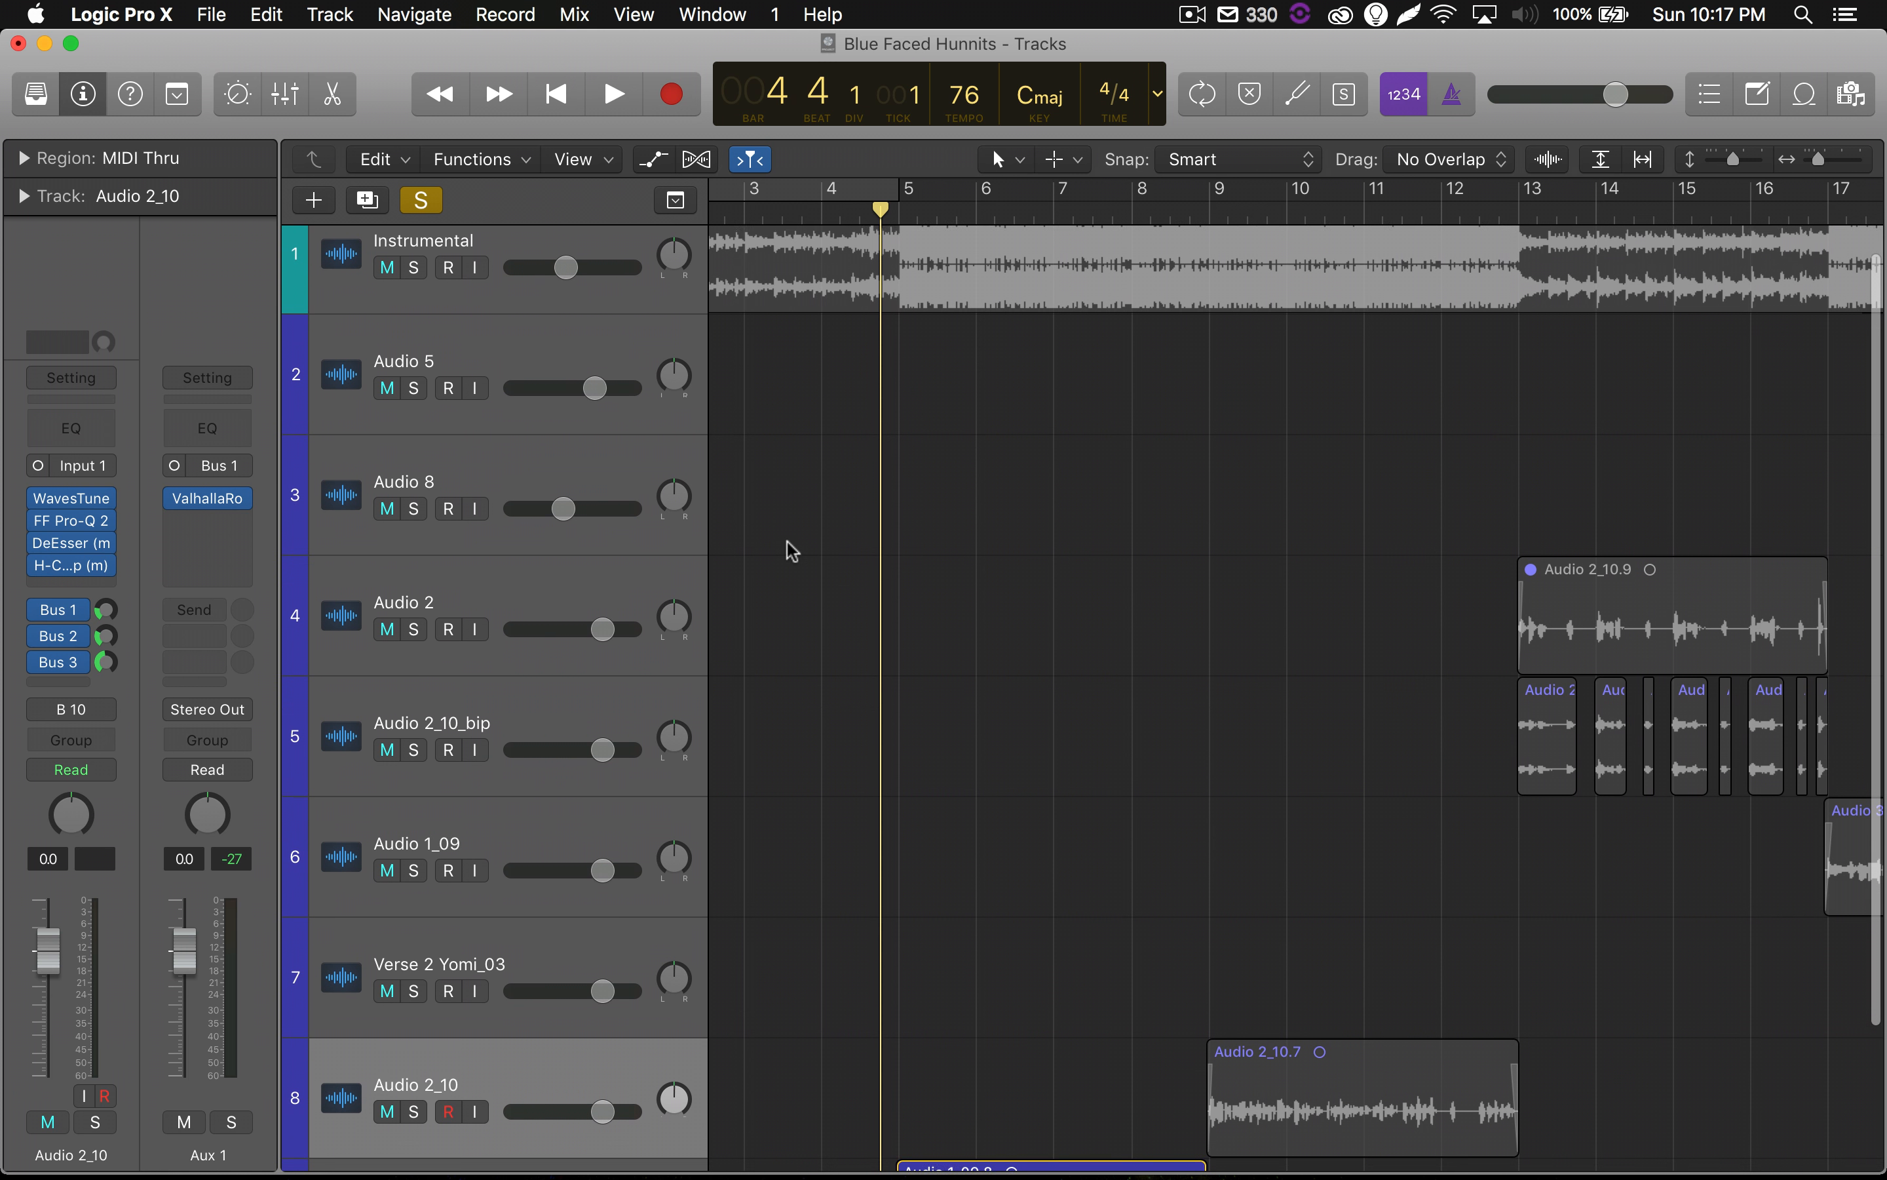
scroll(791, 550, "up", 1)
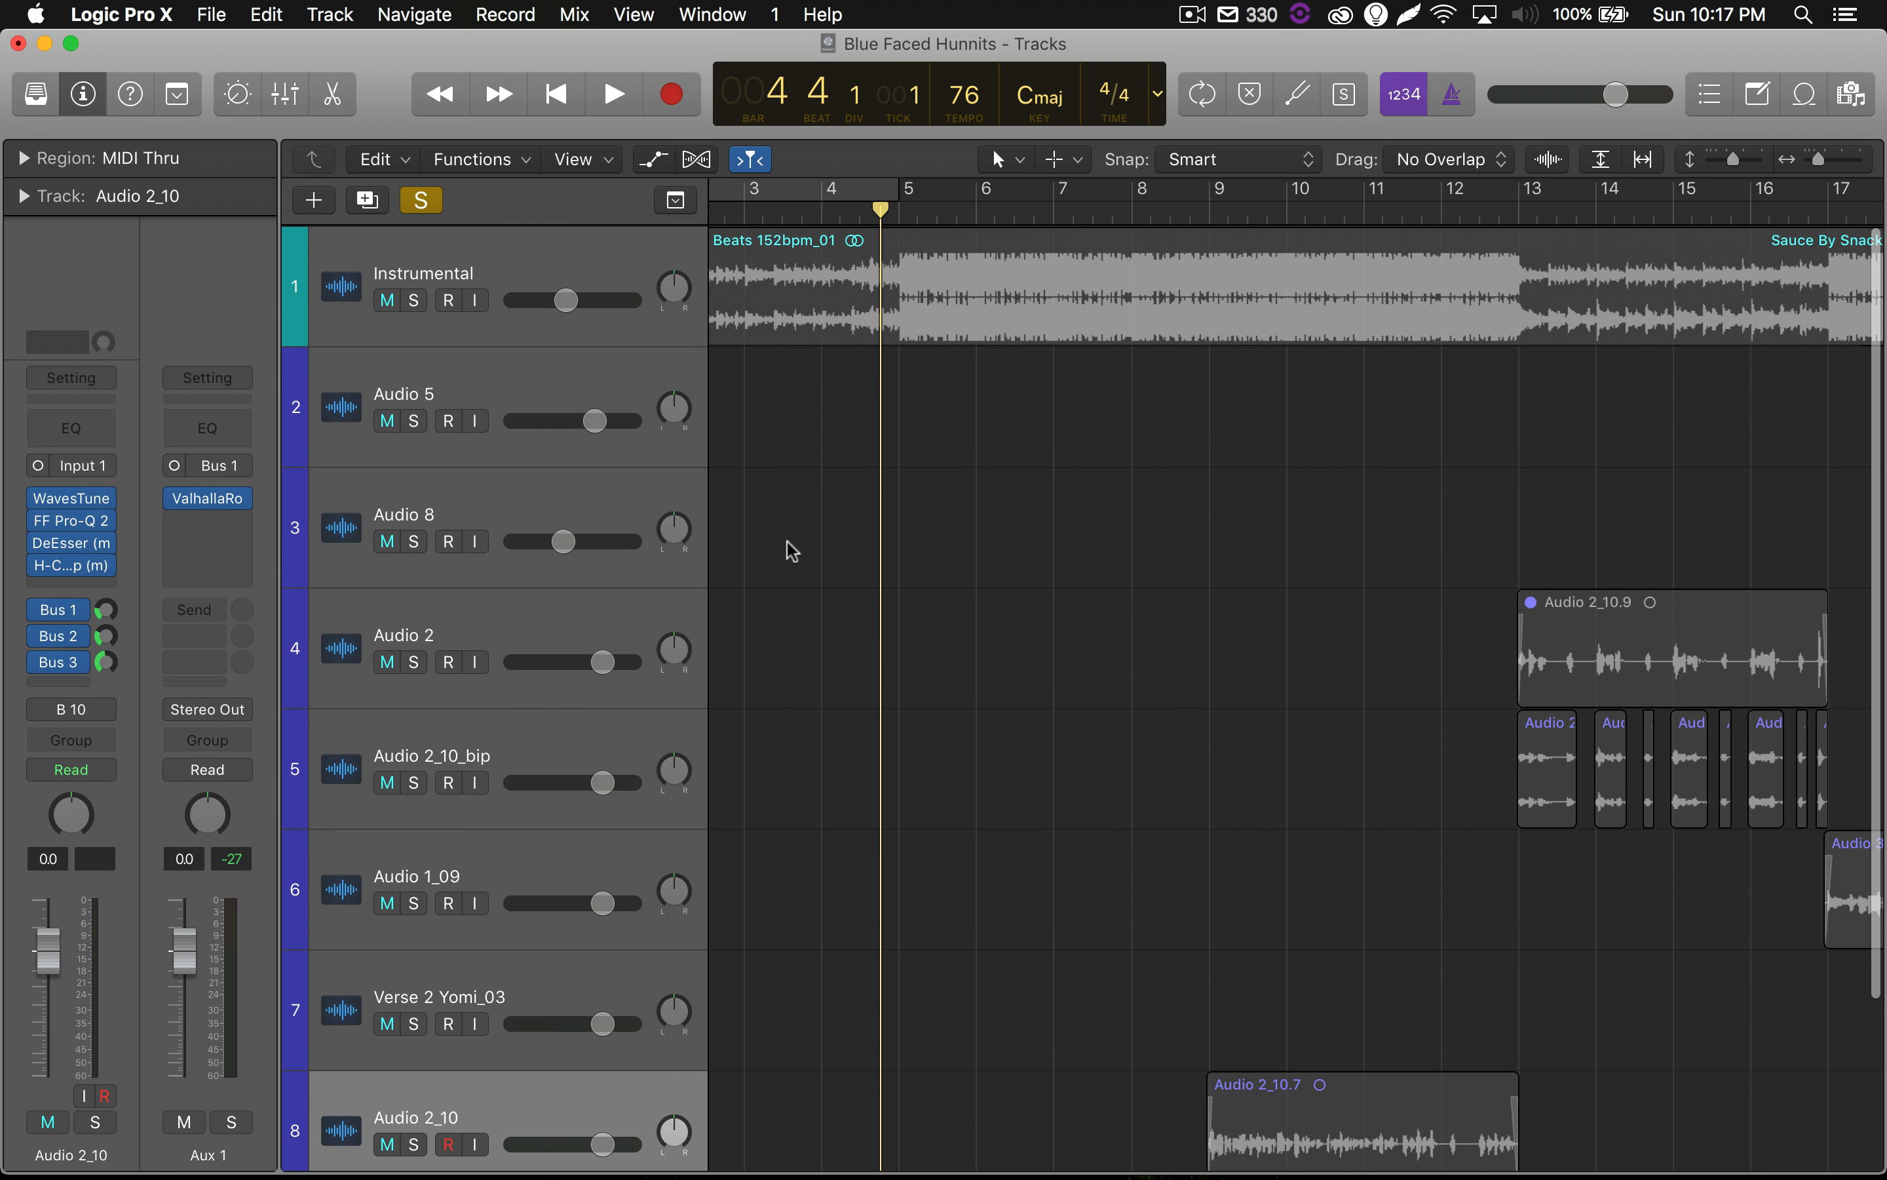
Select the Instrumental track and turn off solo on the Audio 6 track.
left_click(563, 260)
scroll(763, 665, "down", 5)
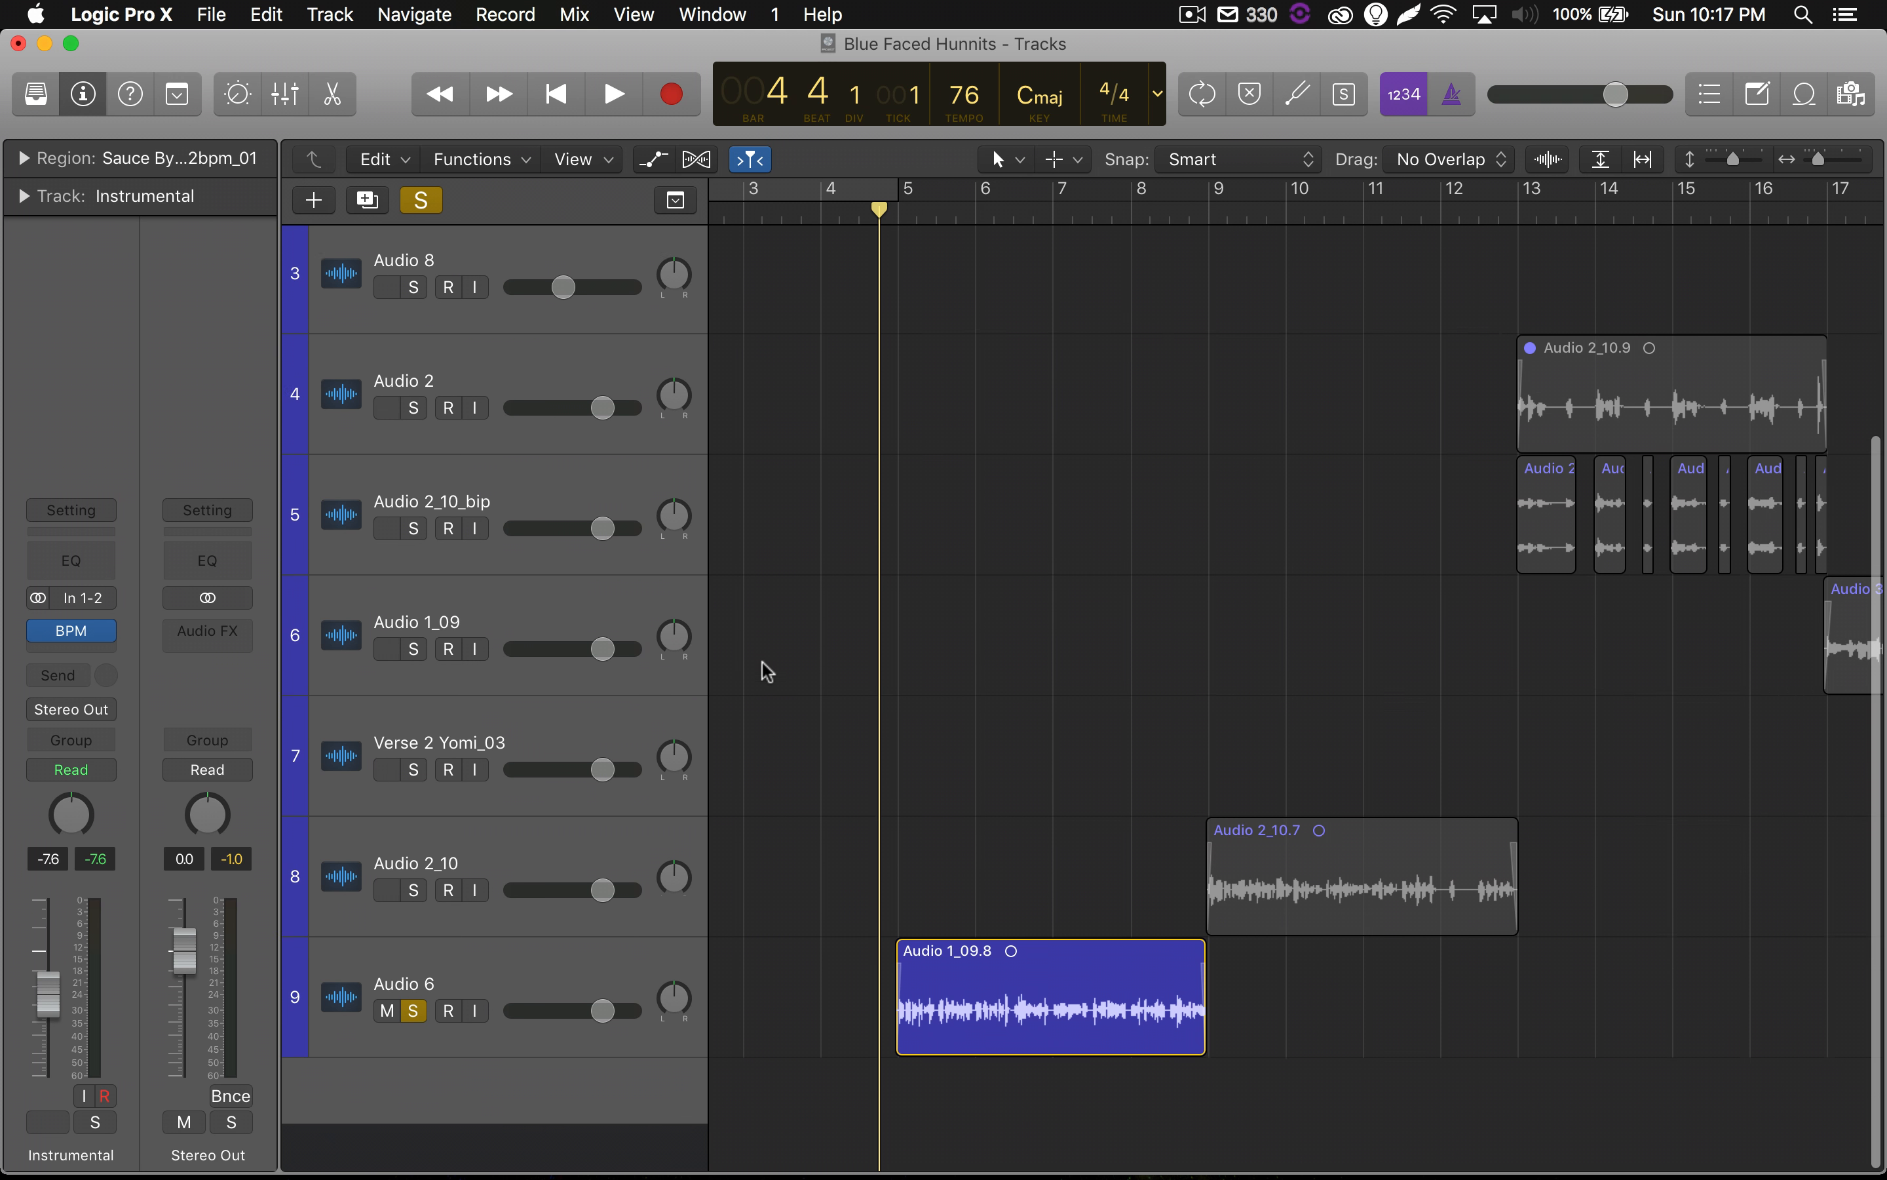
left_click(414, 1055)
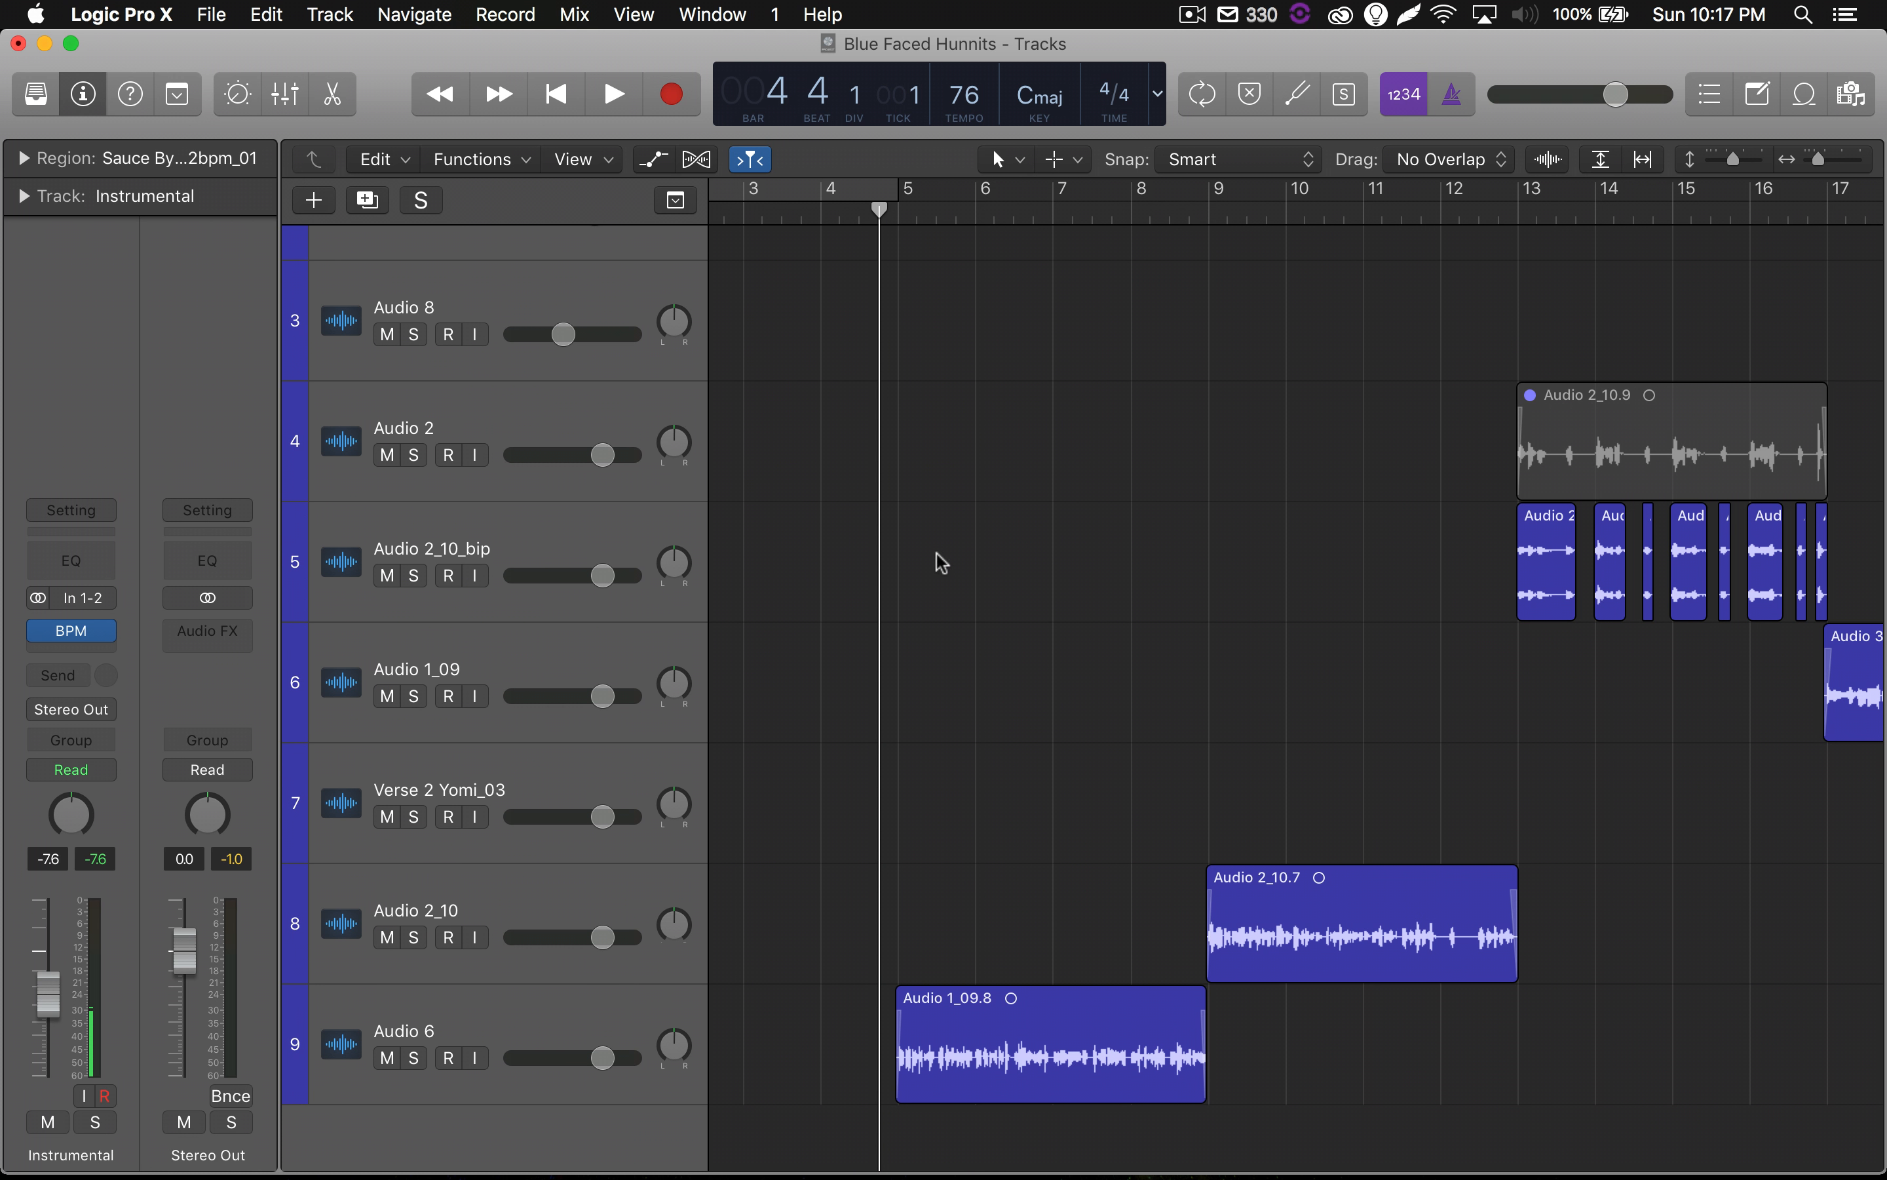
Play the full mix from bar 3 and listen through the first vocal regions.
left_click(750, 209)
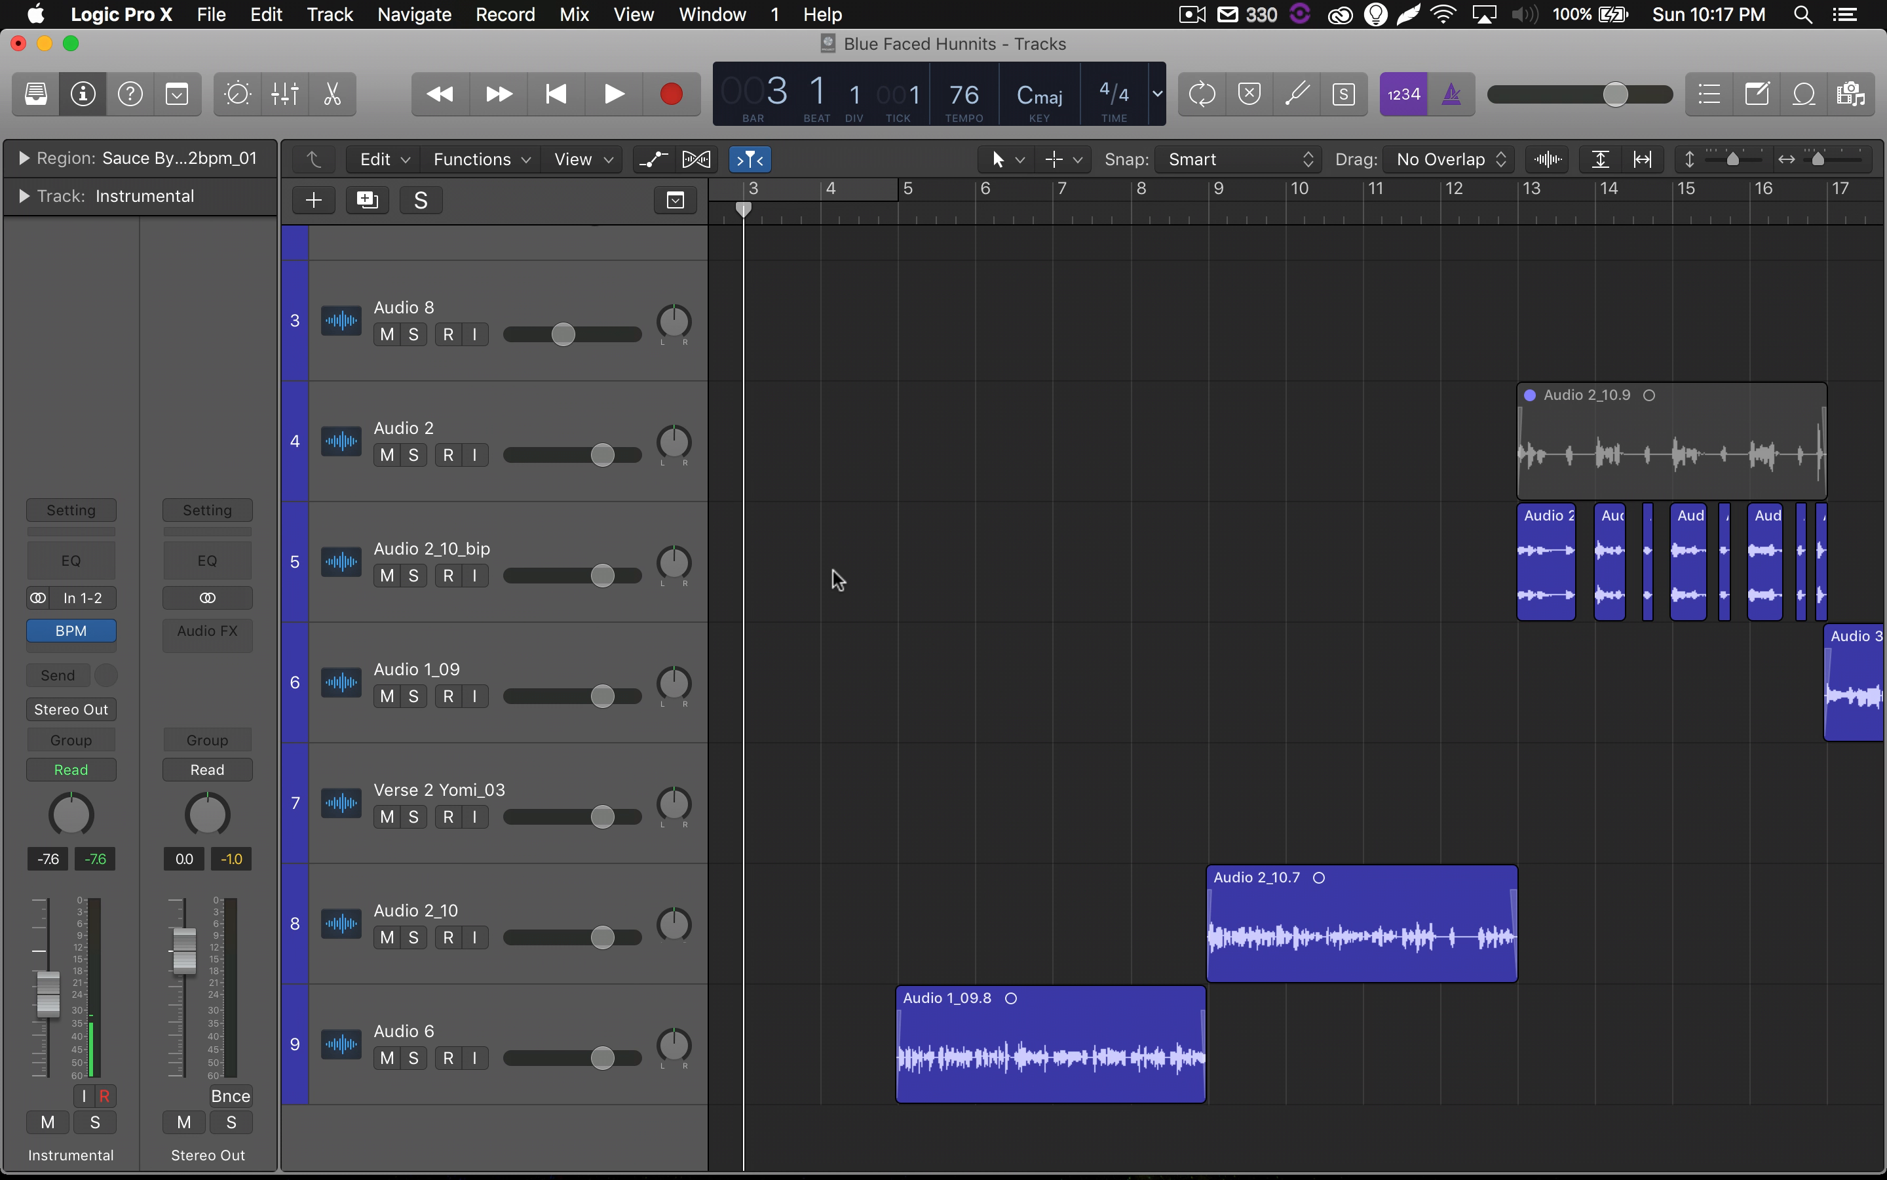
key("space")
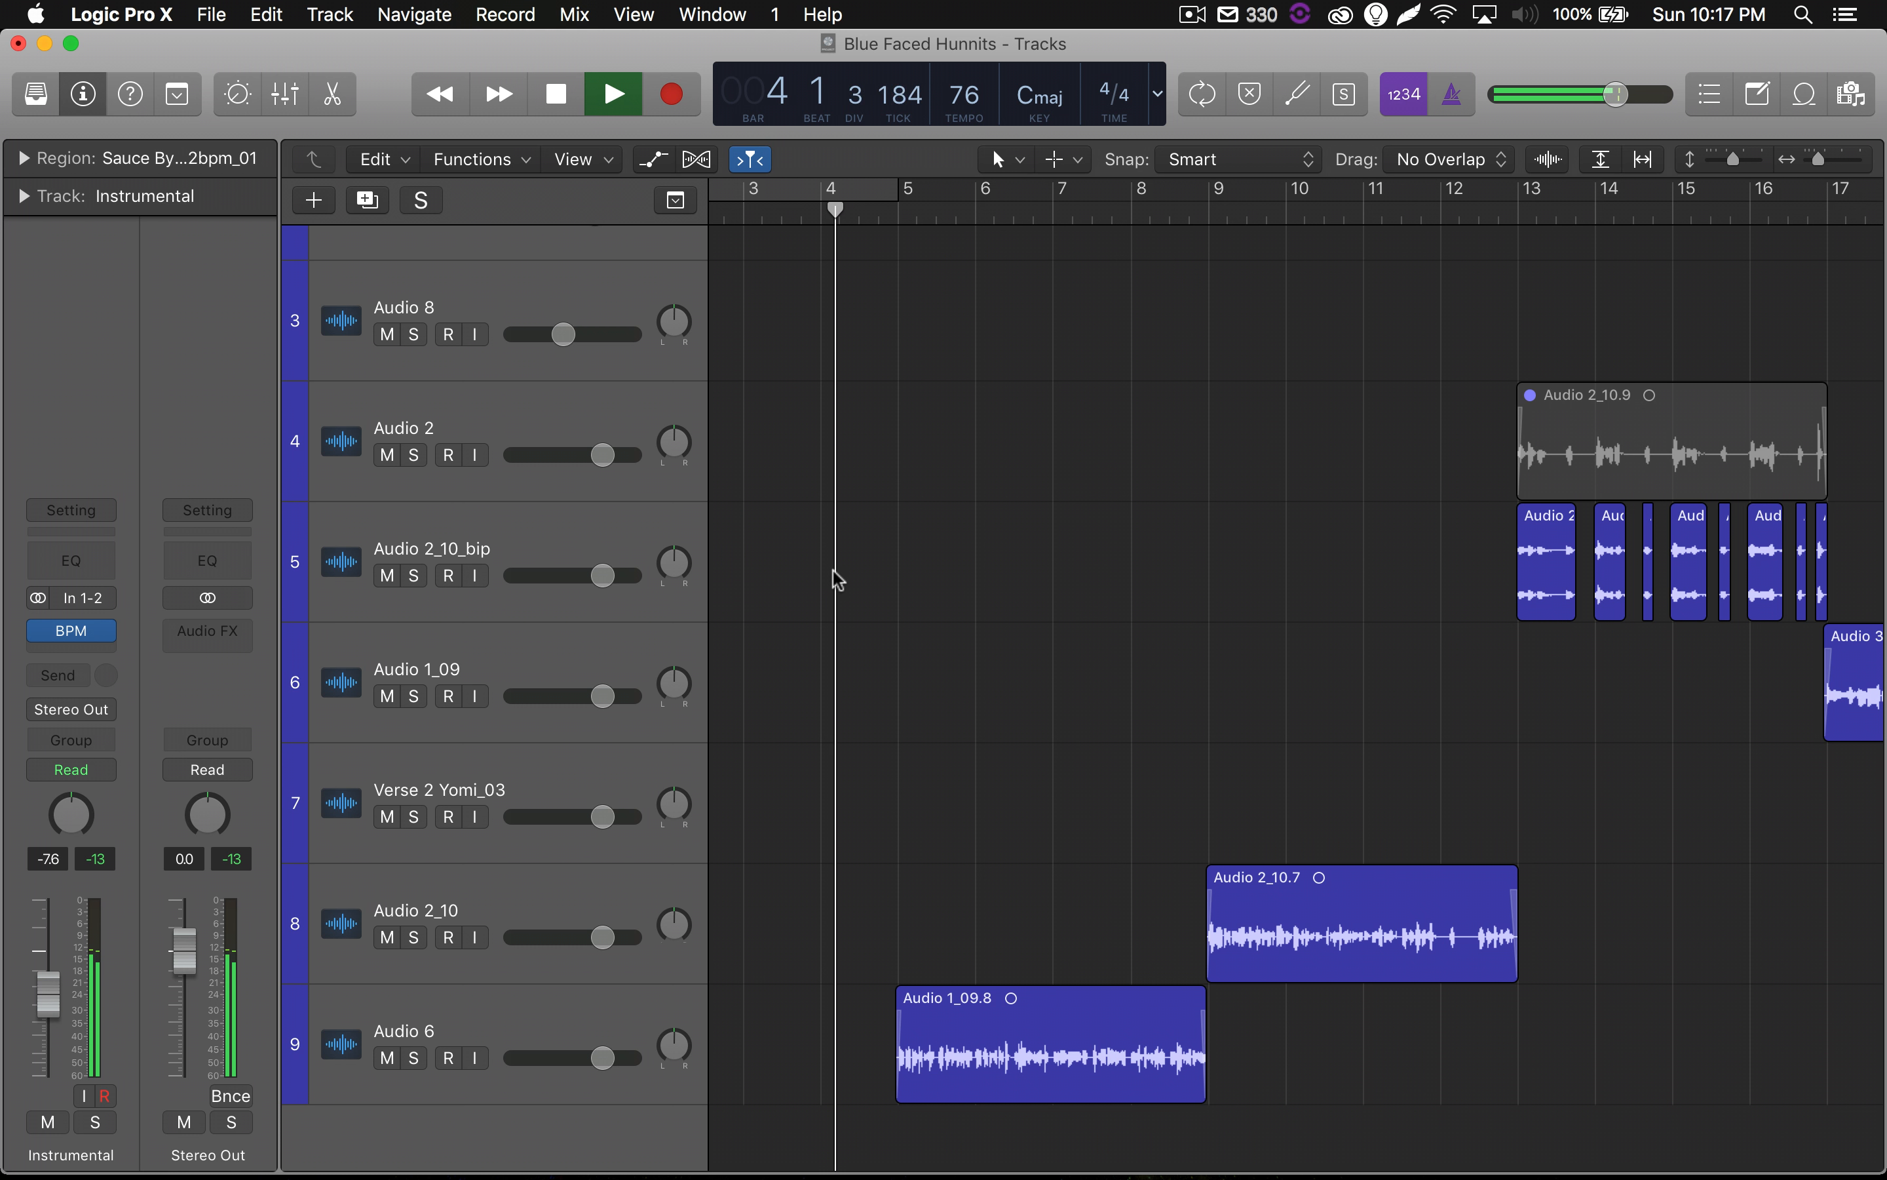
key("super+Right")
scroll(831, 576, "right", 3)
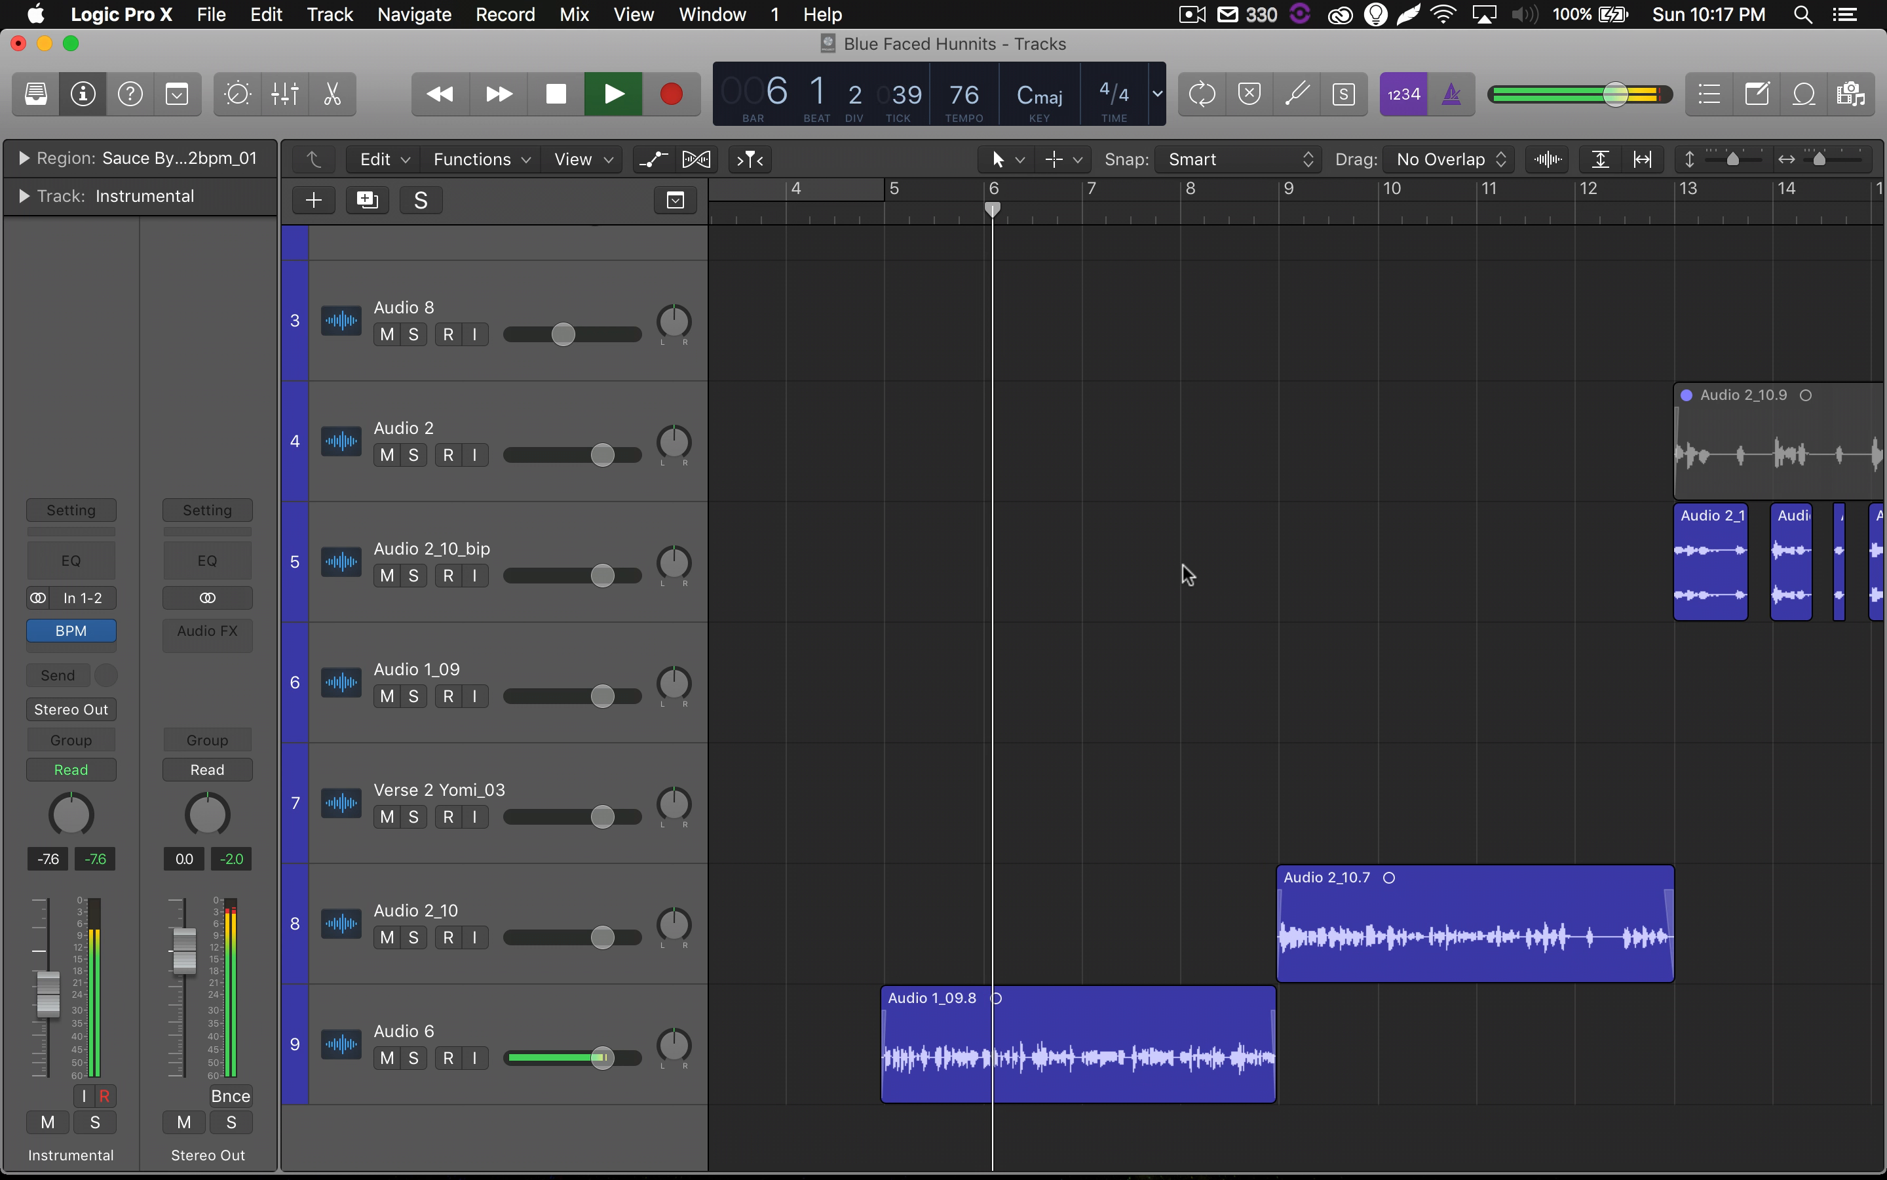
scroll(1187, 574, "right", 2)
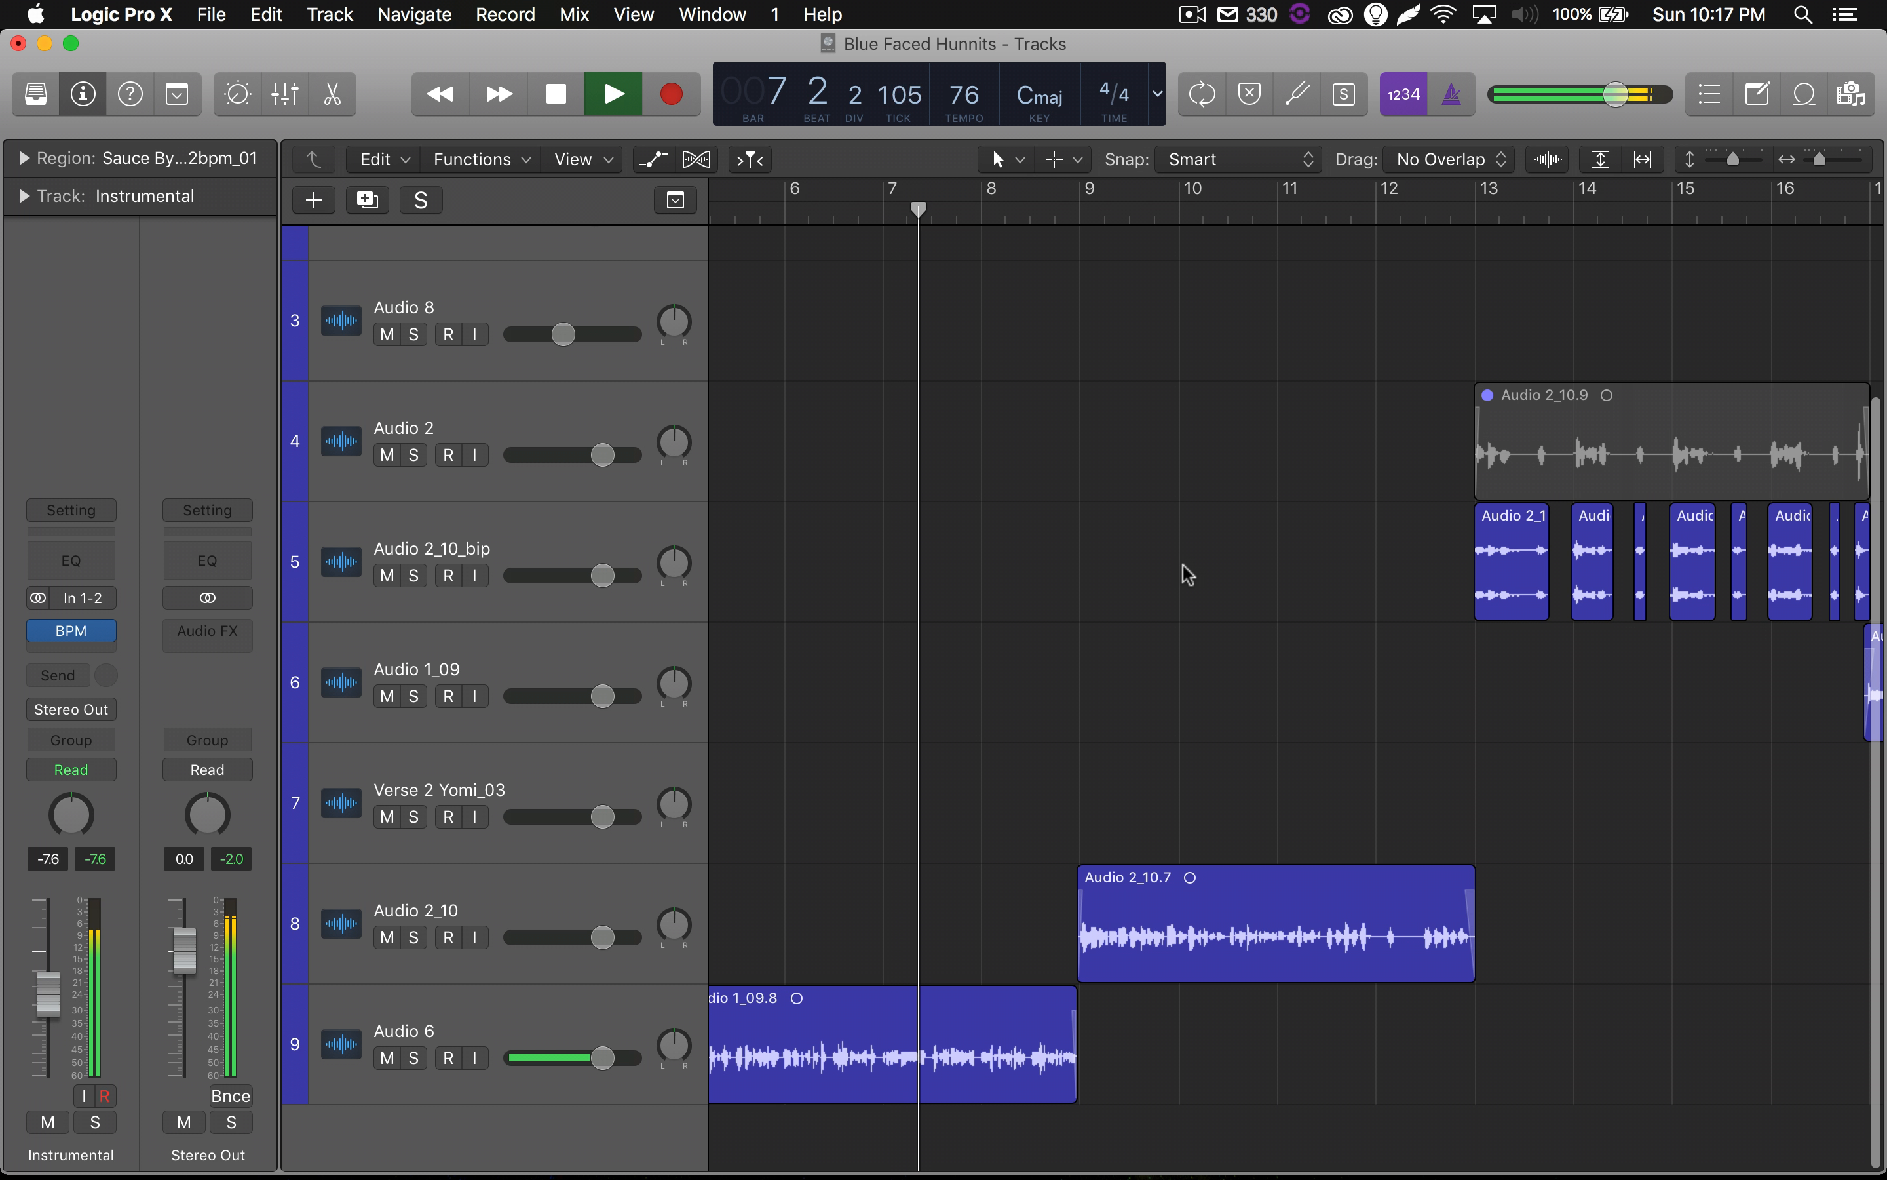
scroll(1186, 574, "left", 1)
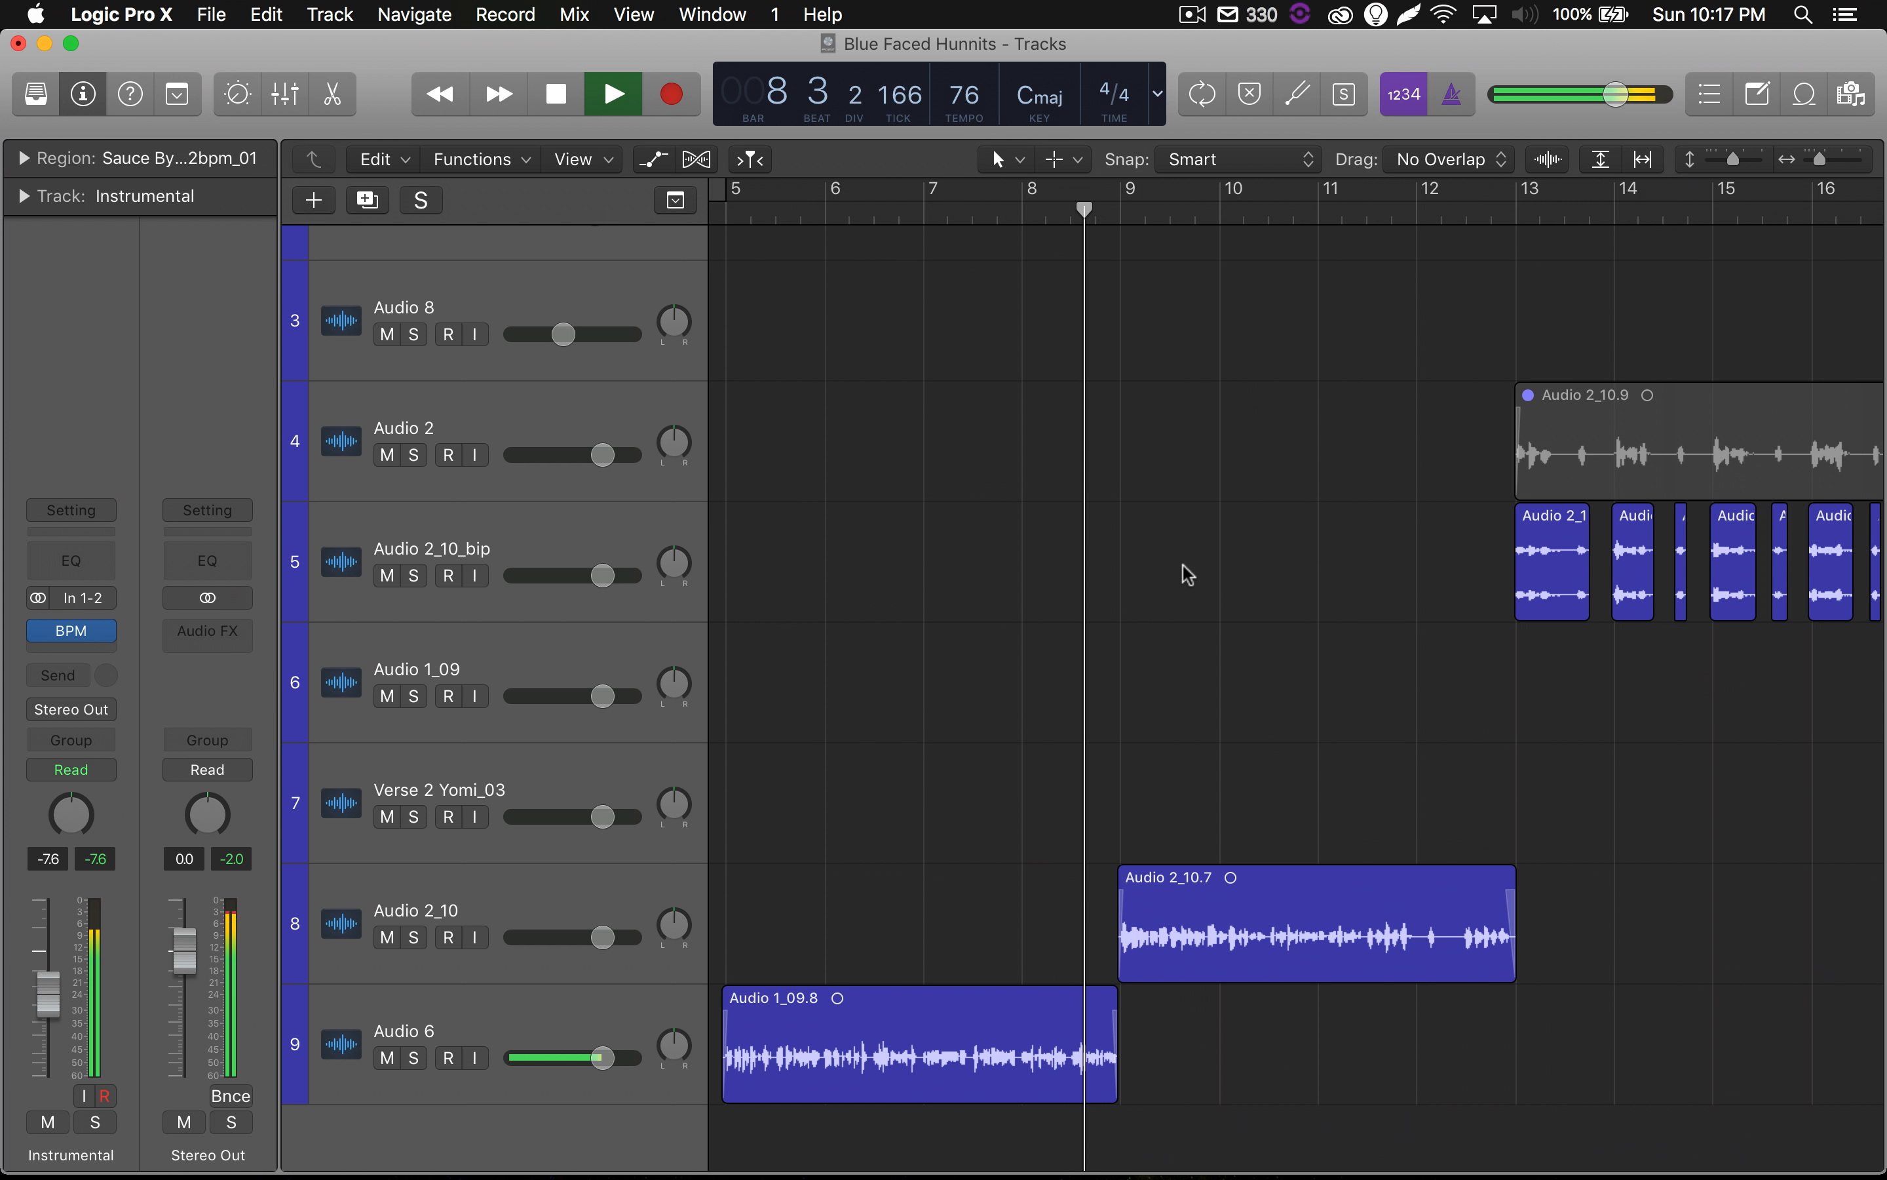
scroll(1162, 573, "right", 5)
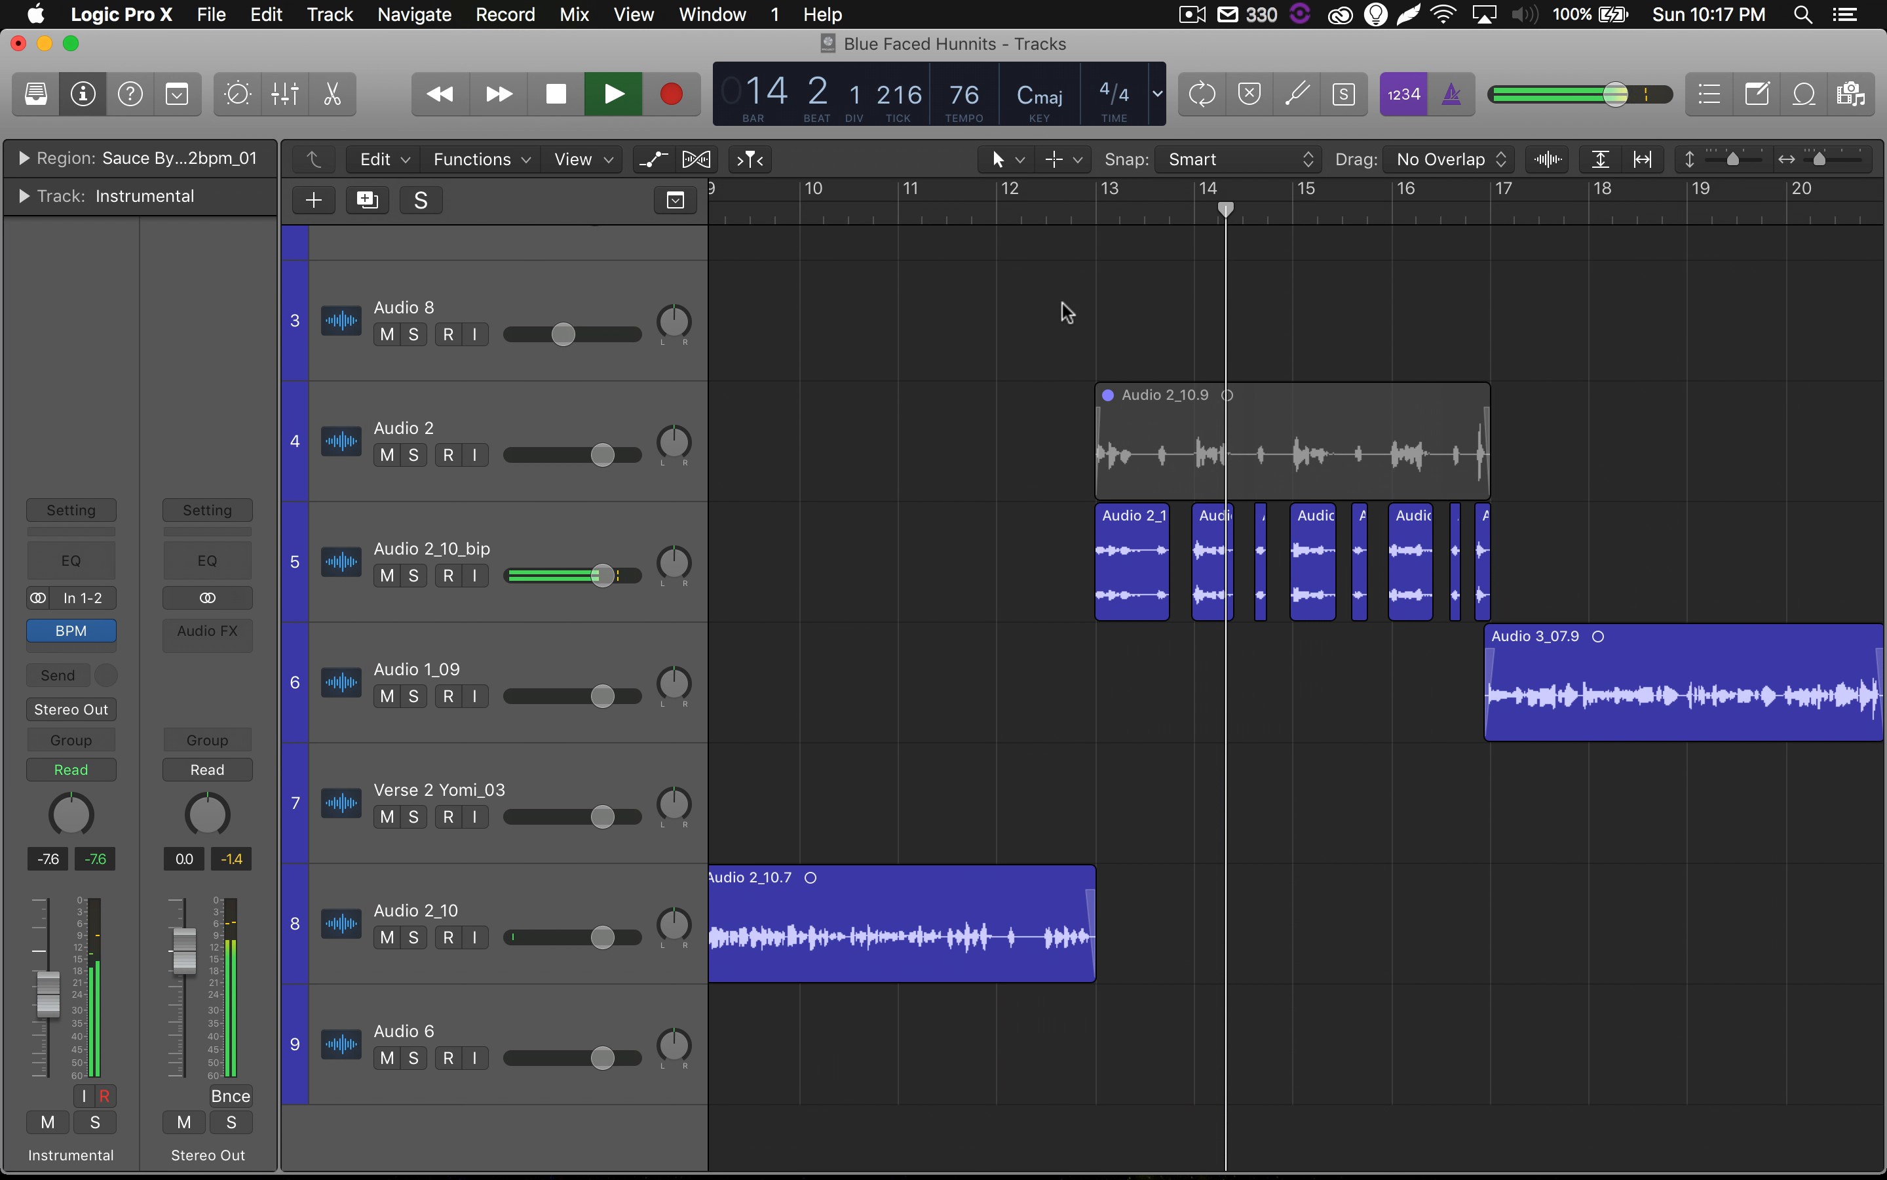
Continue playback from bar 52, listen to the song's ending, and stop playback.
scroll(1068, 312, "left", 5)
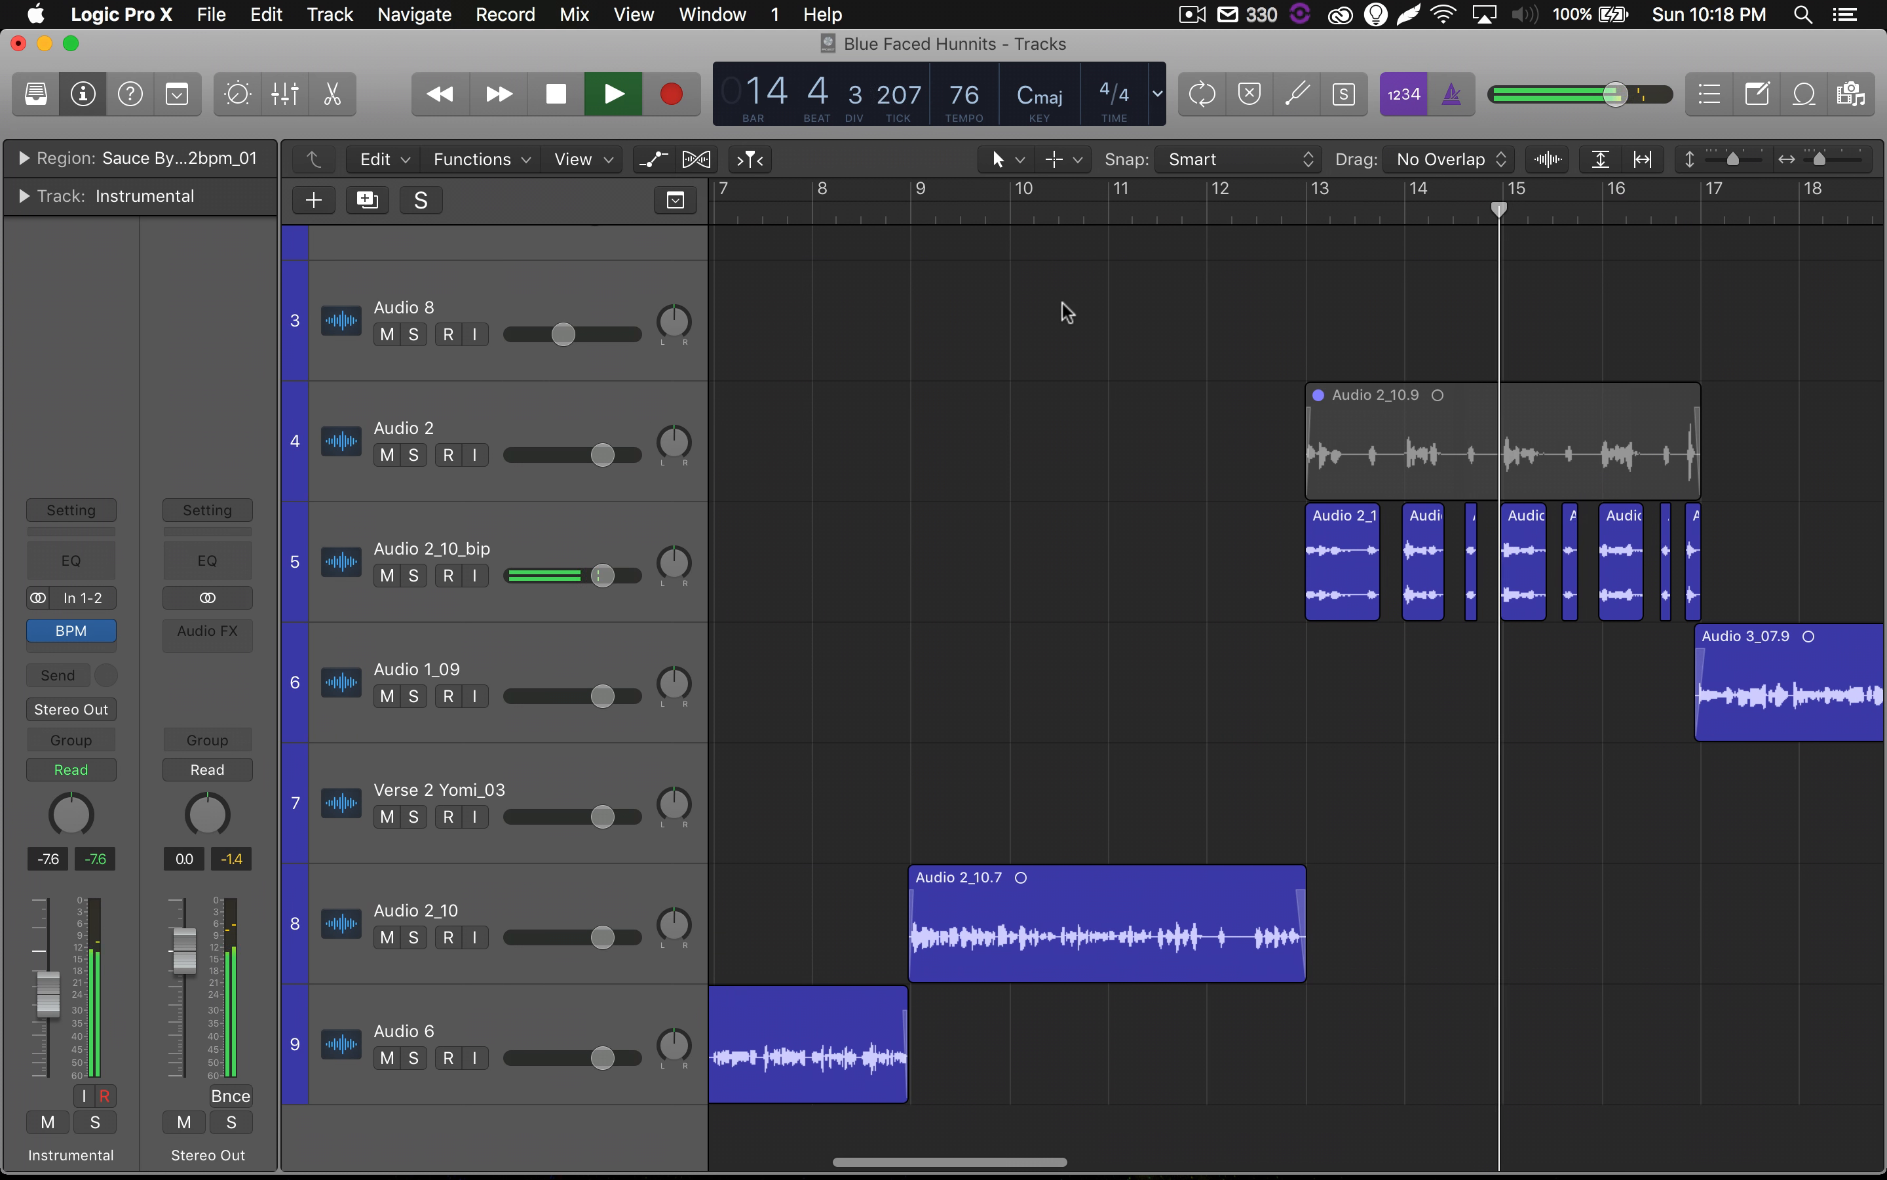
scroll(1014, 311, "right", 10)
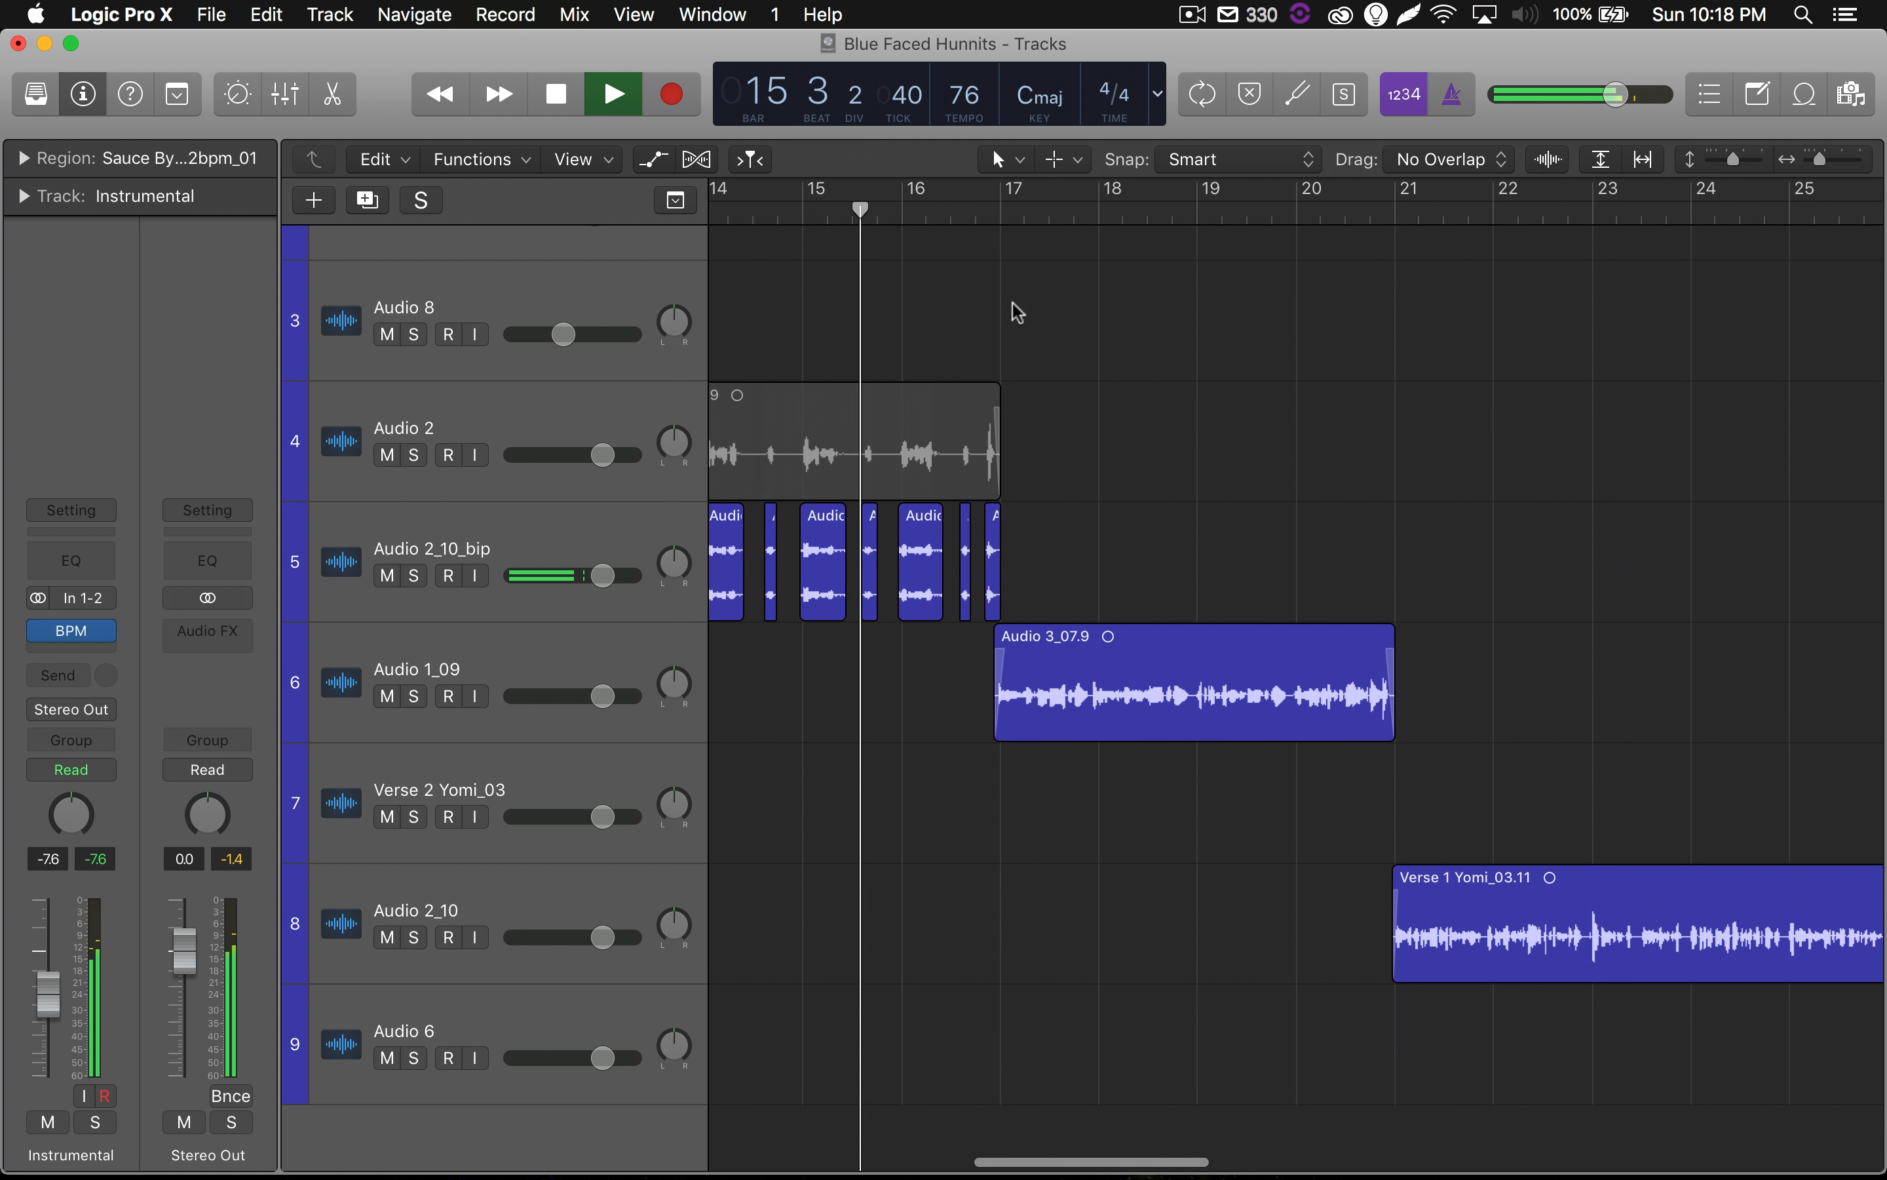
scroll(1013, 310, "left", 7)
scroll(1017, 312, "right", 10)
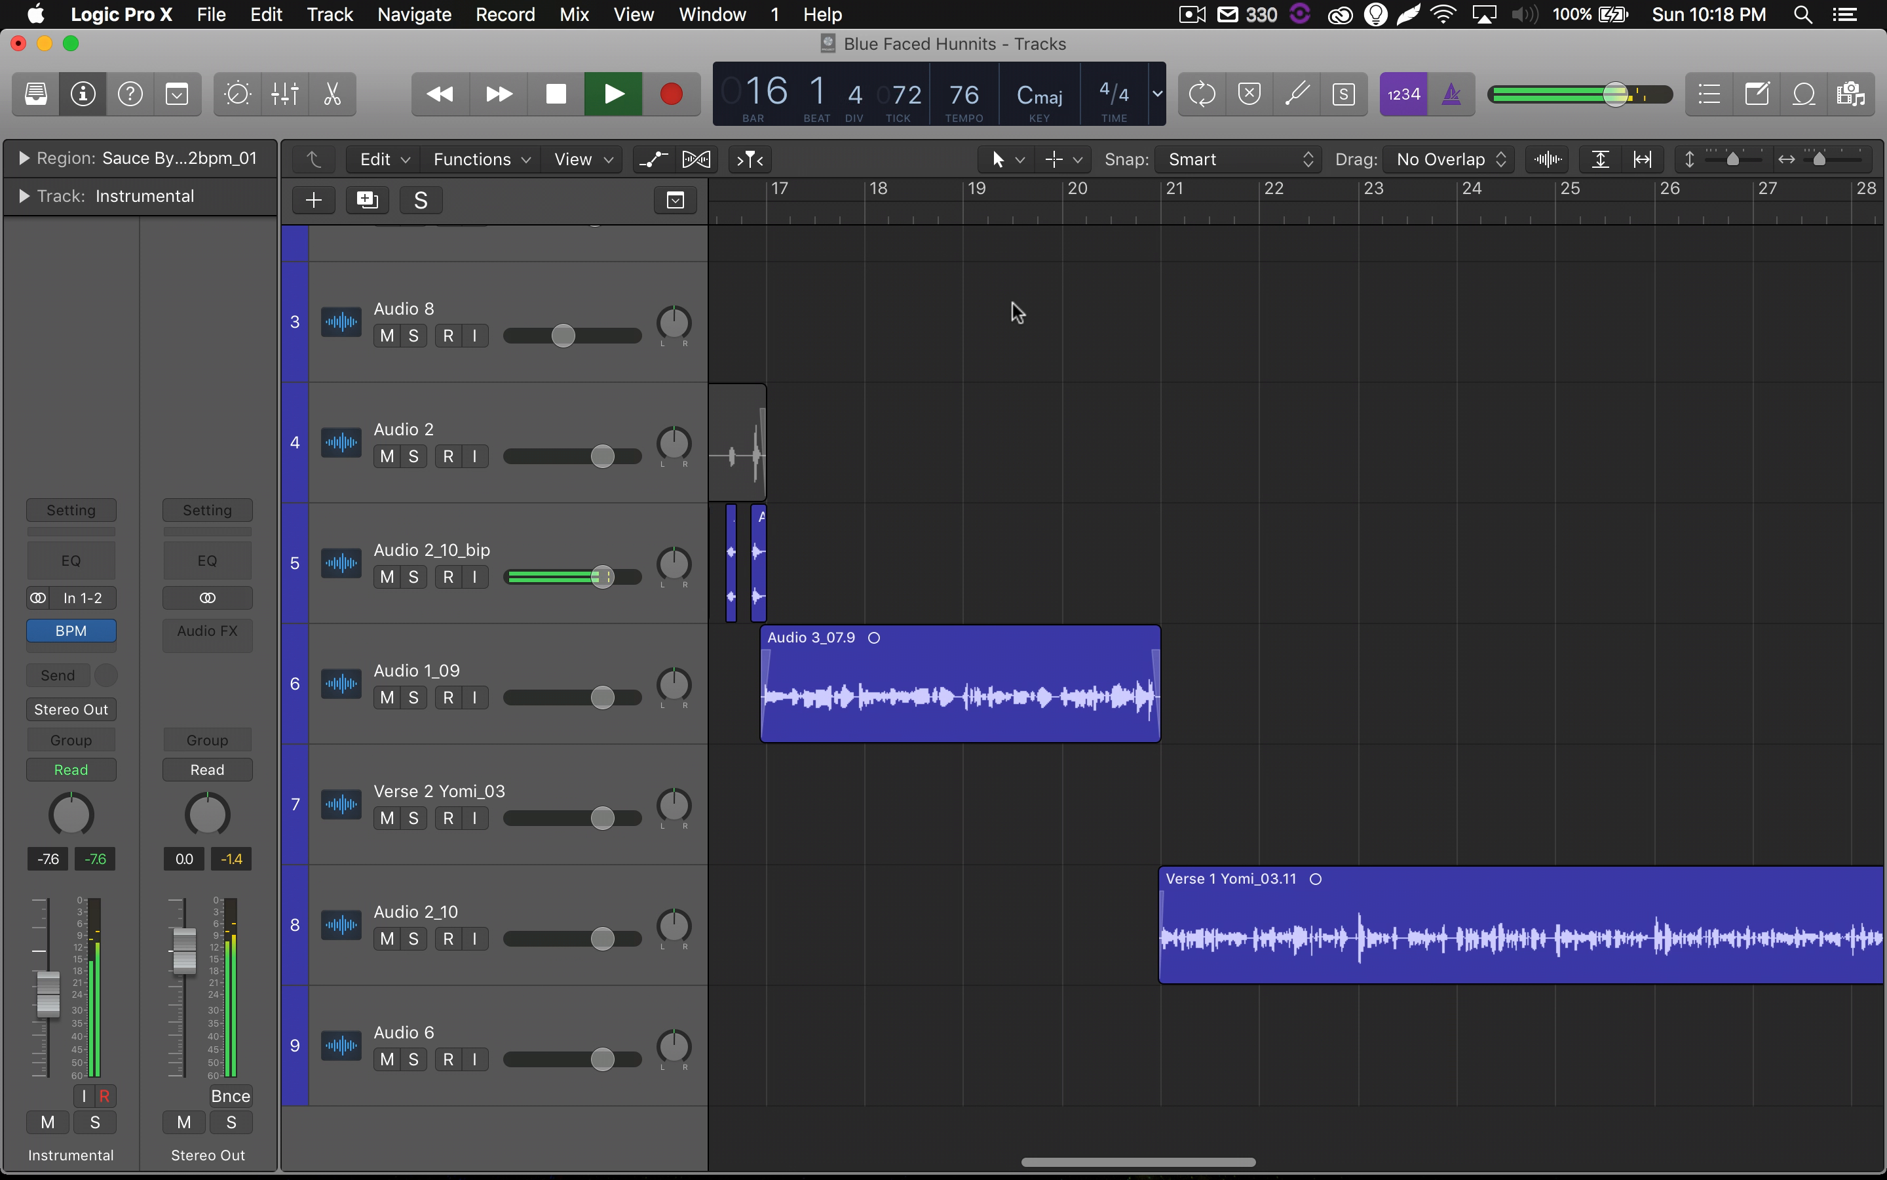
scroll(1018, 312, "left", 3)
scroll(1018, 312, "right", 20)
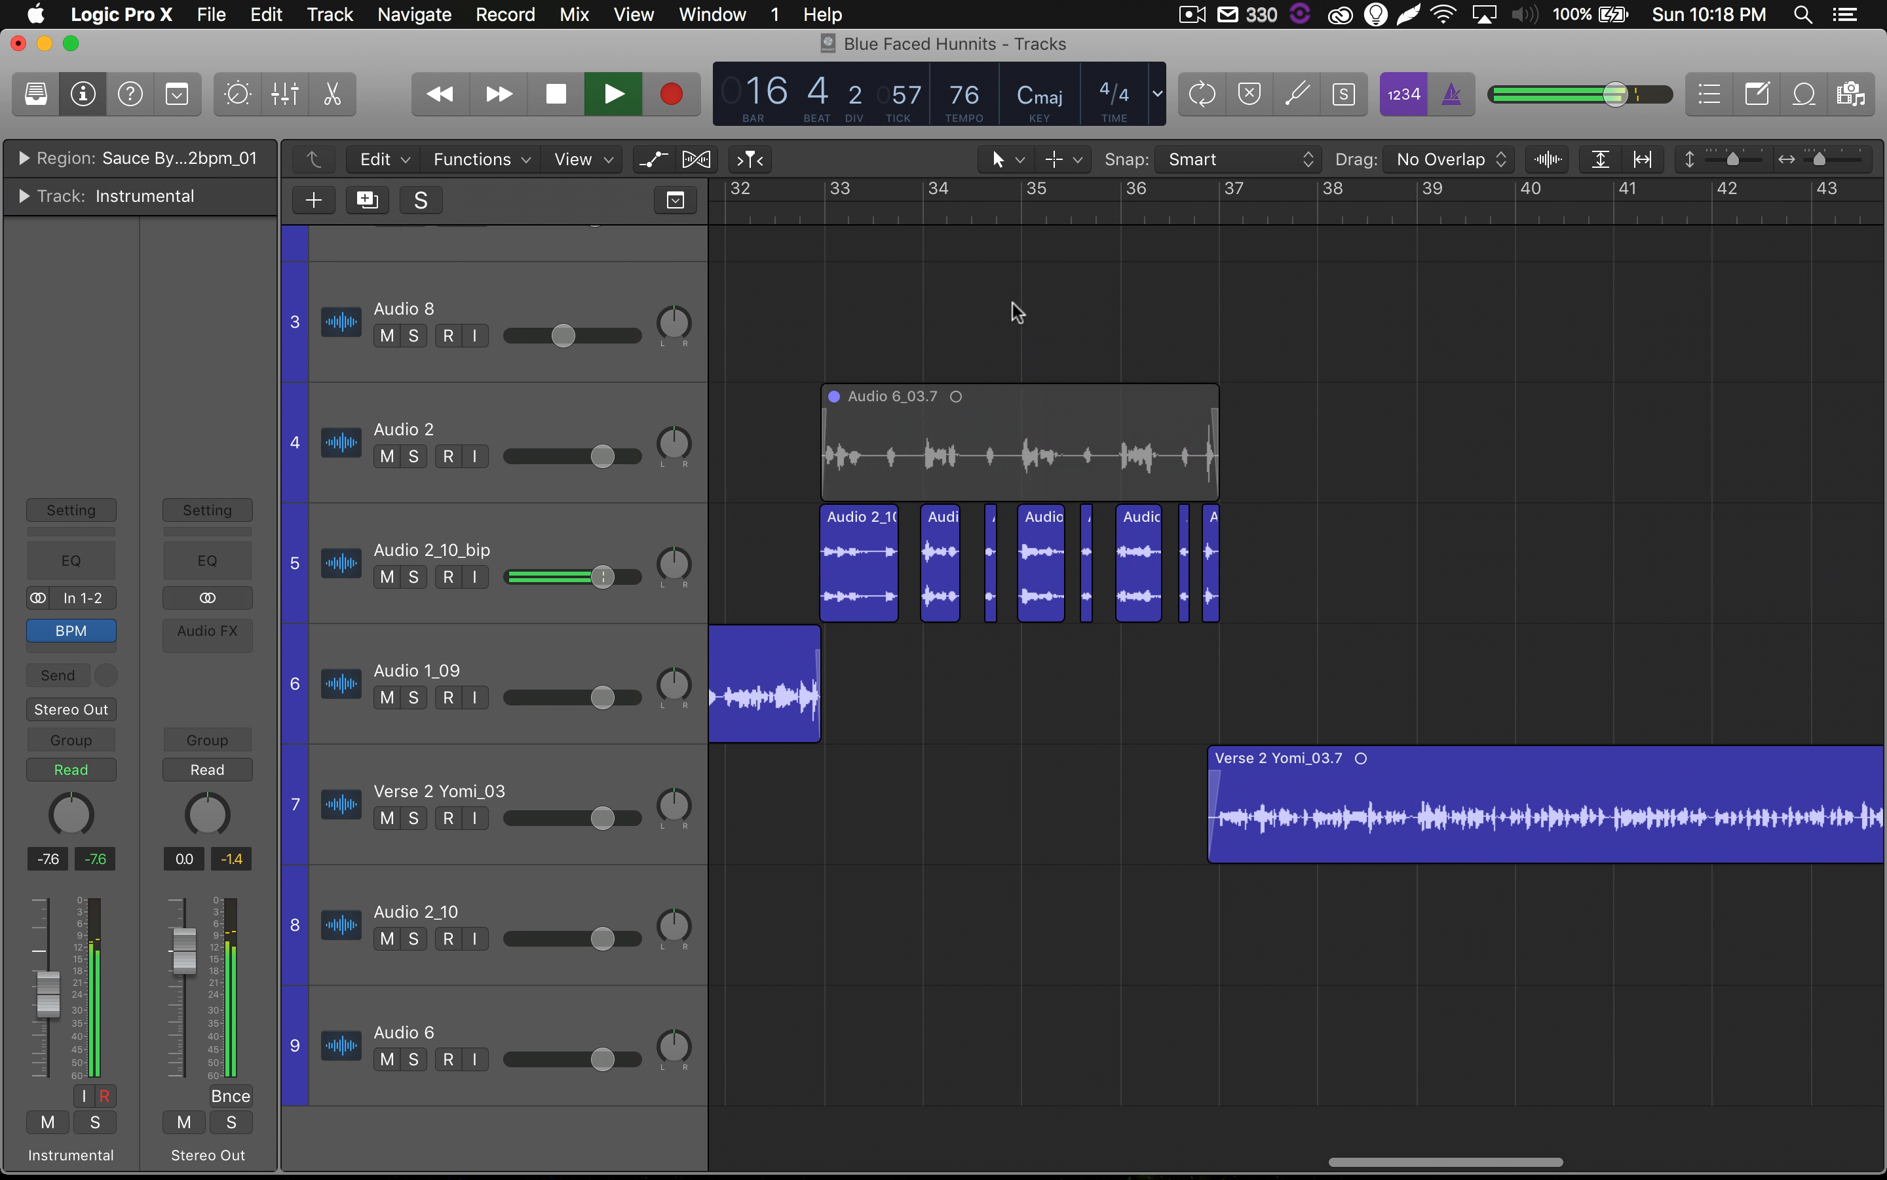
scroll(1017, 312, "right", 2)
scroll(1014, 308, "up", 2)
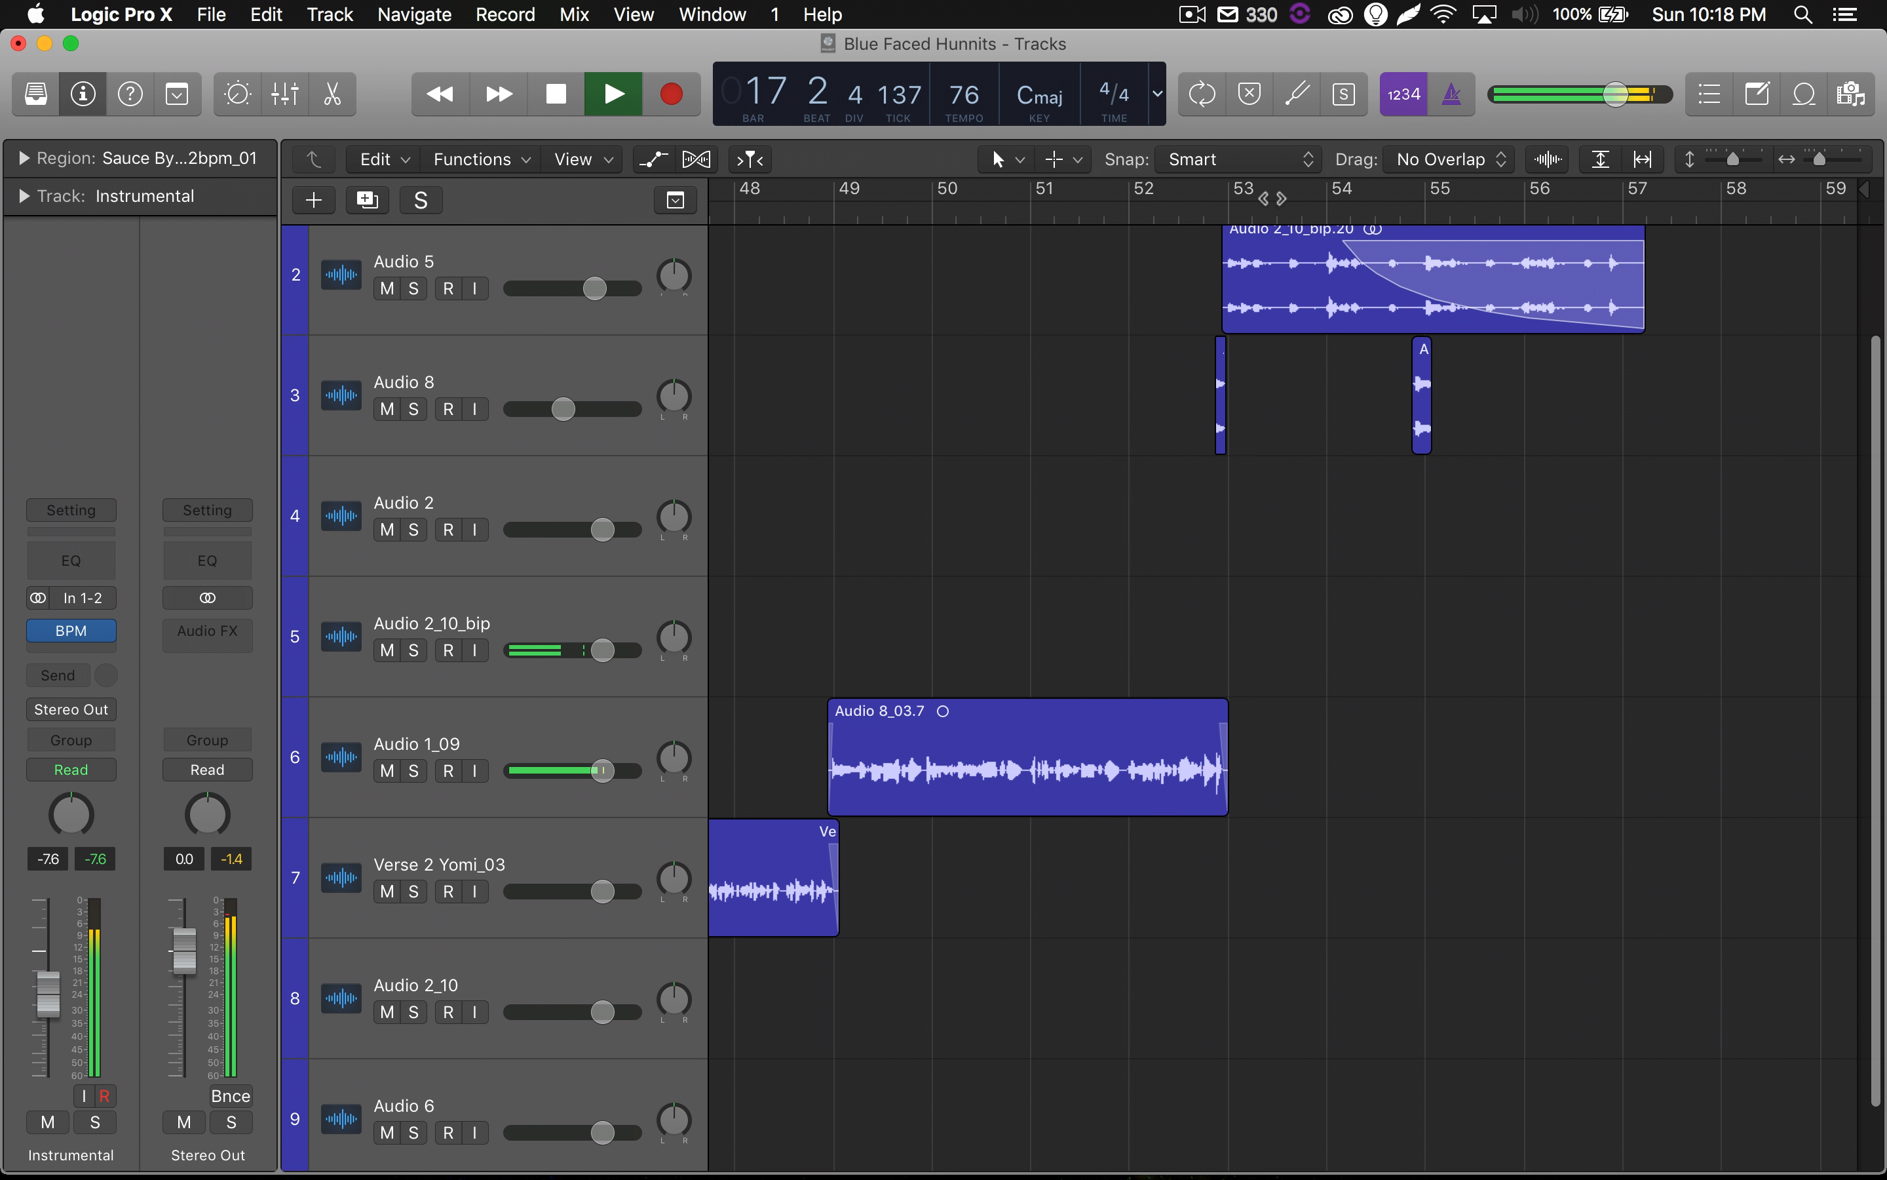
left_click(1159, 215)
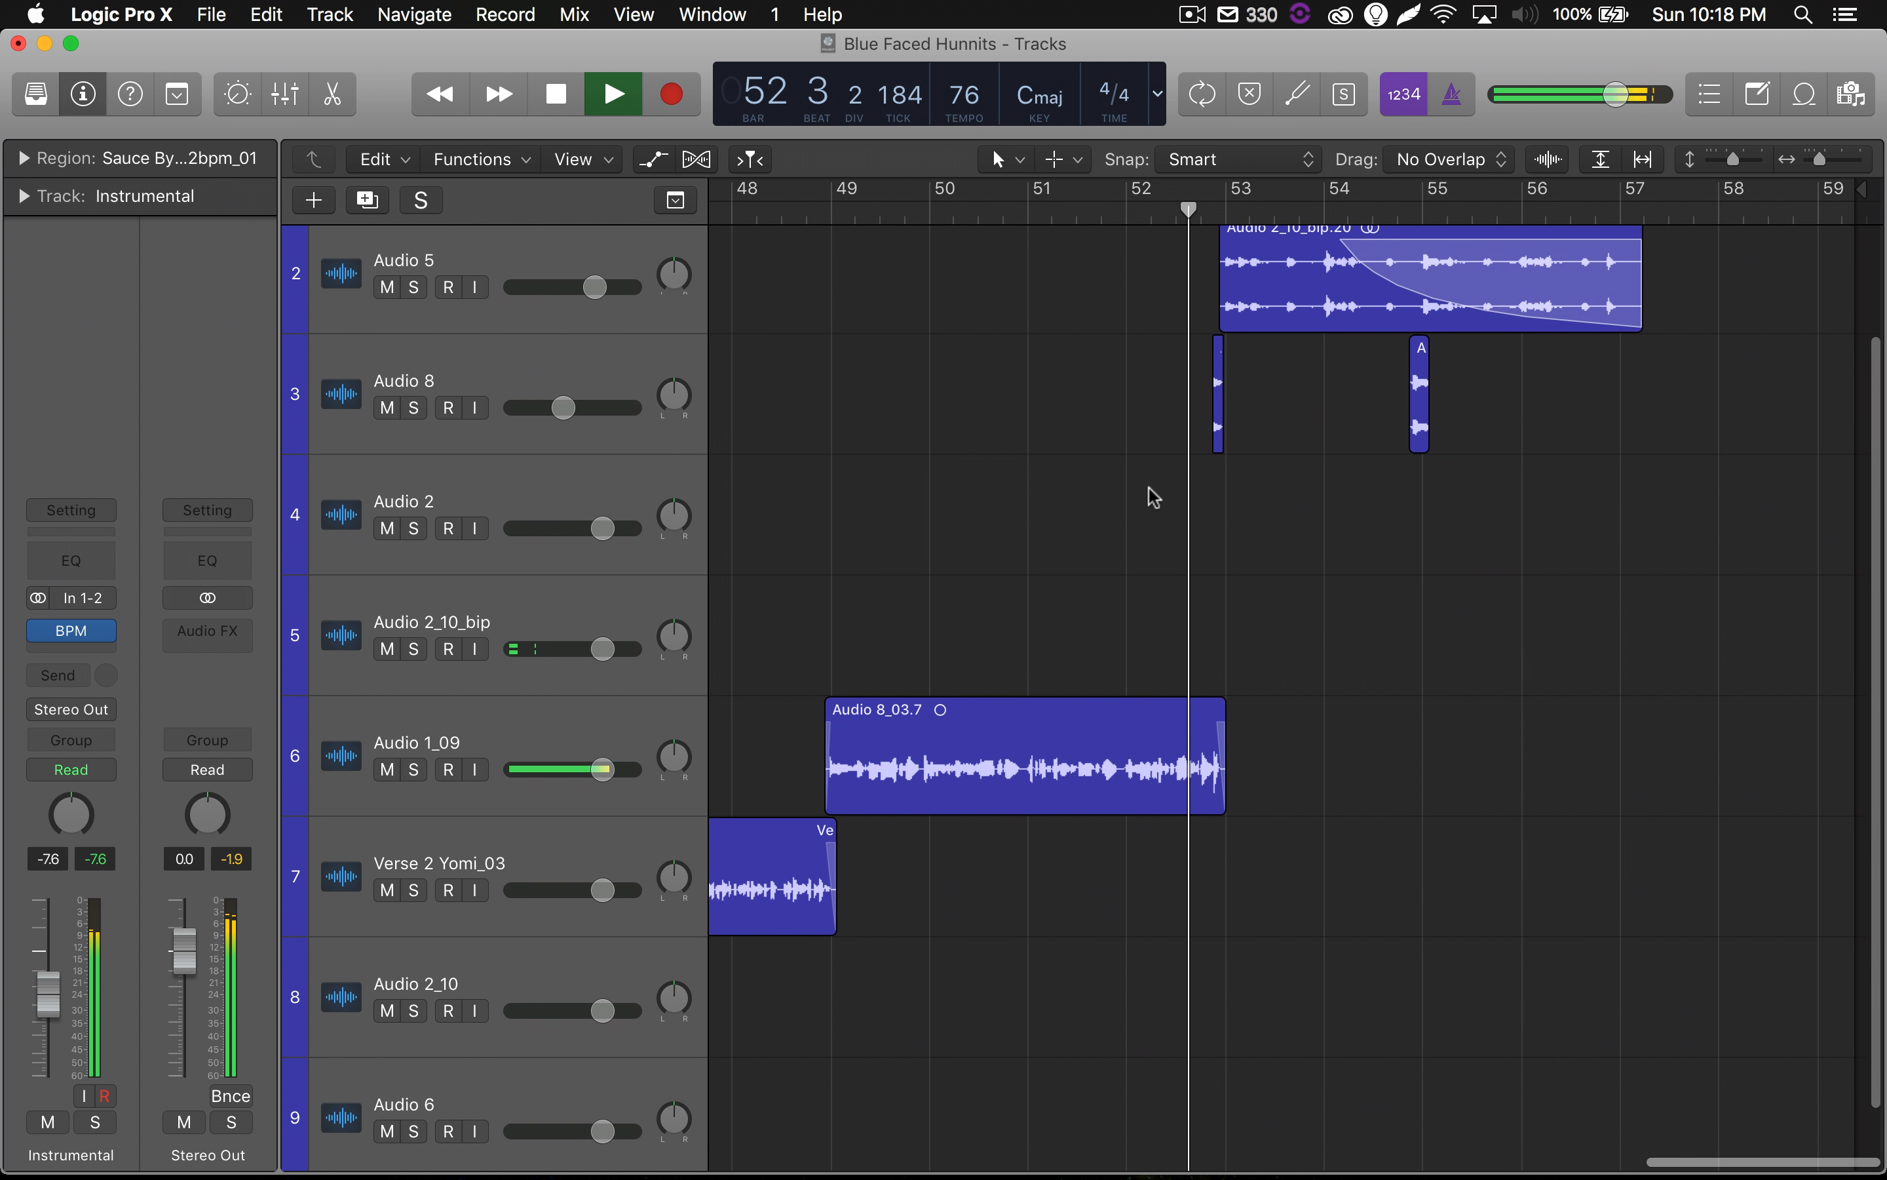
scroll(1152, 497, "up", 2)
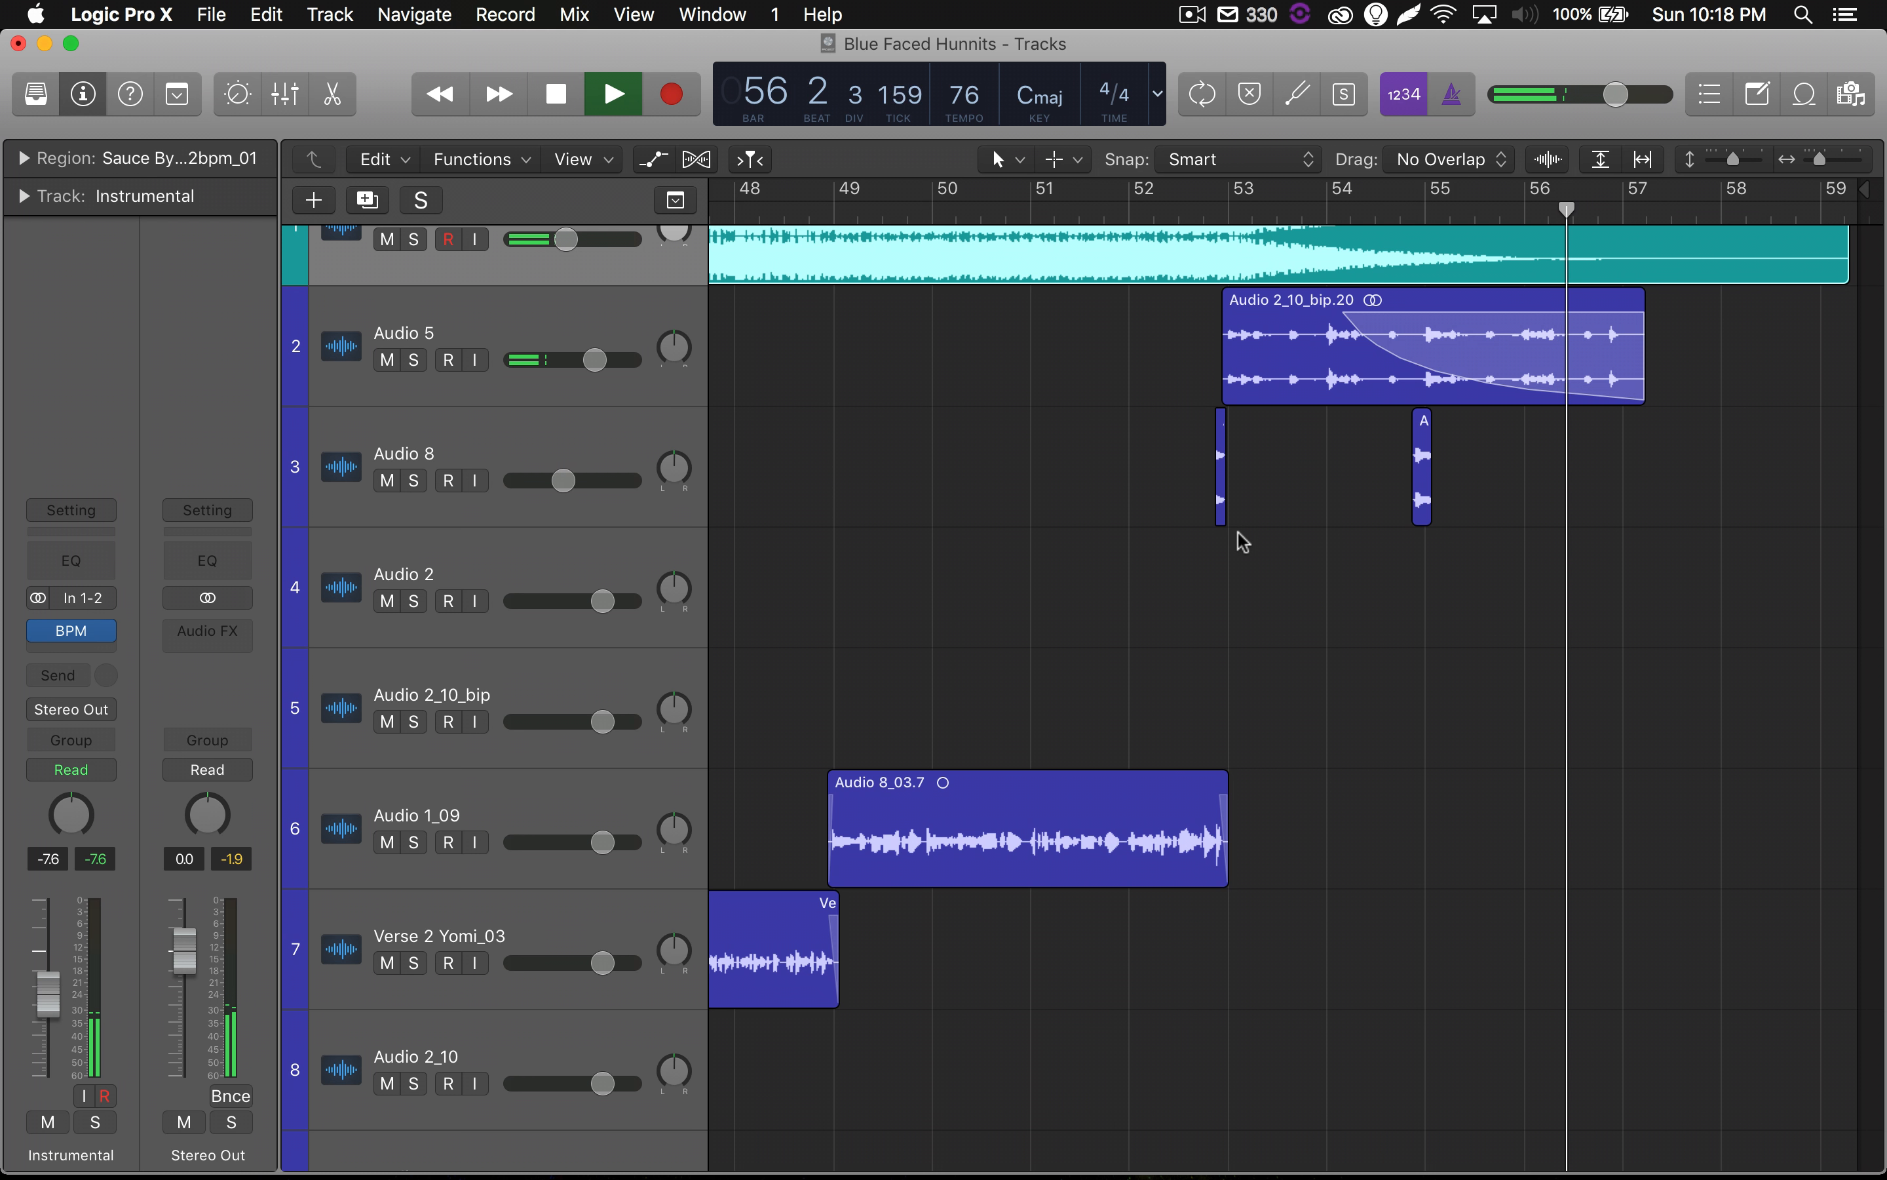
key("space")
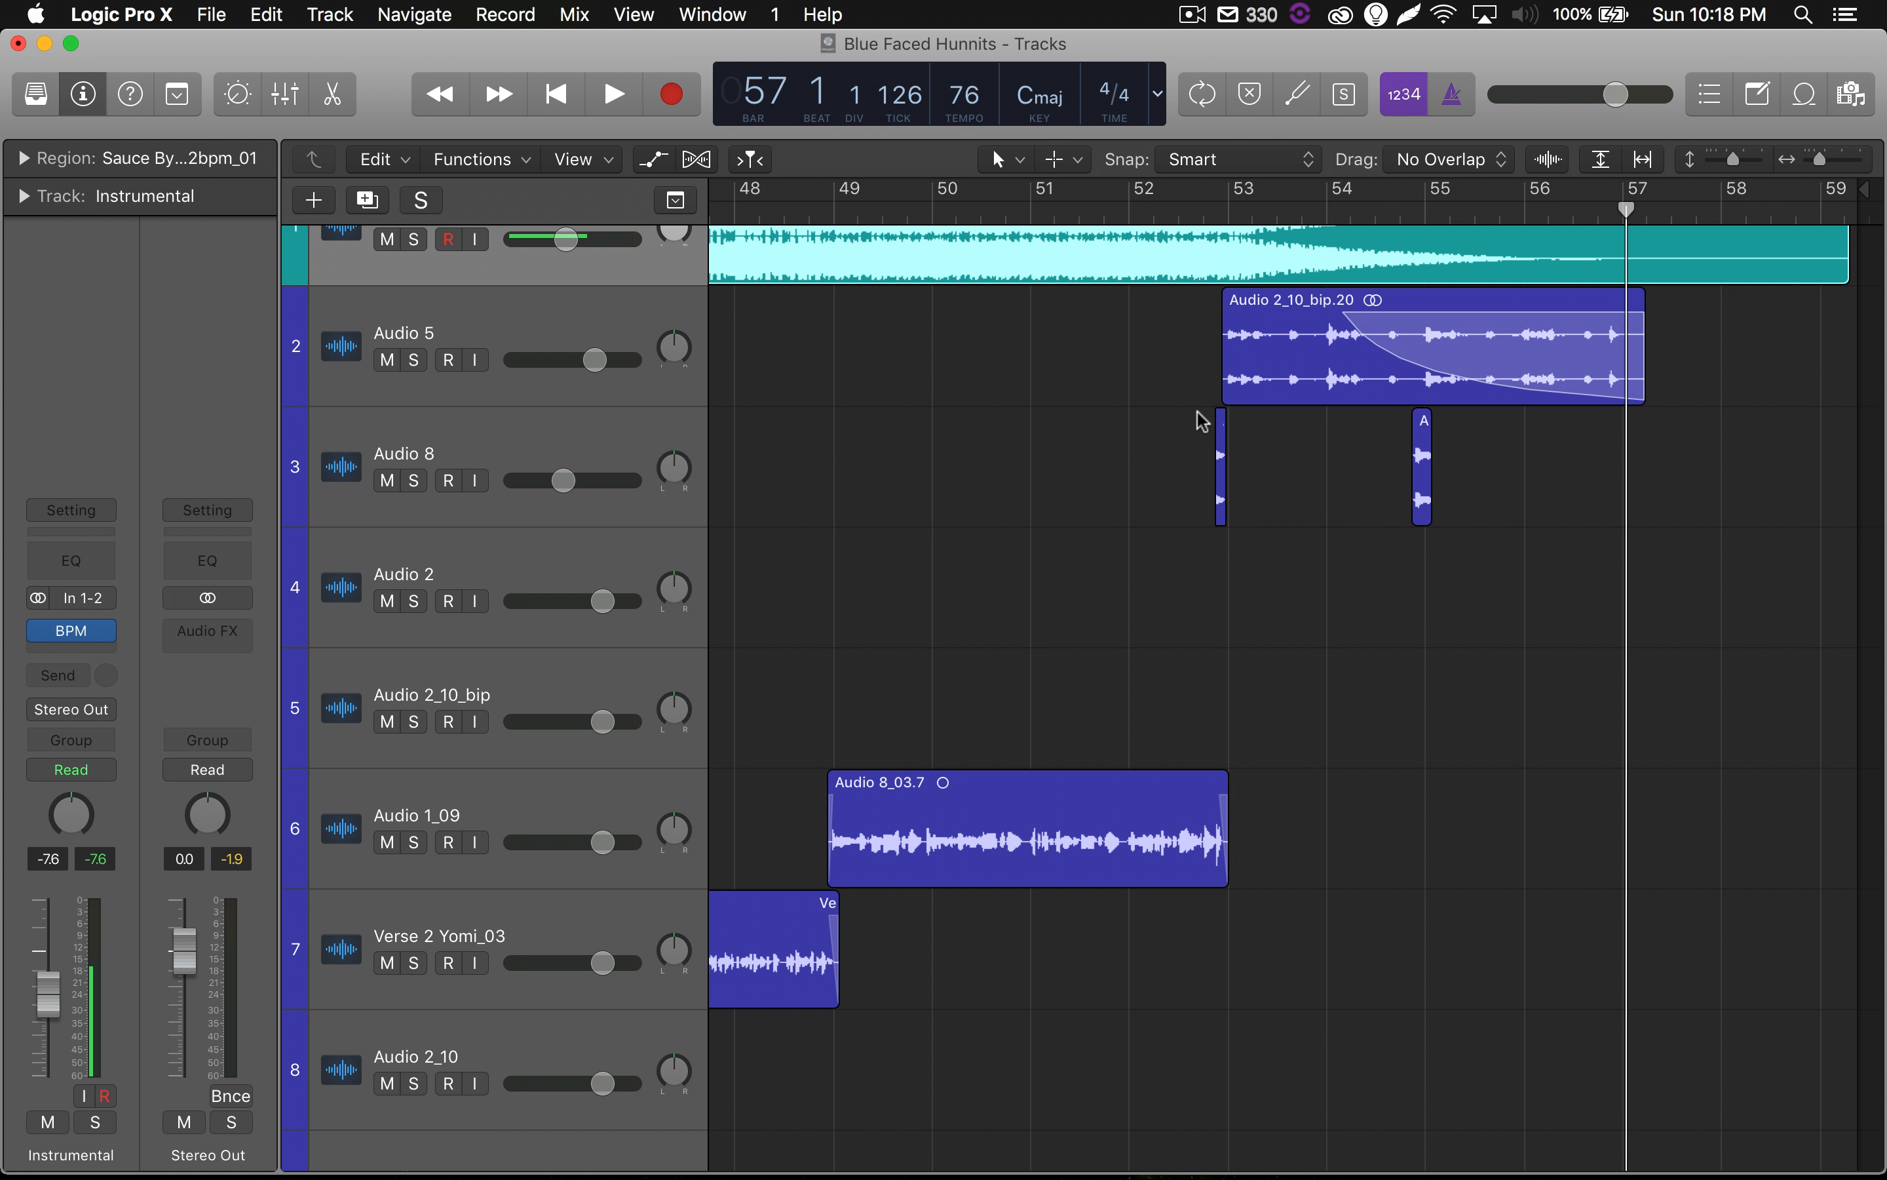
Select the Audio 6 track and open the ValhallaRoom reverb on the aux fed by its Bus 1 send.
scroll(1028, 500, "left", 20)
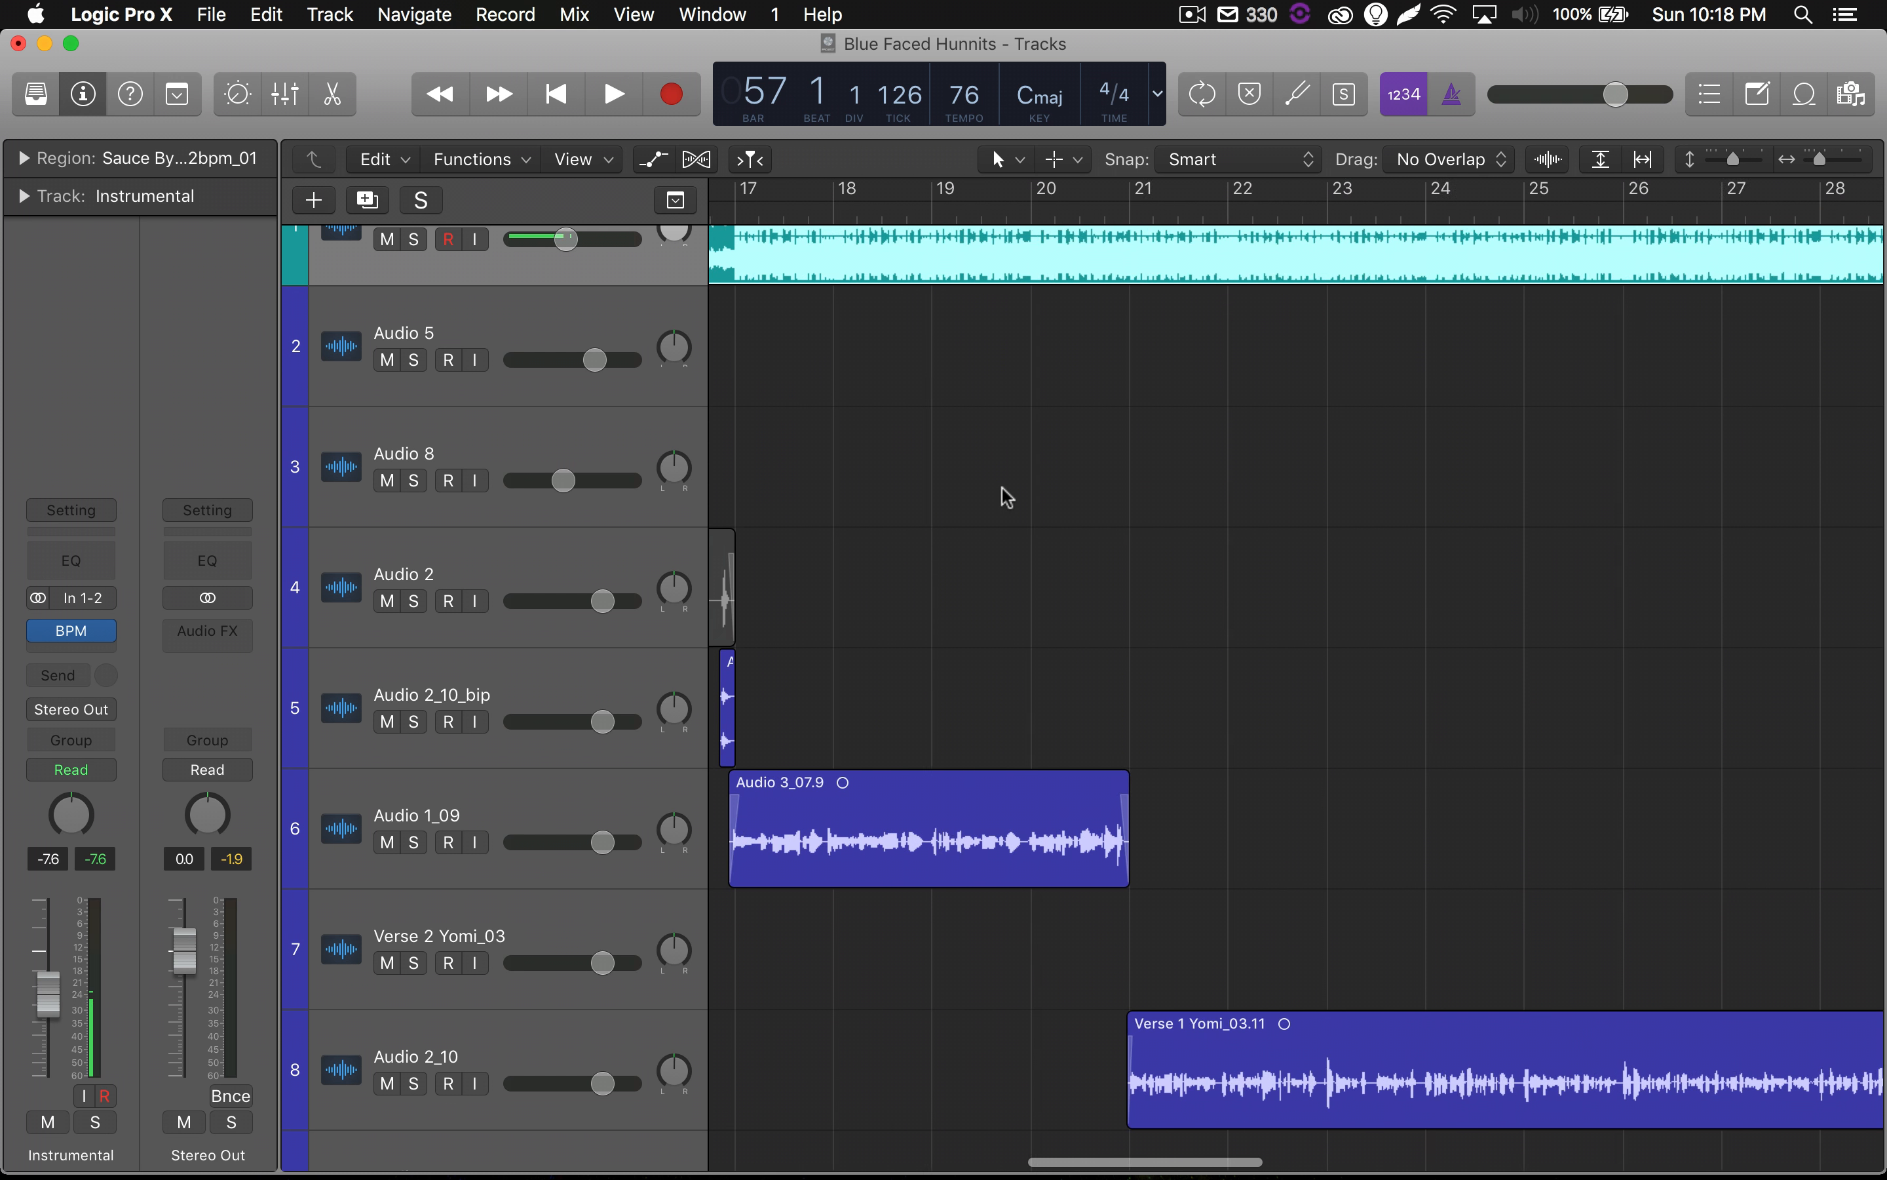
scroll(1006, 496, "left", 10)
scroll(1006, 496, "down", 3)
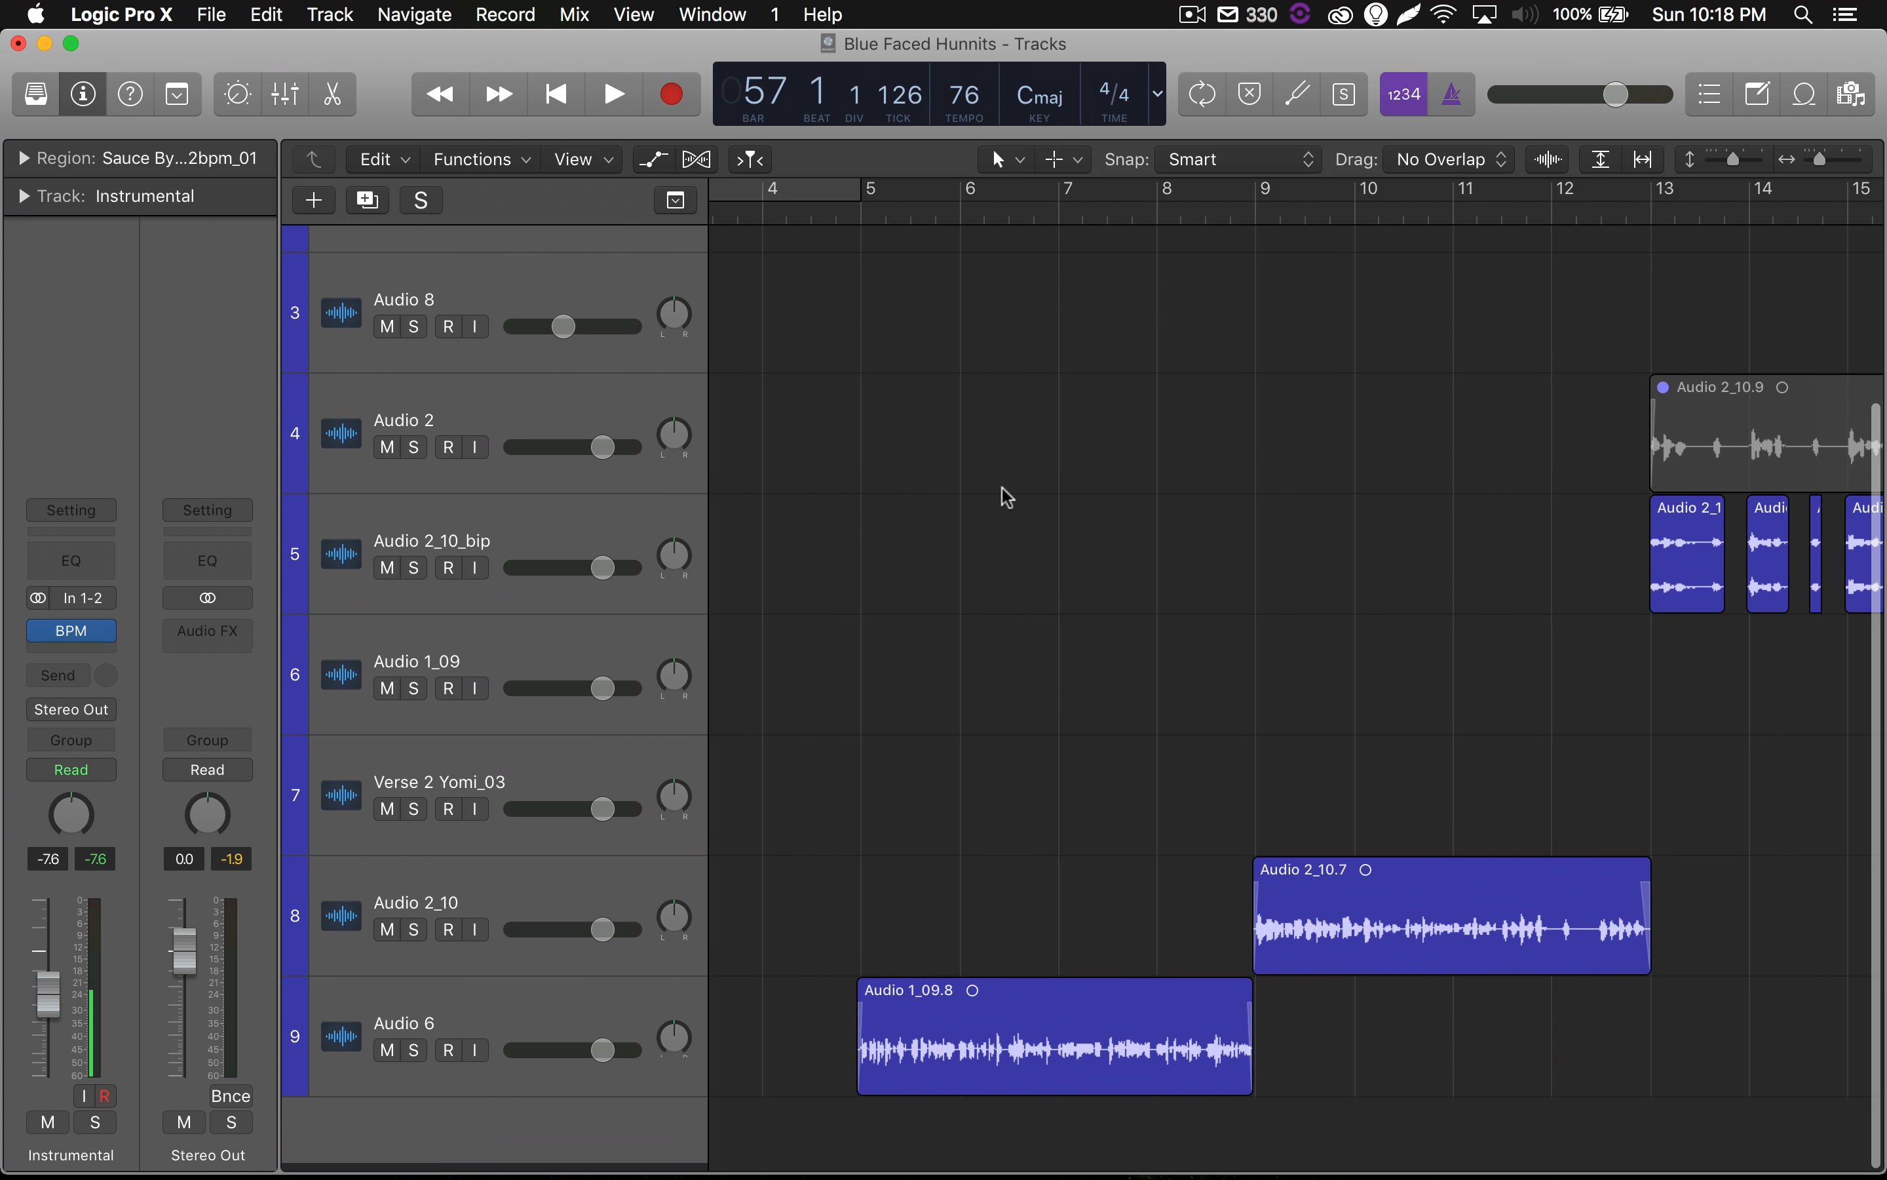
scroll(1006, 496, "right", 2)
scroll(1006, 496, "up", 1)
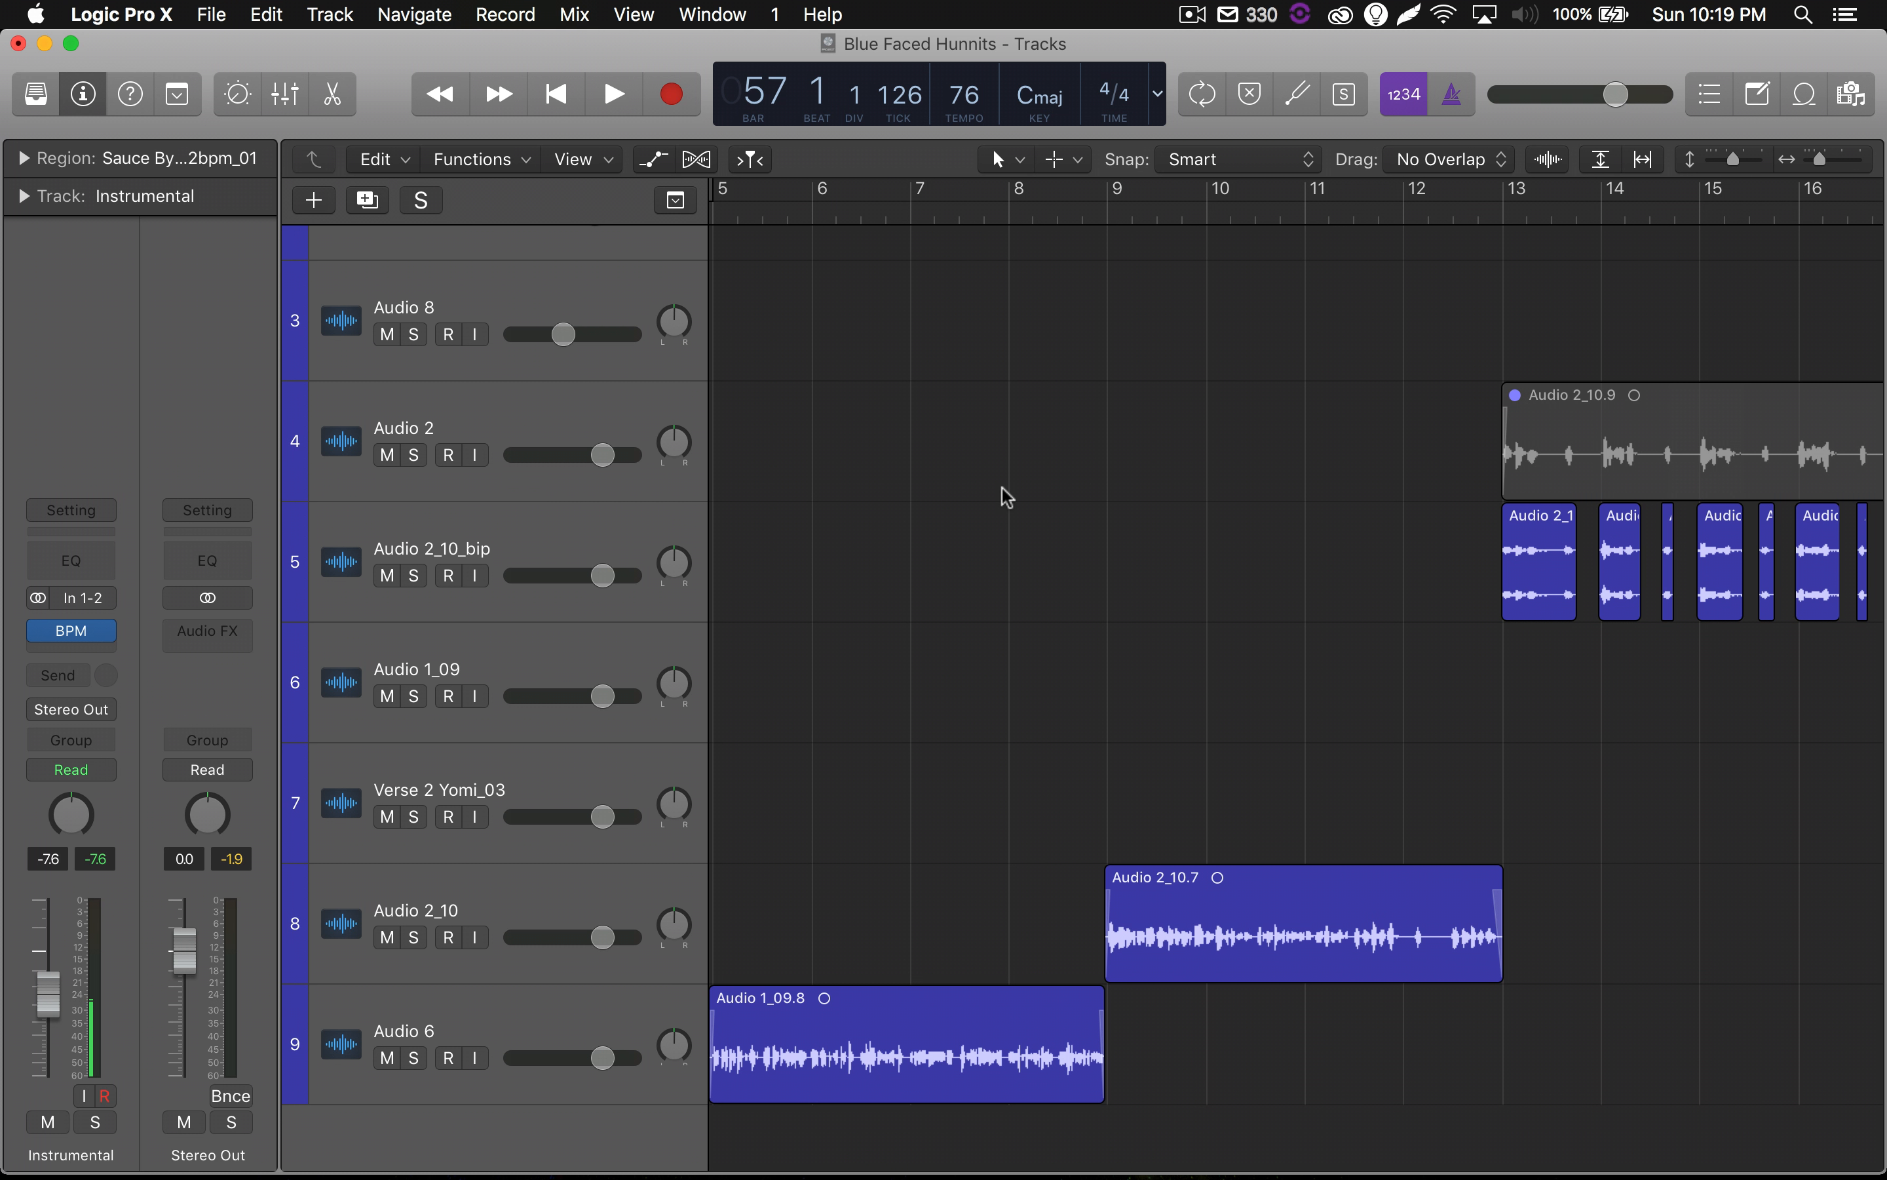
left_click(518, 1007)
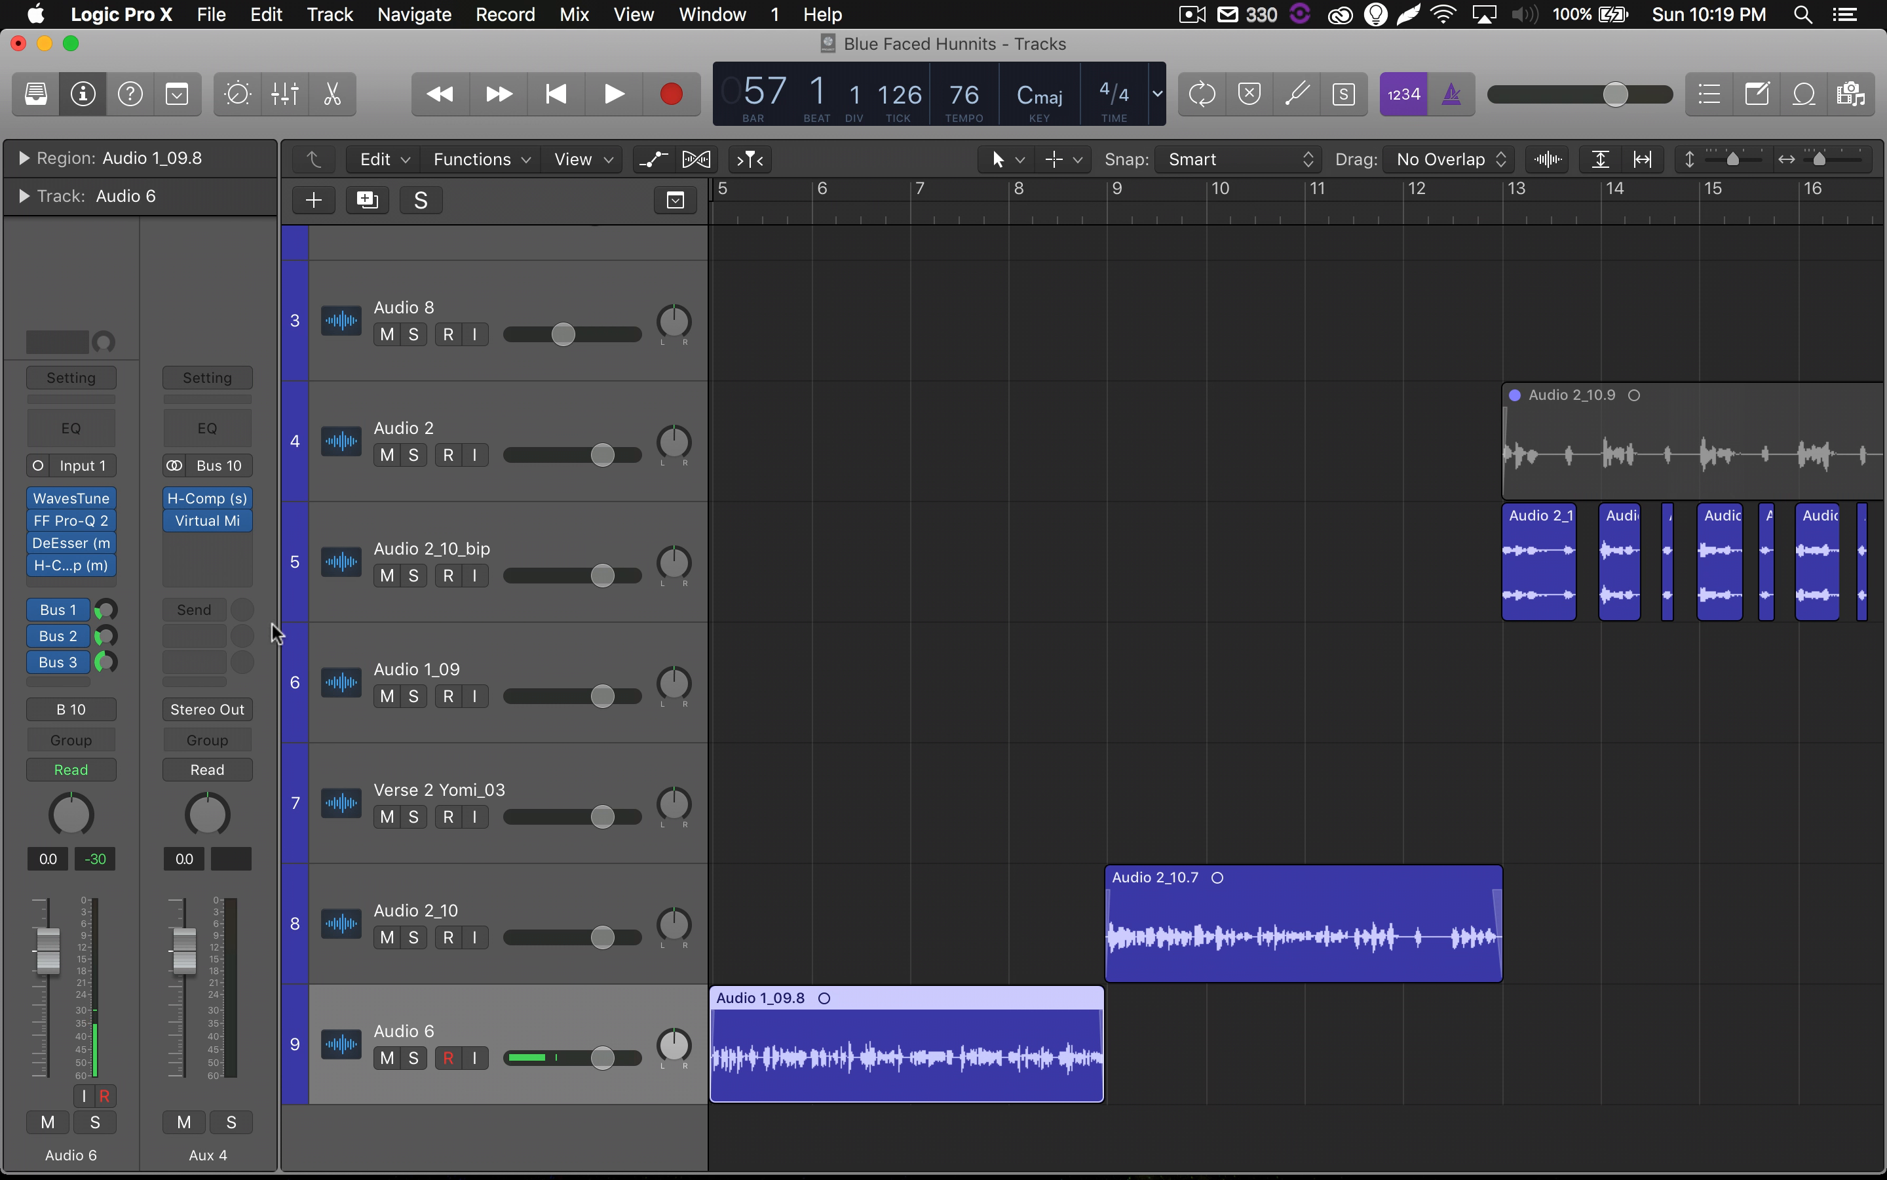
left_click(67, 620)
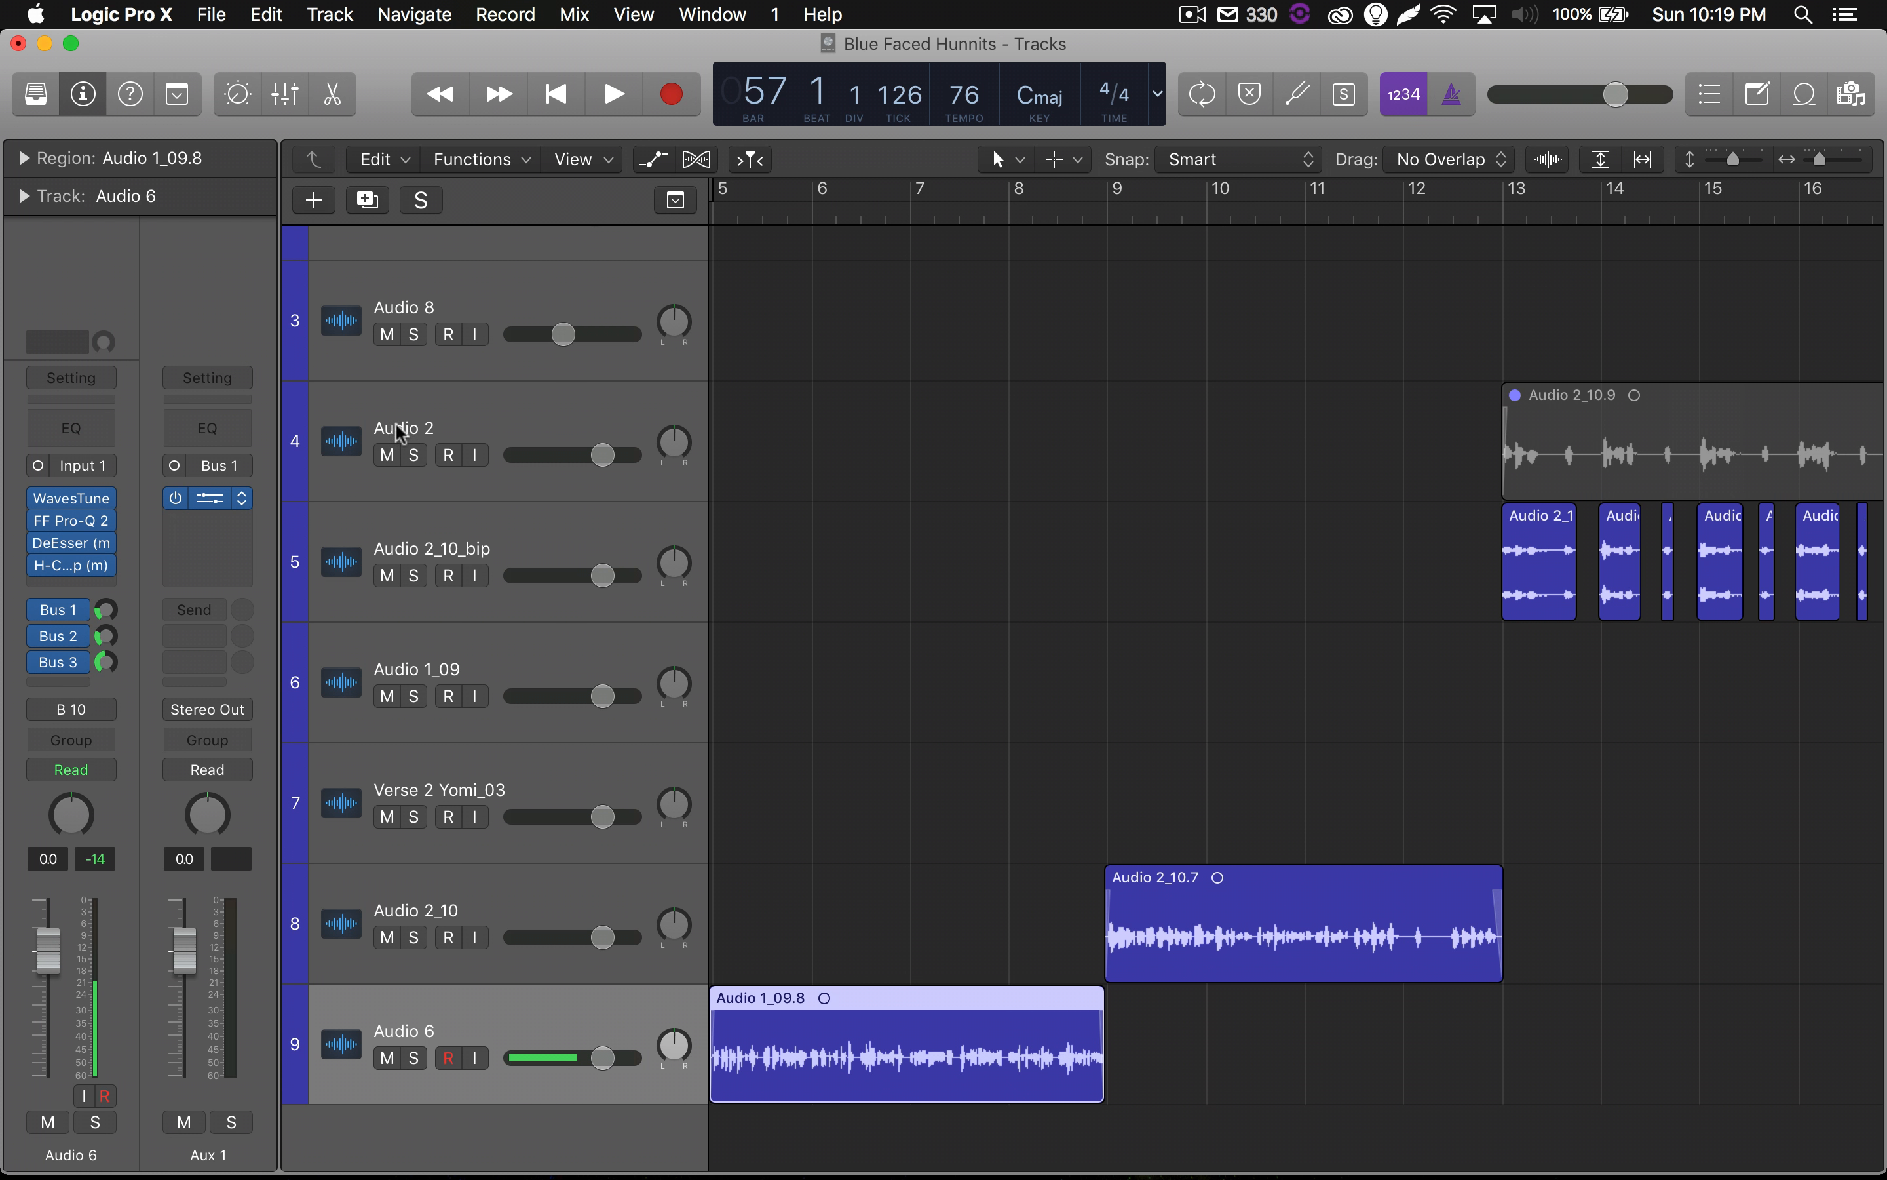
left_click(222, 498)
Switch ValhallaRoom's GUI mode to Electric Blue, and enlarge and reposition the plug-in window.
left_click(920, 289)
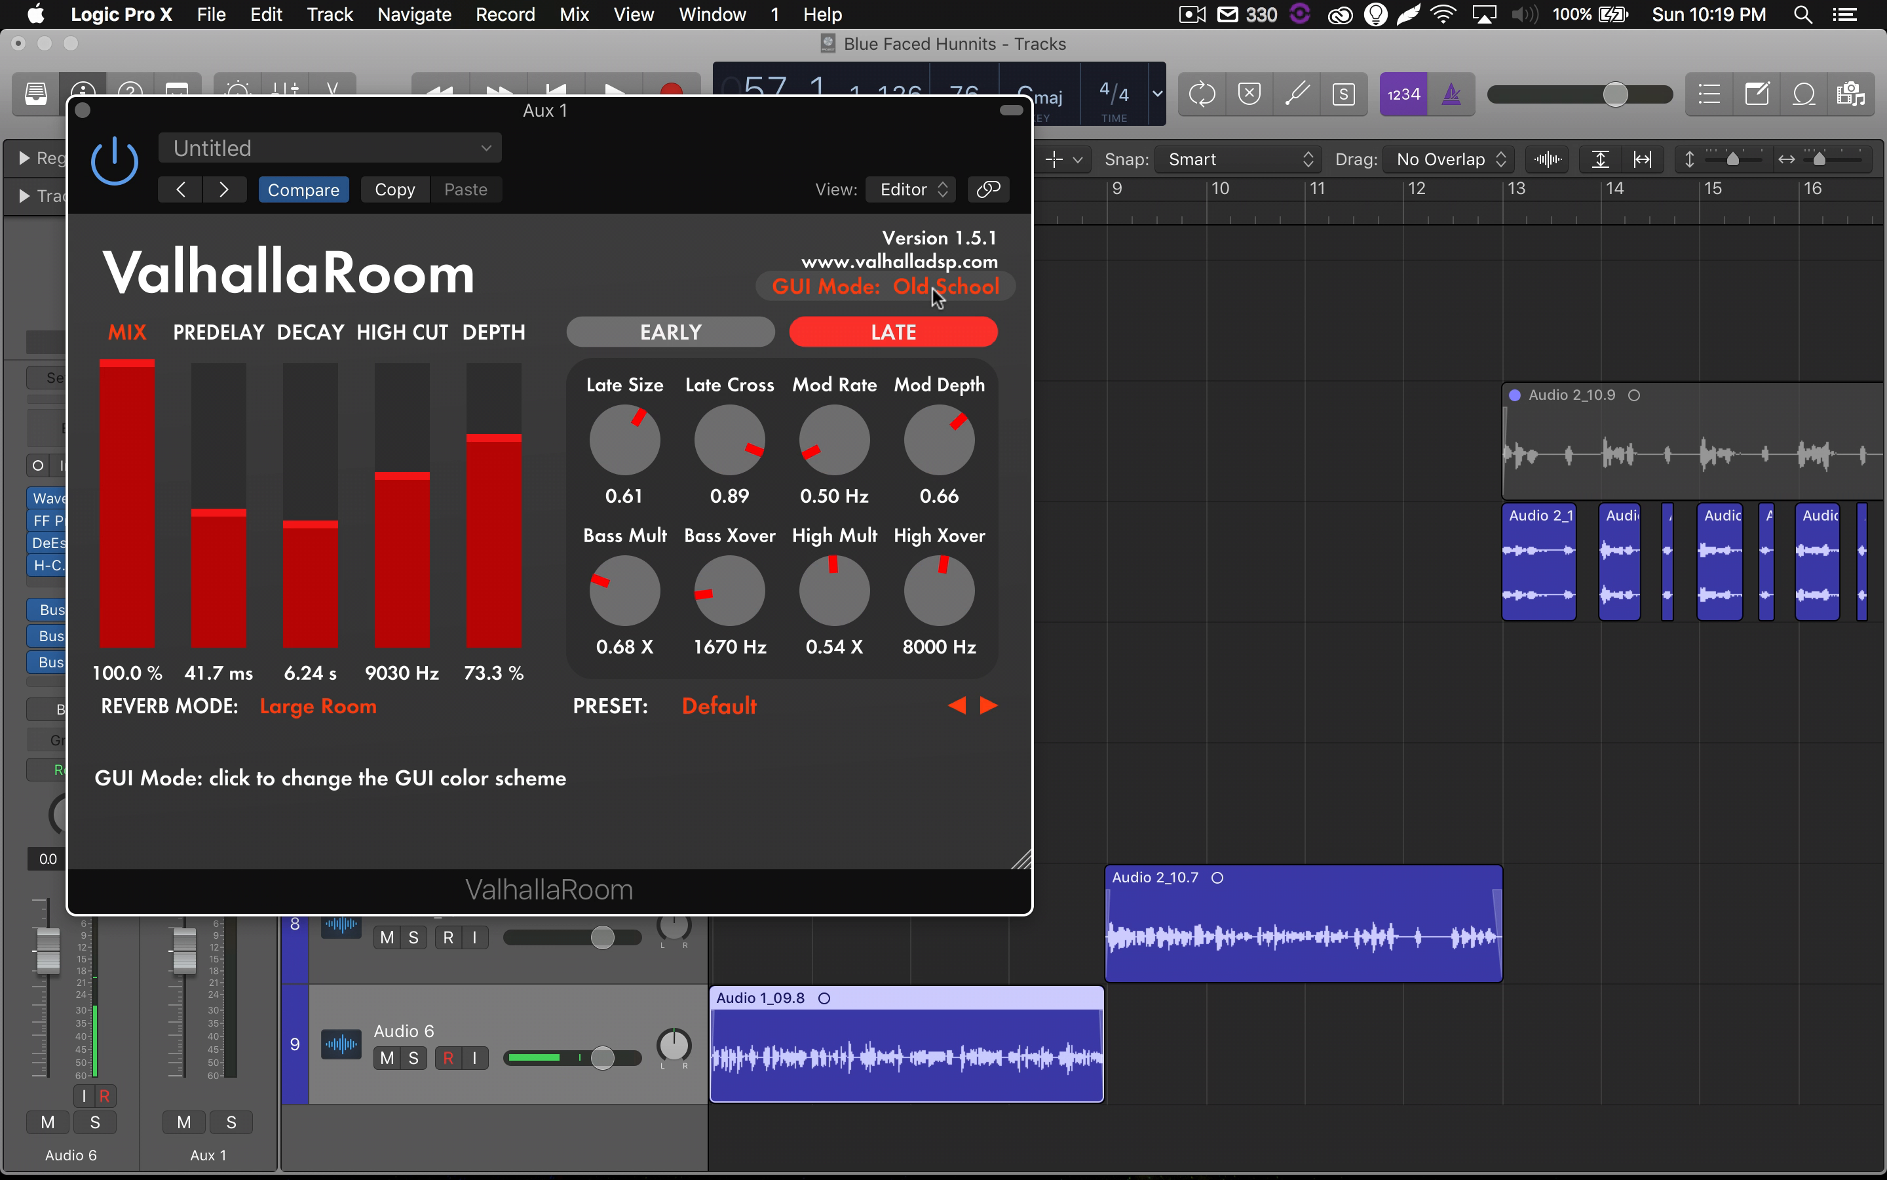
left_click(921, 288)
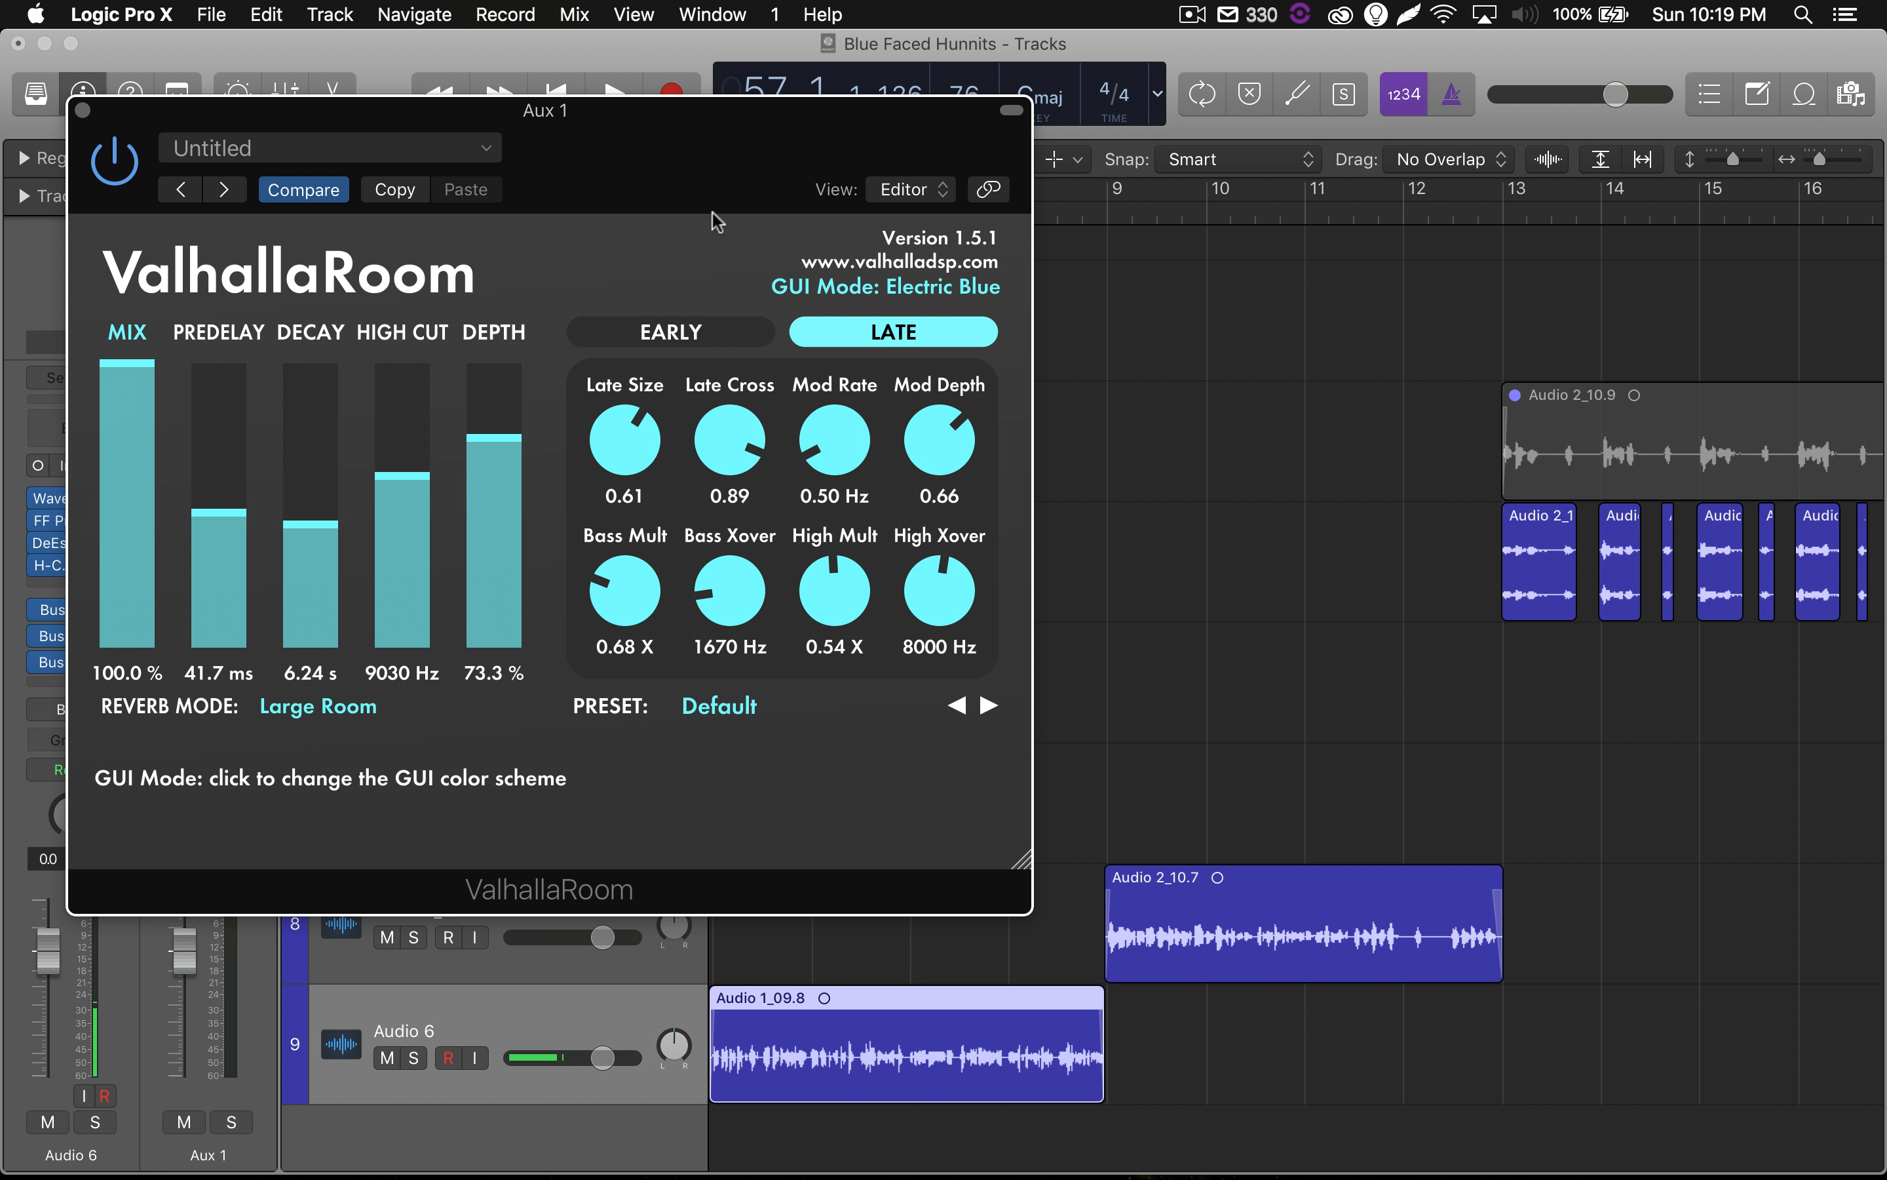
left_click_drag(608, 151, 891, 205)
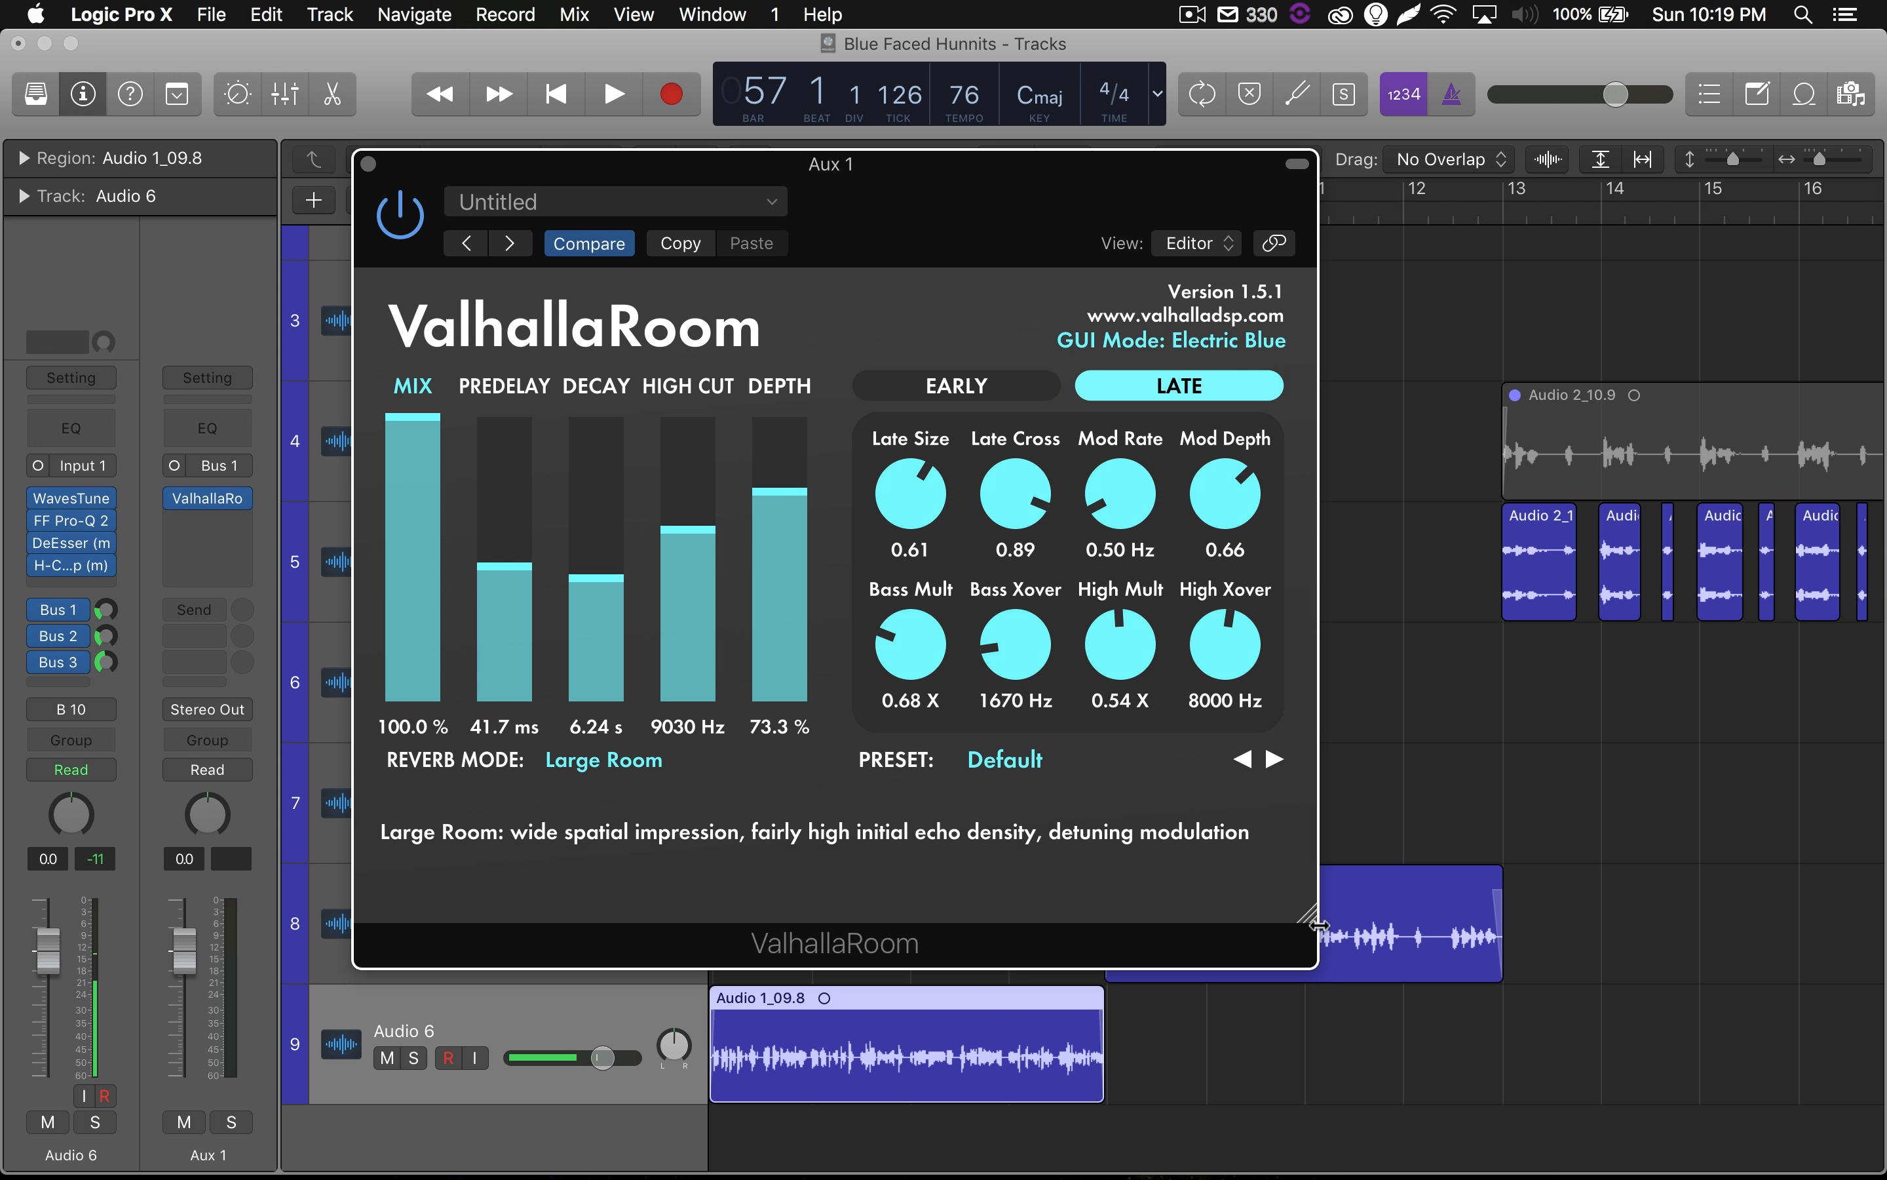
left_click_drag(1306, 914, 1654, 1081)
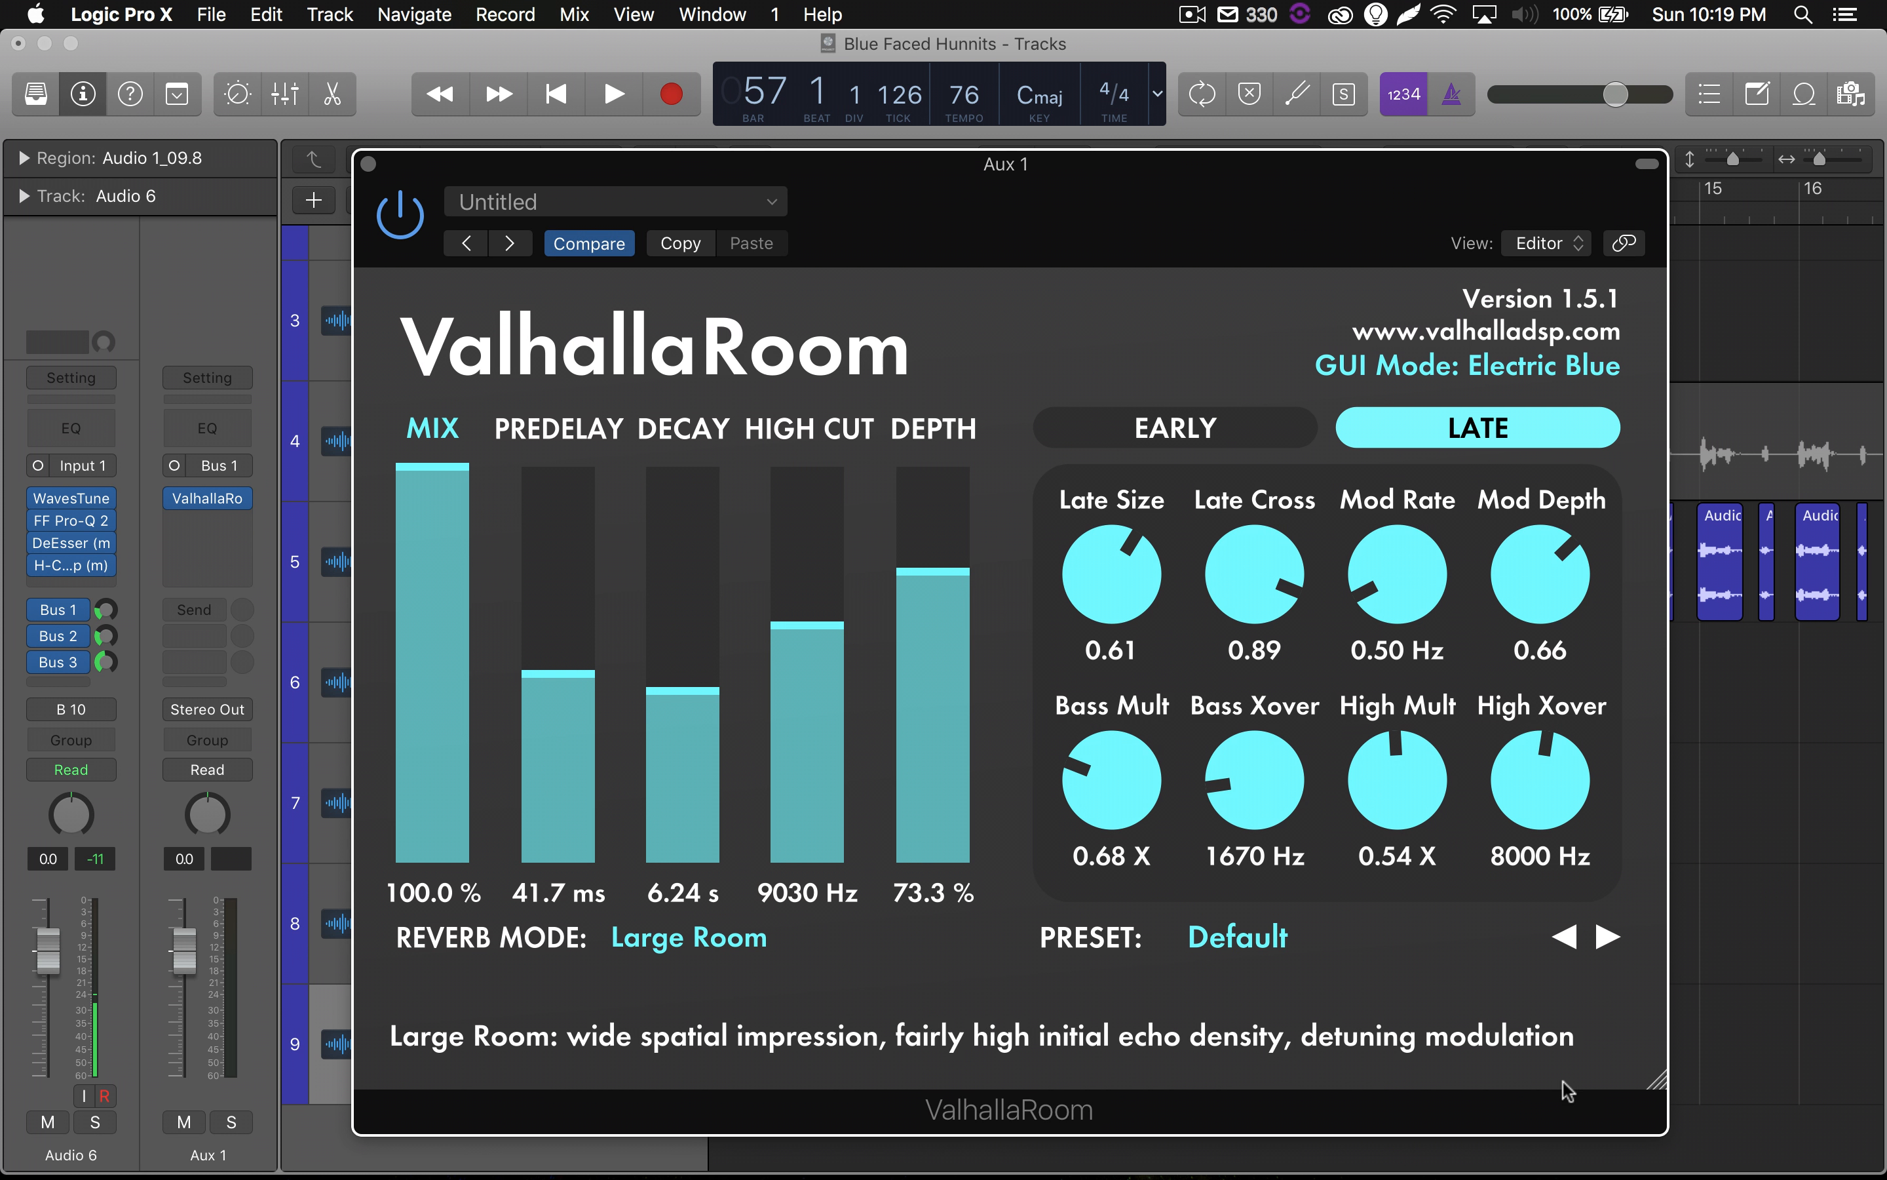
left_click_drag(1015, 238, 840, 134)
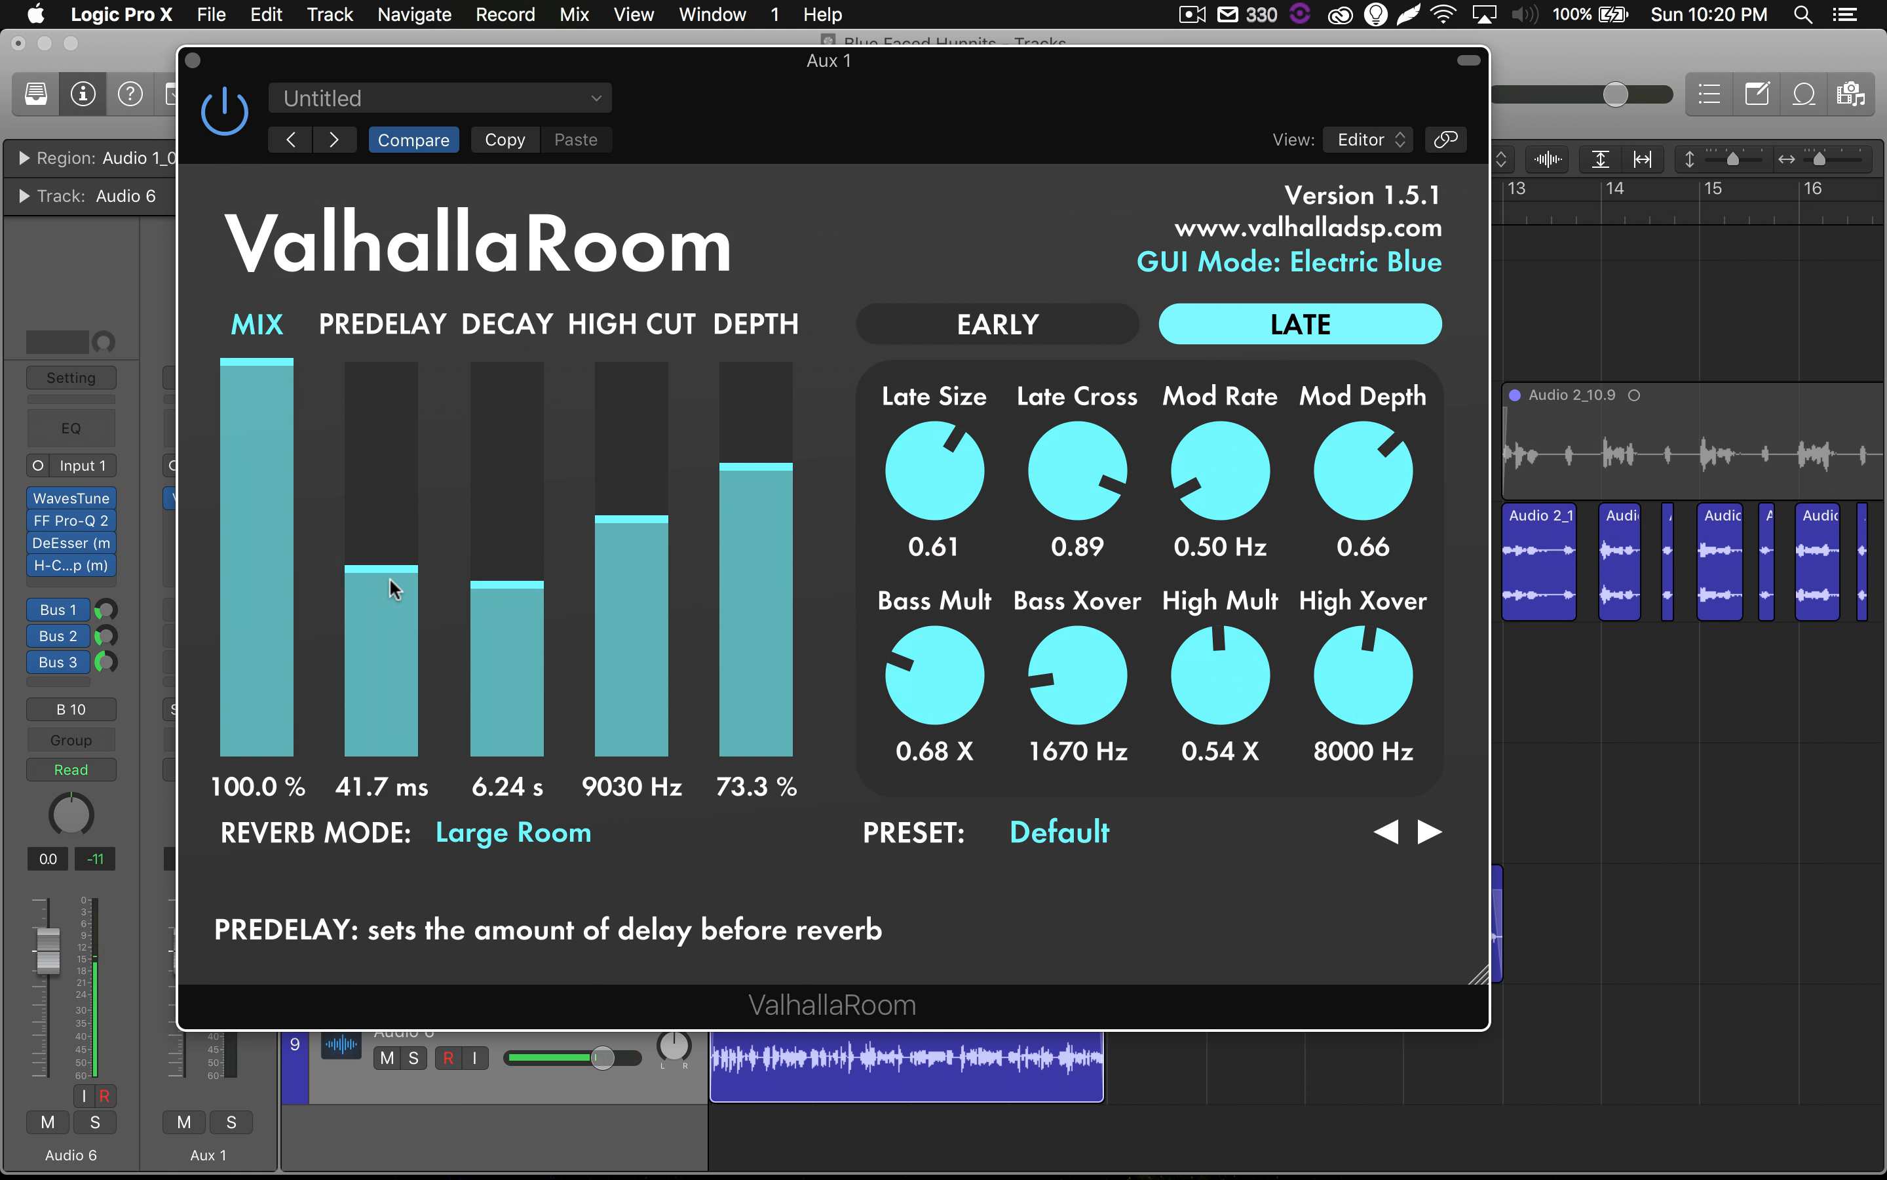
Set ValhallaRoom's predelay to 0.0 ms and move the plug-in window clear of the track headers.
left_click_drag(390, 578, 386, 747)
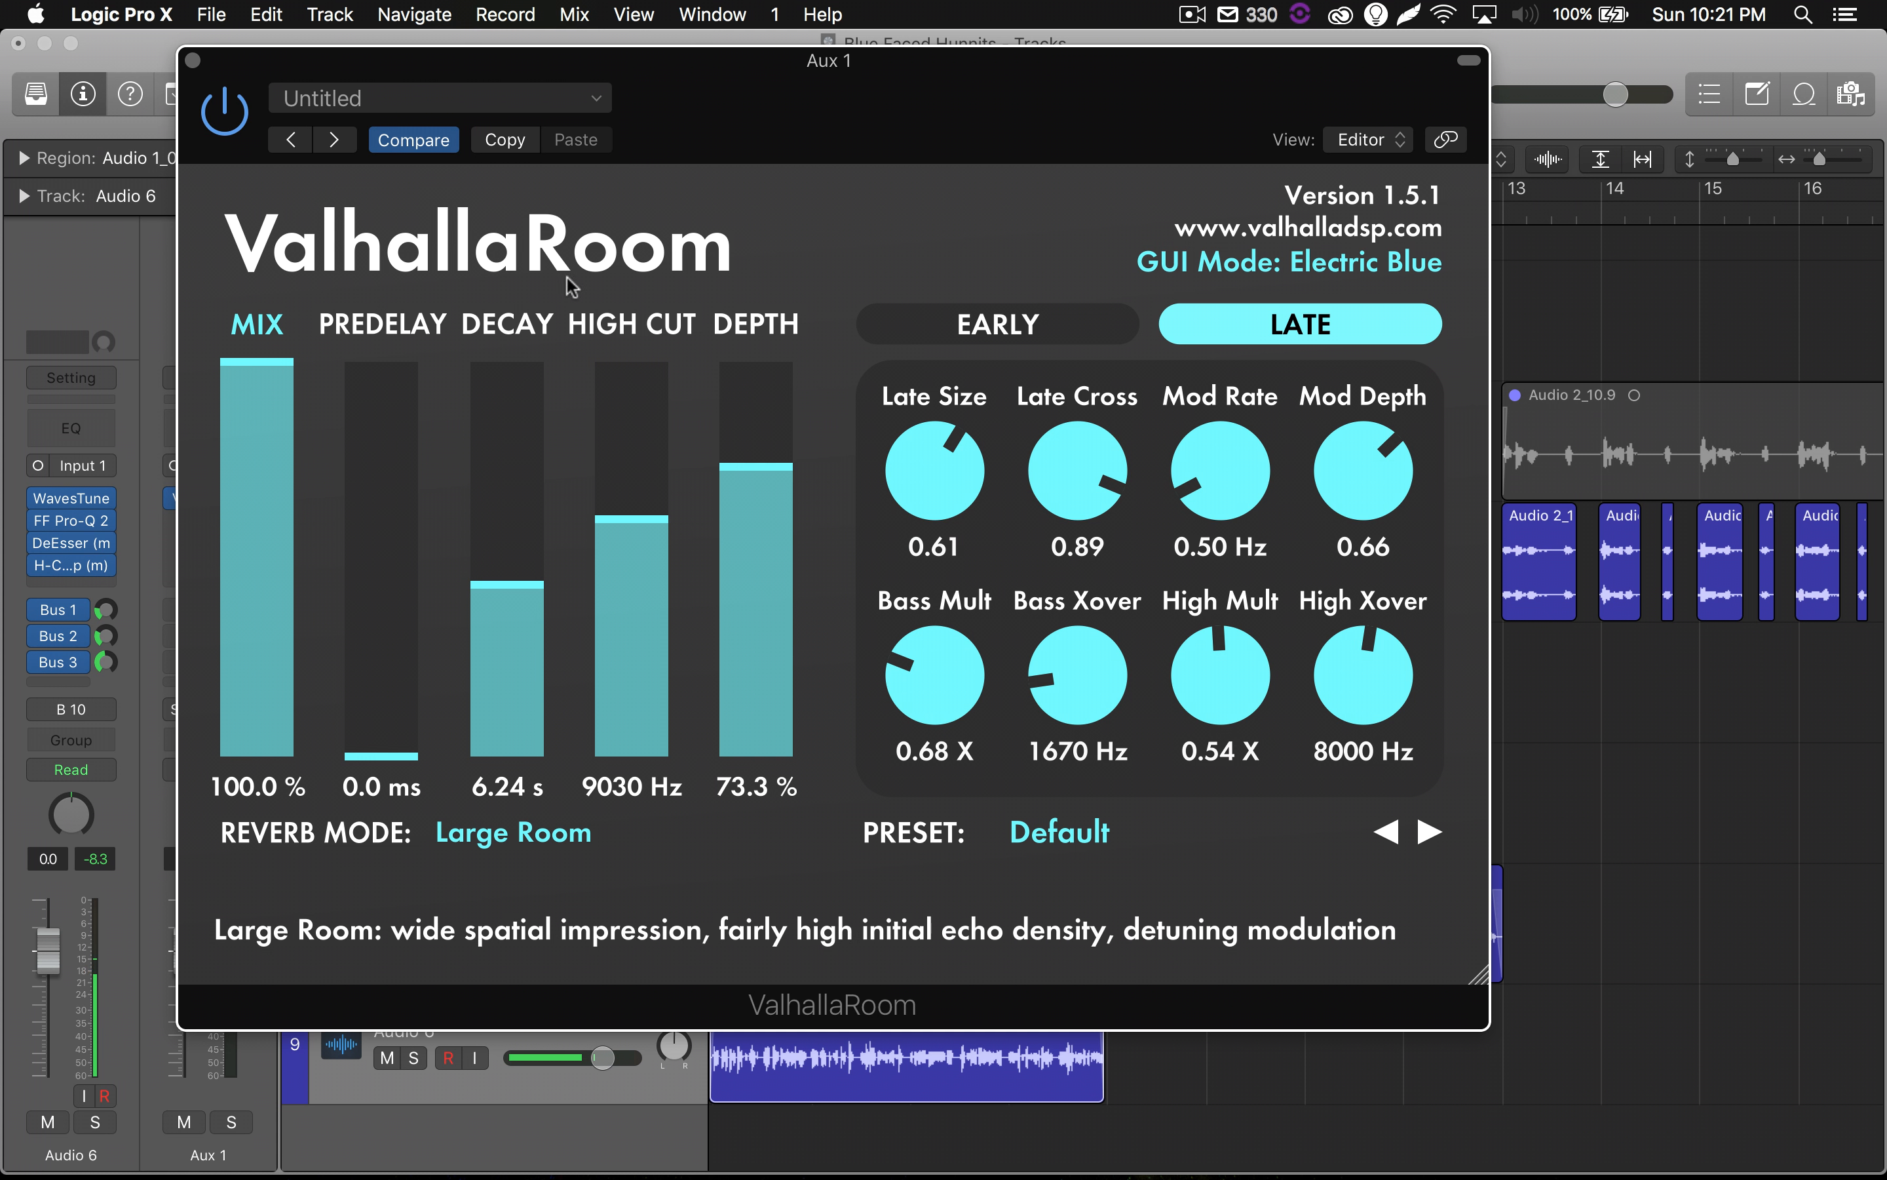
left_click_drag(649, 55, 1357, 106)
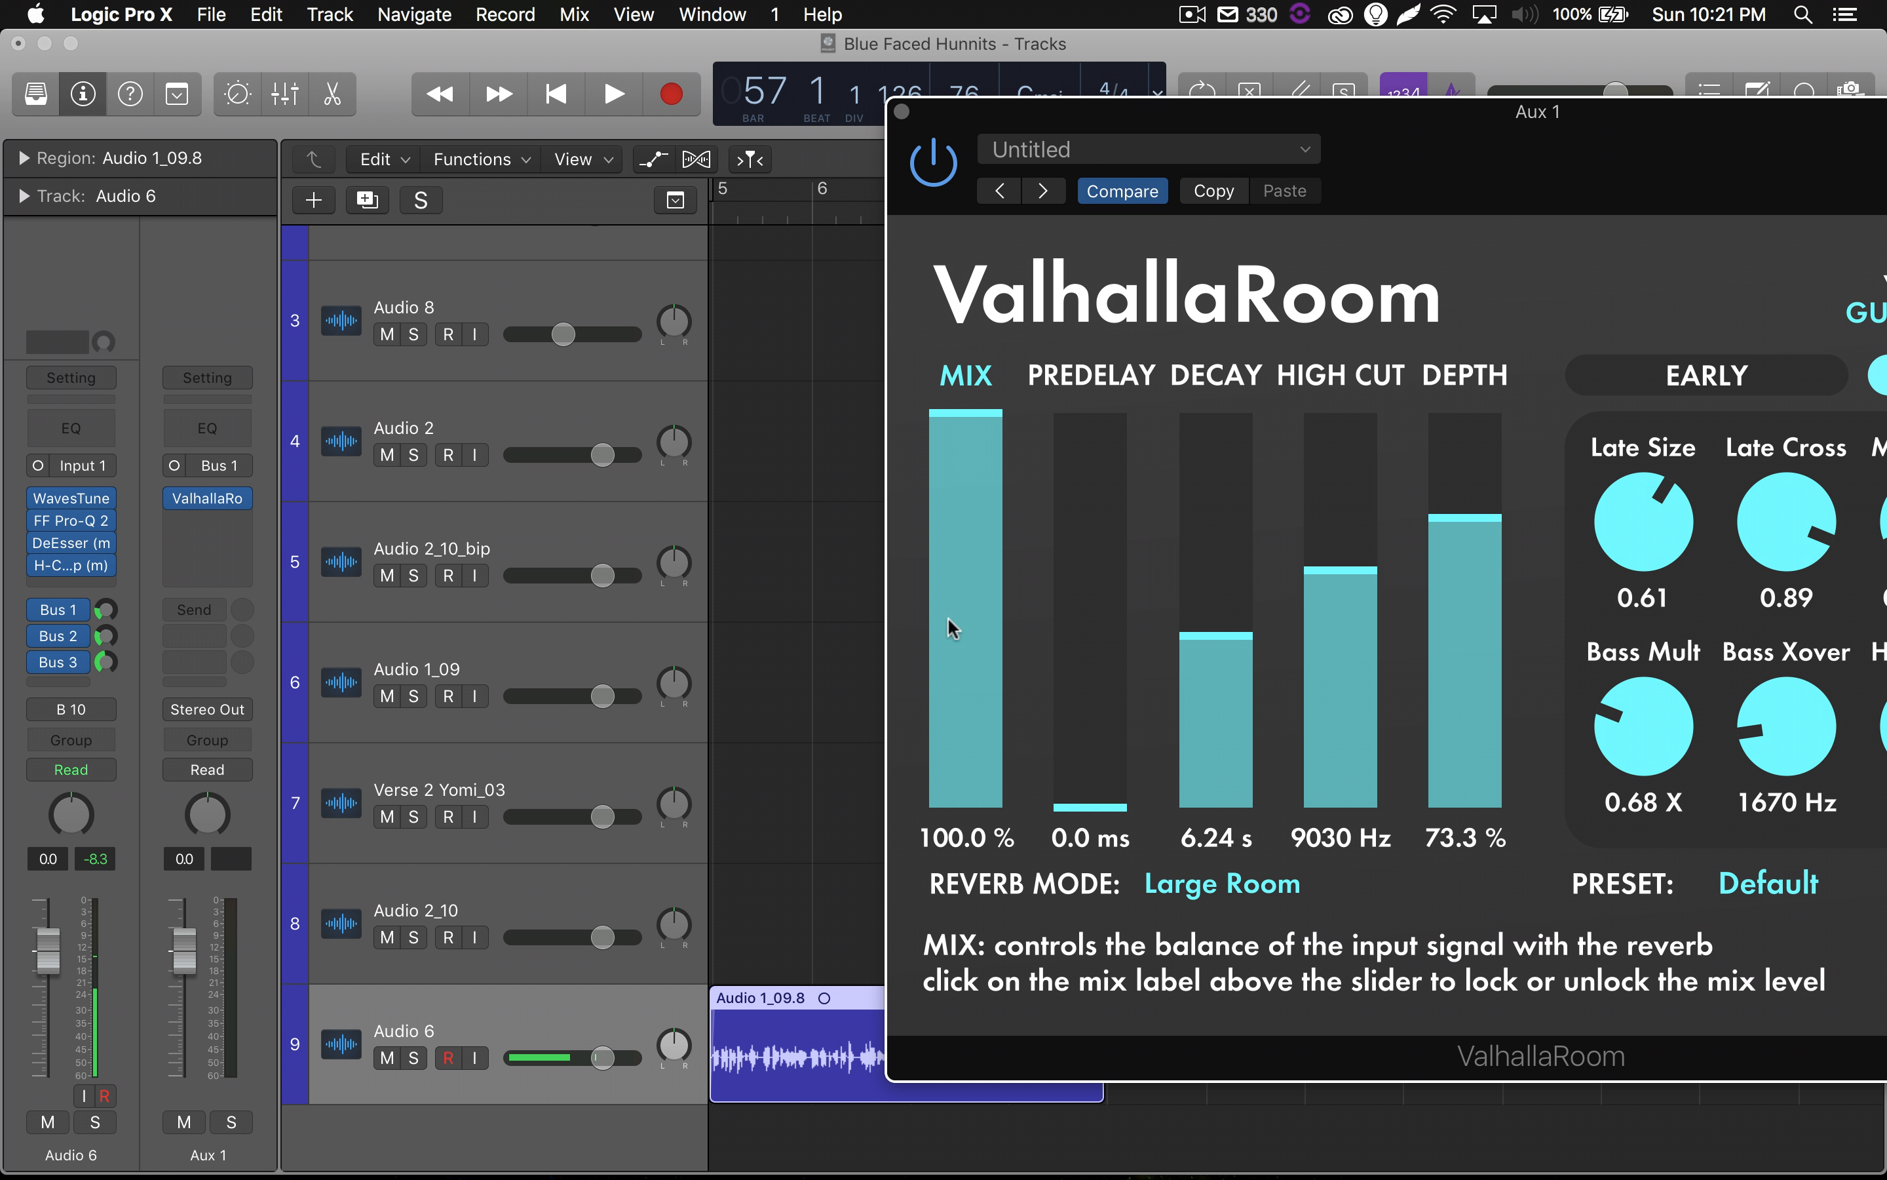
scroll(738, 704, "down", 1)
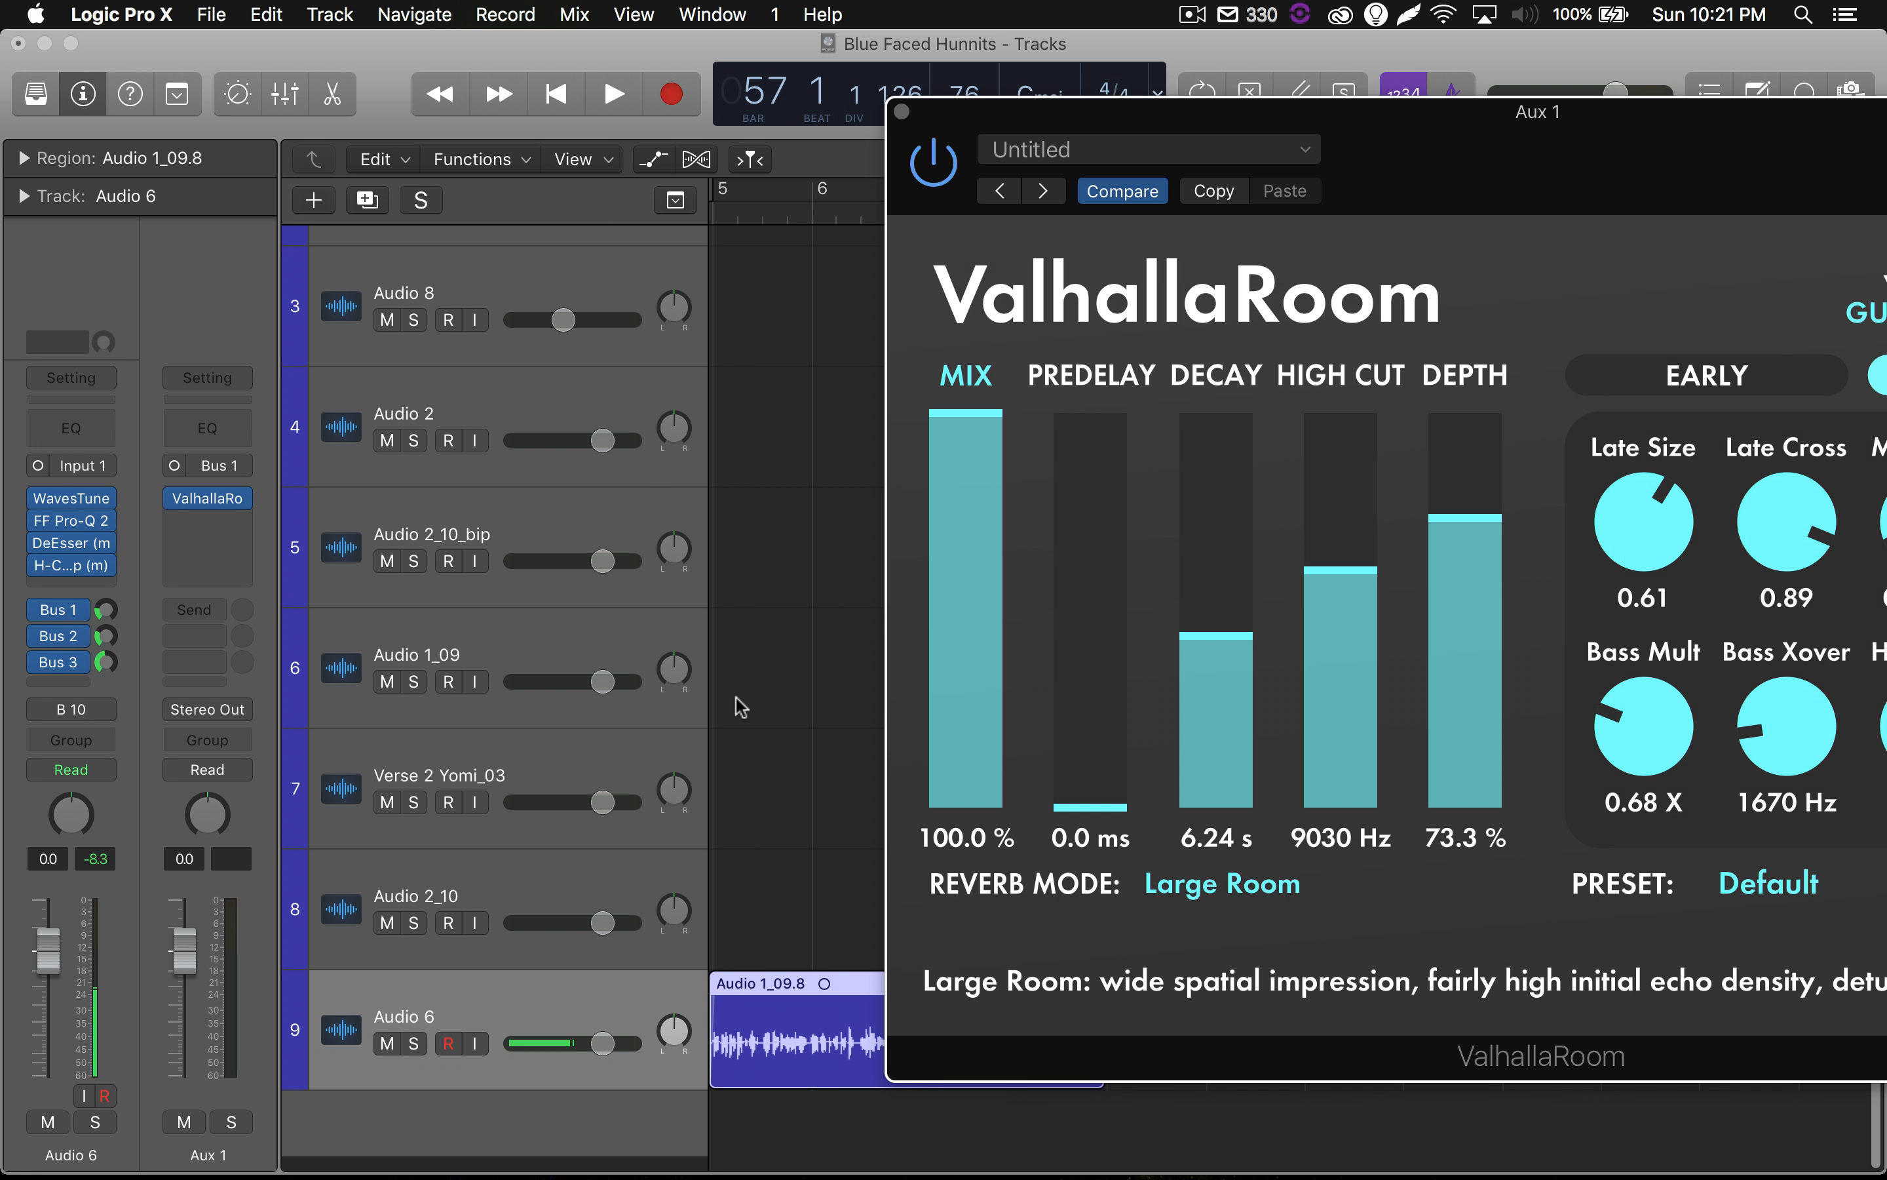
Solo the Audio 6 track and move the ValhallaRoom window clear of the track headers.
left_click(413, 1057)
left_click_drag(1365, 156, 746, 101)
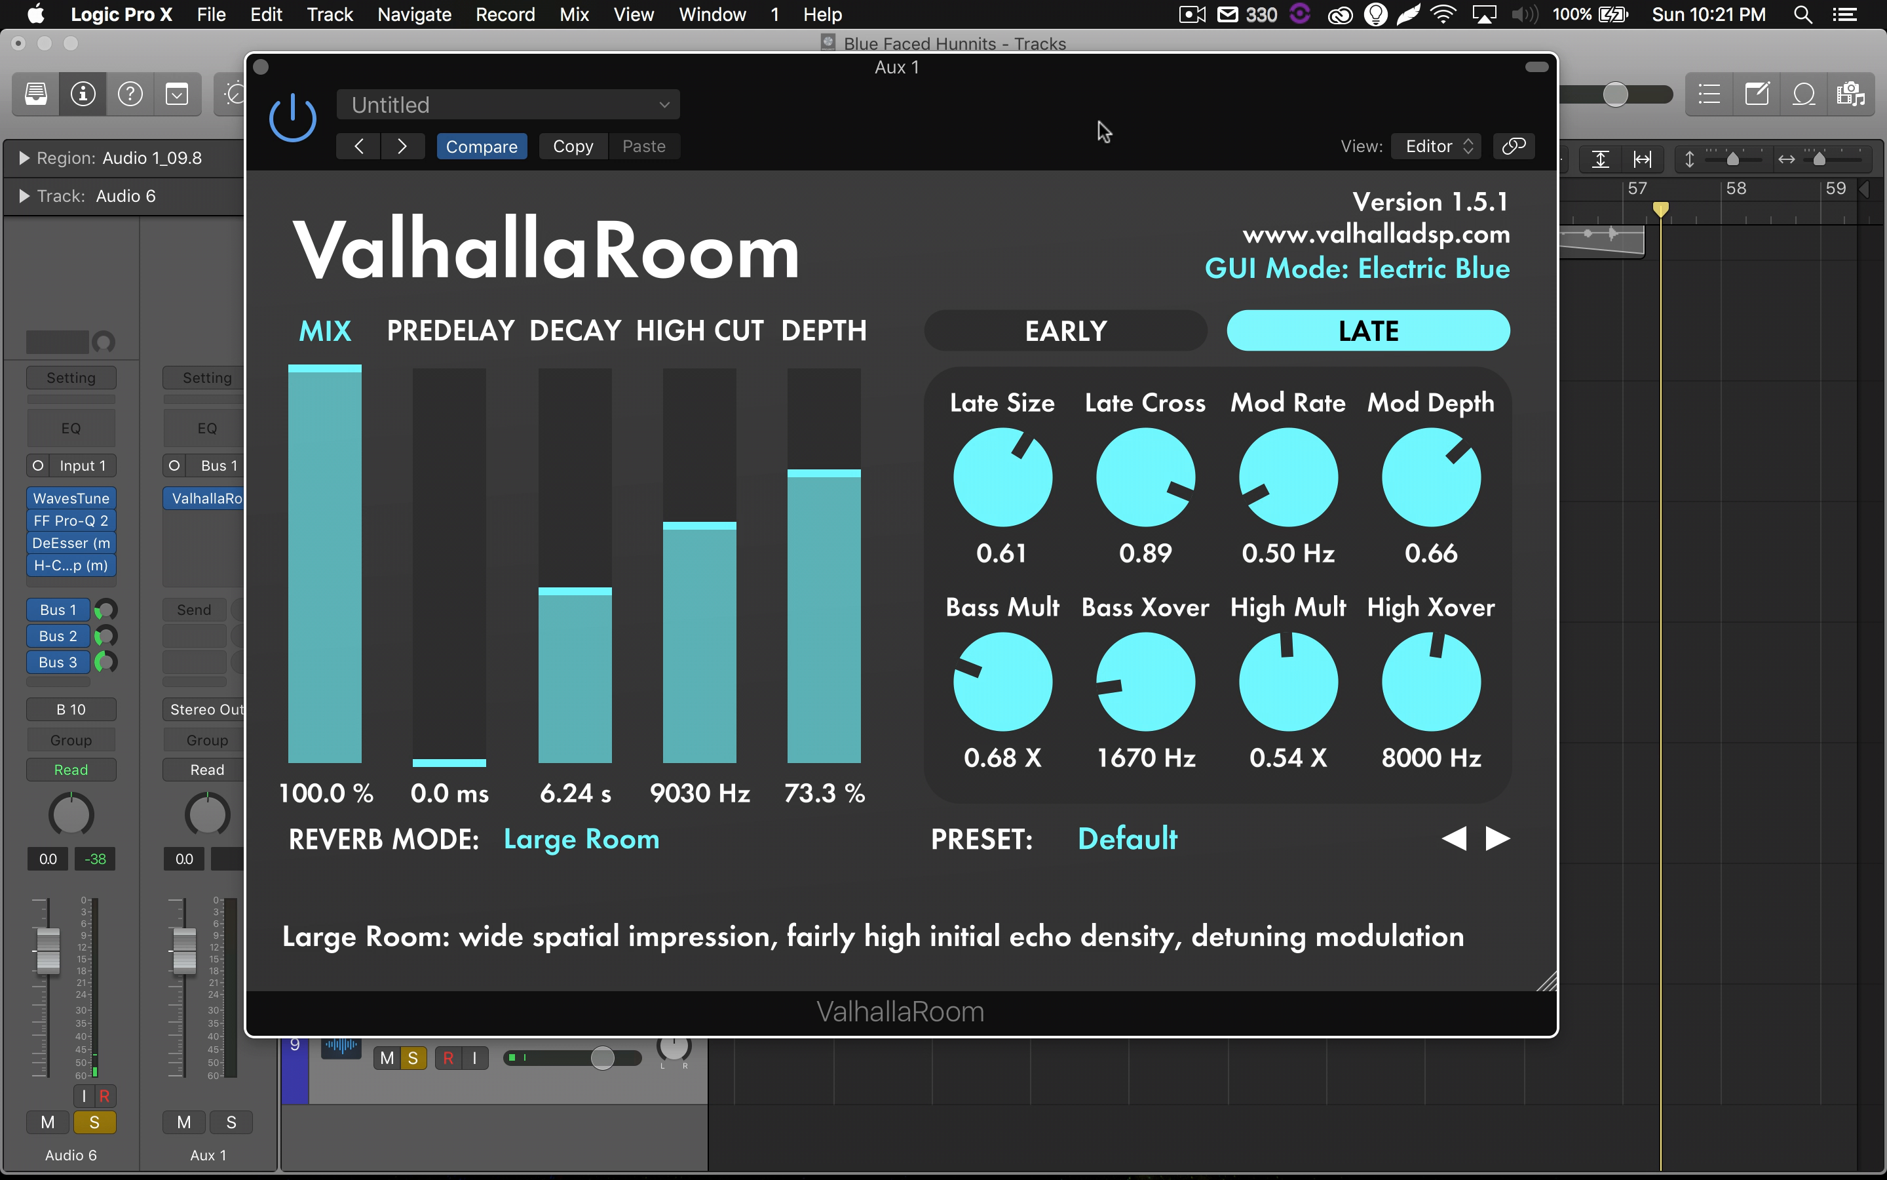
left_click_drag(1103, 134, 1689, 209)
Place the playhead just before bar 5, ahead of the Audio 6 vocal region, and bring the whole ValhallaRoom window back into view.
left_click(741, 537)
key("space")
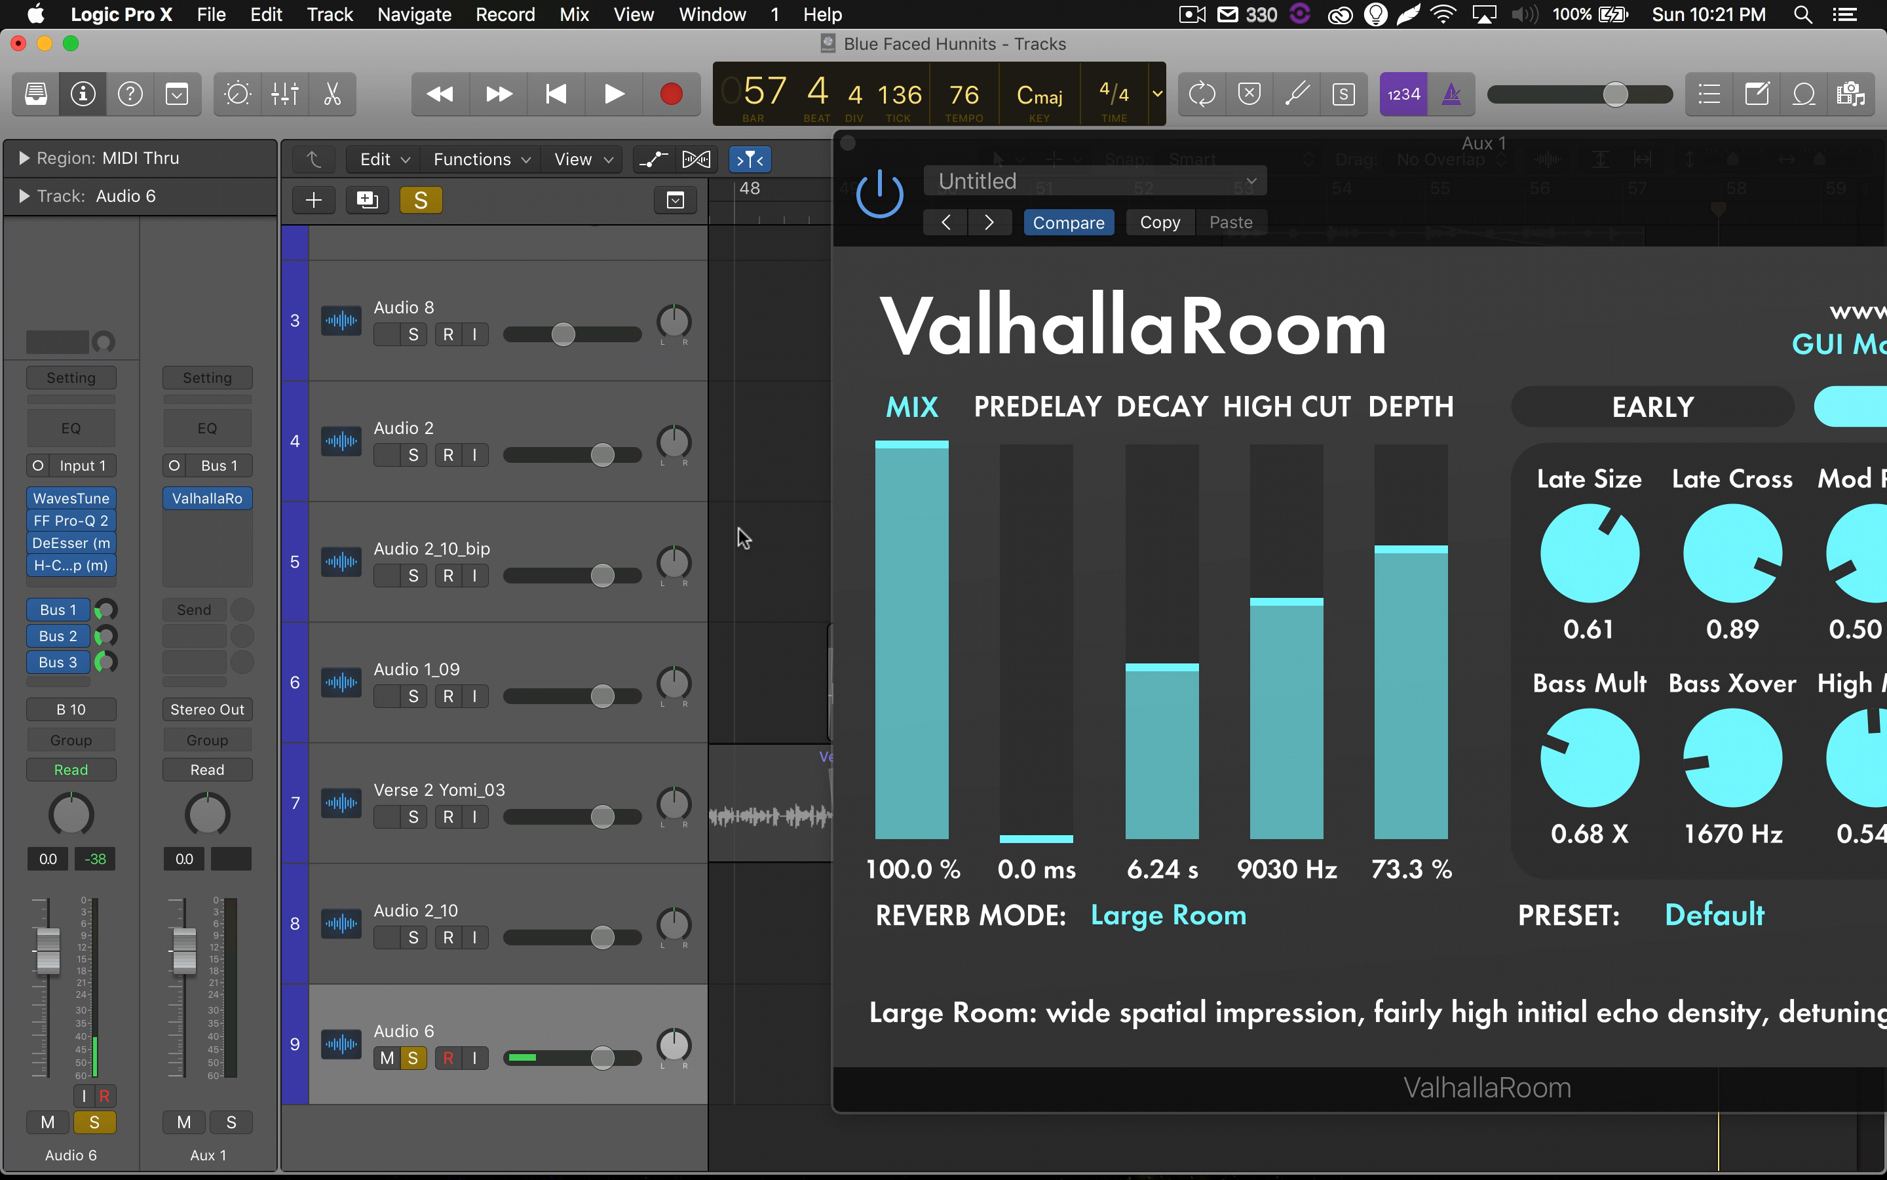
scroll(741, 537, "left", 10)
scroll(741, 536, "left", 15)
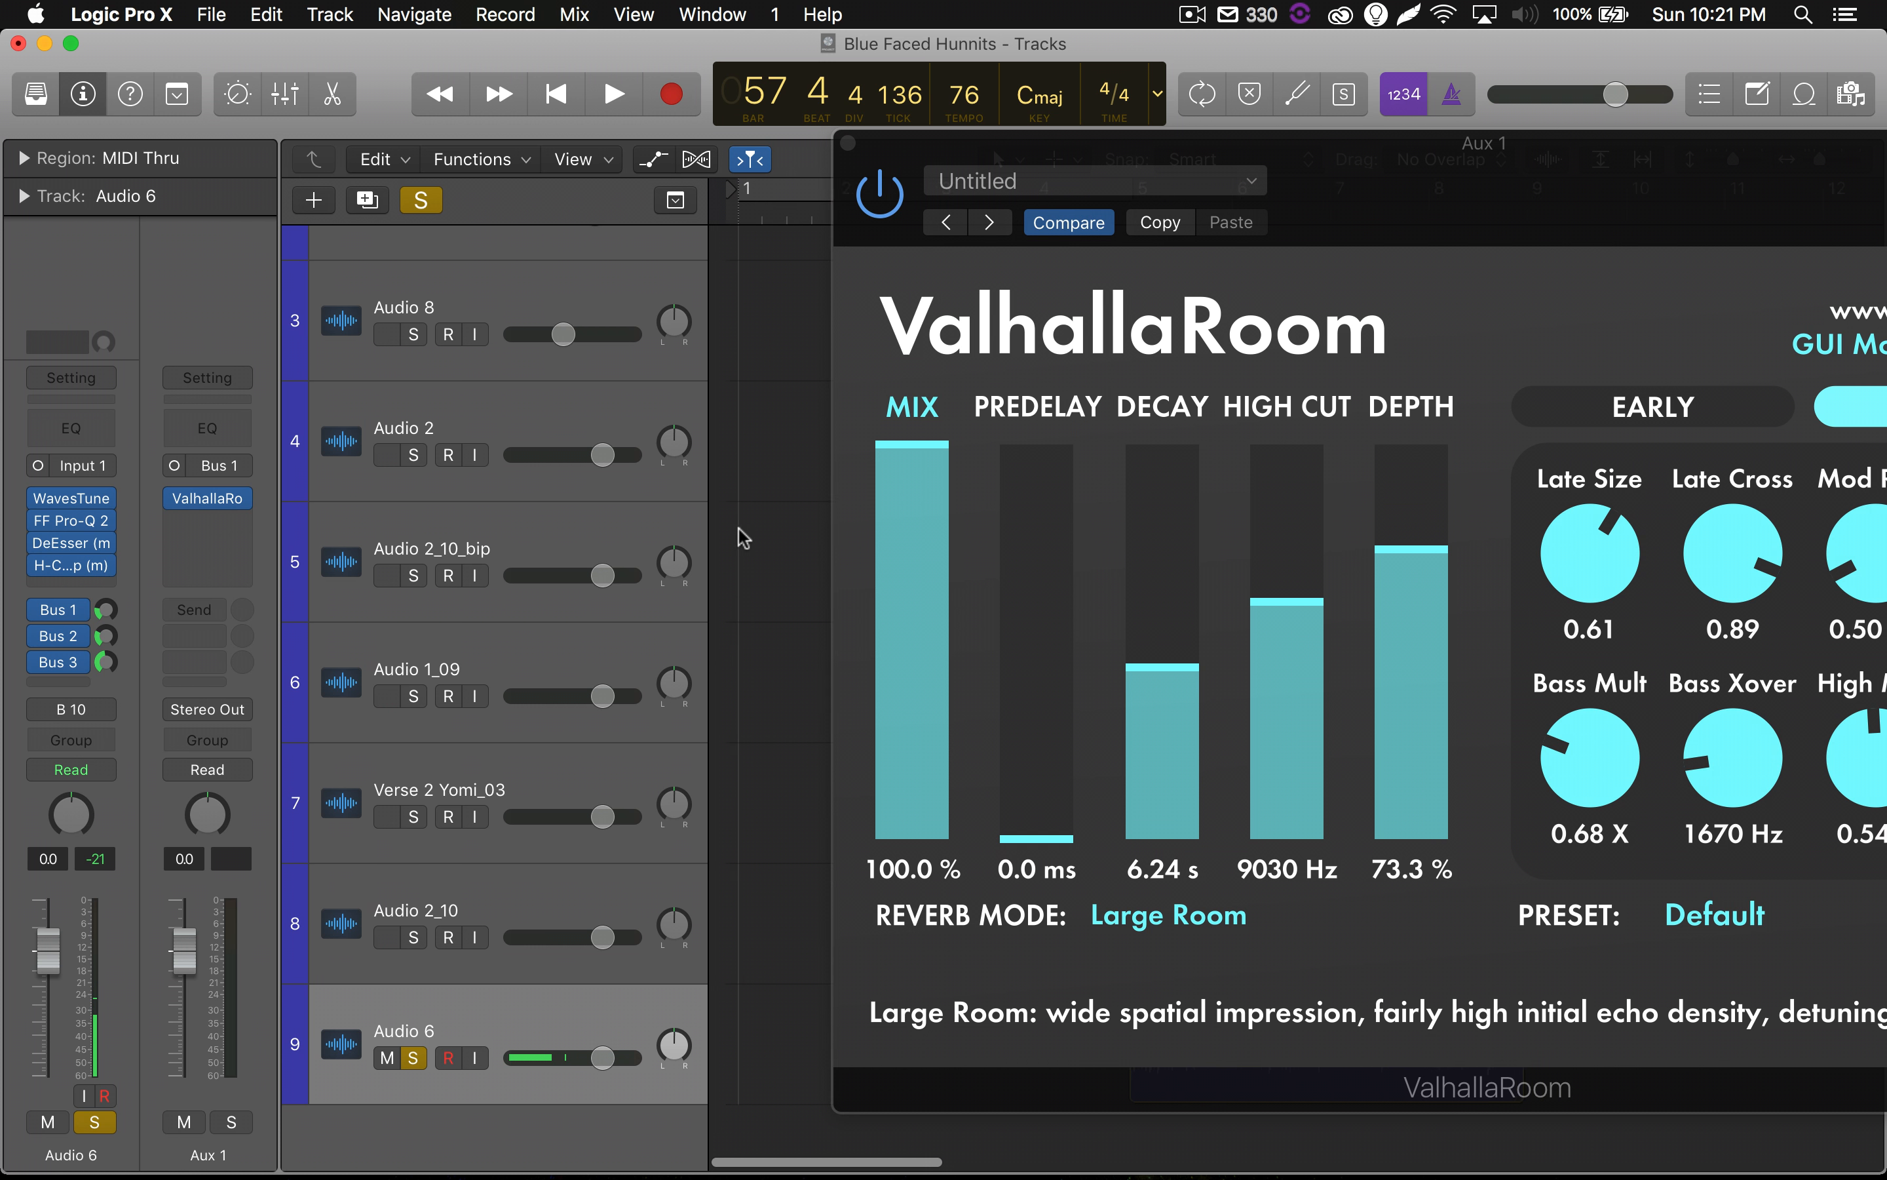
scroll(743, 537, "right", 5)
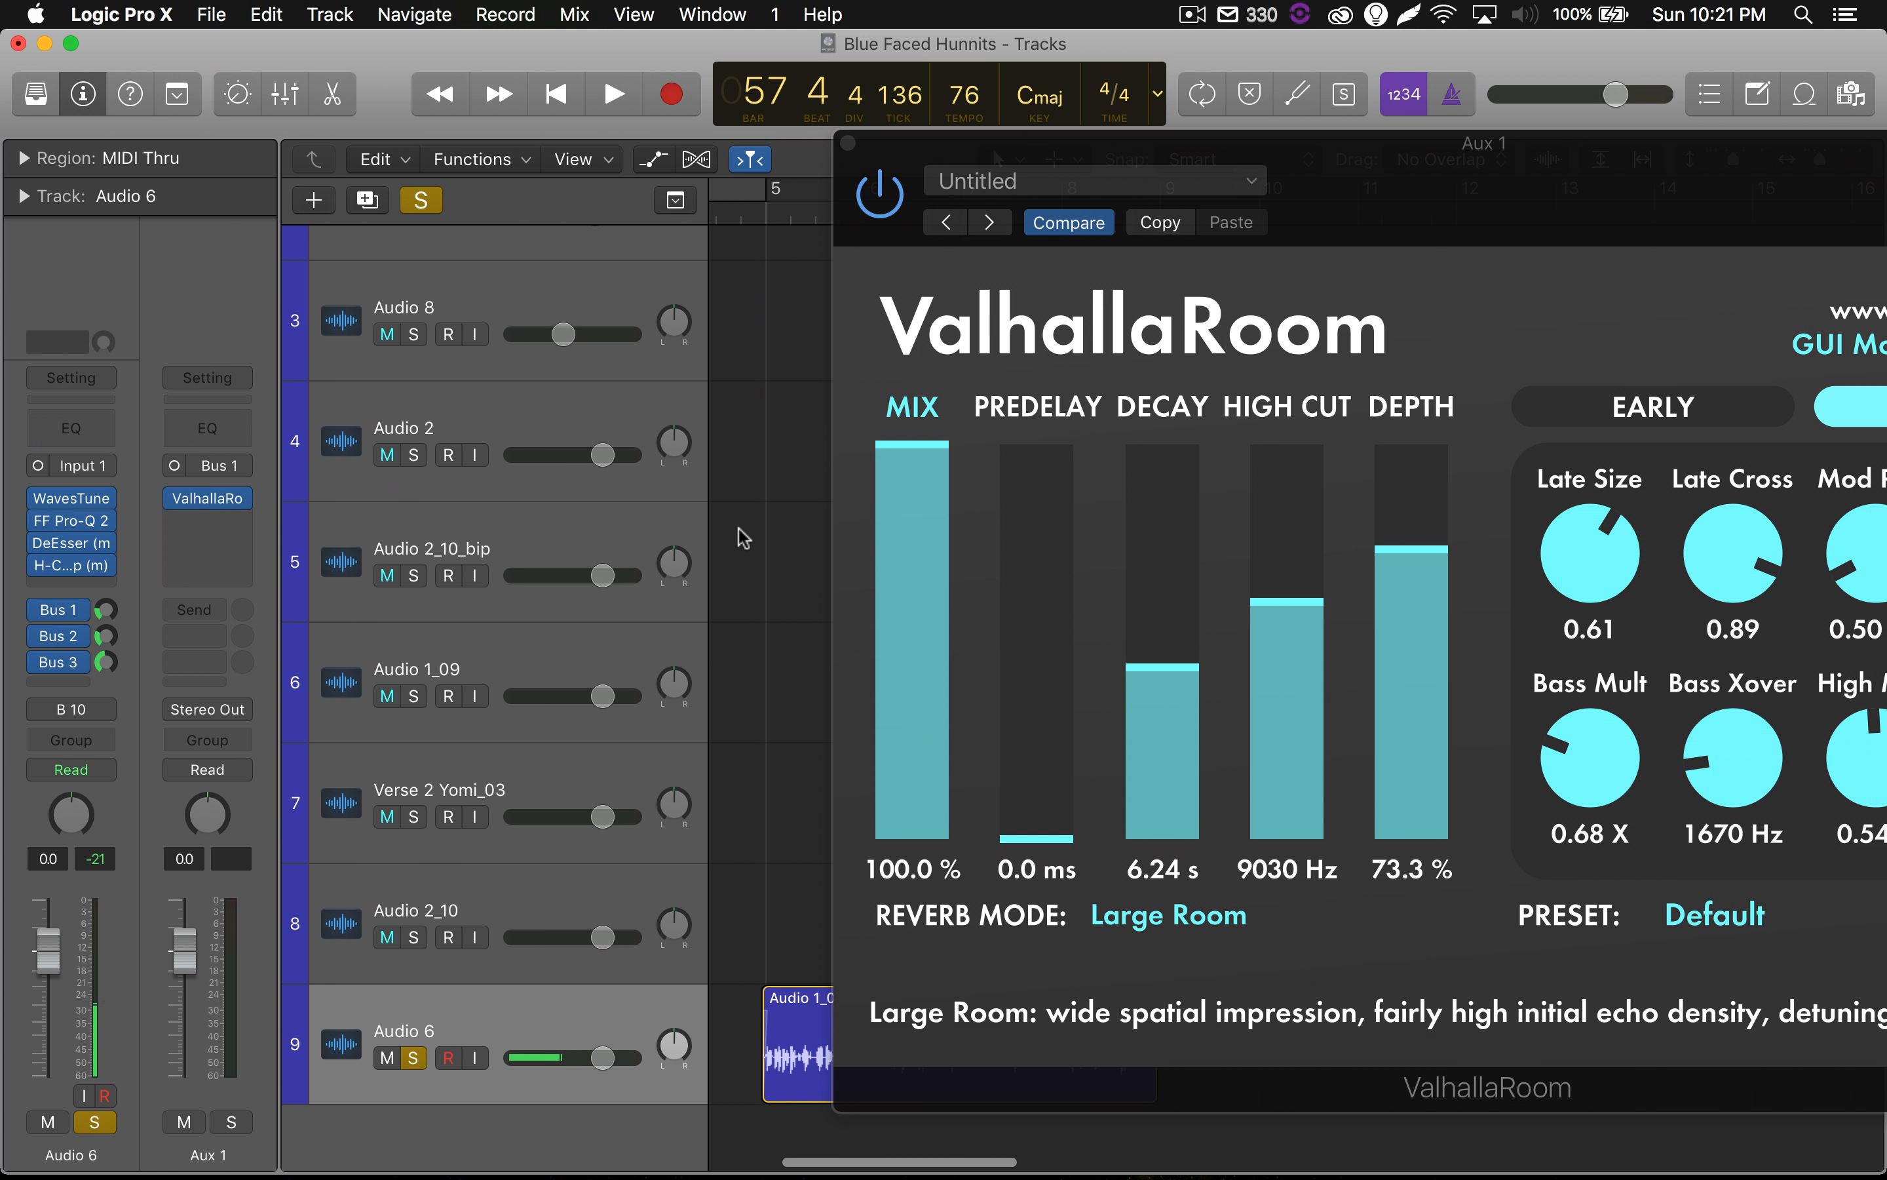
left_click(731, 209)
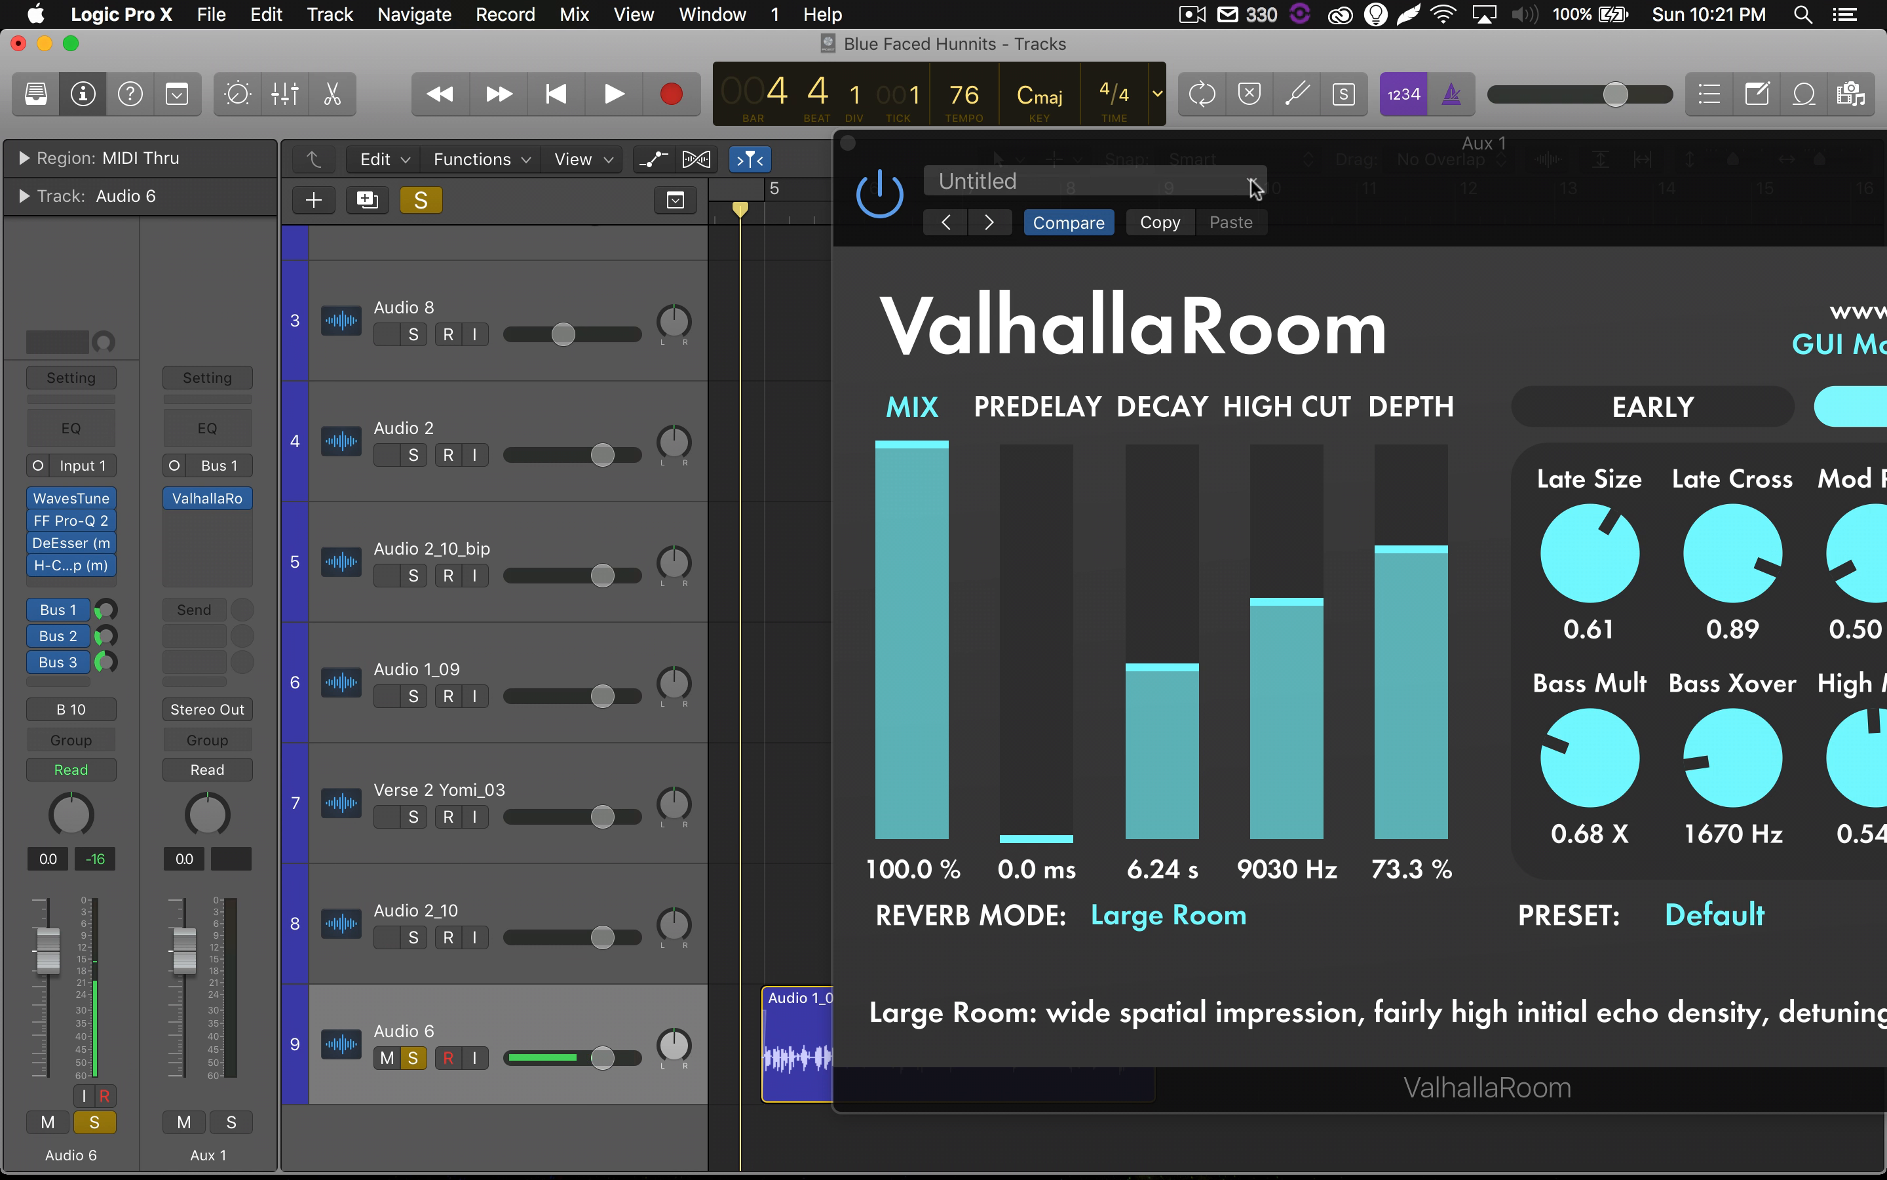
left_click_drag(1342, 187, 868, 192)
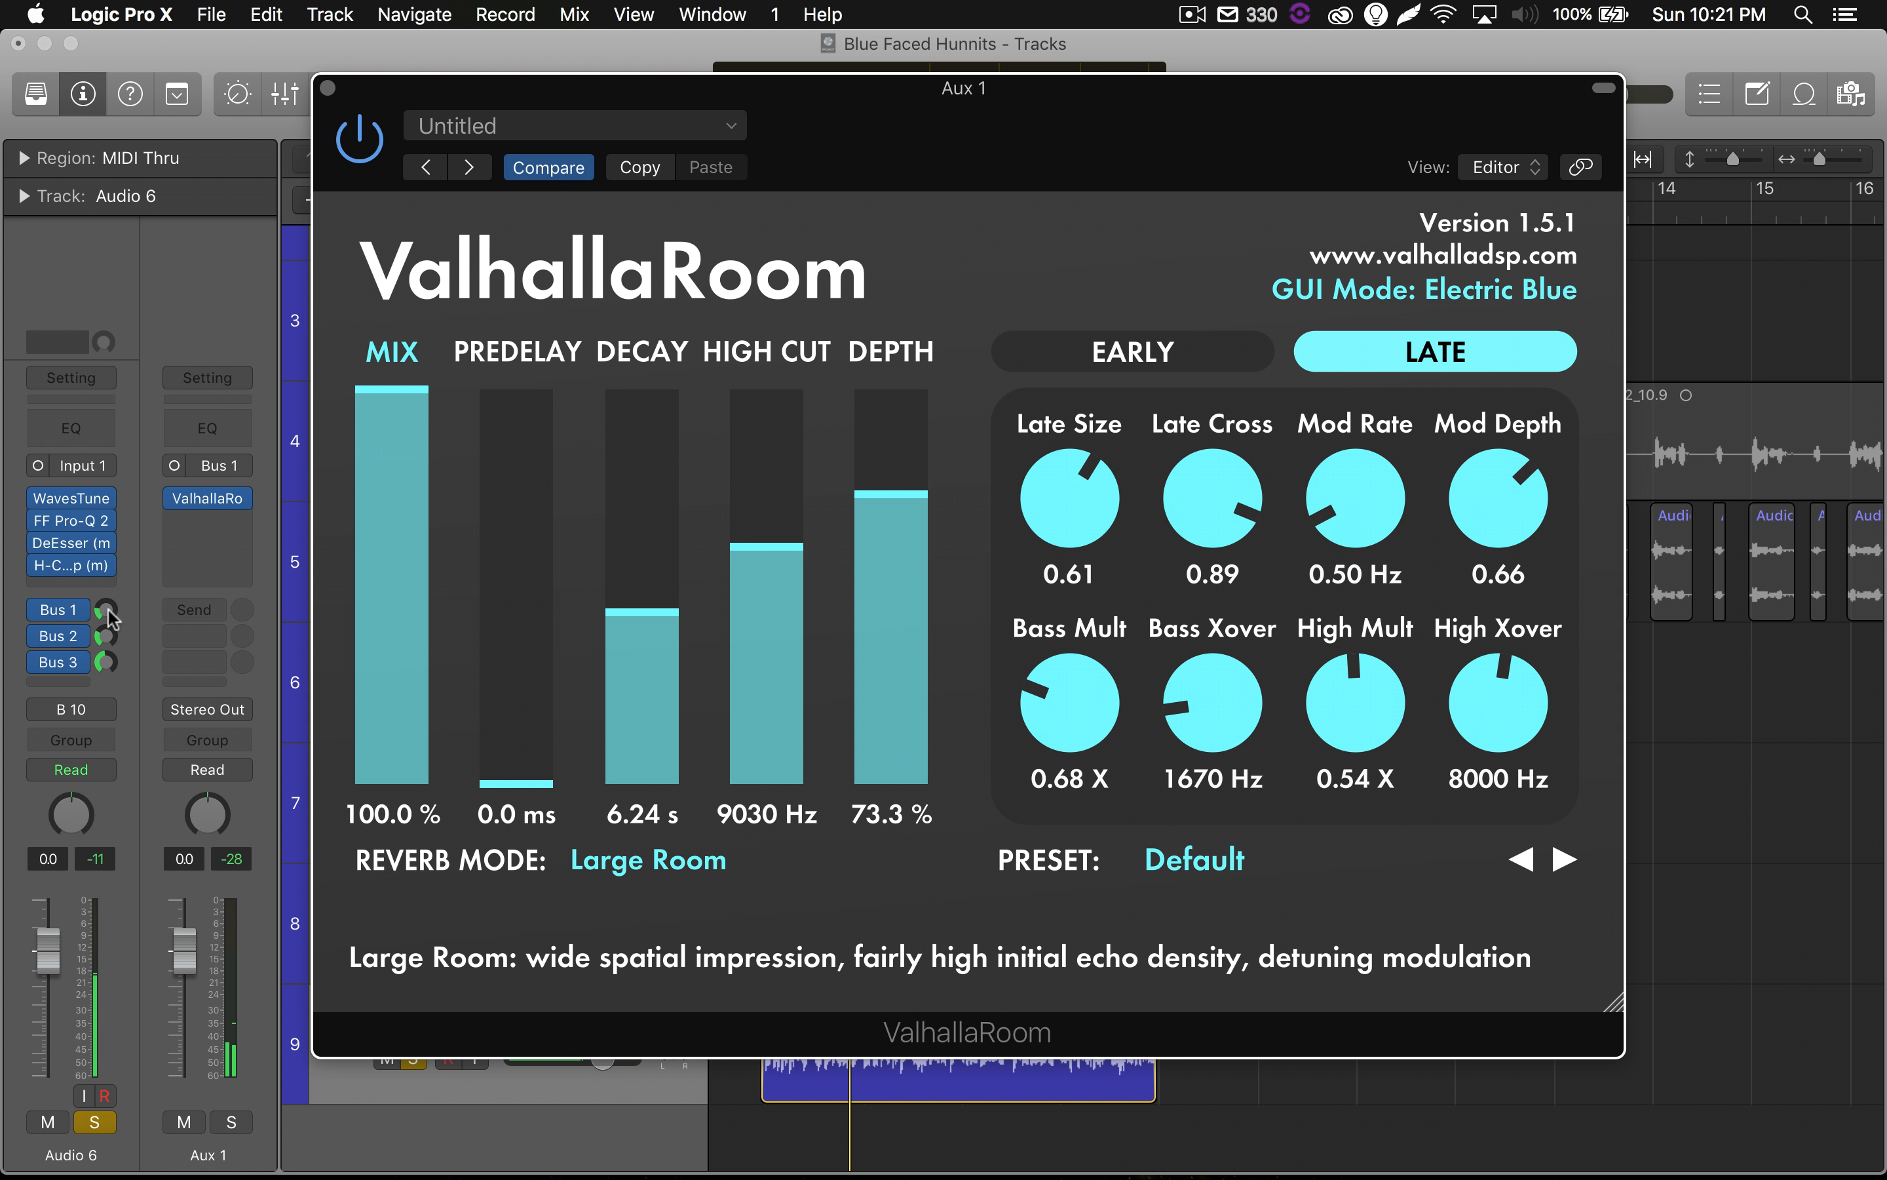
Raise the Bus 1 send level on Audio 6 and audition the soloed vocal with the reverb.
left_click_drag(107, 613, 110, 559)
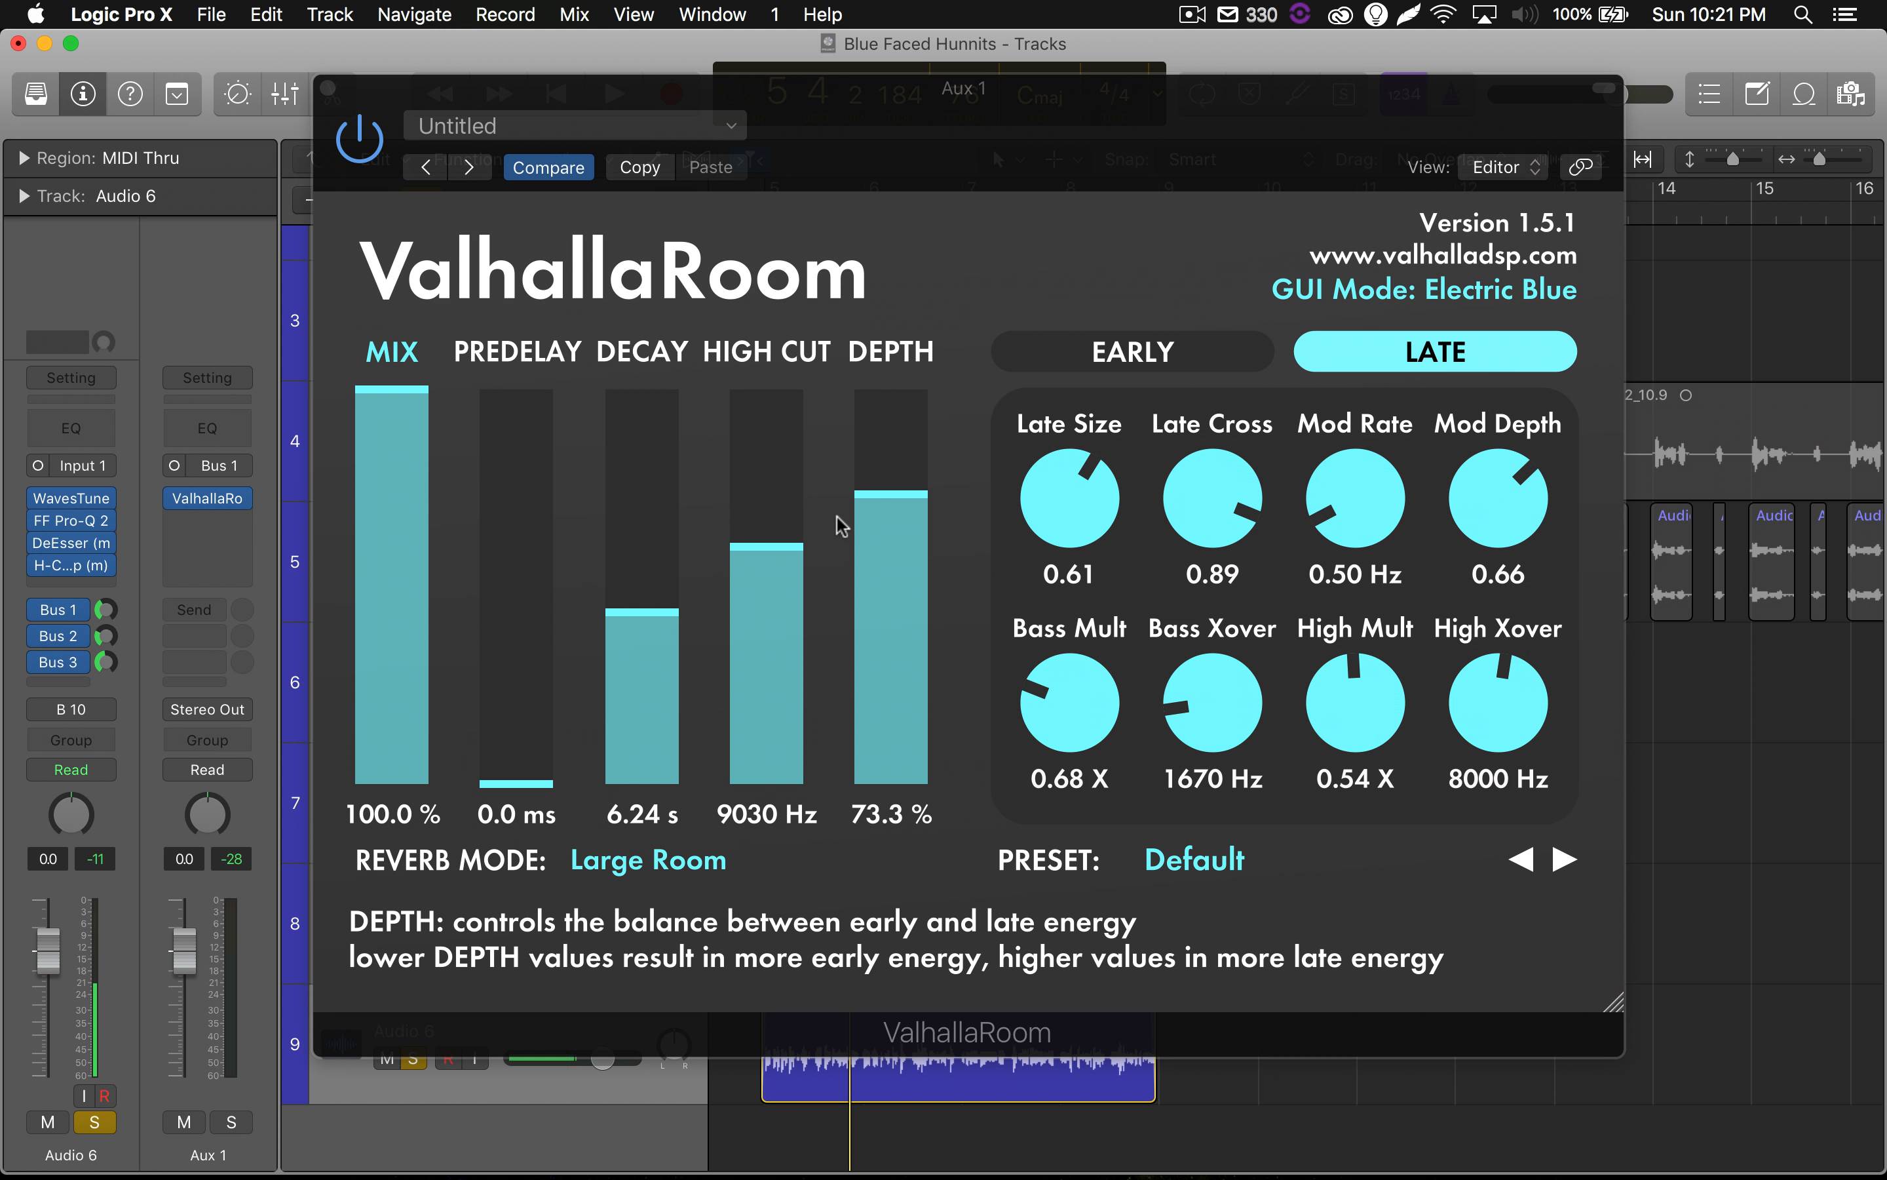
key("space")
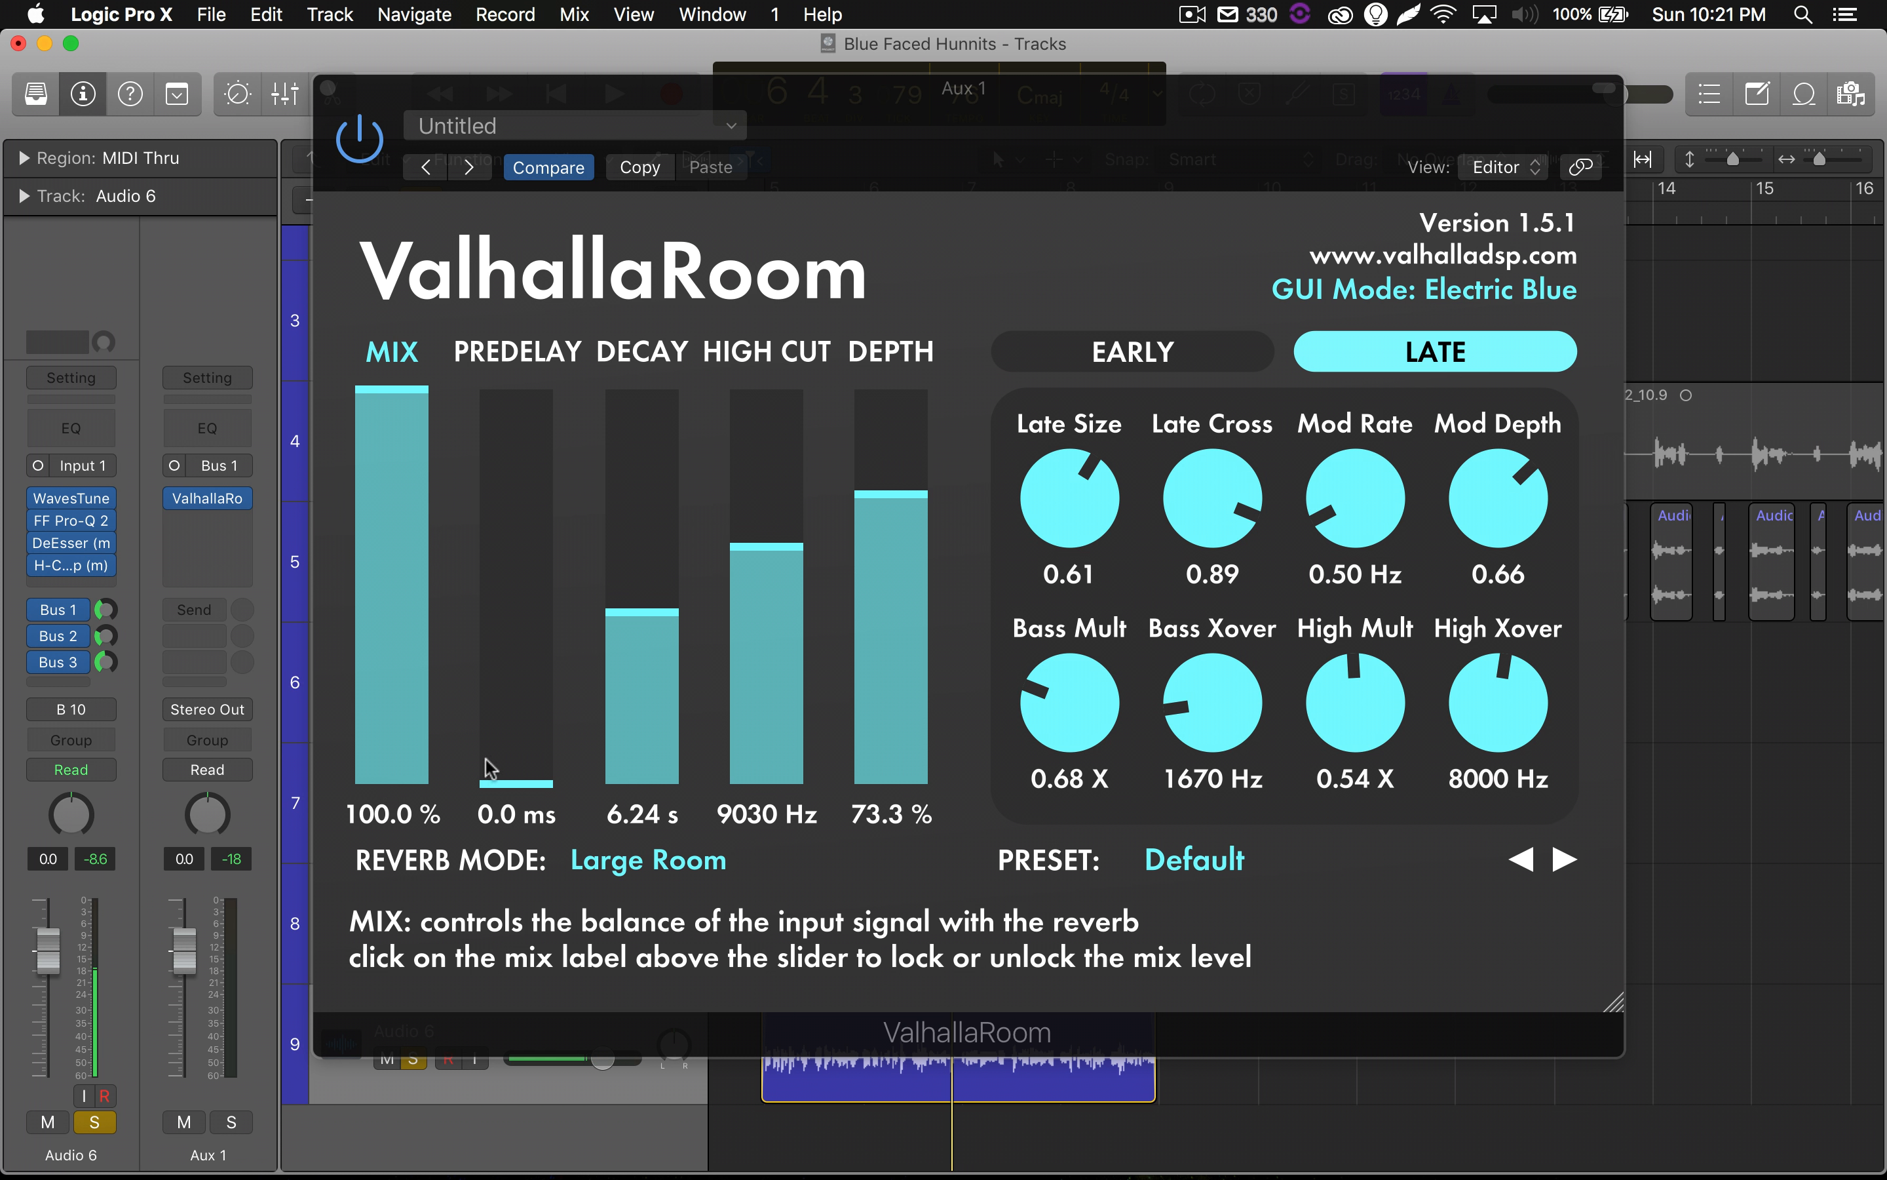
Audition the soloed vocal with ValhallaRoom's predelay at 222.2 ms, and bring the predelay down to 1.9 ms.
left_click_drag(510, 779, 527, 483)
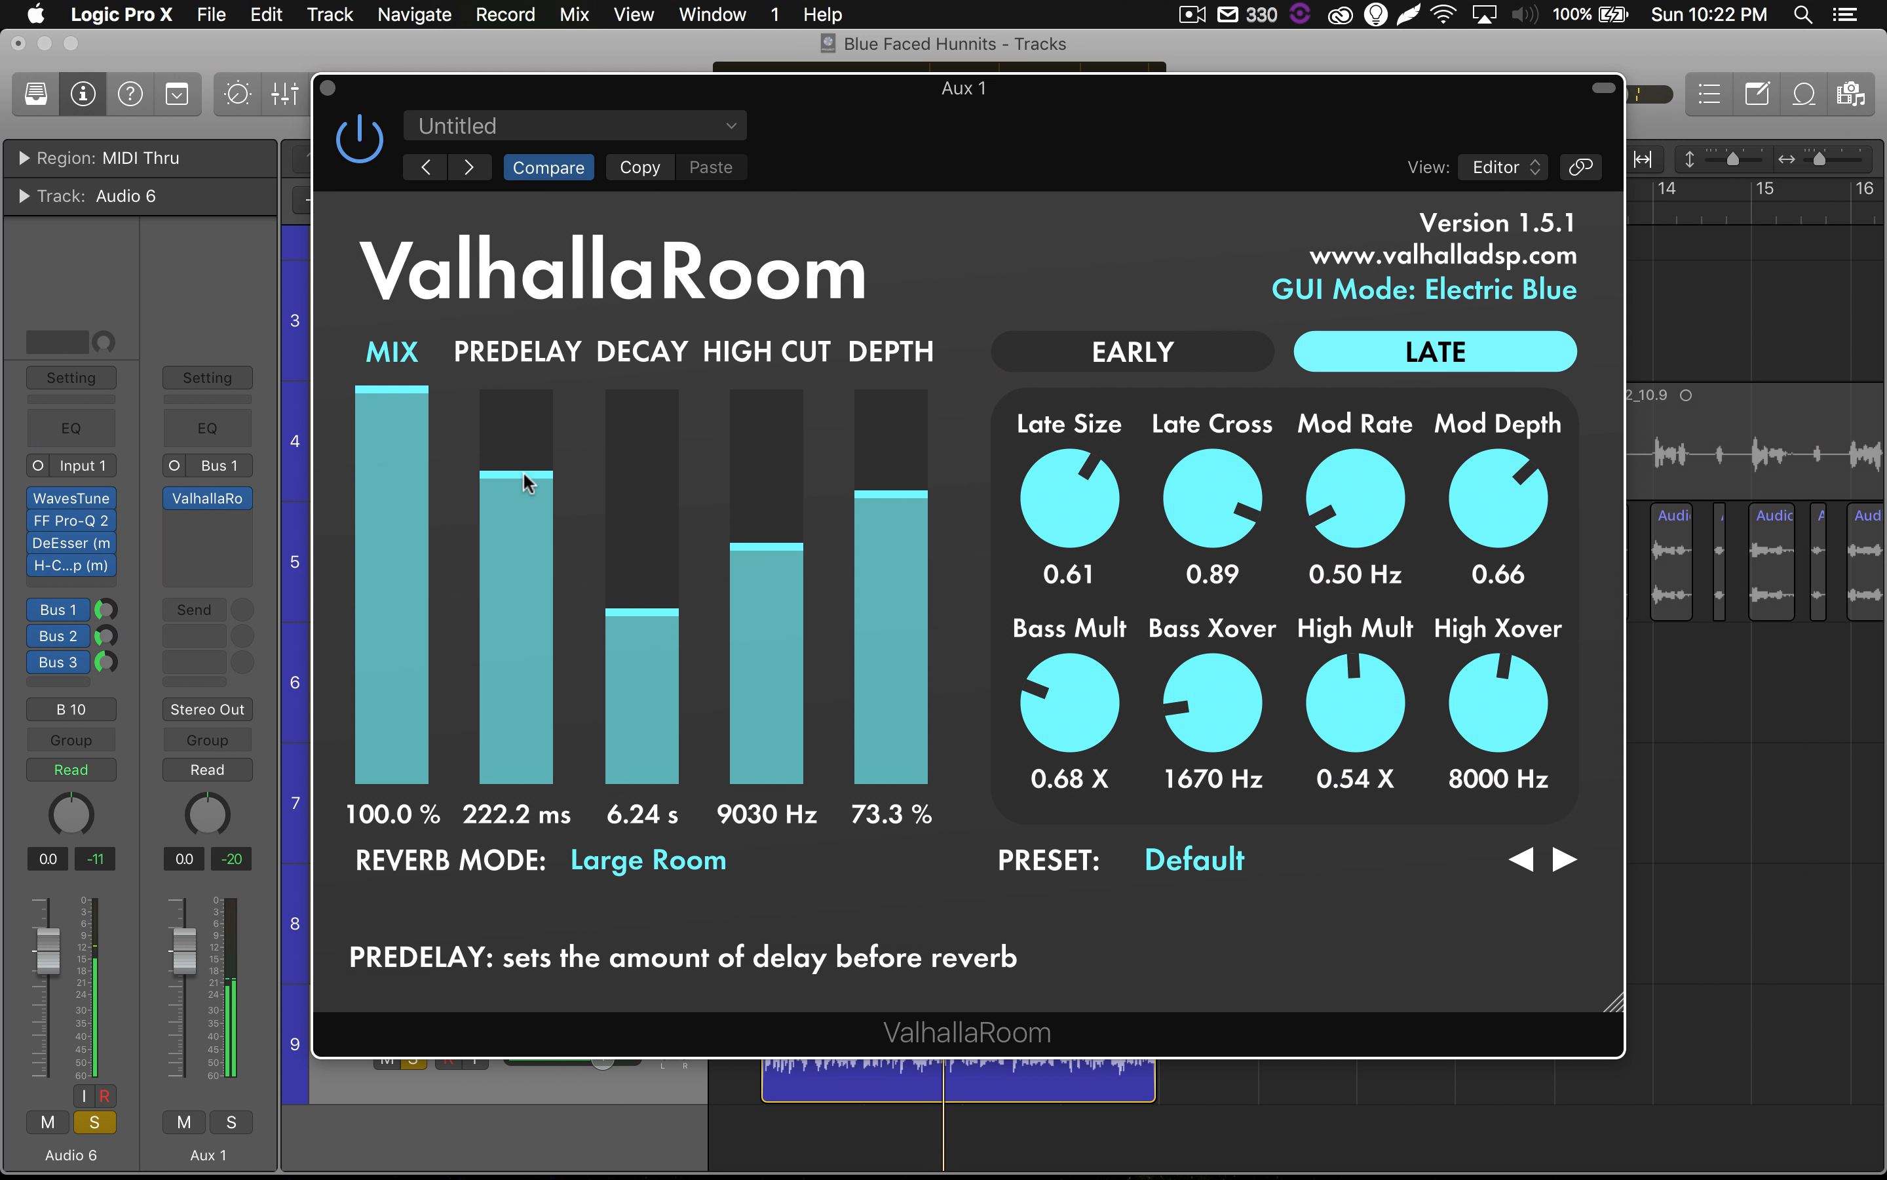
key("space")
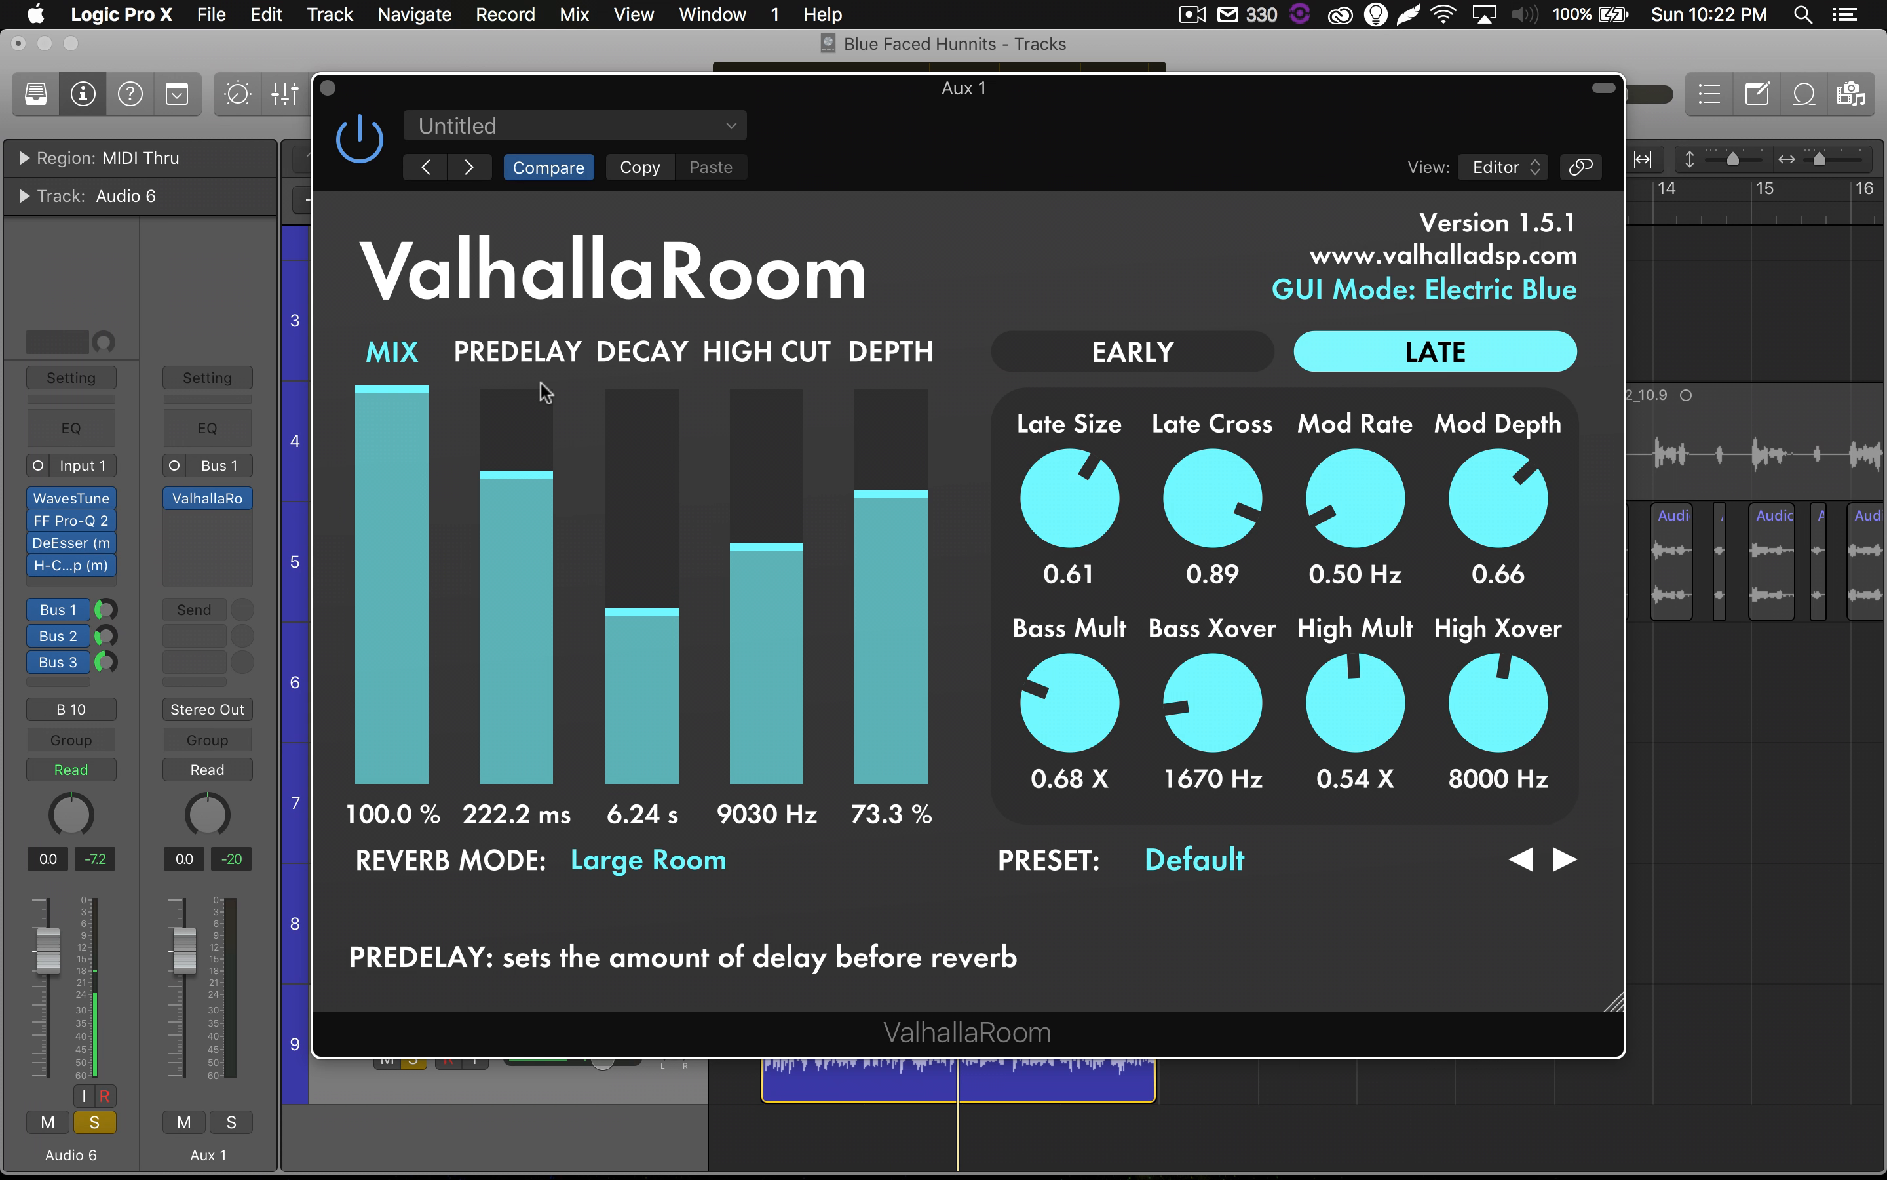
left_click_drag(523, 489, 522, 708)
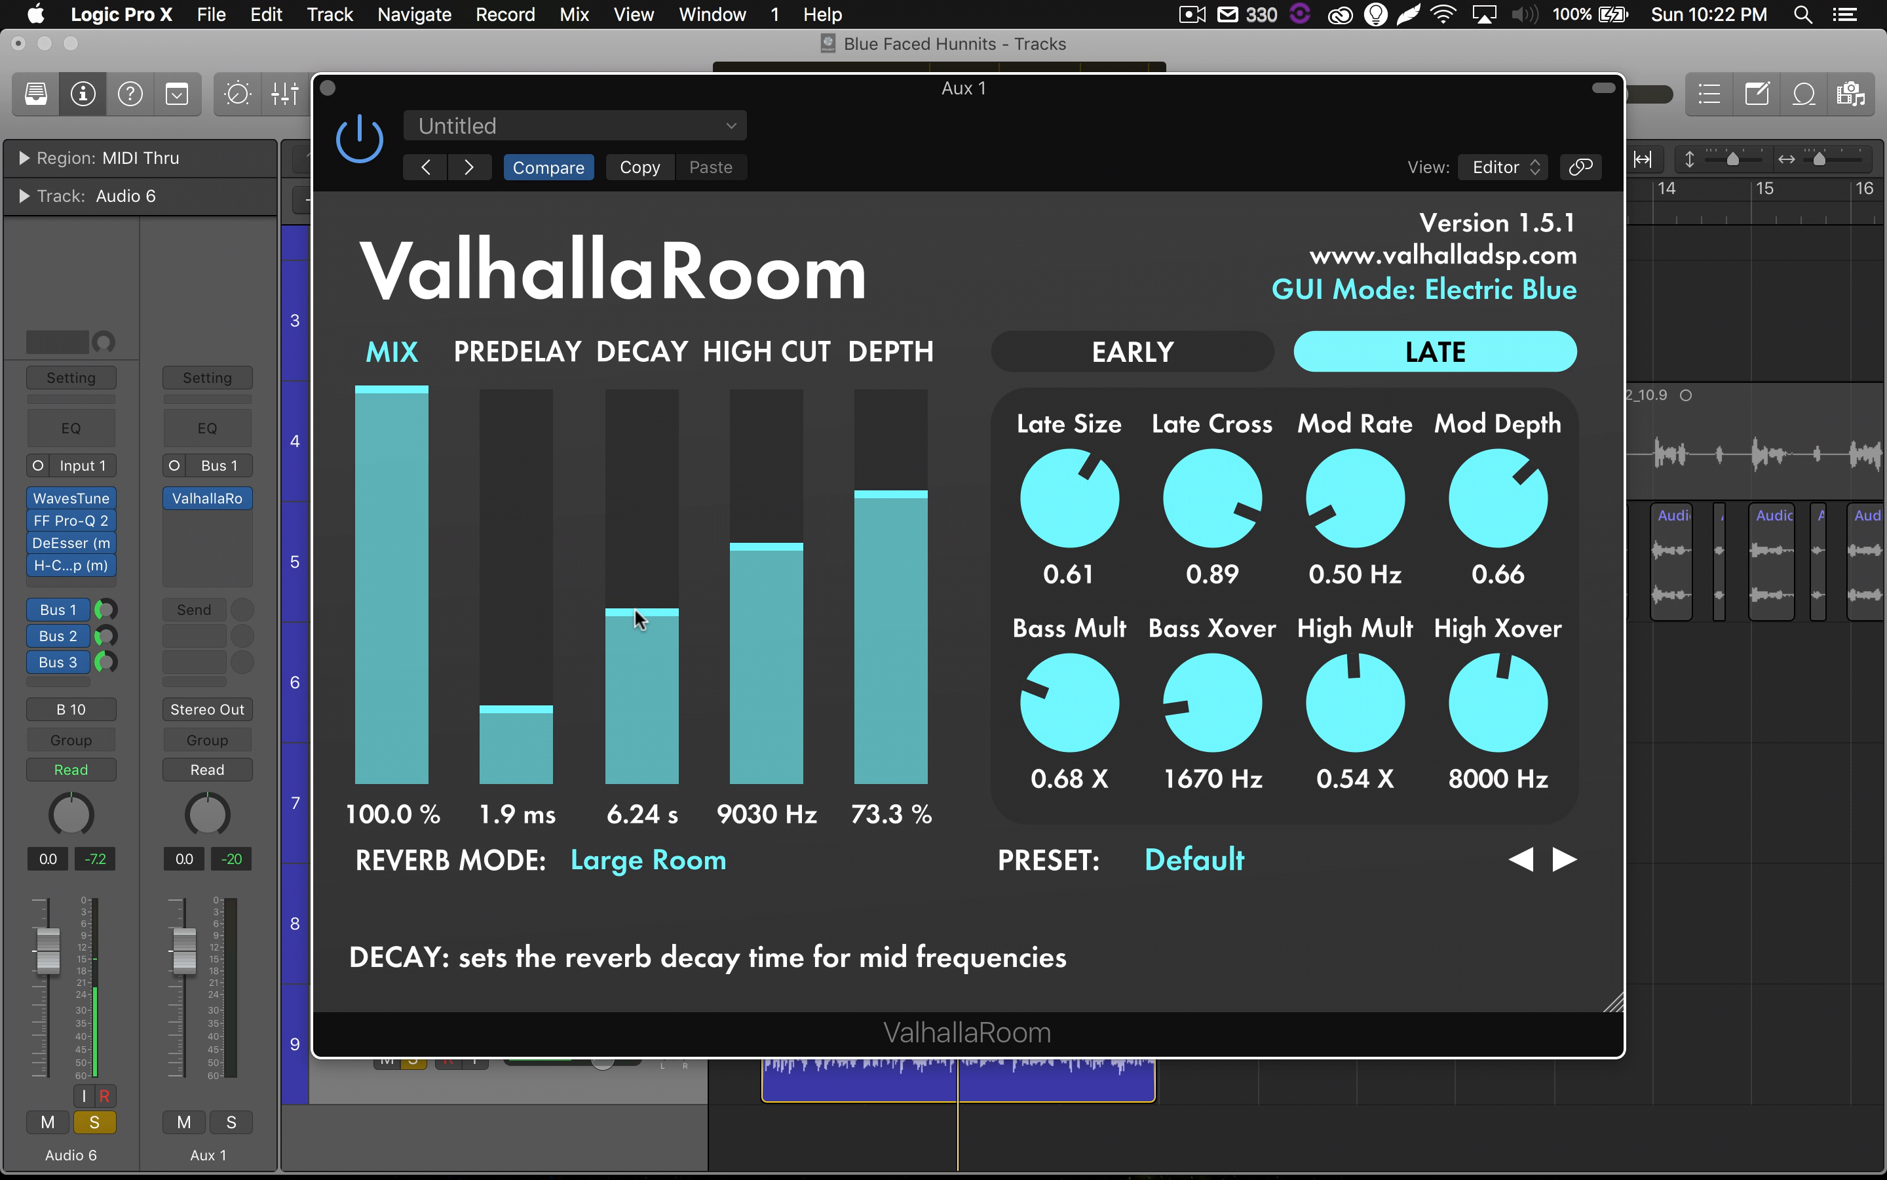
Try ValhallaRoom's decay at 5.16 s and at an extreme 35.24 s to compare the reverb tails.
left_click_drag(651, 618, 652, 630)
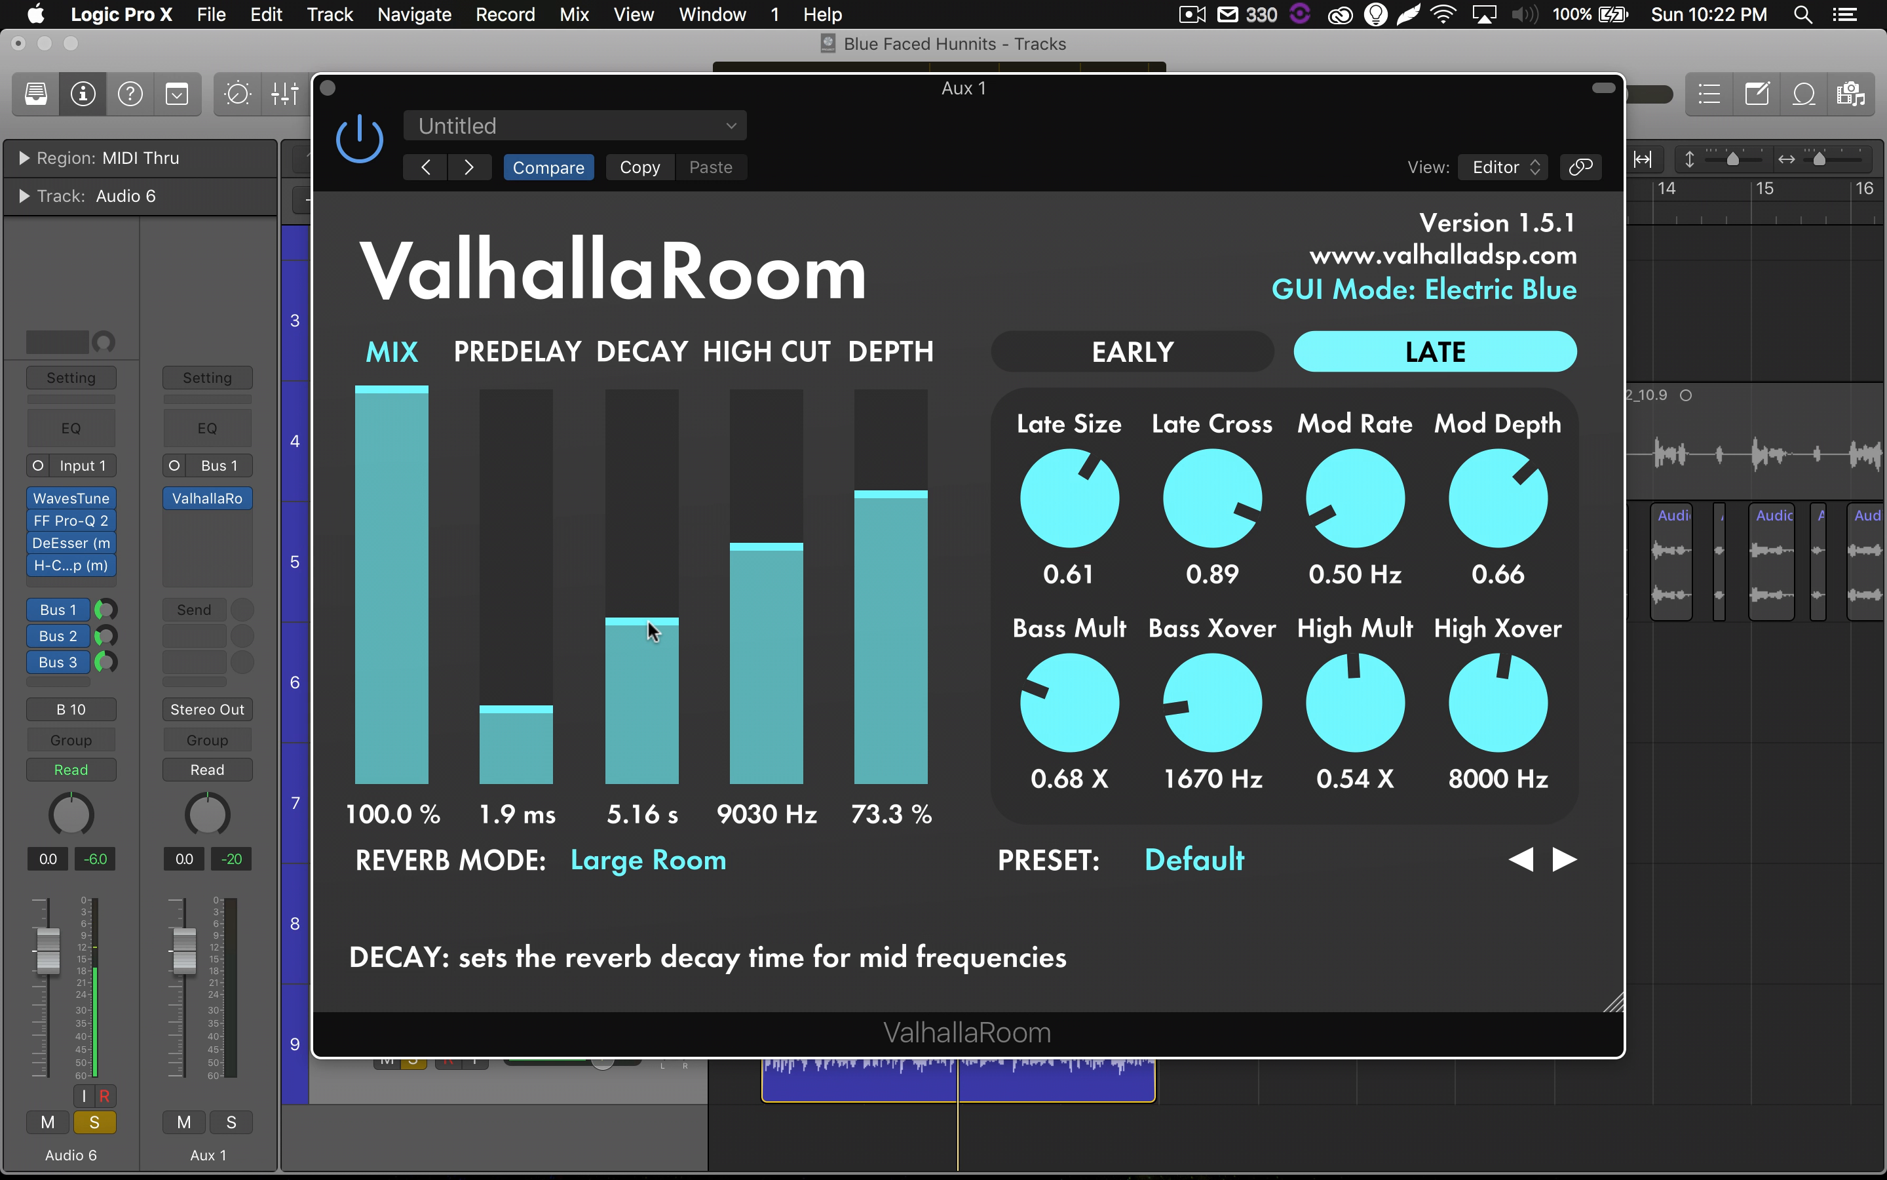
left_click_drag(649, 622, 647, 627)
left_click_drag(641, 636, 643, 492)
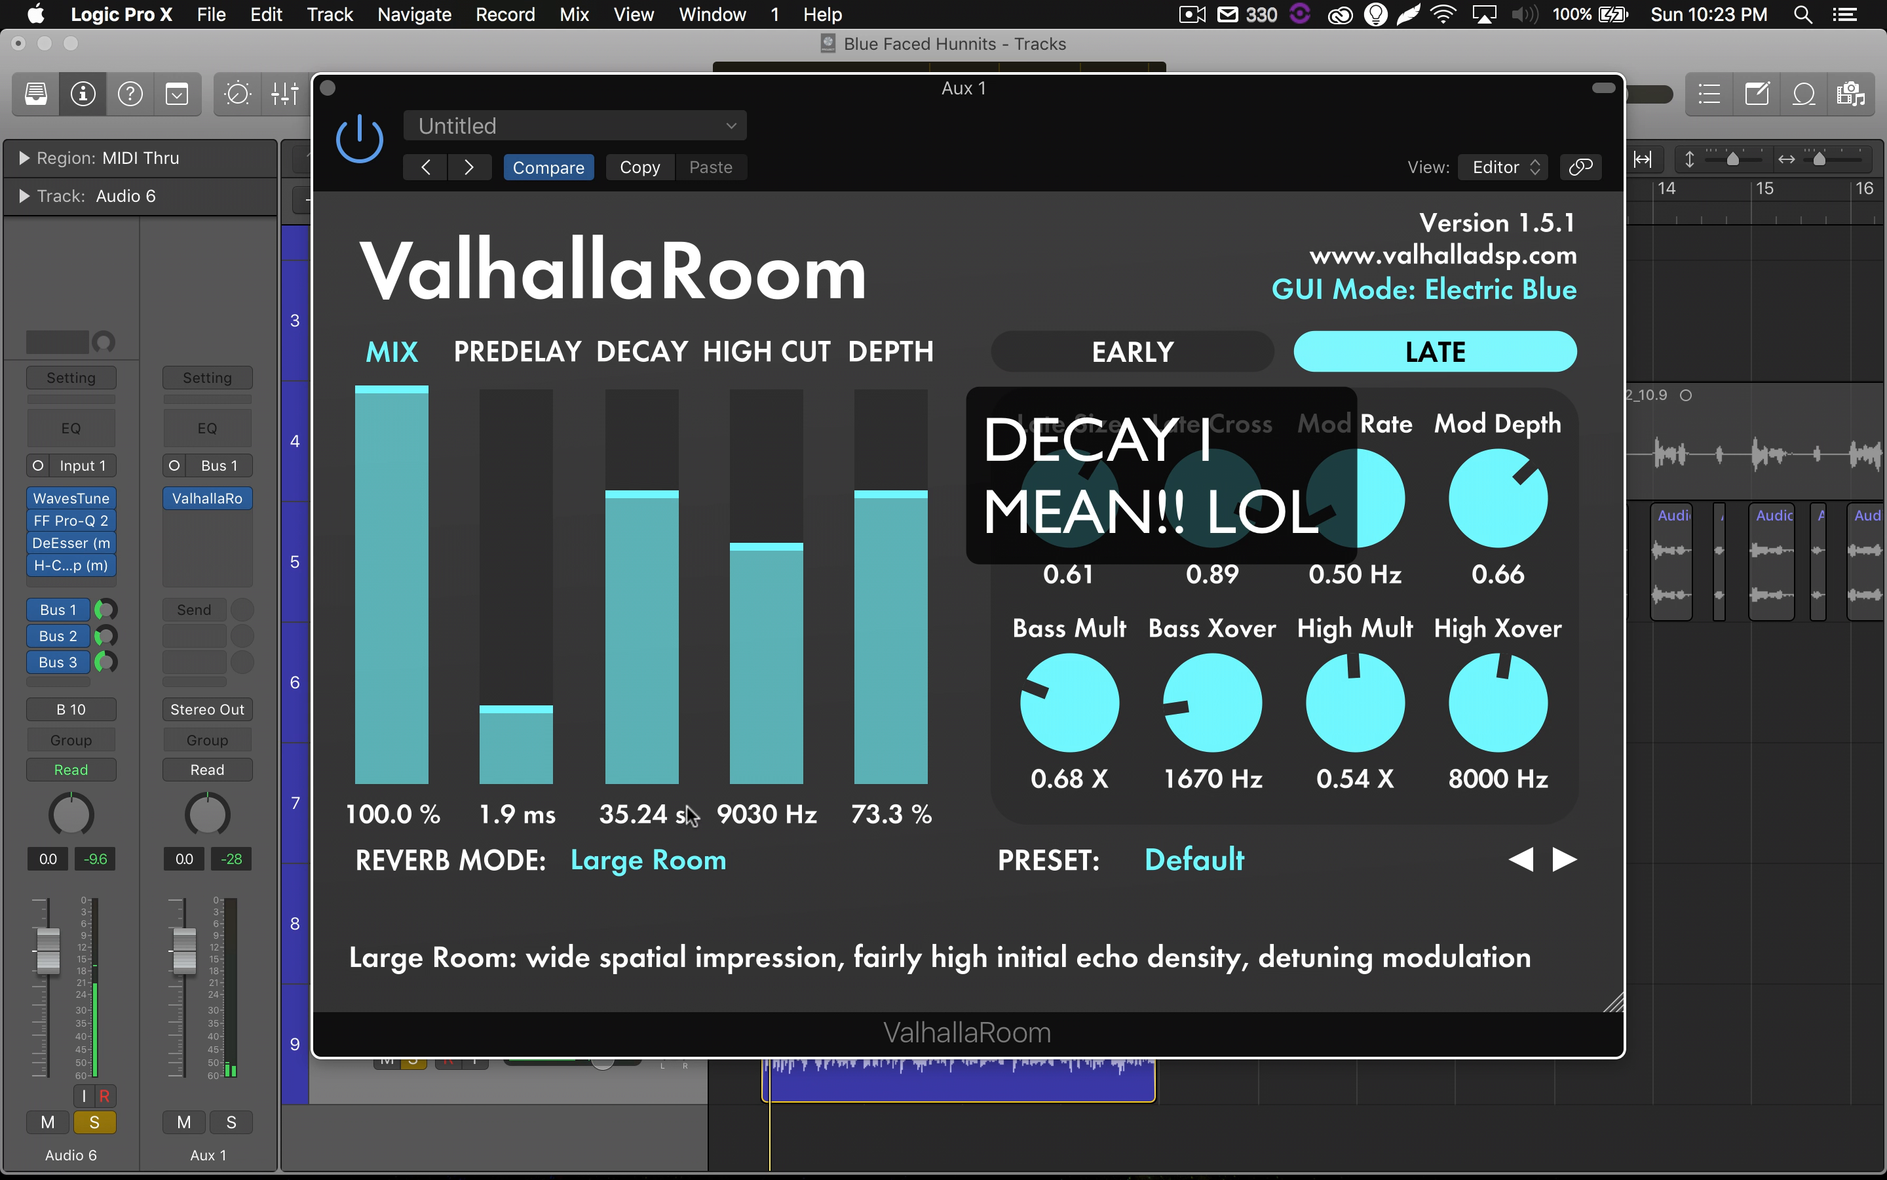
Set ValhallaRoom's decay to 4.76 s and its predelay to 10.7 ms.
left_click_drag(663, 593, 660, 656)
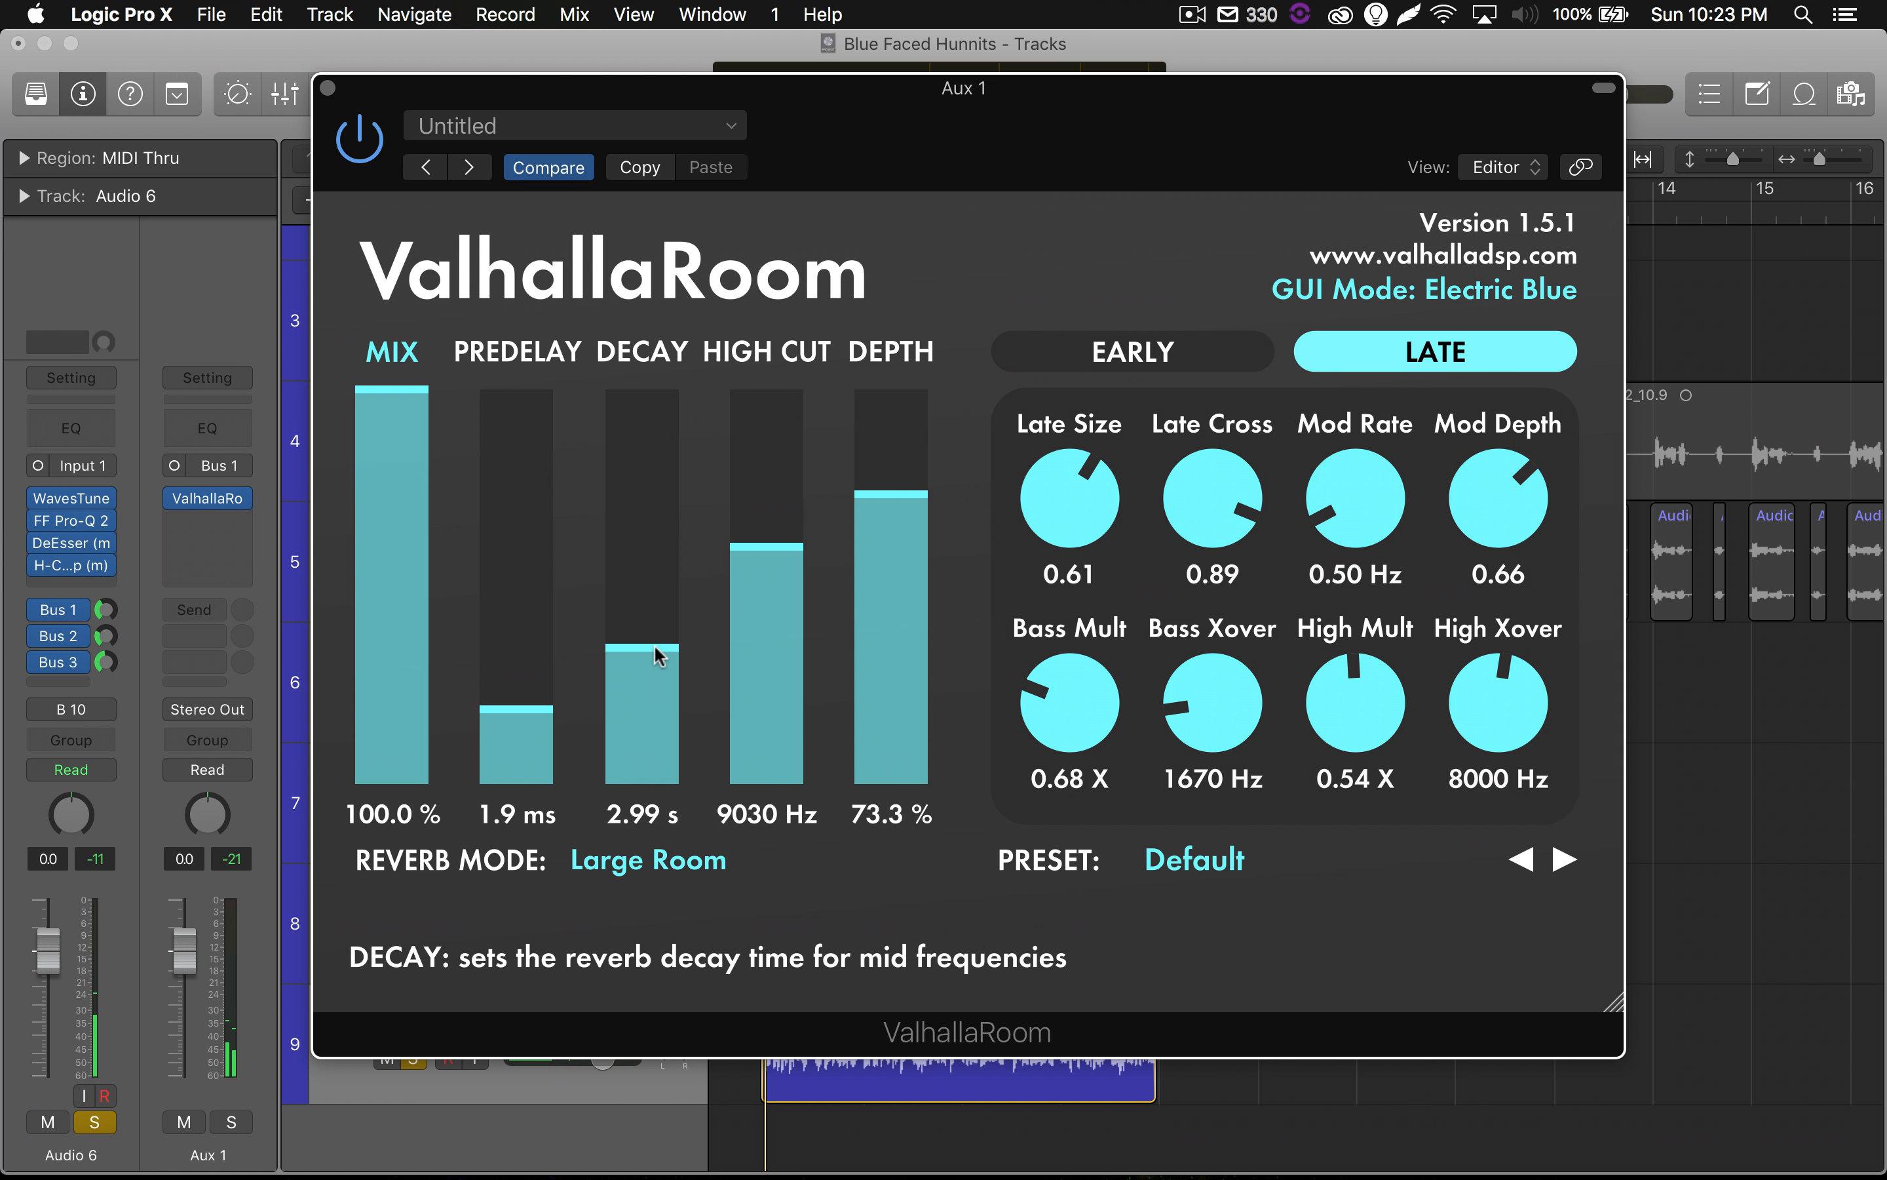
left_click_drag(659, 655, 661, 633)
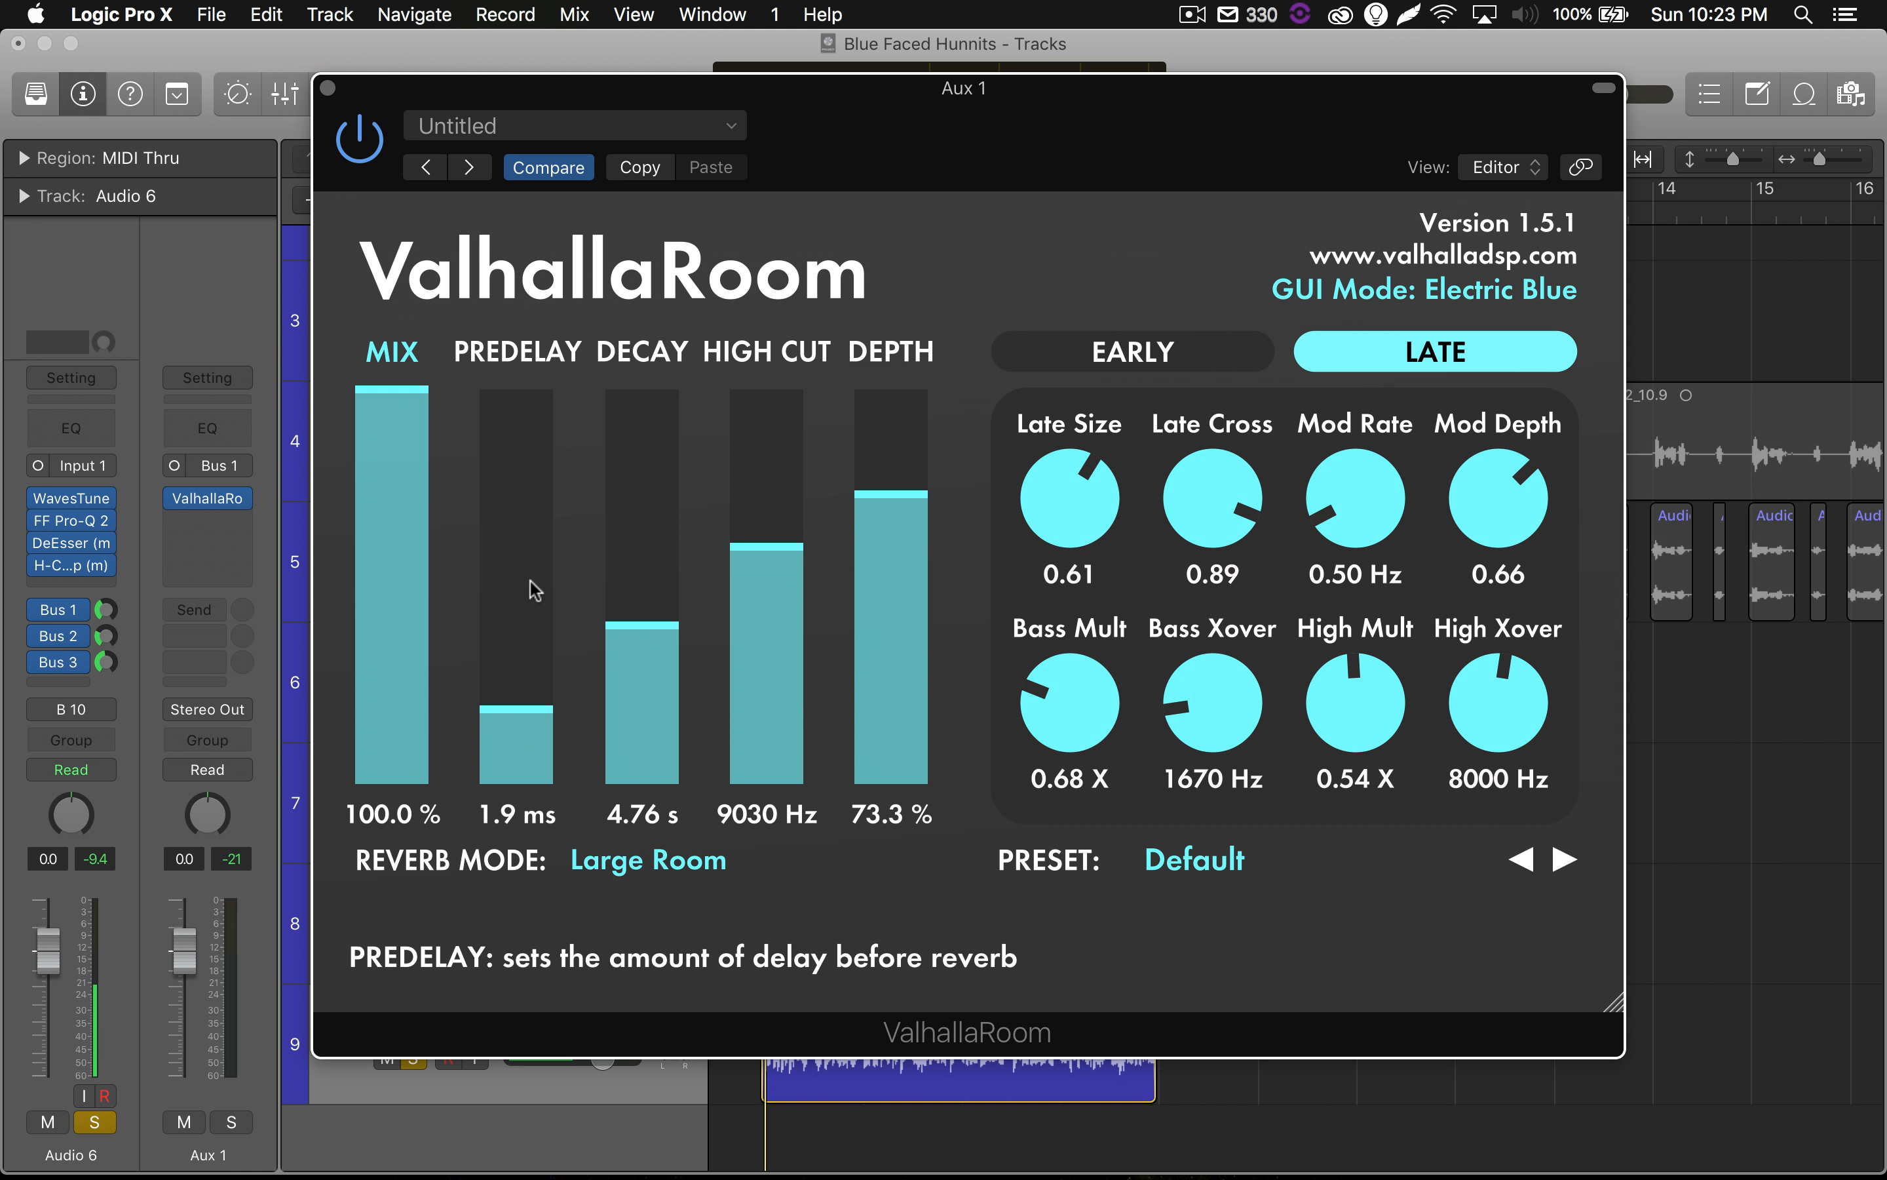
left_click_drag(533, 692, 535, 667)
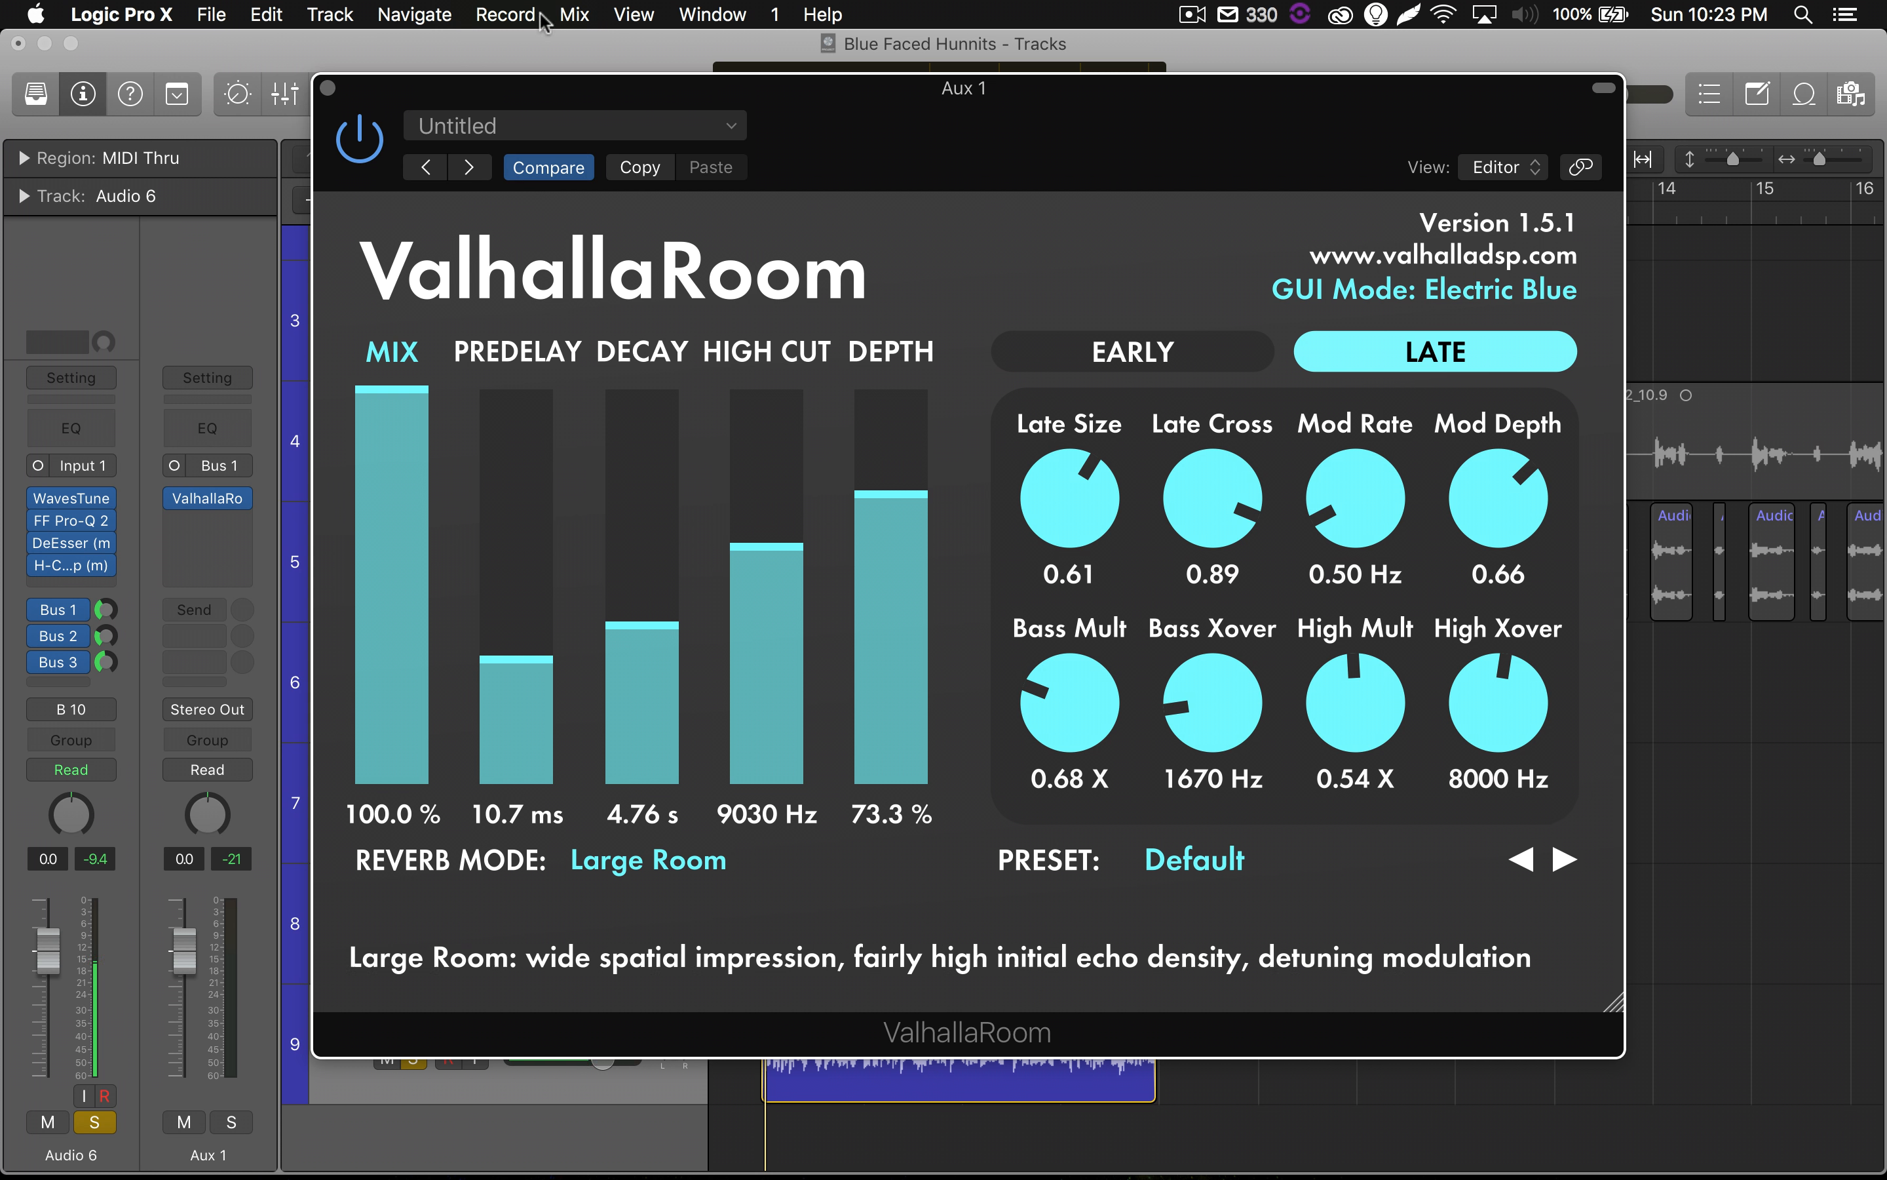
Close the ValhallaRoom window and briefly play the soloed Audio 6 vocal.
left_click_drag(899, 138, 897, 175)
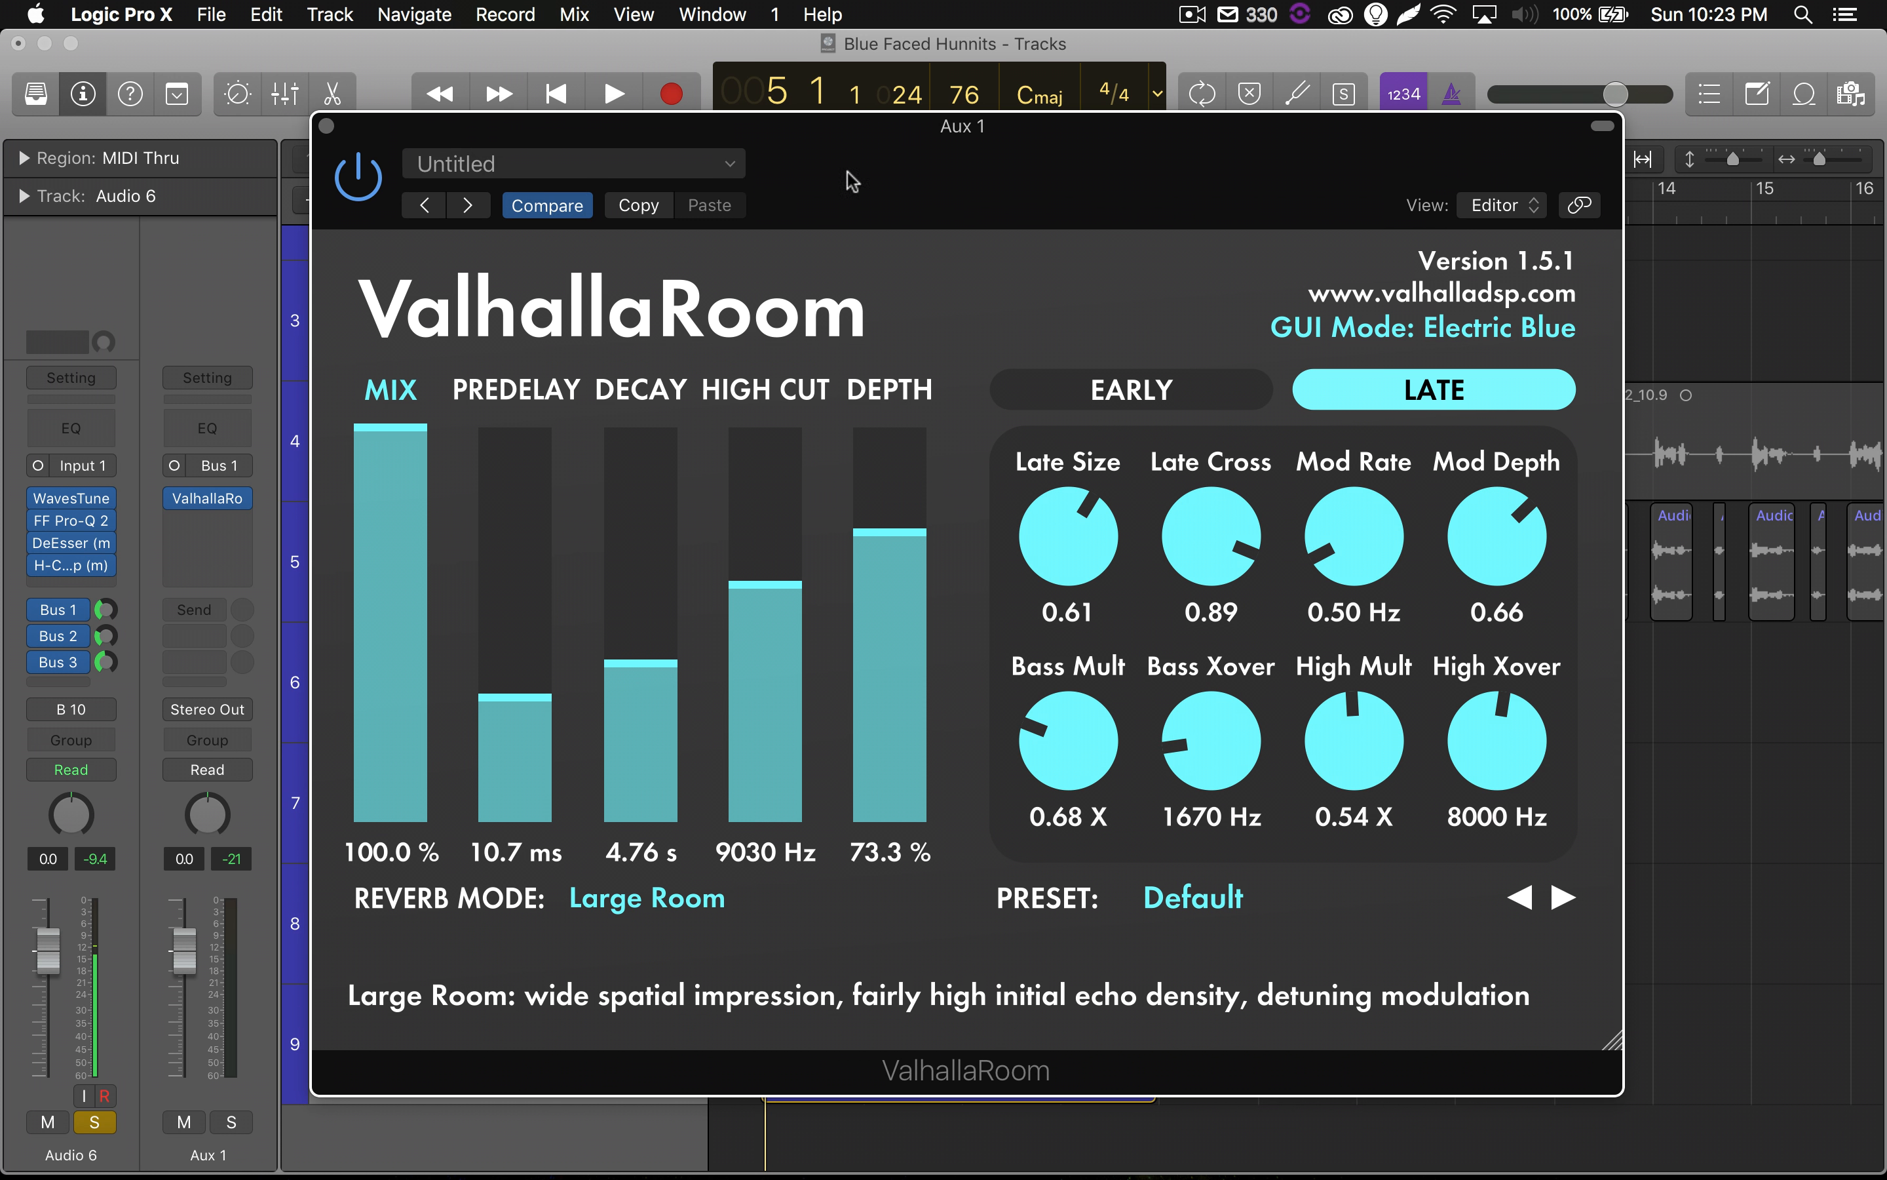
left_click(323, 127)
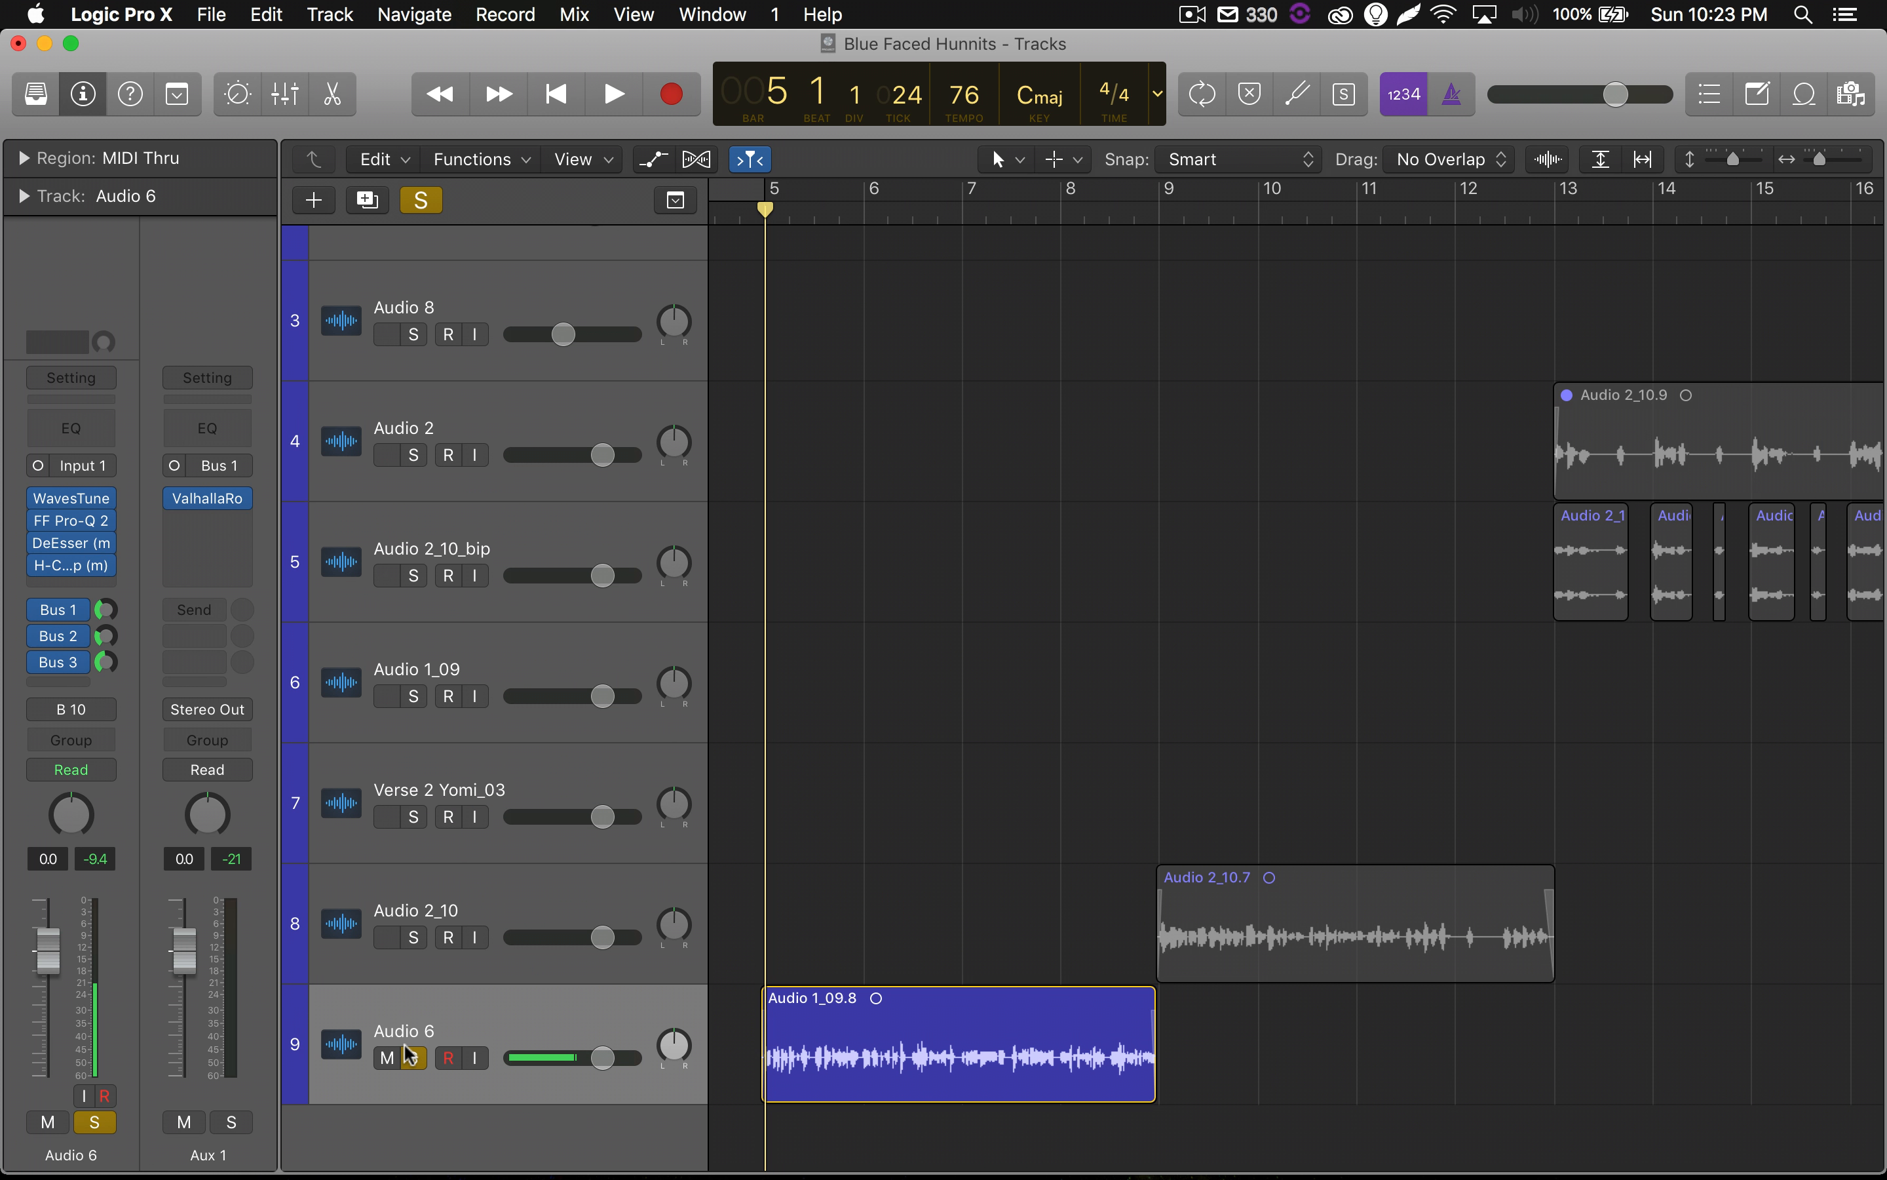
key("space")
key("space")
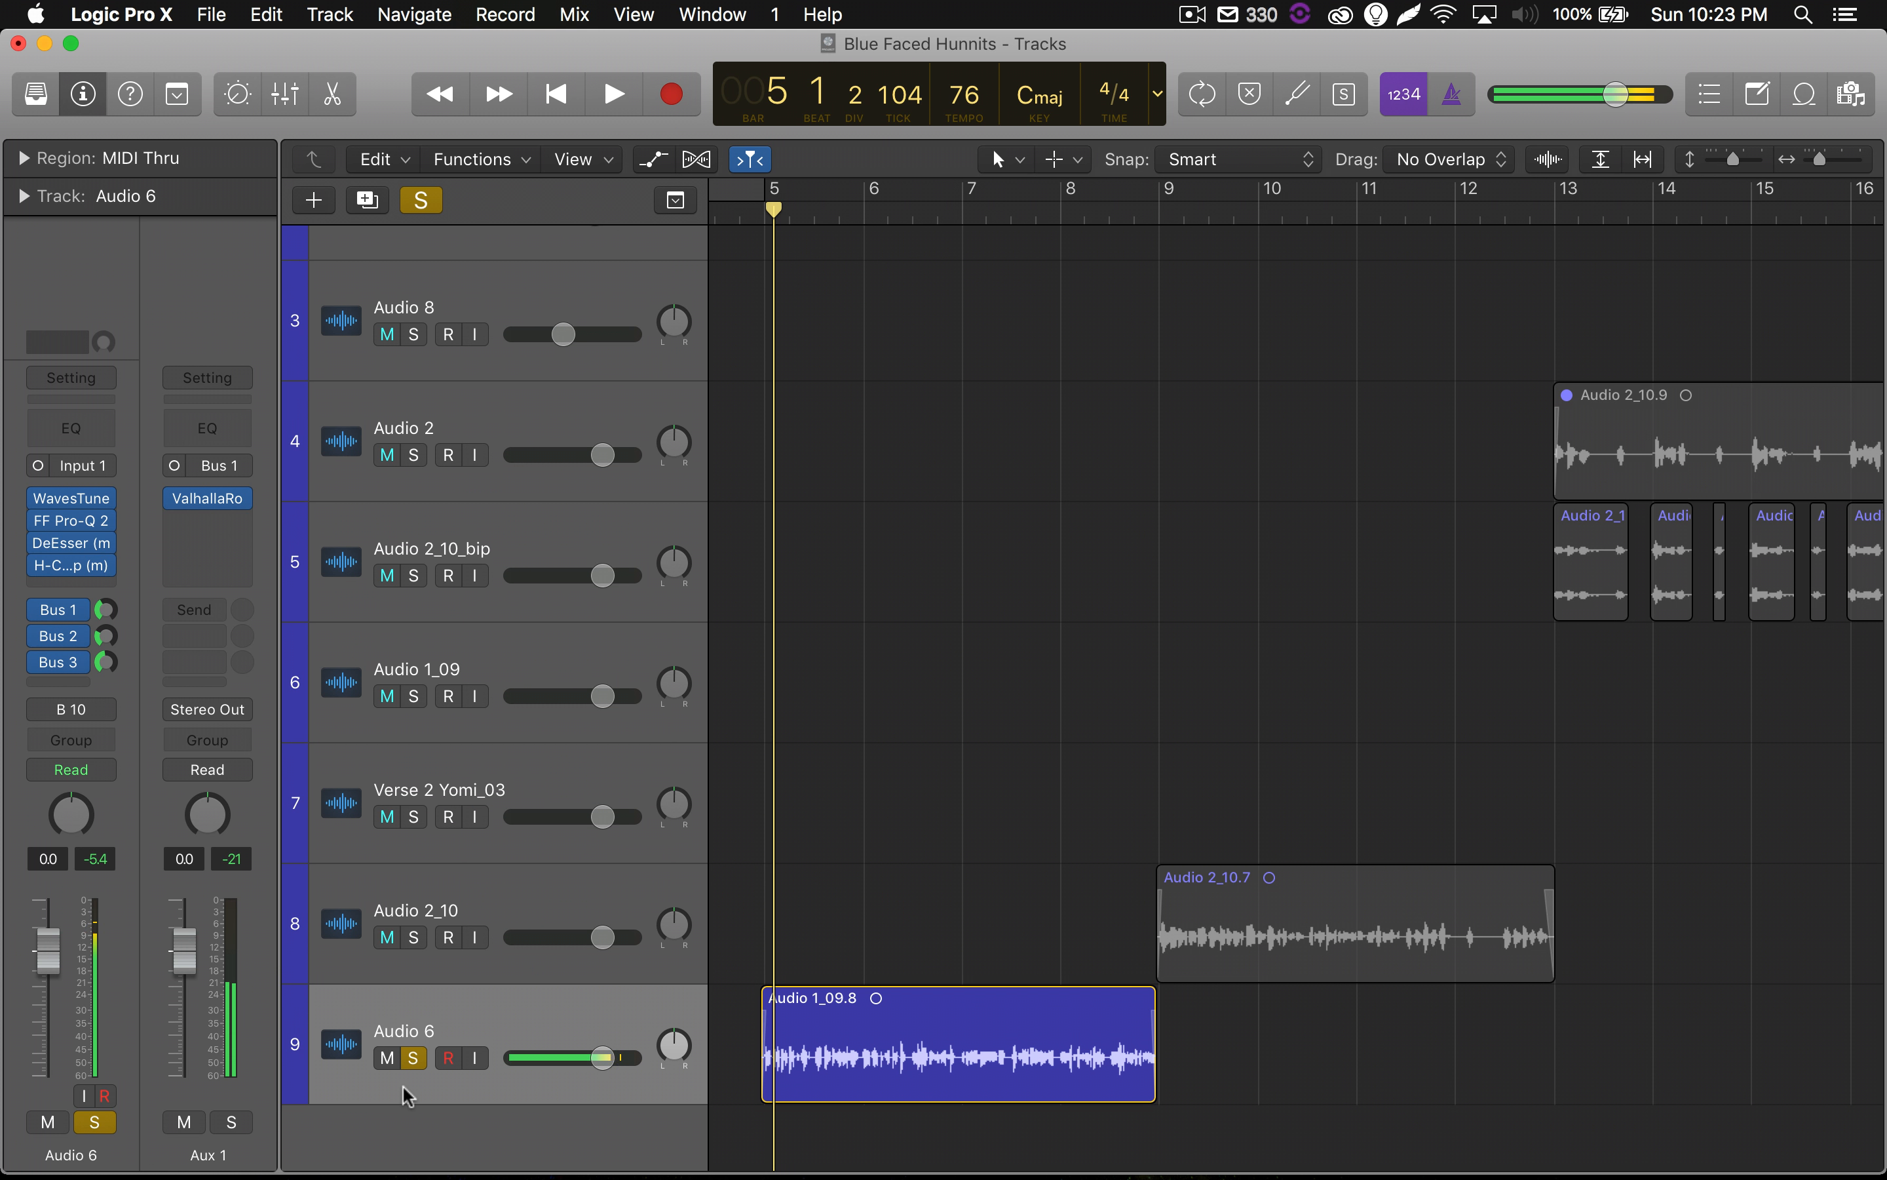
Play the Audio 6 vocal with its Bus 1, Bus 2 and Bus 3 sends bypassed, and re-enable only the Bus 1 send.
left_click(38, 610)
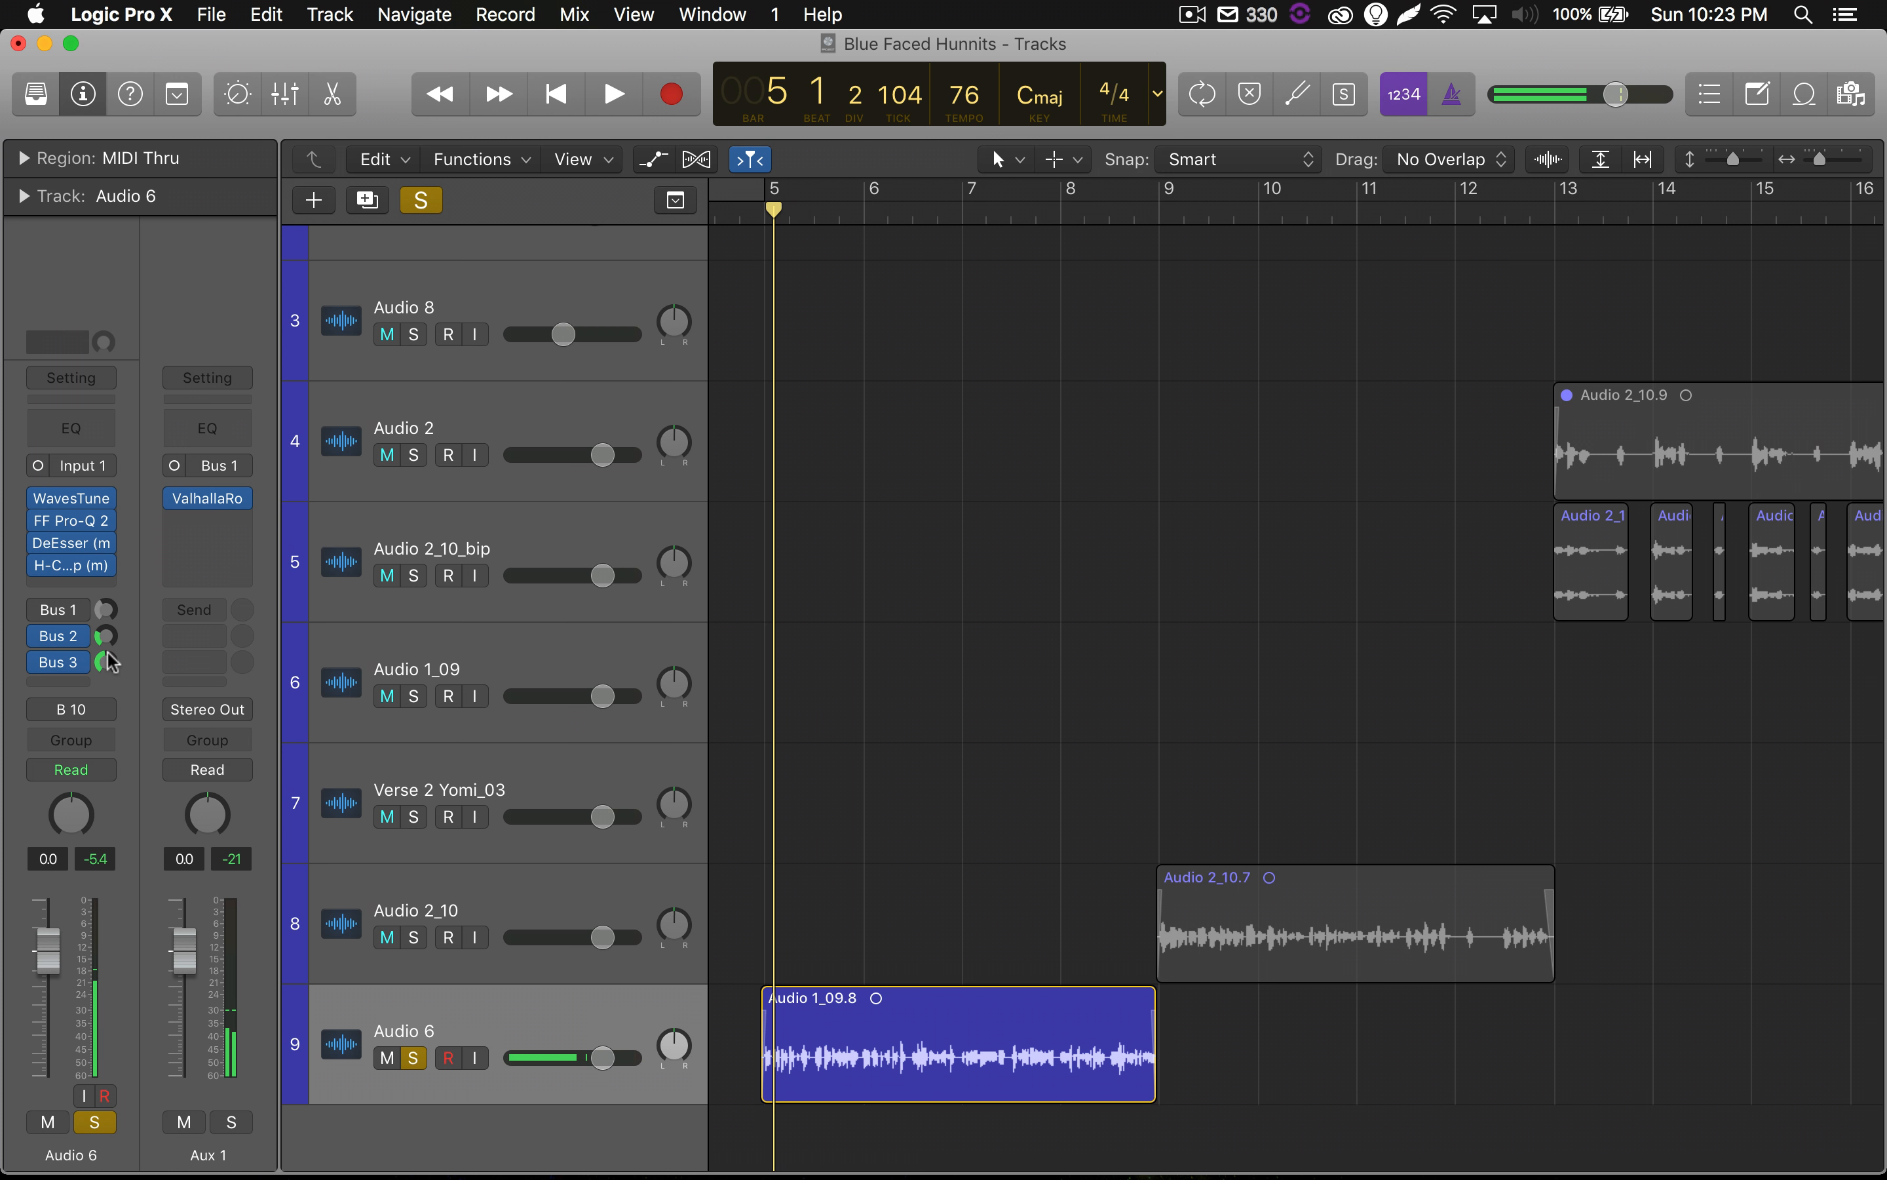
left_click(38, 635)
left_click(38, 662)
key("space")
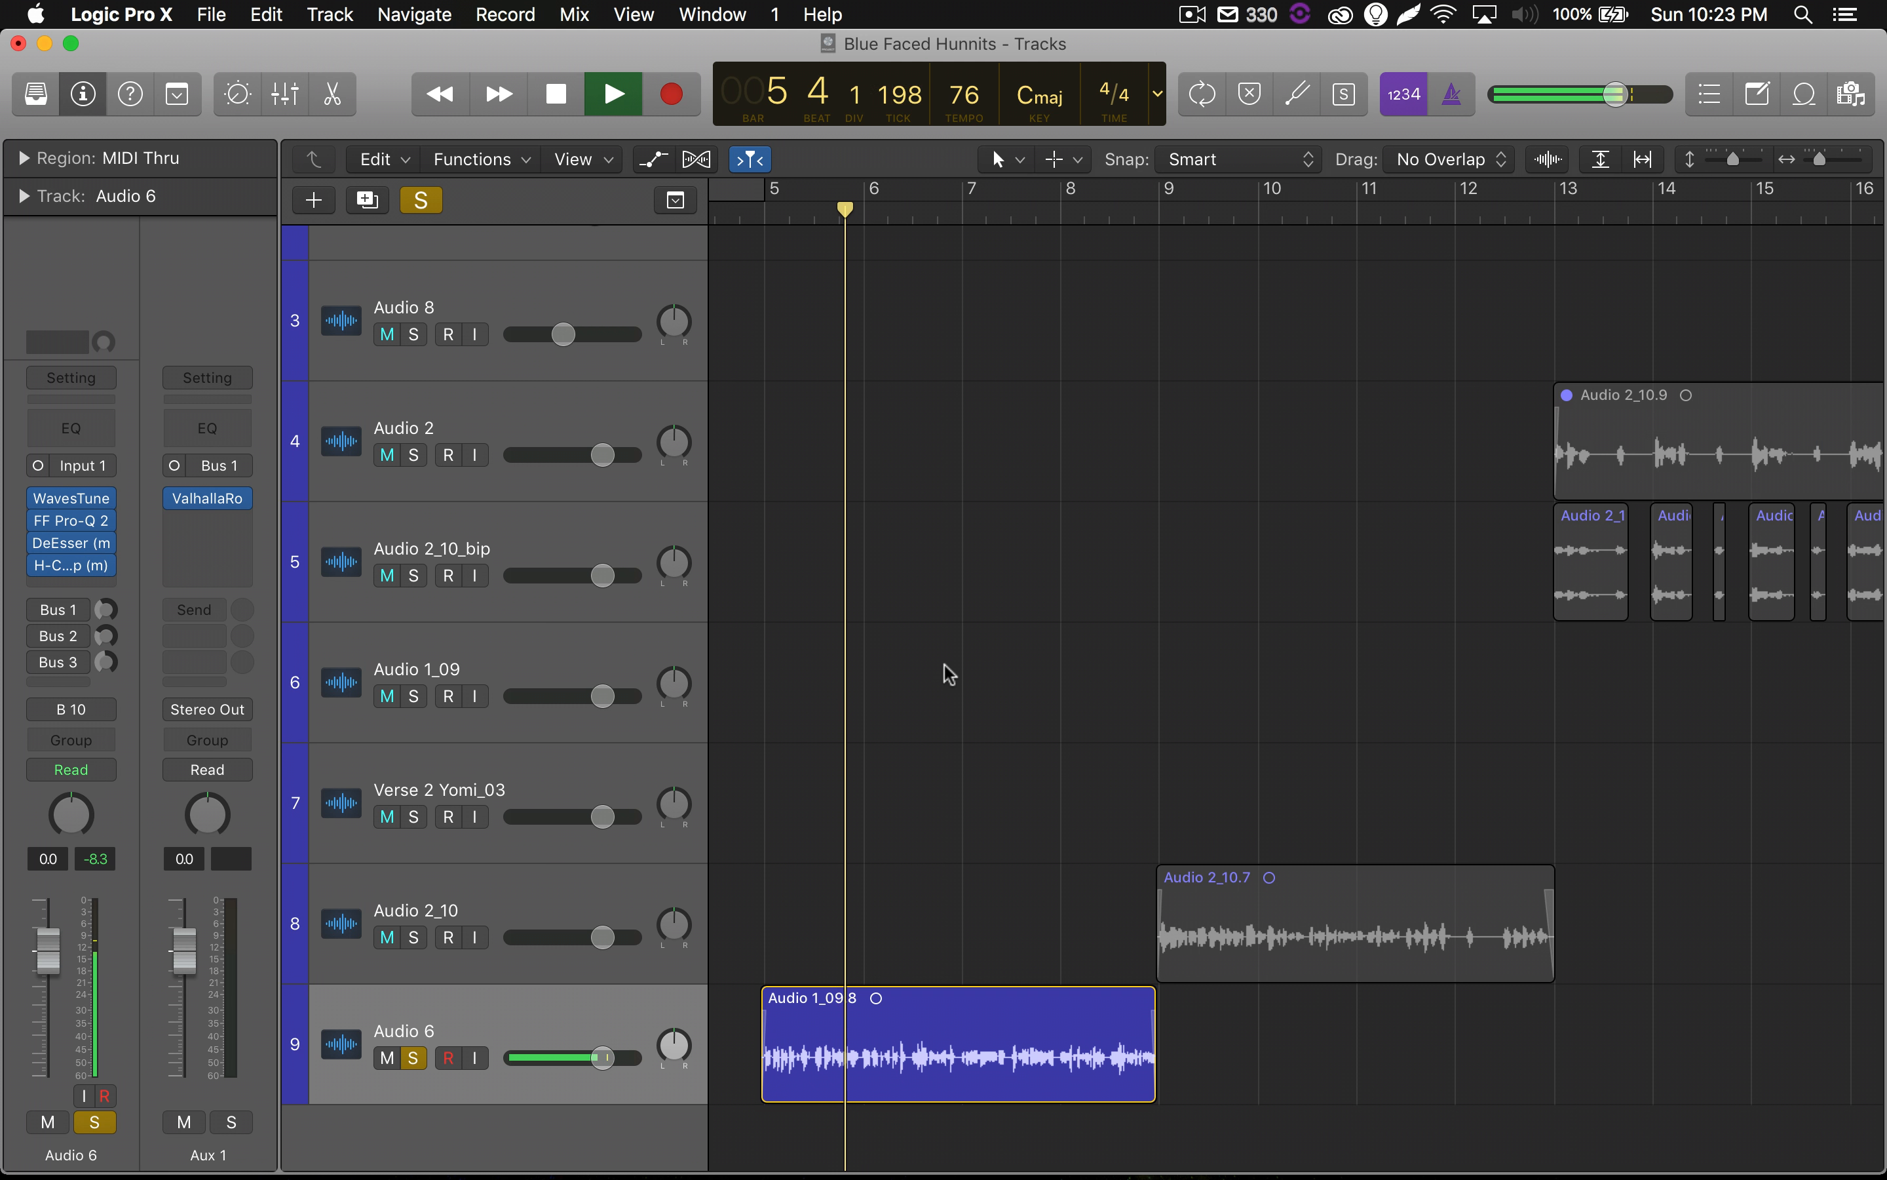
key("space")
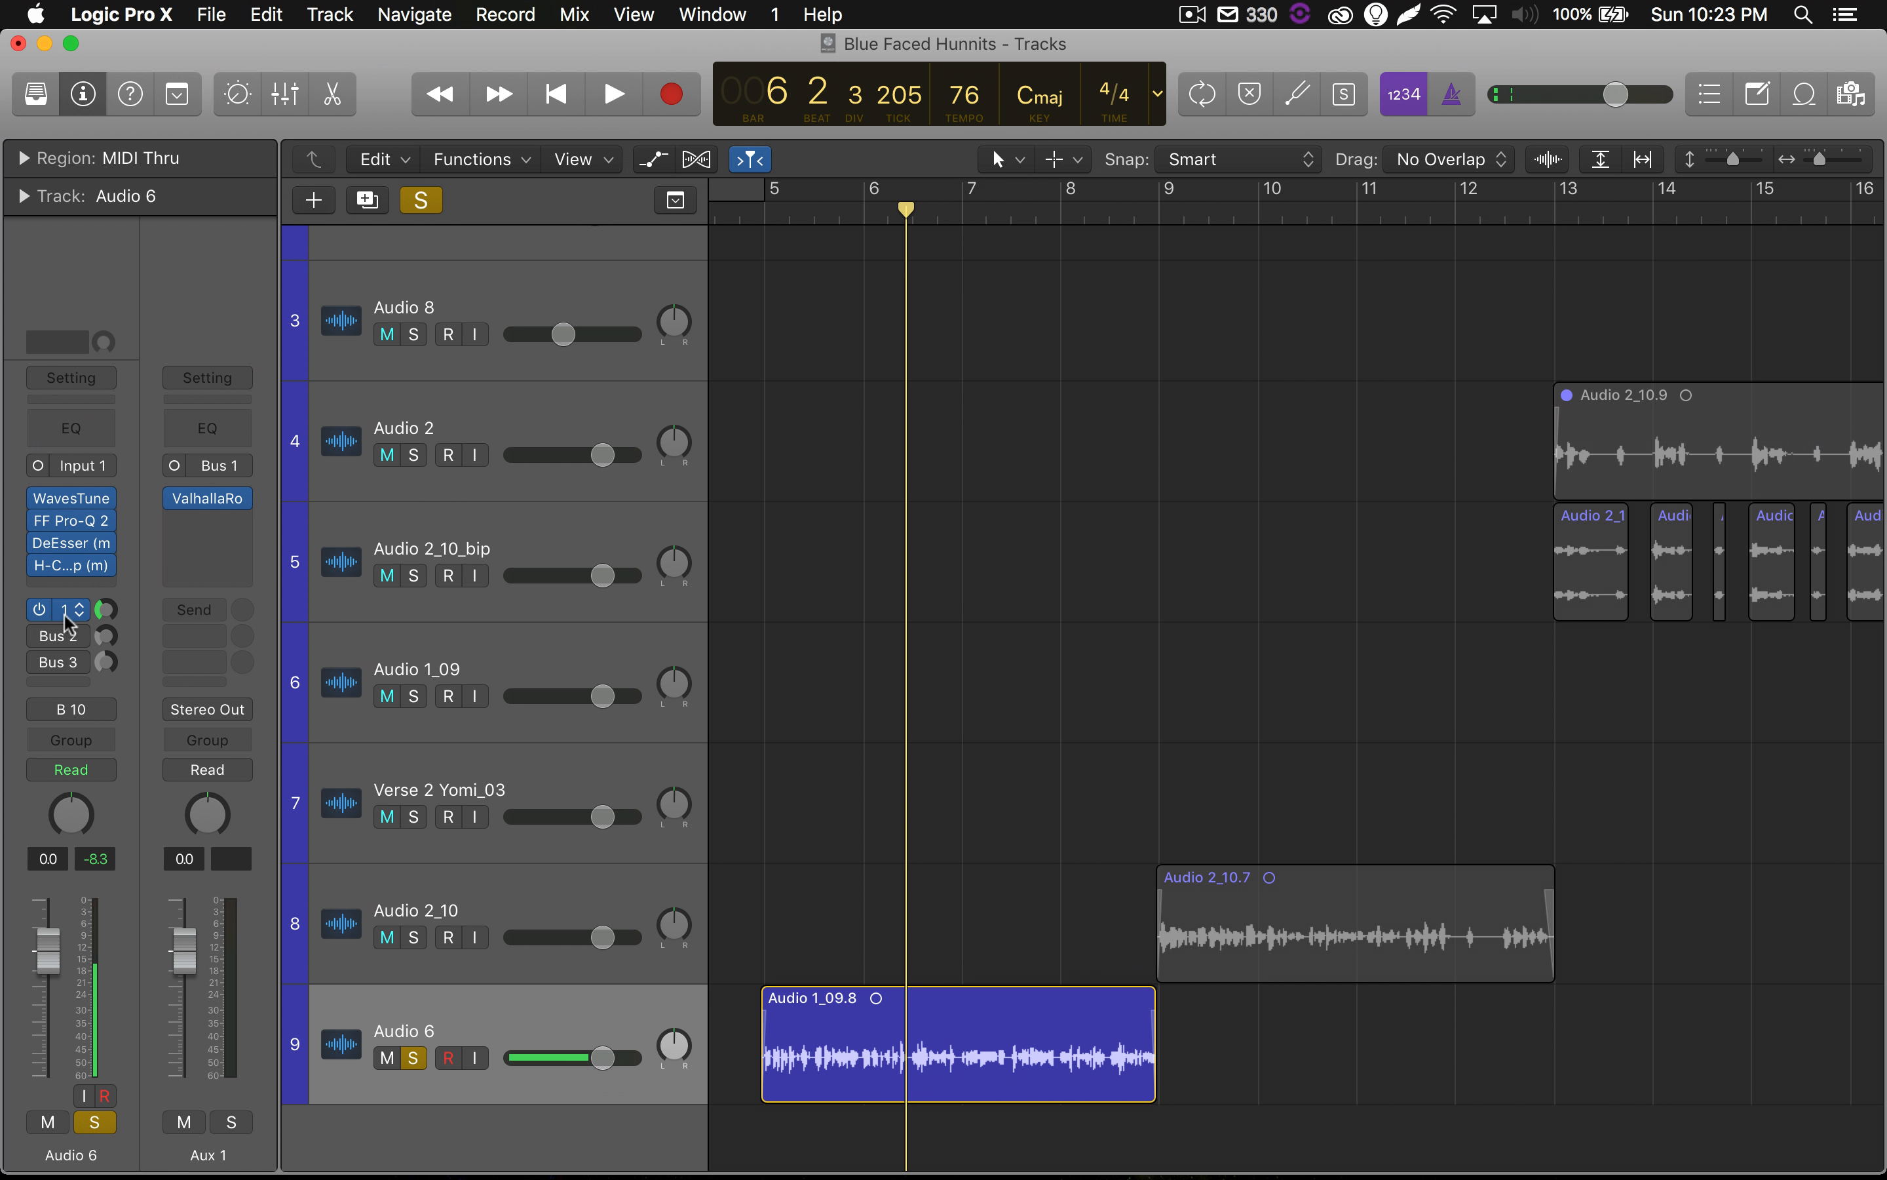
Reopen ValhallaRoom on Aux 1 and set its predelay to 8.6 ms and decay to 2.64 s.
left_click(205, 500)
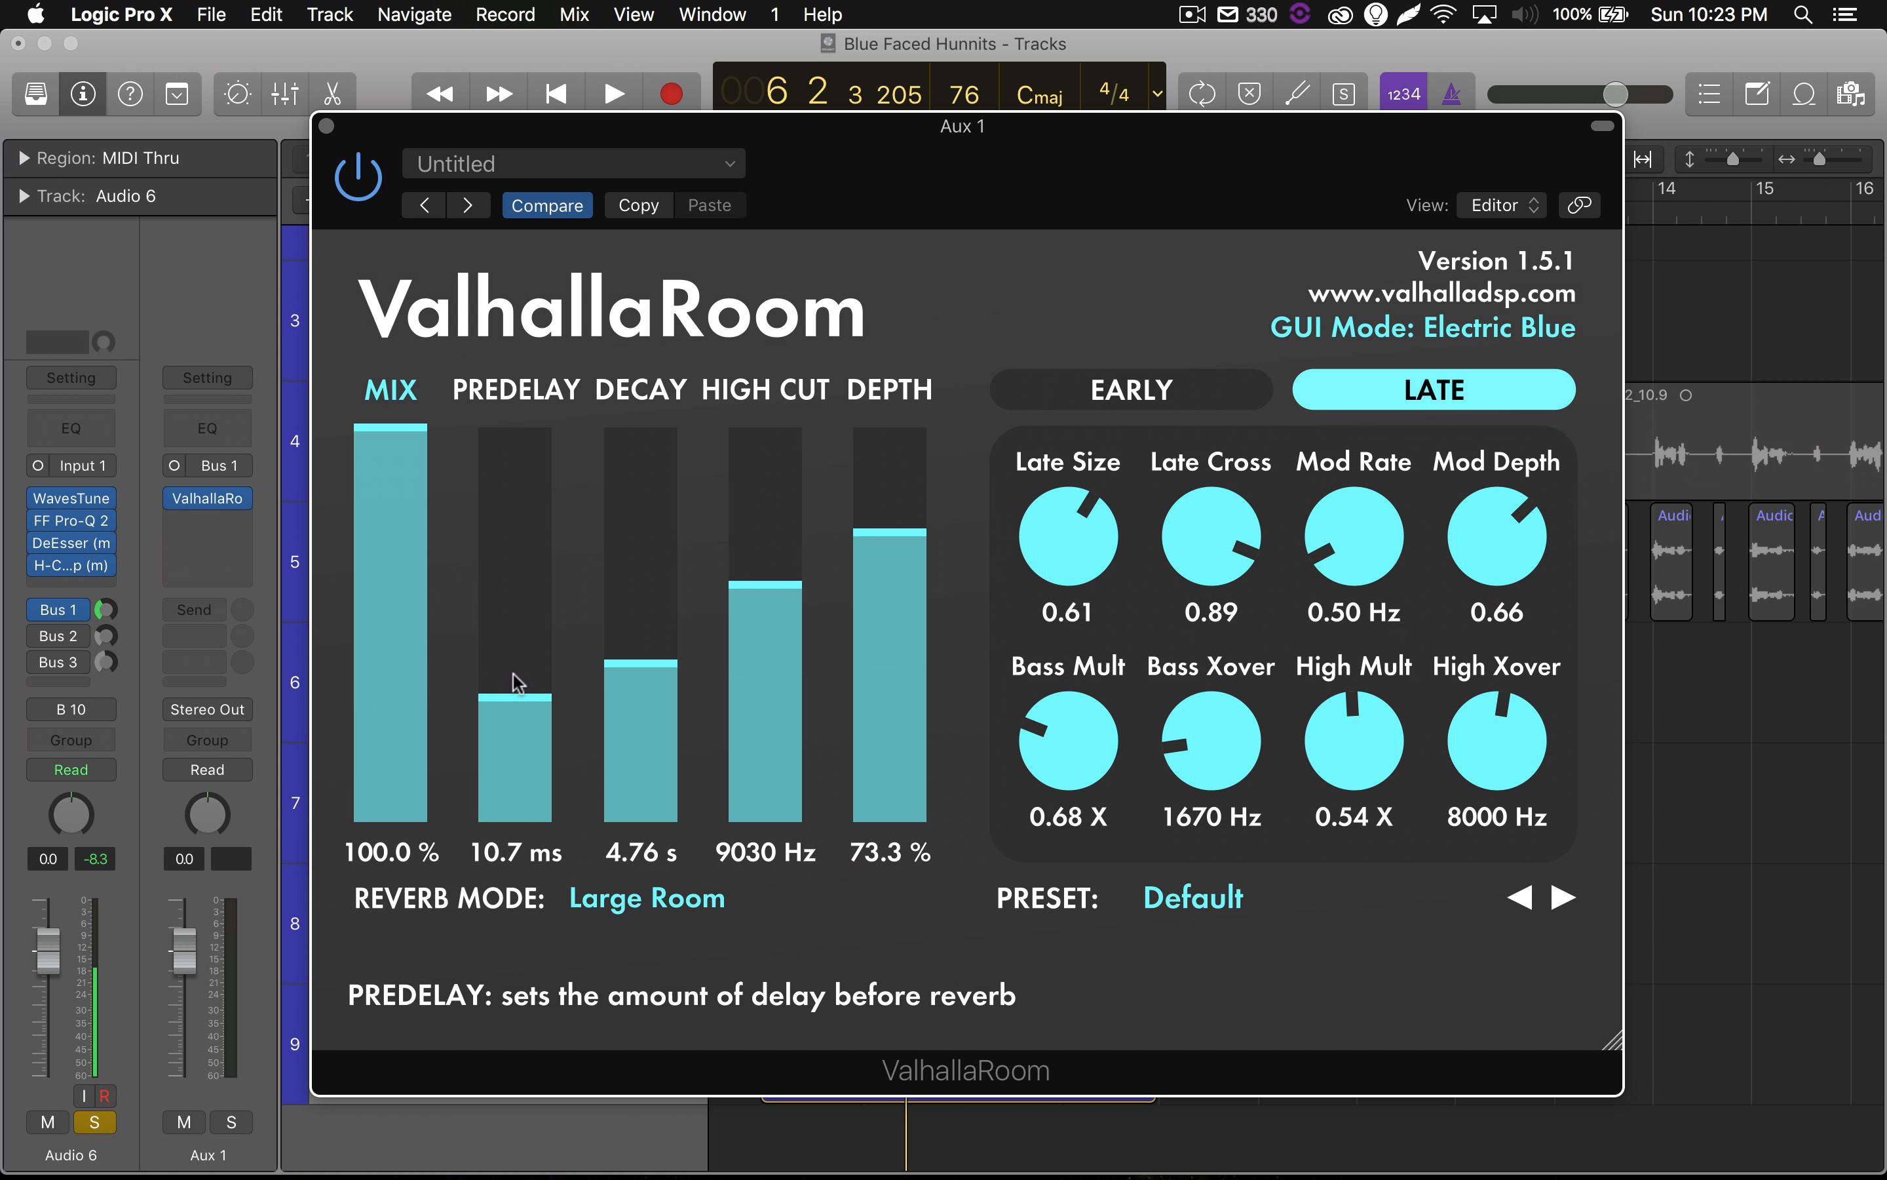
left_click_drag(514, 687, 520, 713)
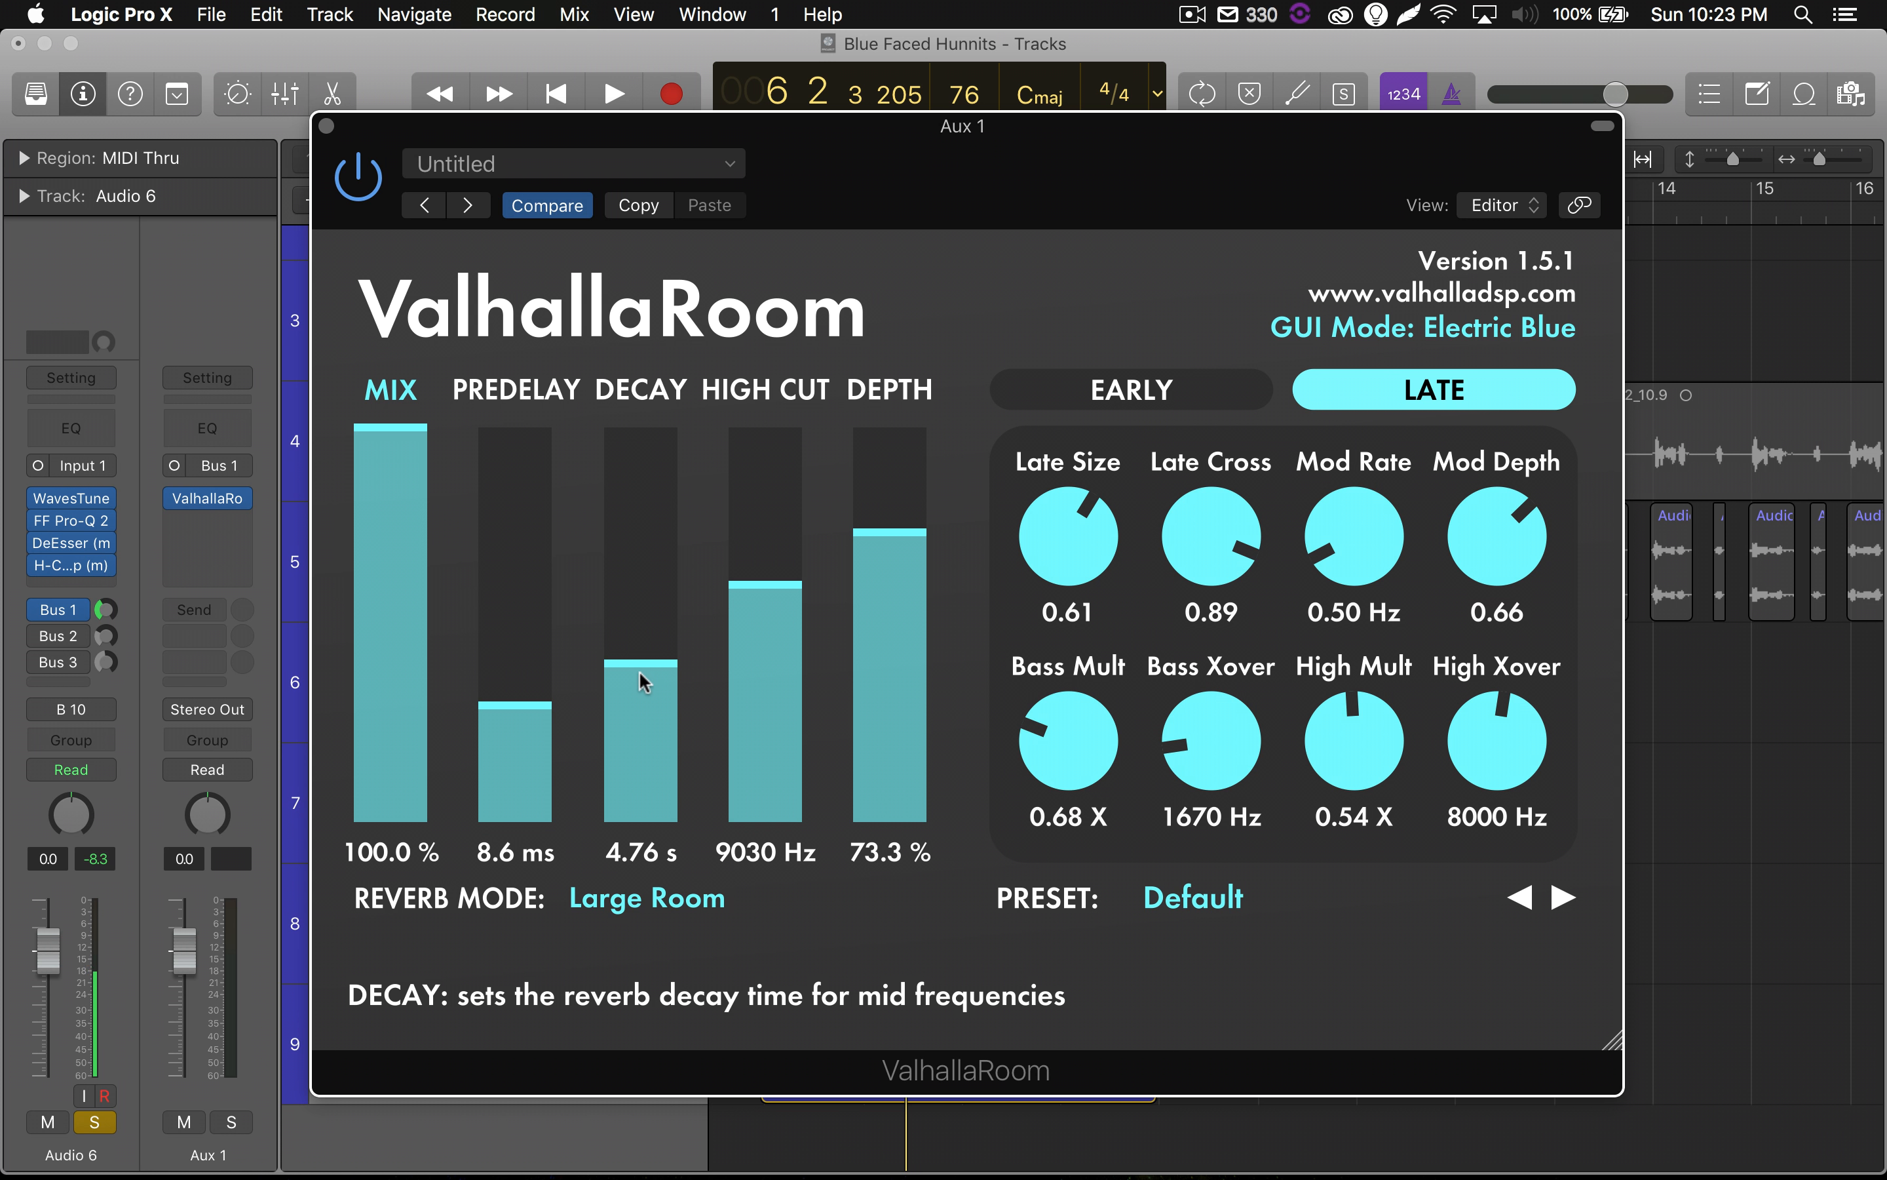
left_click_drag(653, 669, 659, 697)
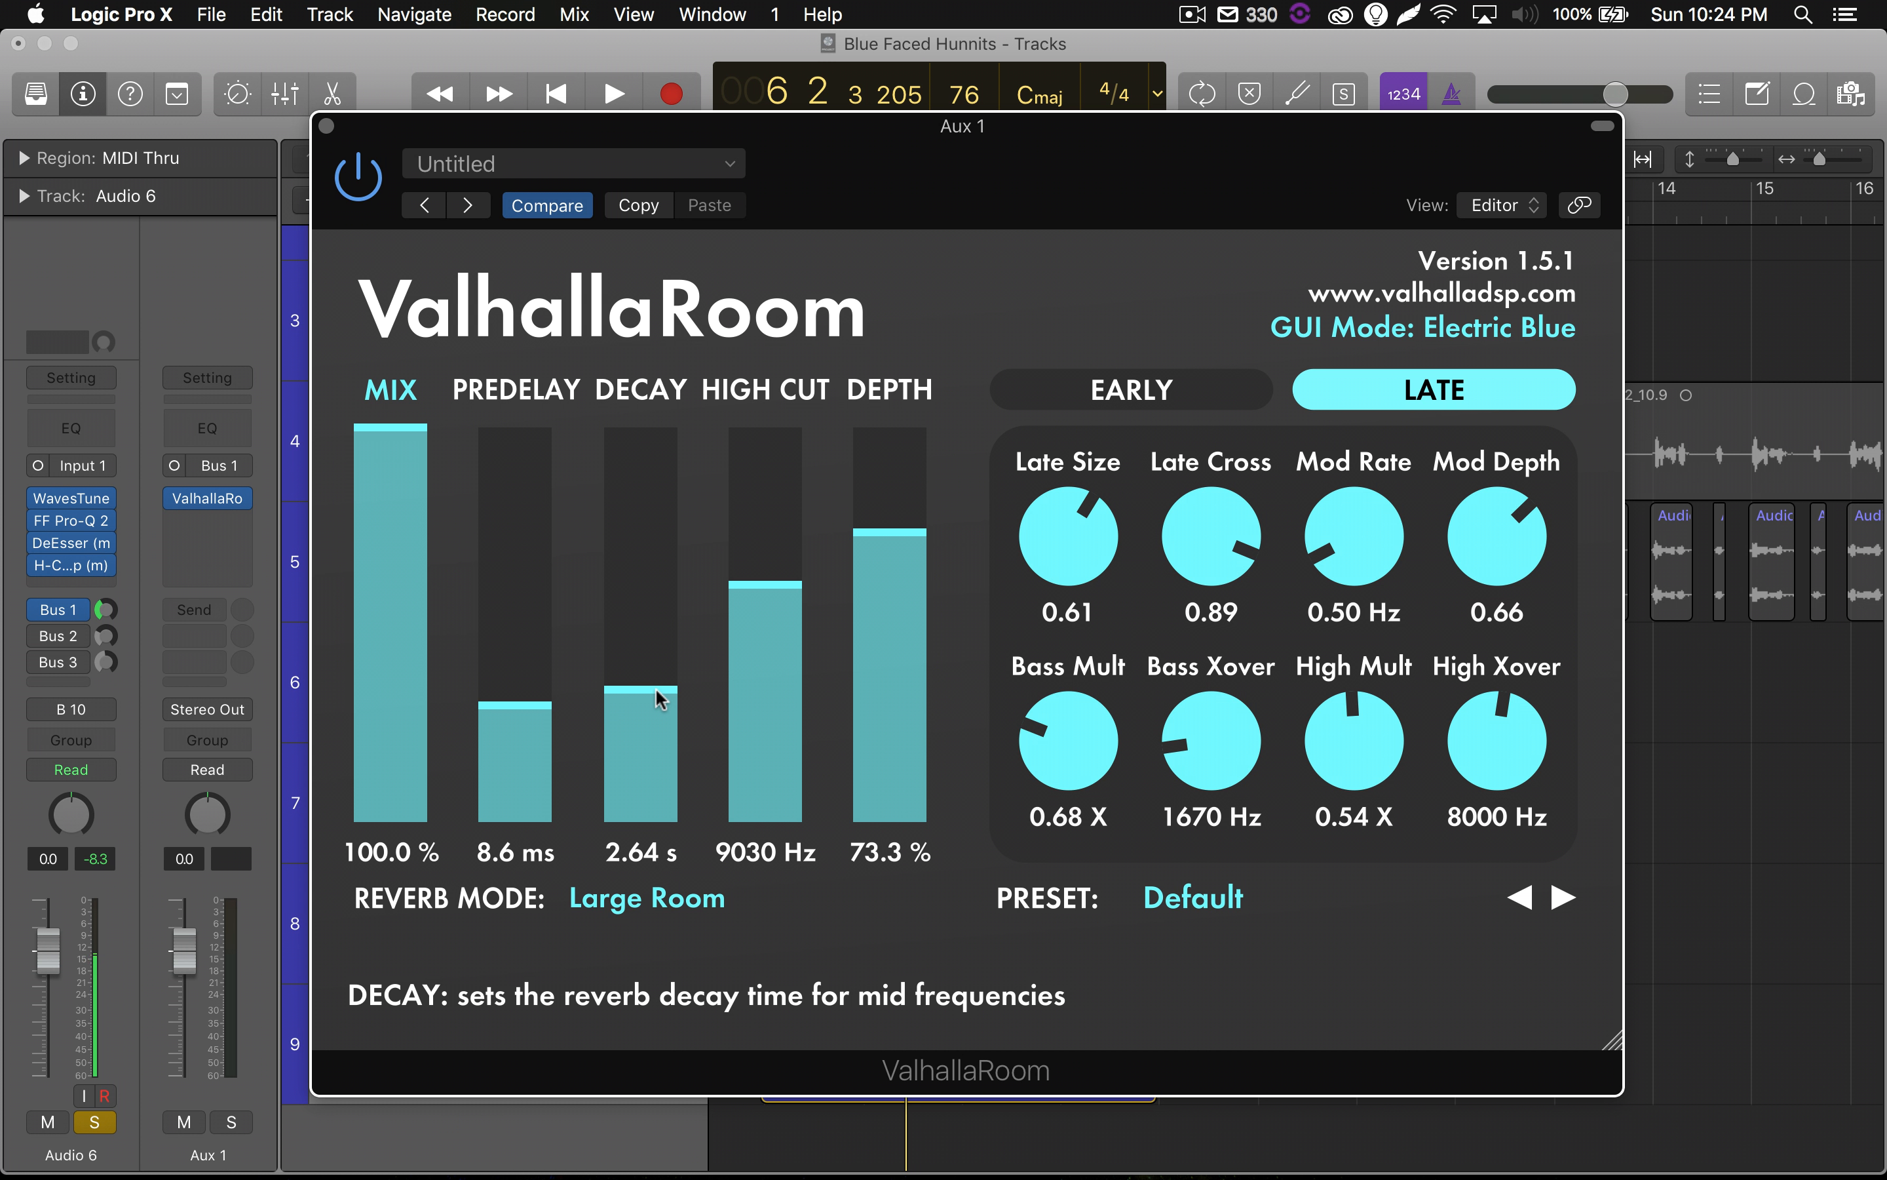
Solo the Instrumental track alongside Audio 6 and play both from bar 5 with the ValhallaRoom window in full view.
left_click_drag(791, 131, 941, 493)
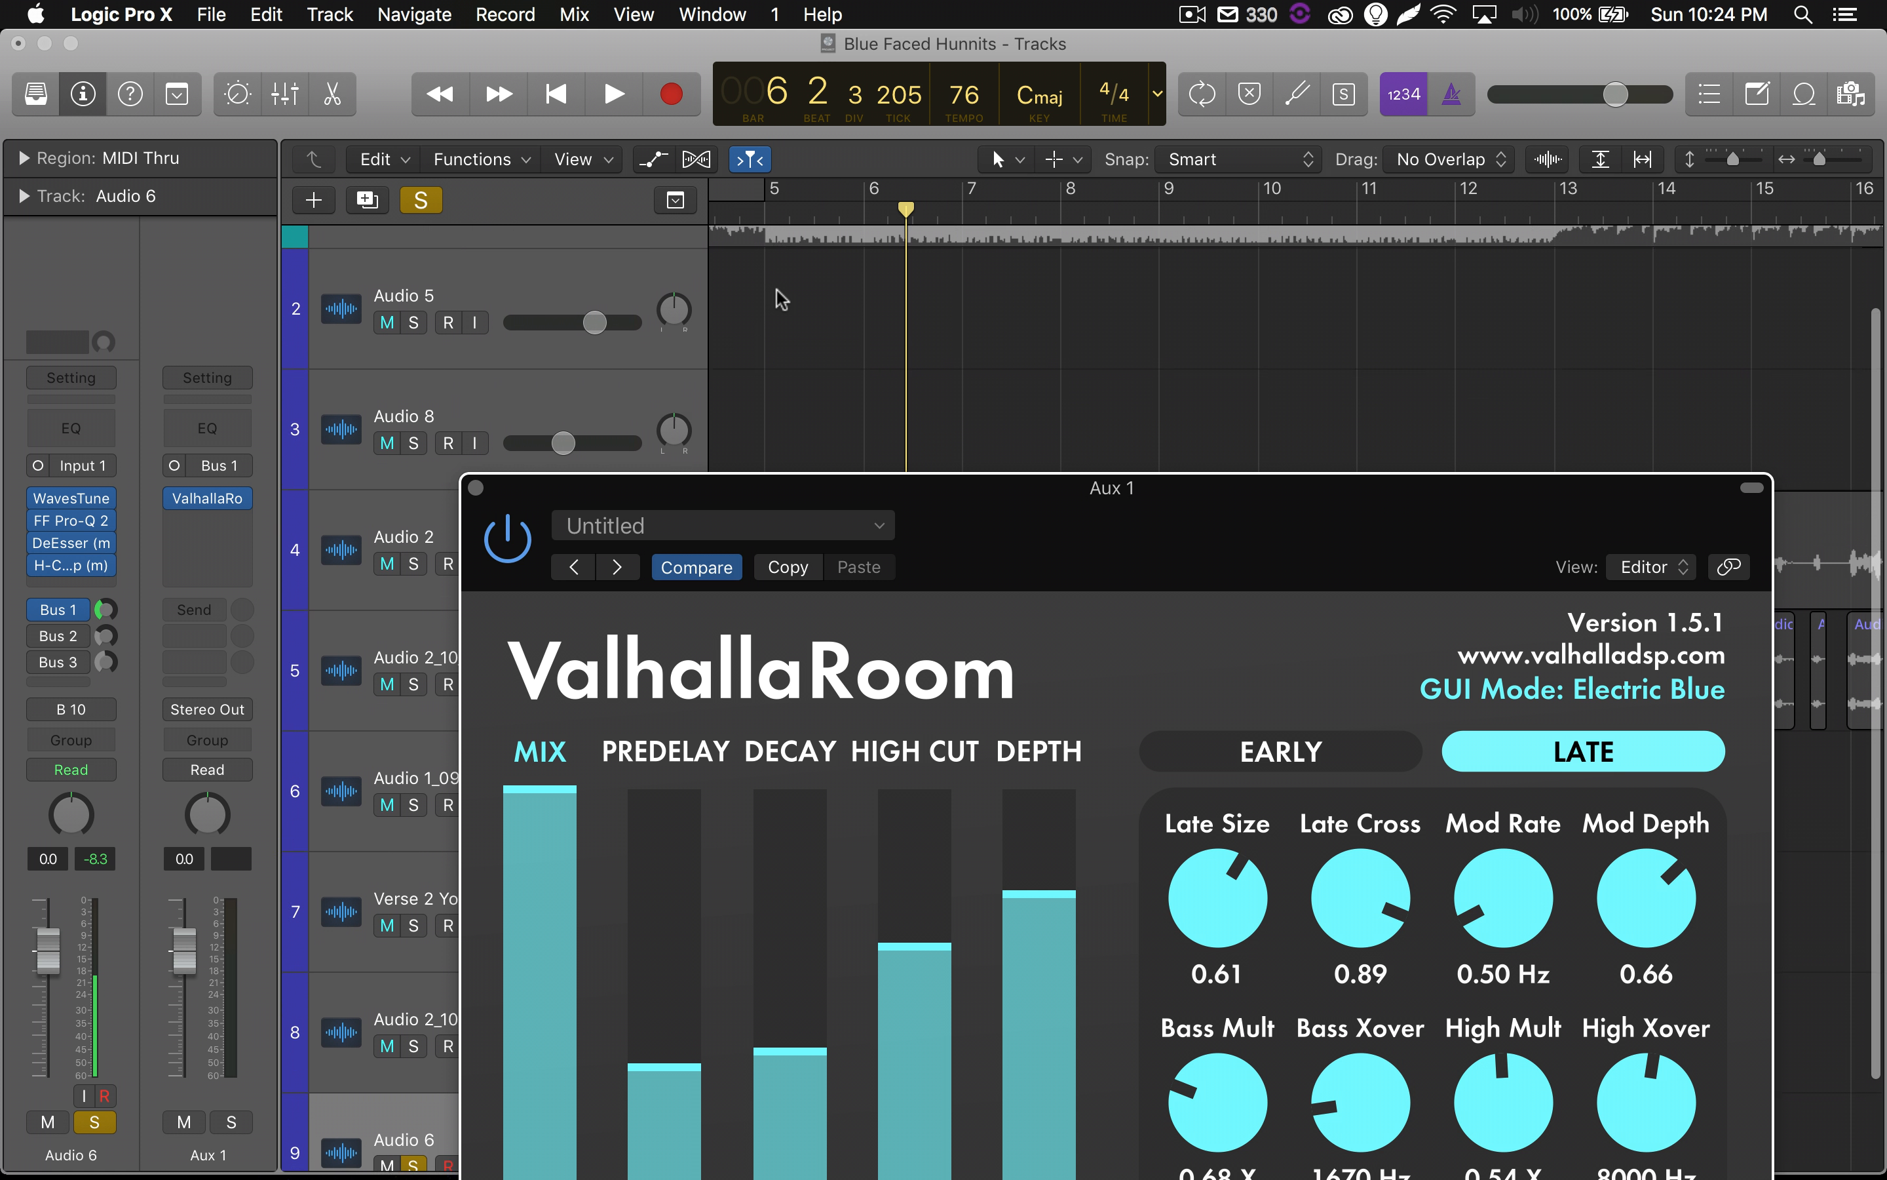
scroll(776, 289, "up", 2)
left_click(413, 277)
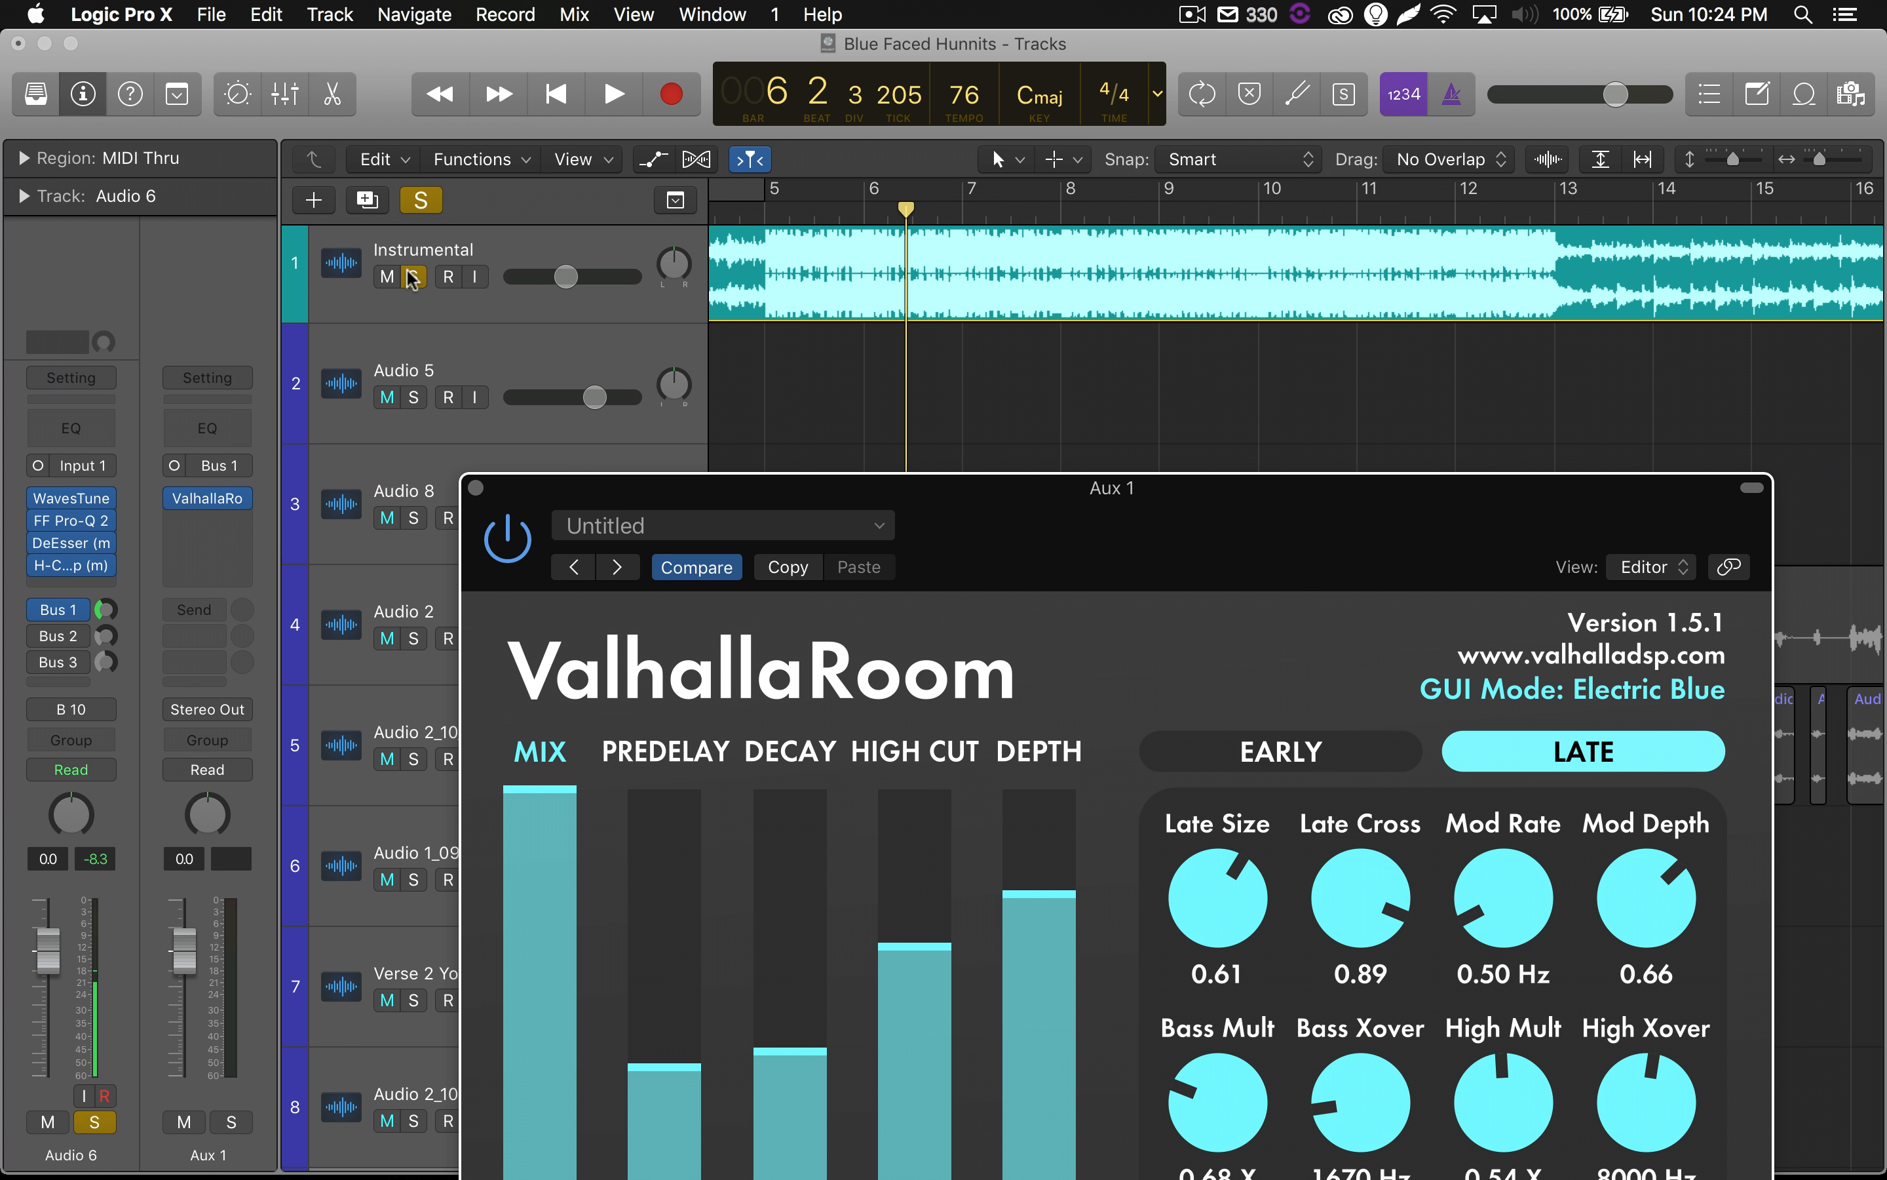
scroll(792, 340, "down", 3)
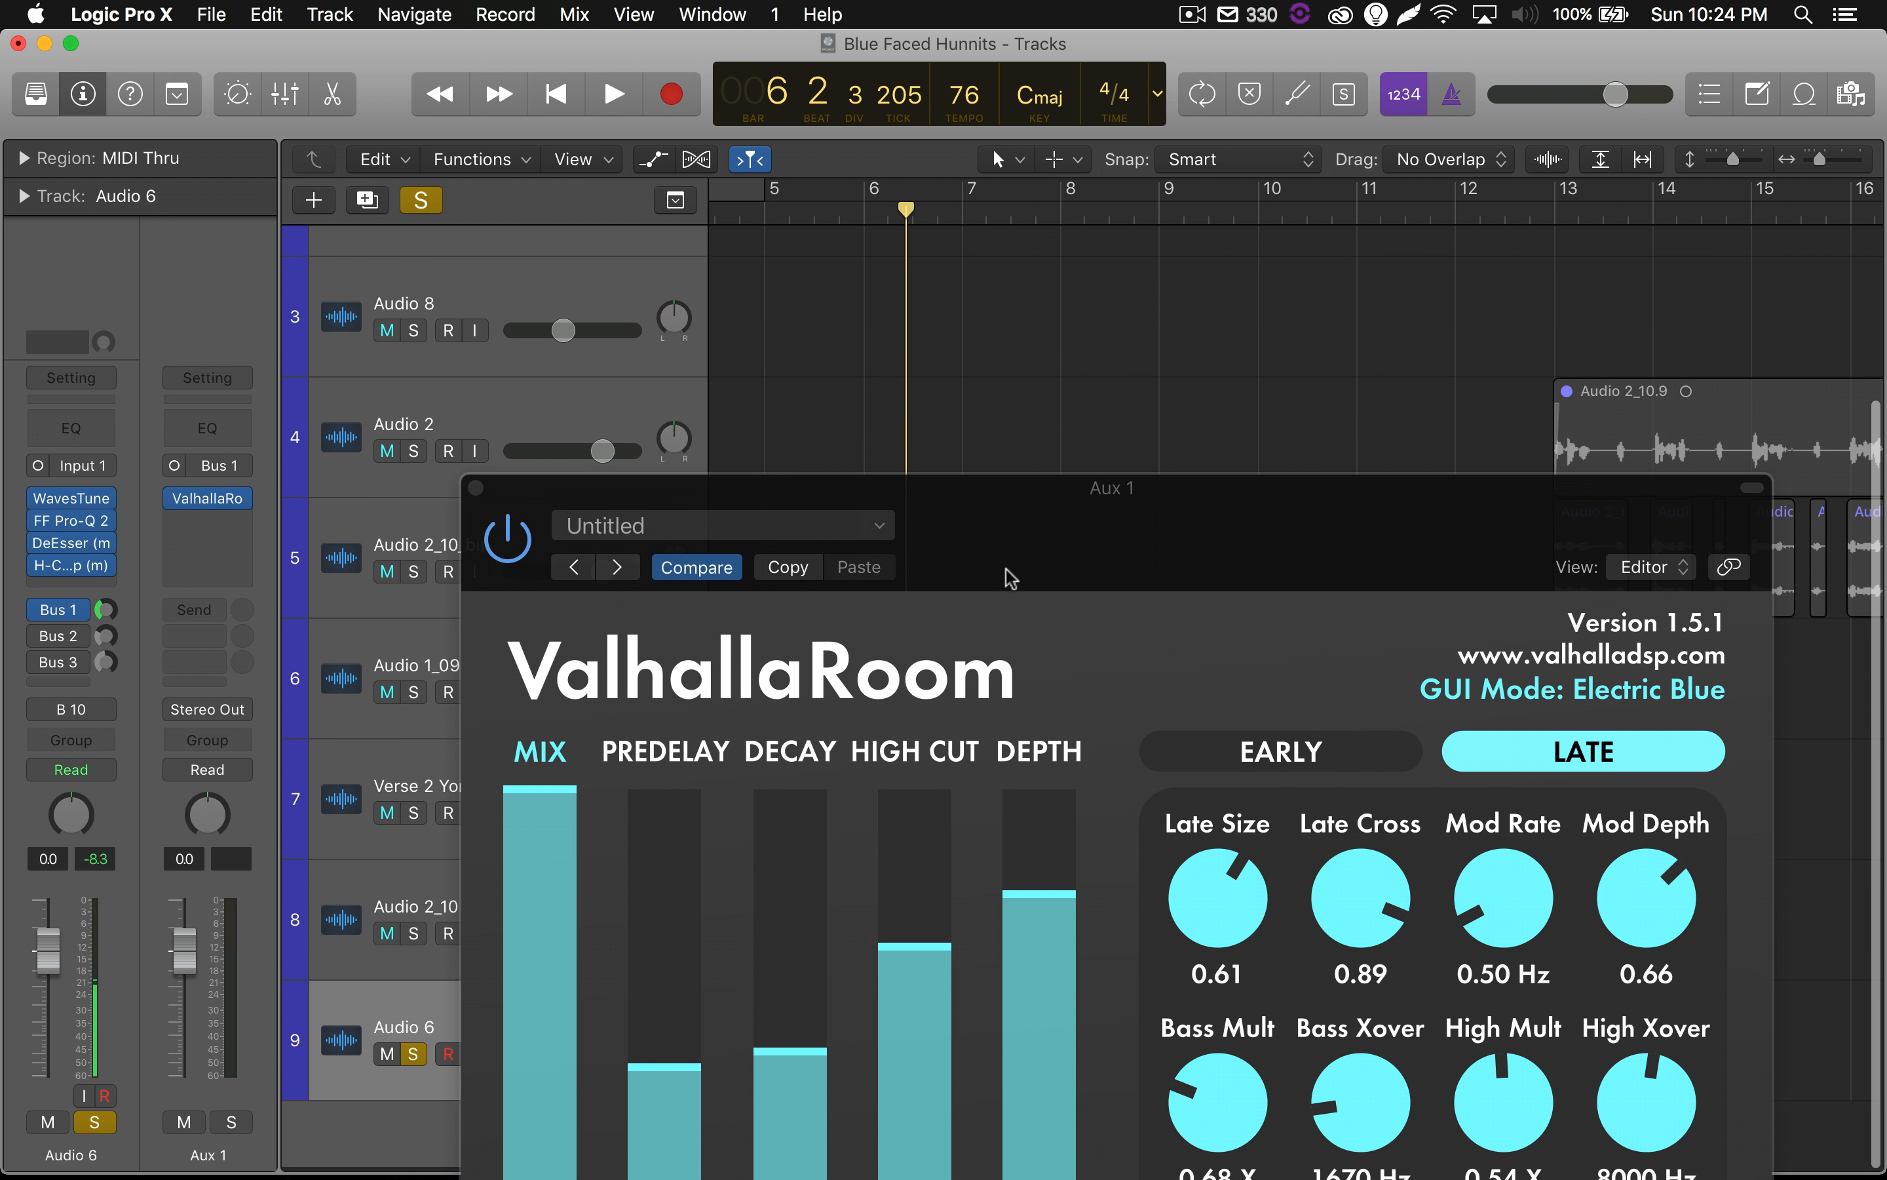
left_click_drag(1010, 578, 834, 242)
key("space")
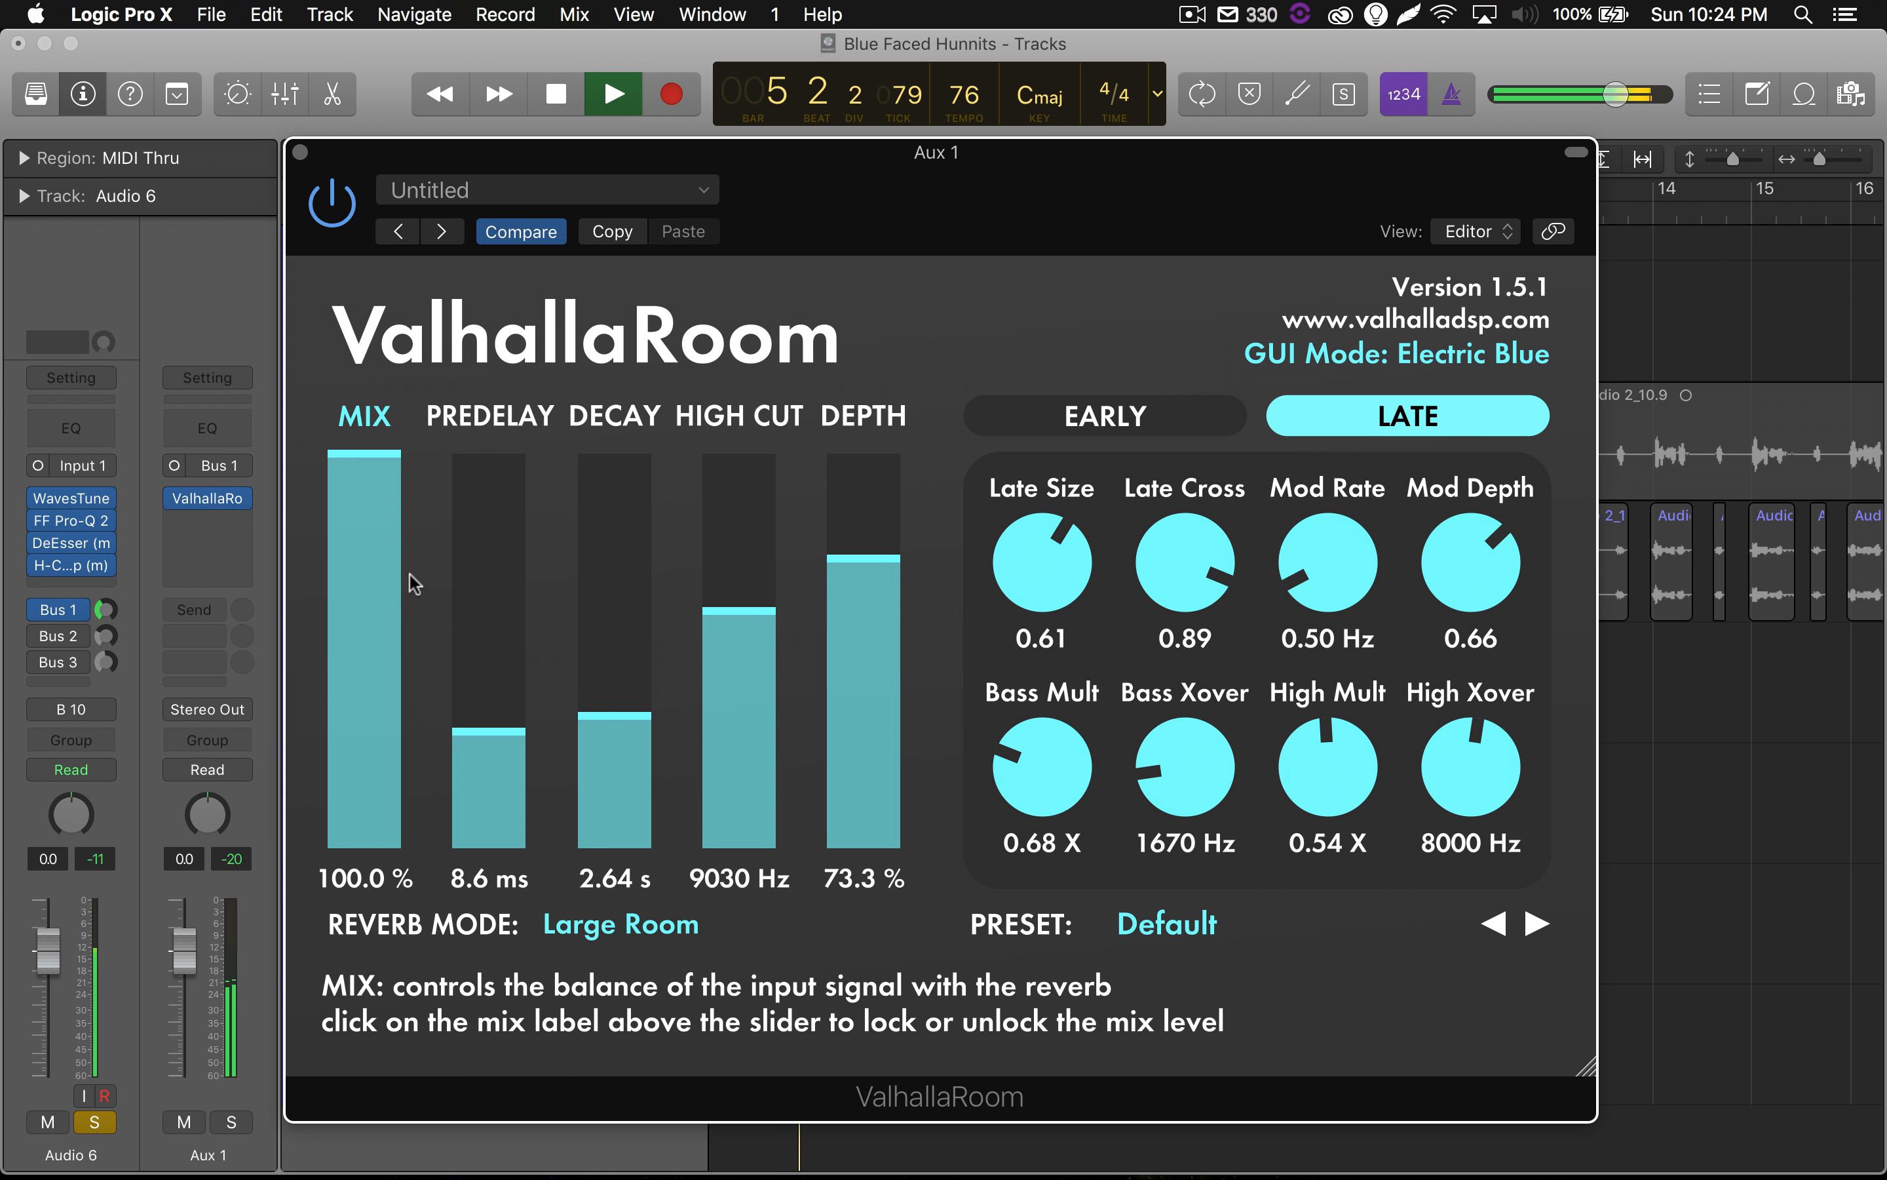
key("space")
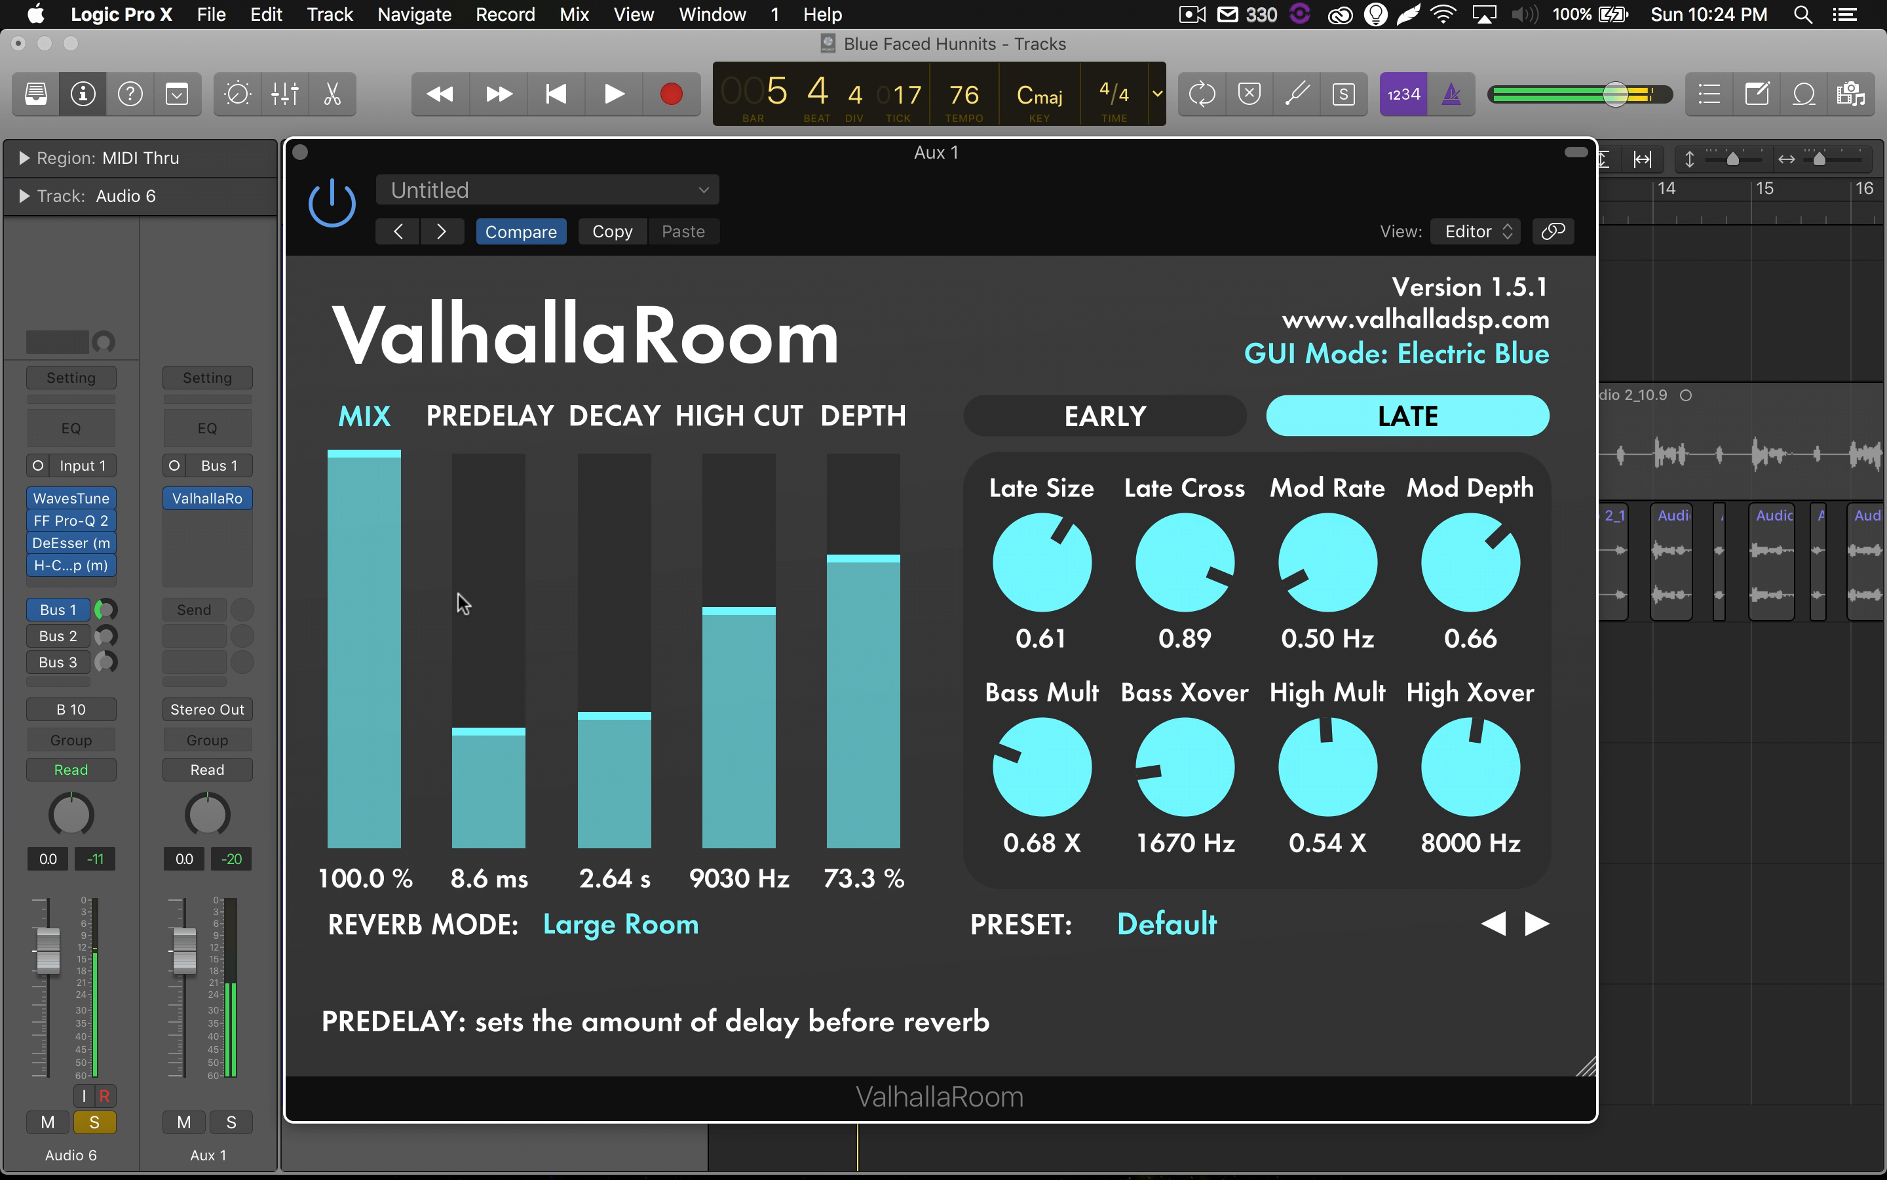
Lower the Bus 1 send level on Audio 6 and play the vocal with the instrumental again.
left_click(102, 614)
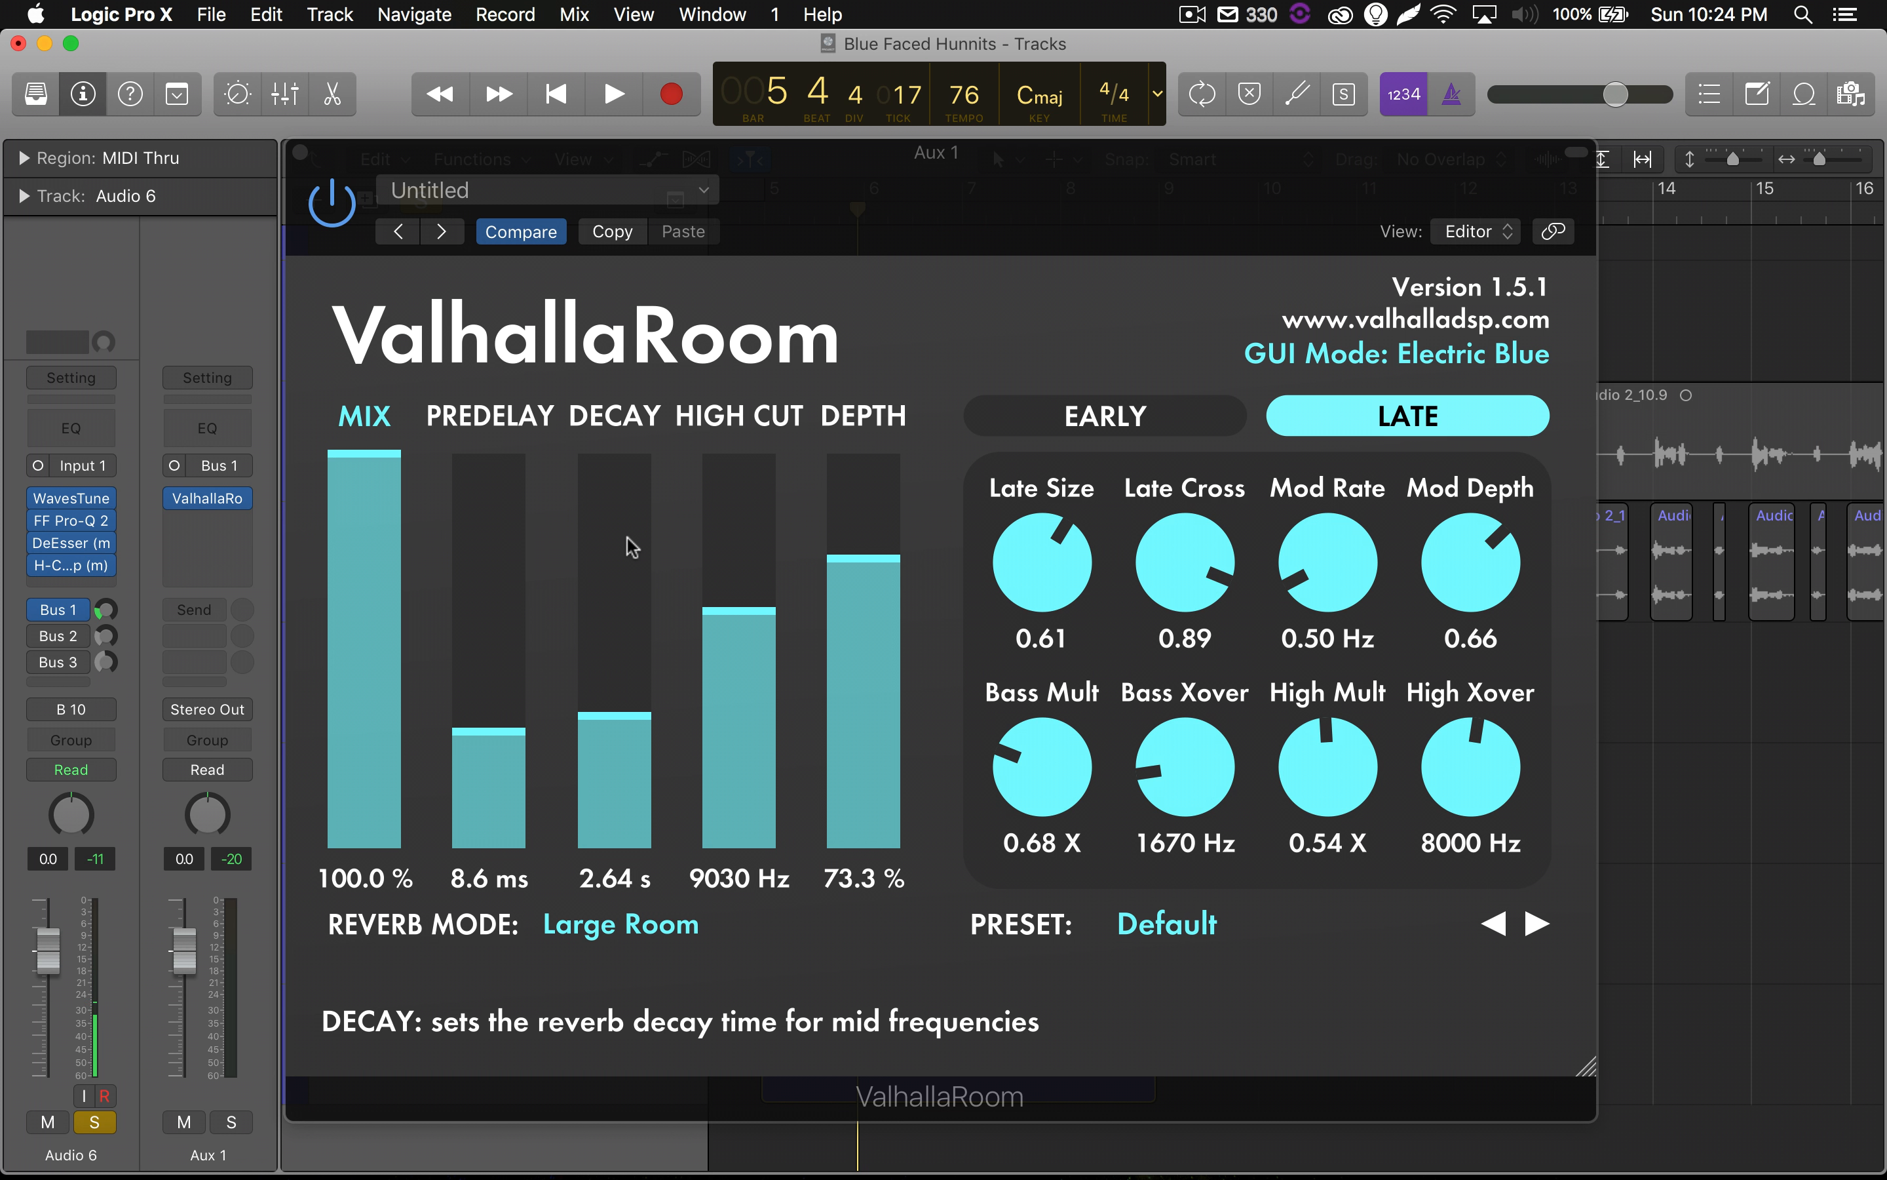
key("space")
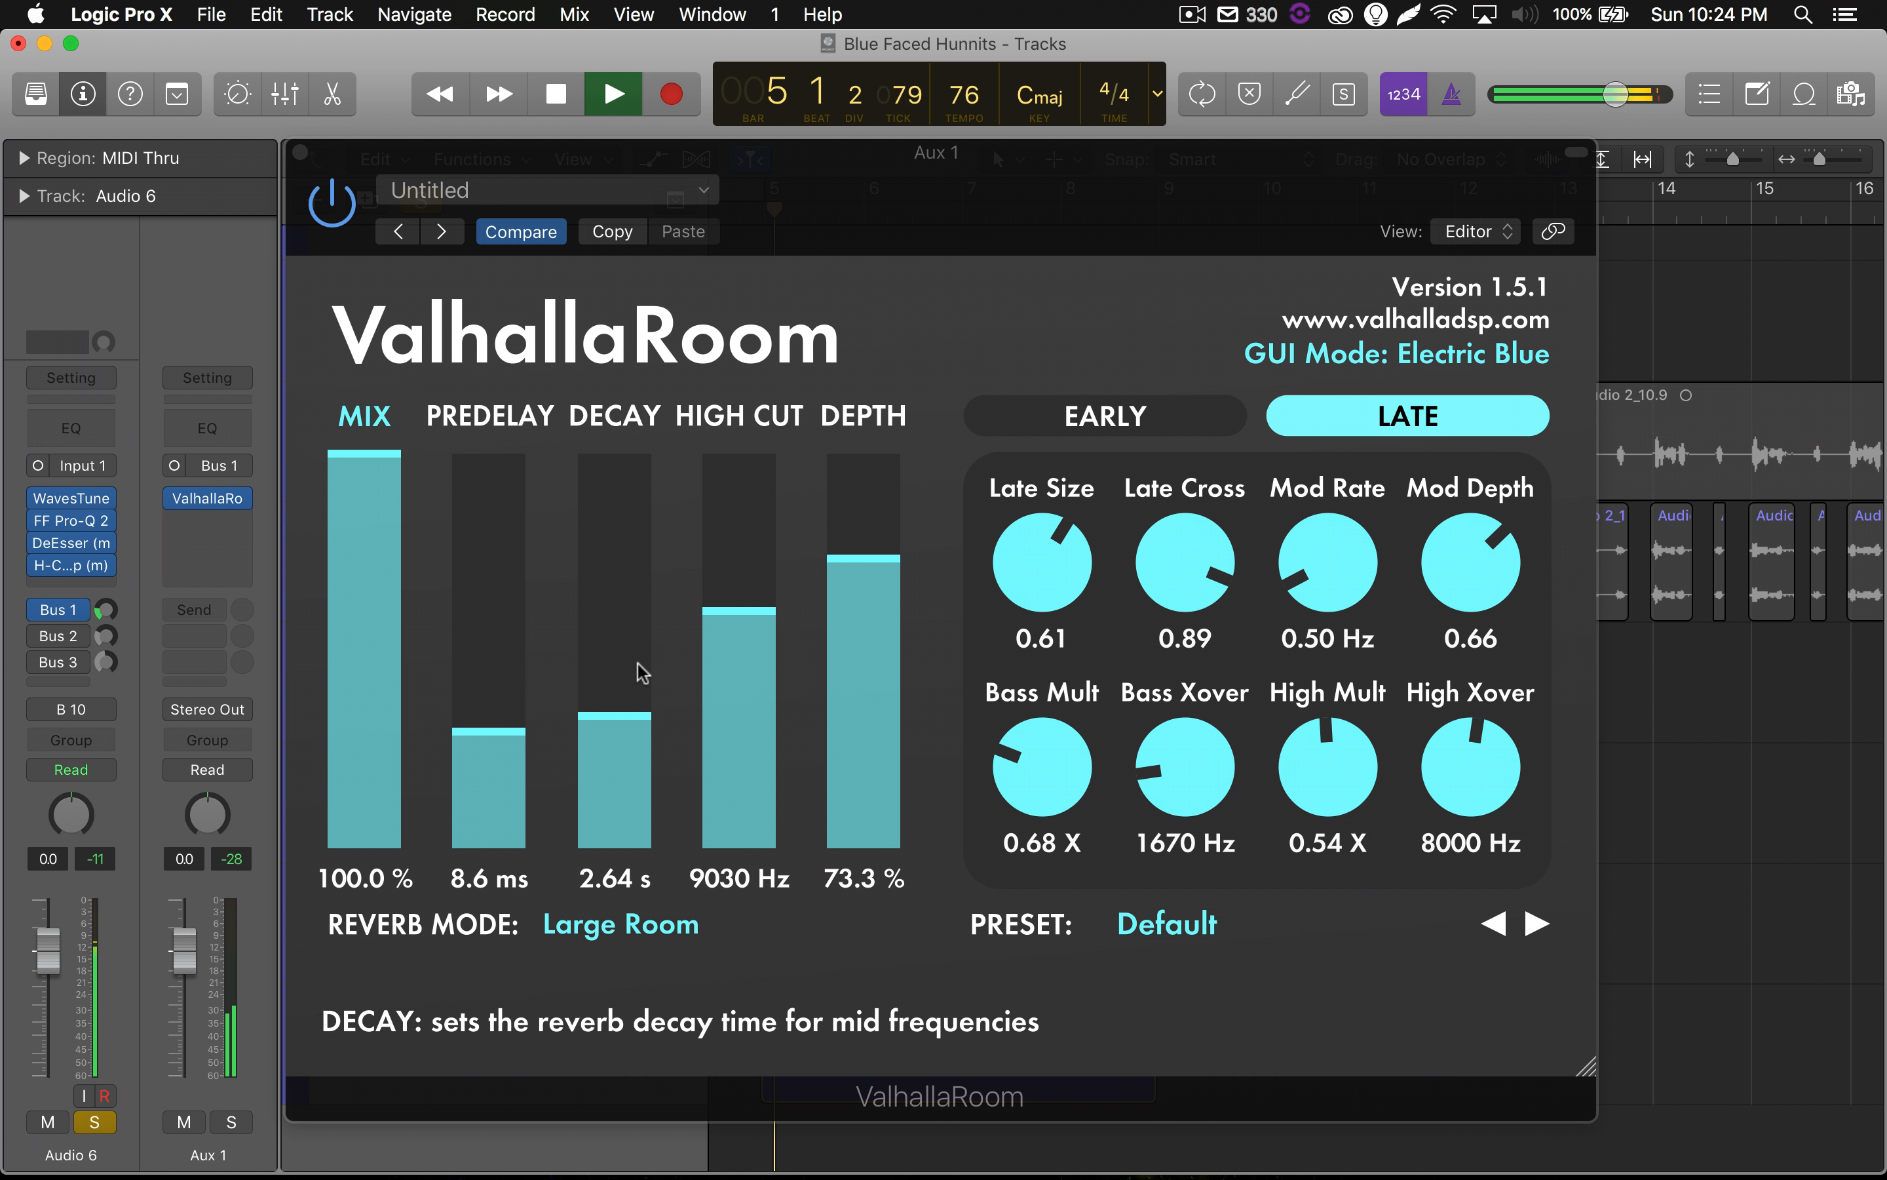
Raise ValhallaRoom's predelay to 9.3 ms and decay to 4.89 s during playback, and replay the passage from before bar 5.
left_click_drag(485, 733, 489, 730)
left_click_drag(624, 749, 655, 687)
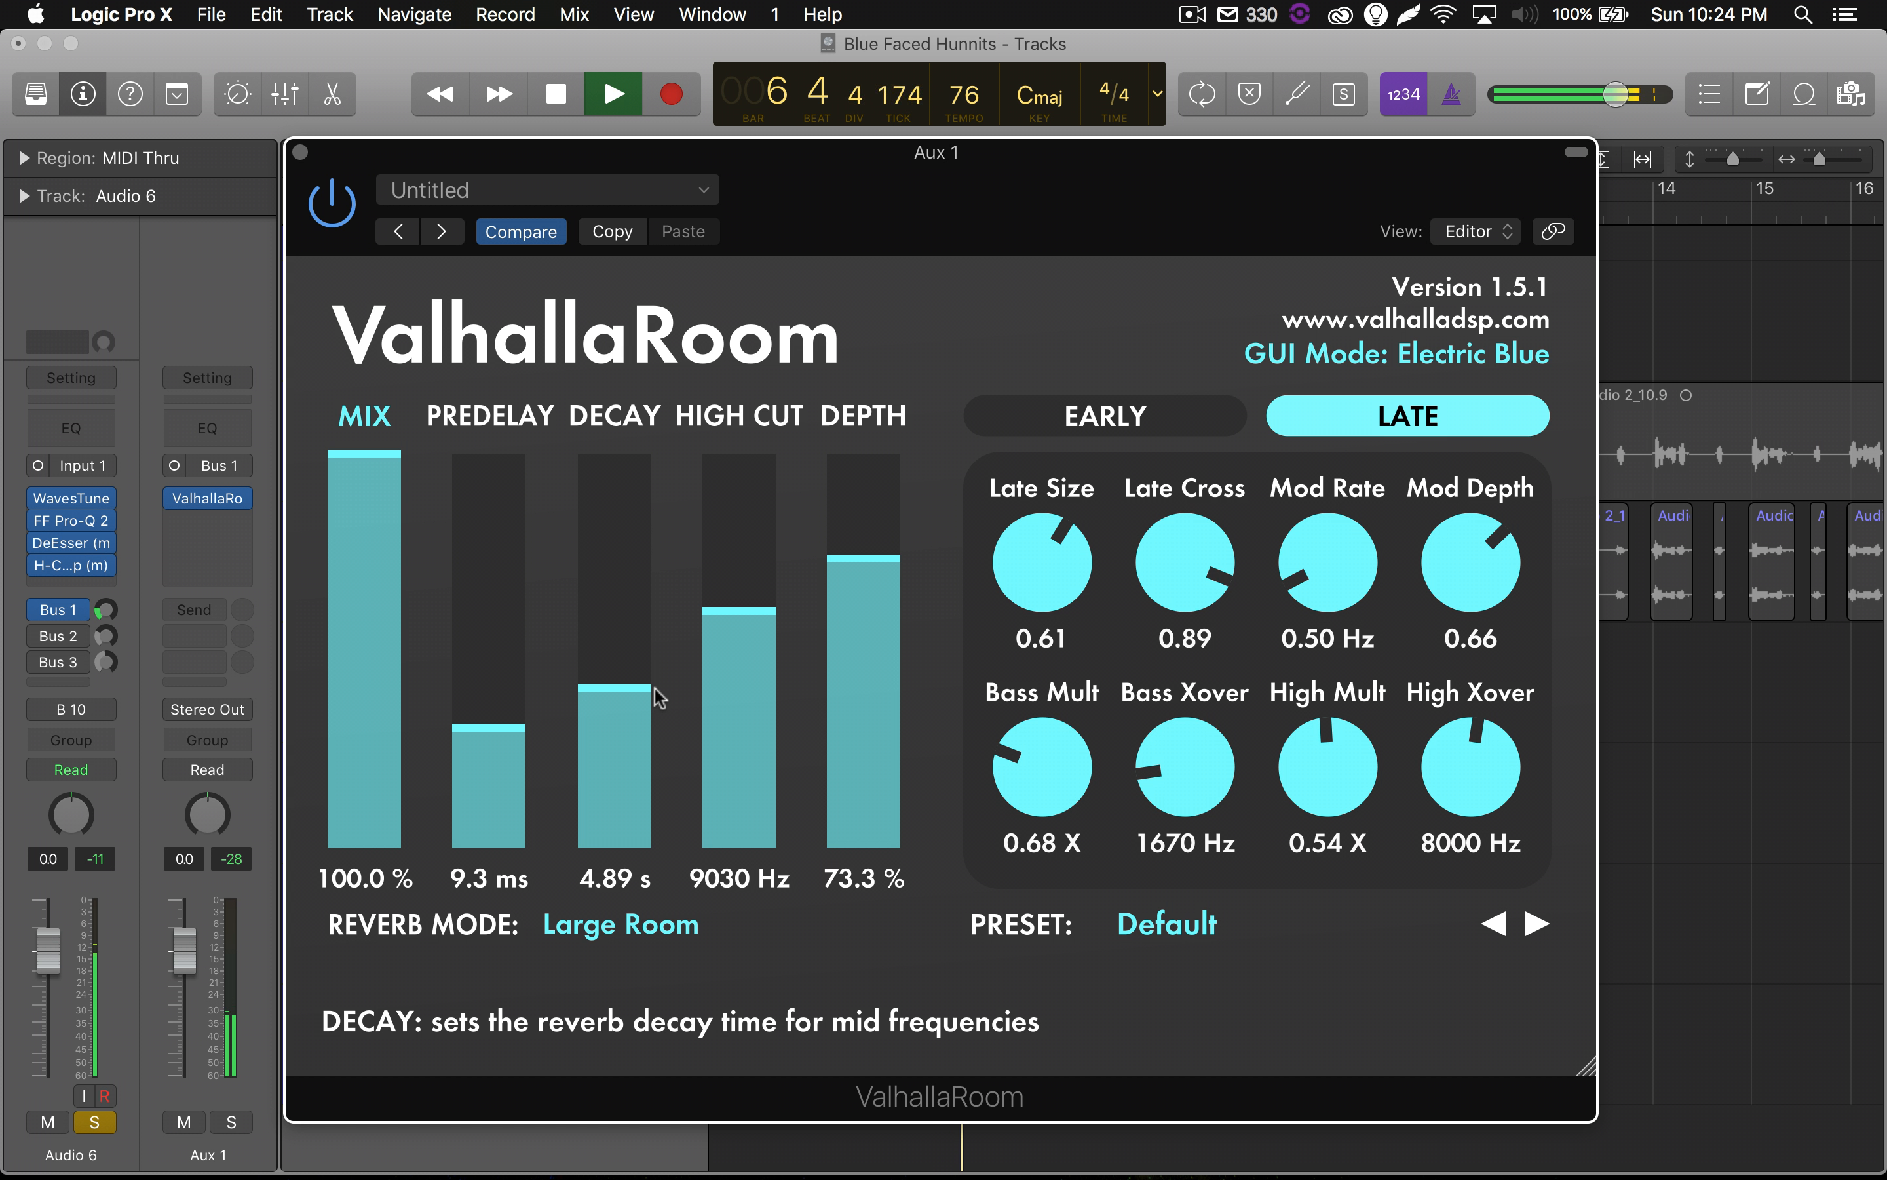
key("space")
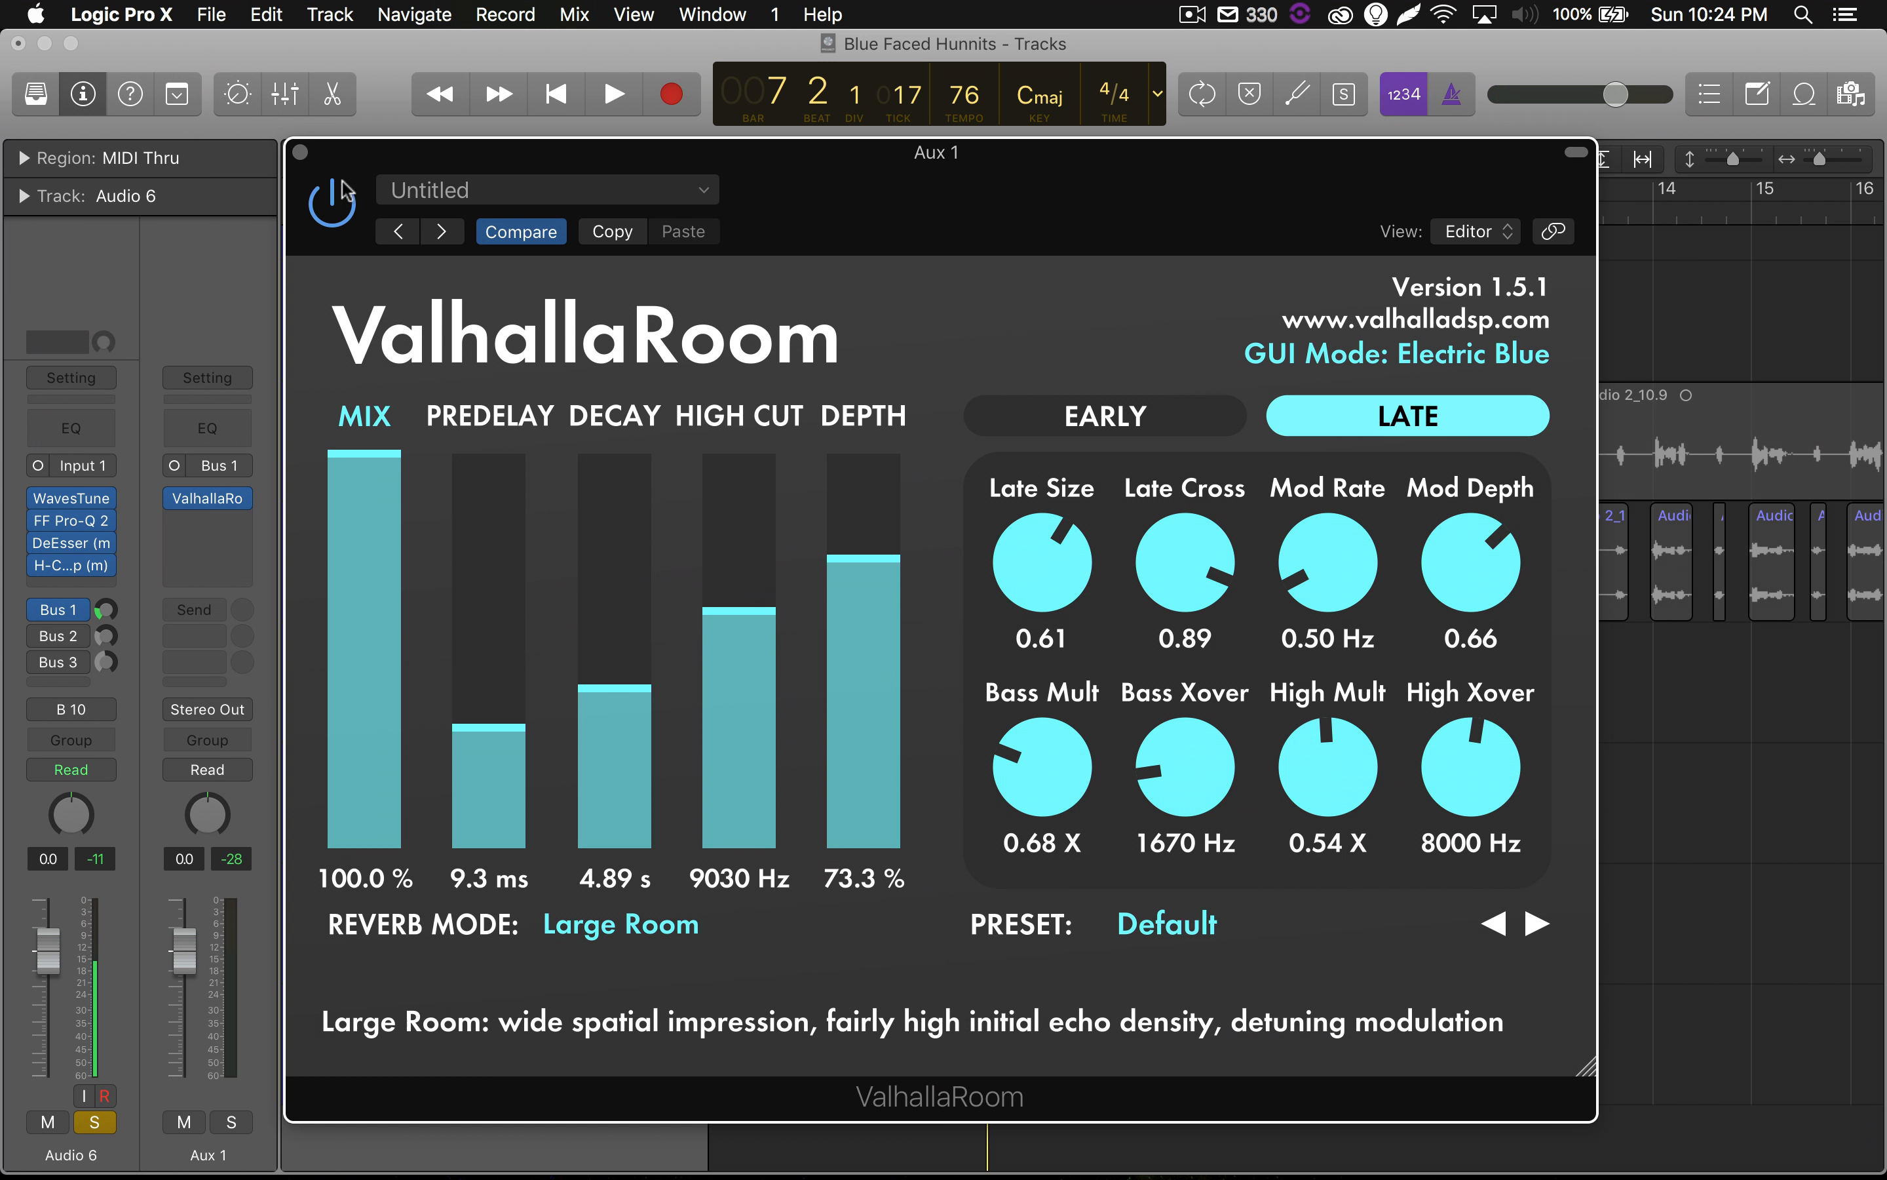
key("space")
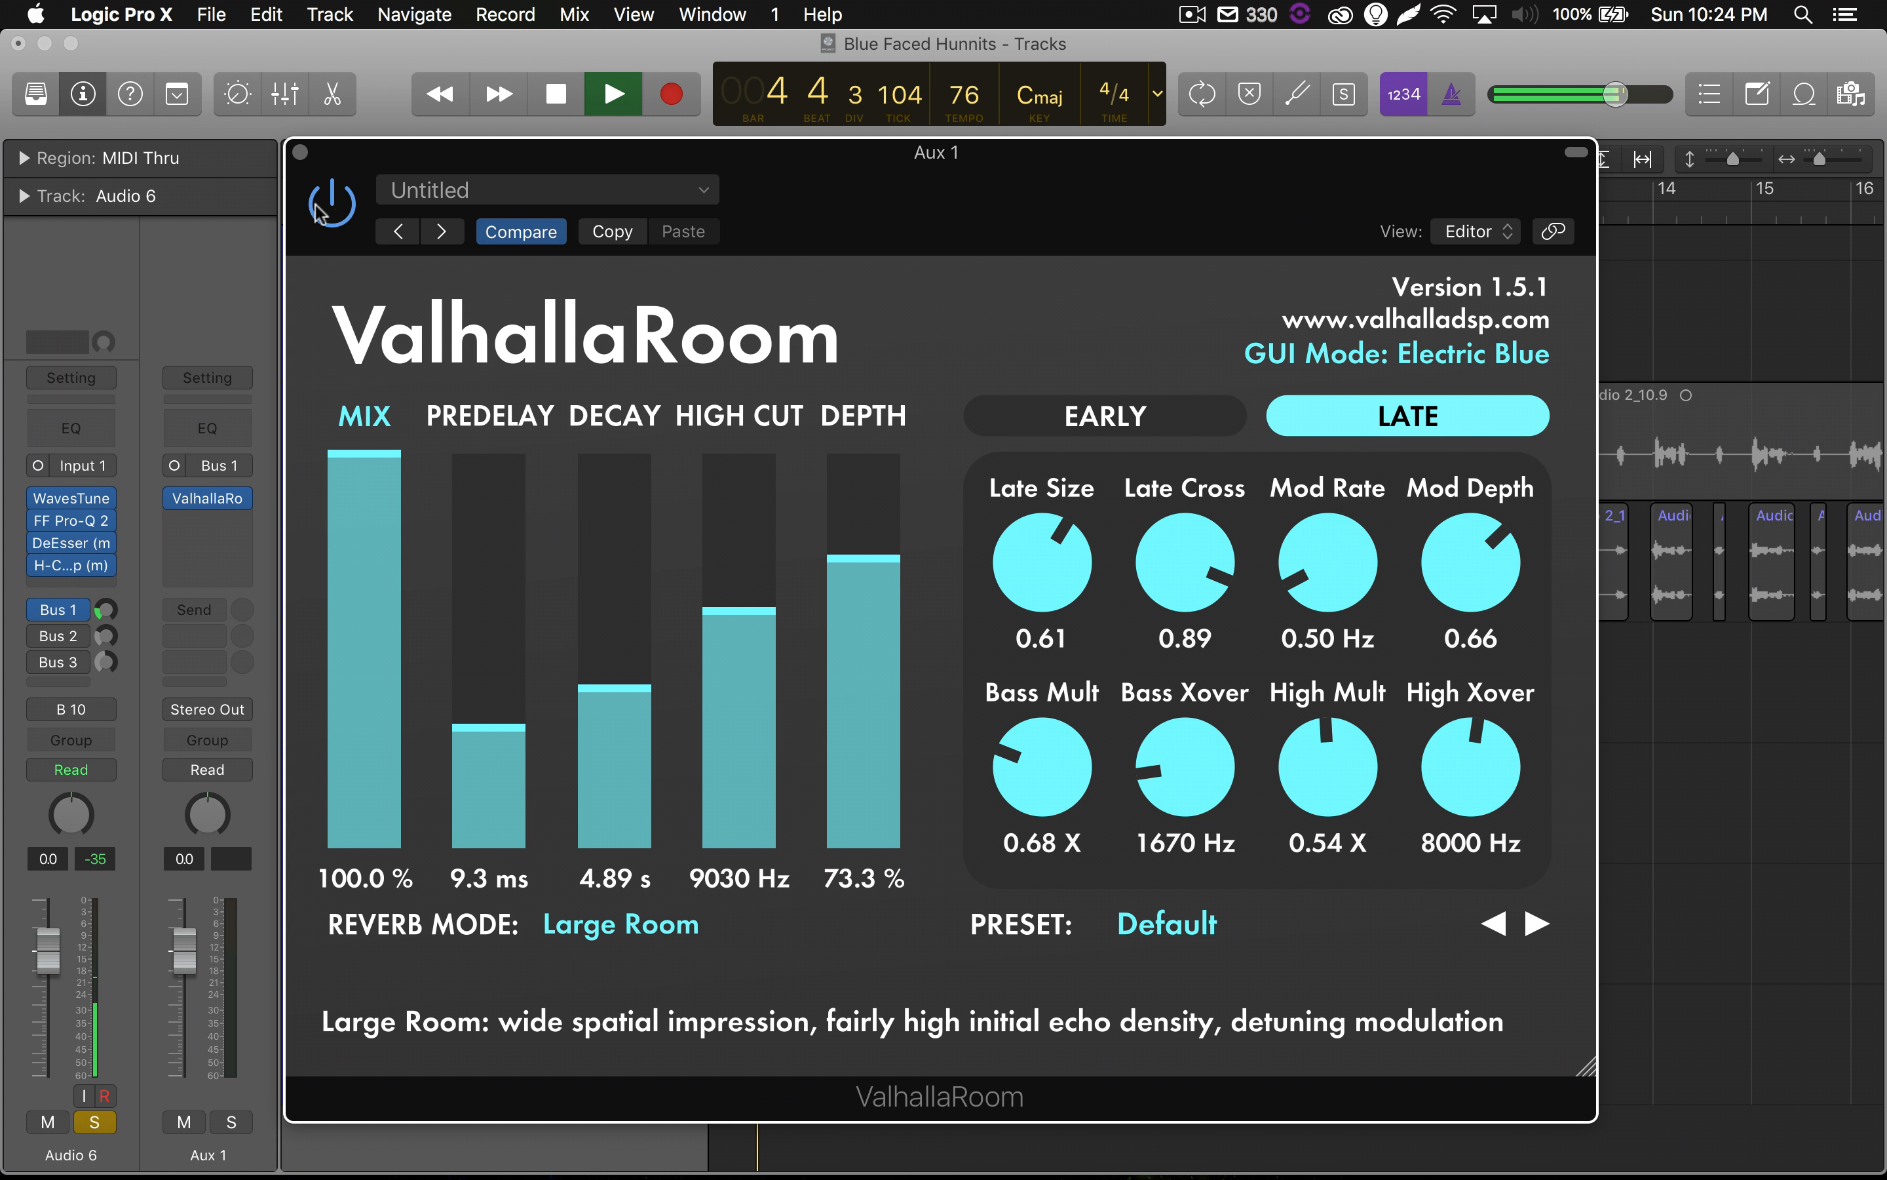
Bypass and re-enable ValhallaRoom on Aux 1 during playback to compare the dry and wet vocal.
left_click(344, 208)
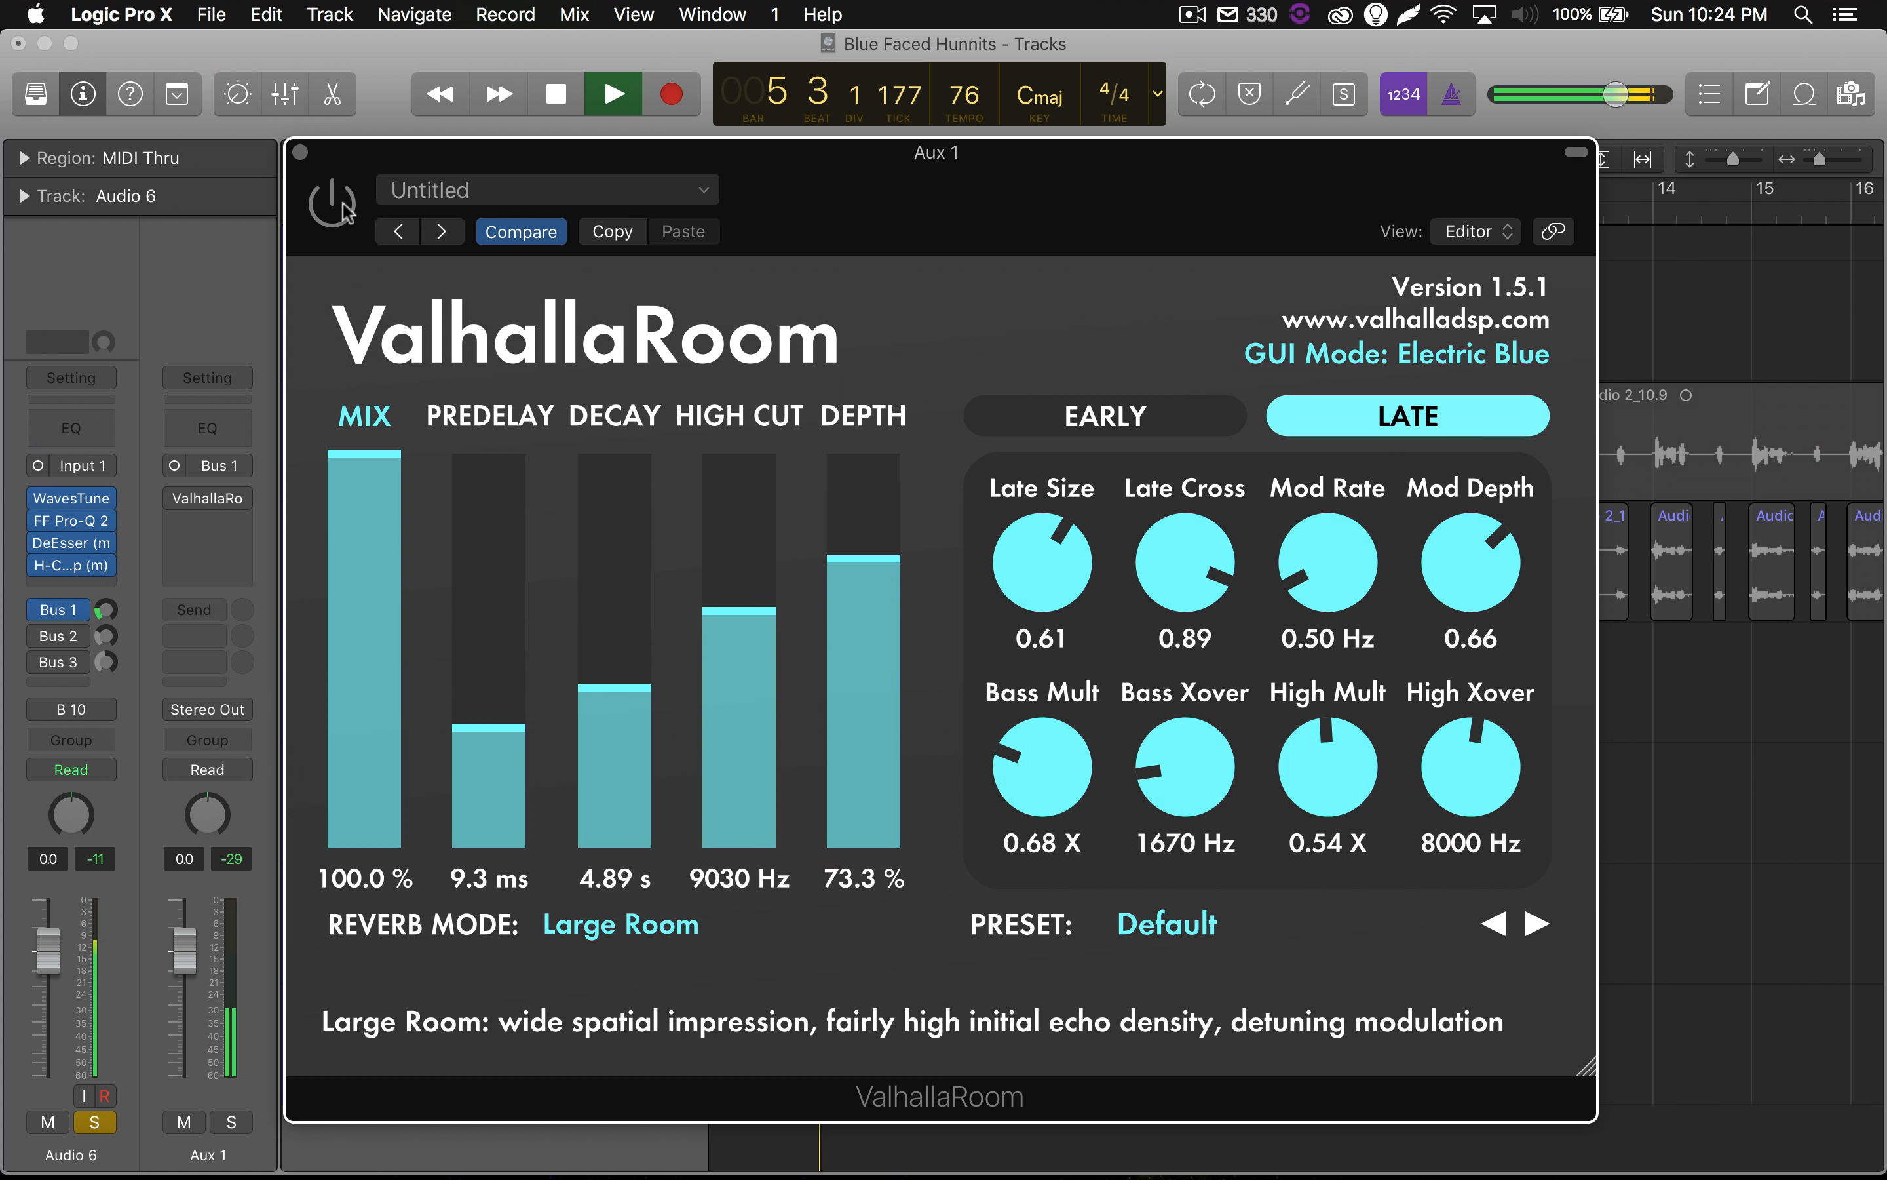
left_click(343, 208)
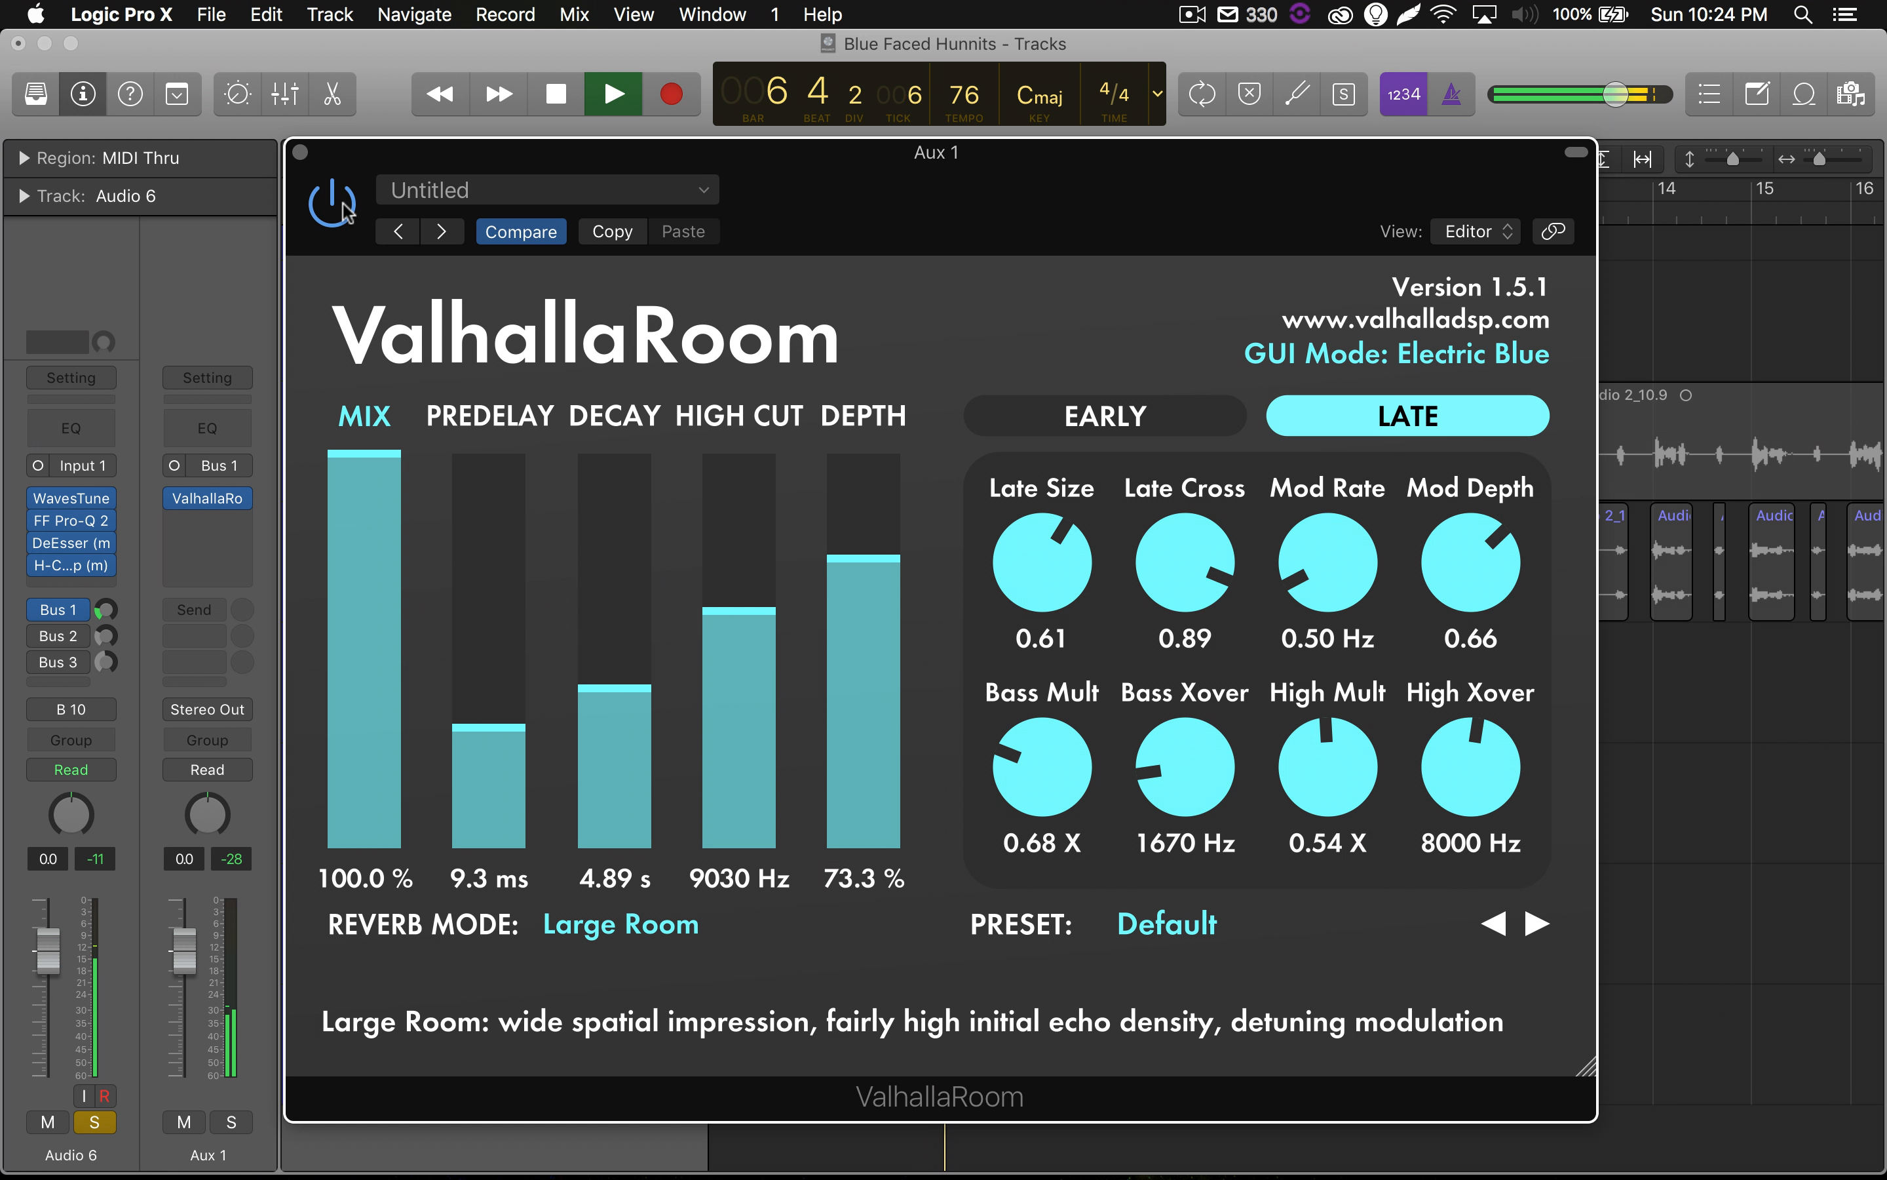
key("space")
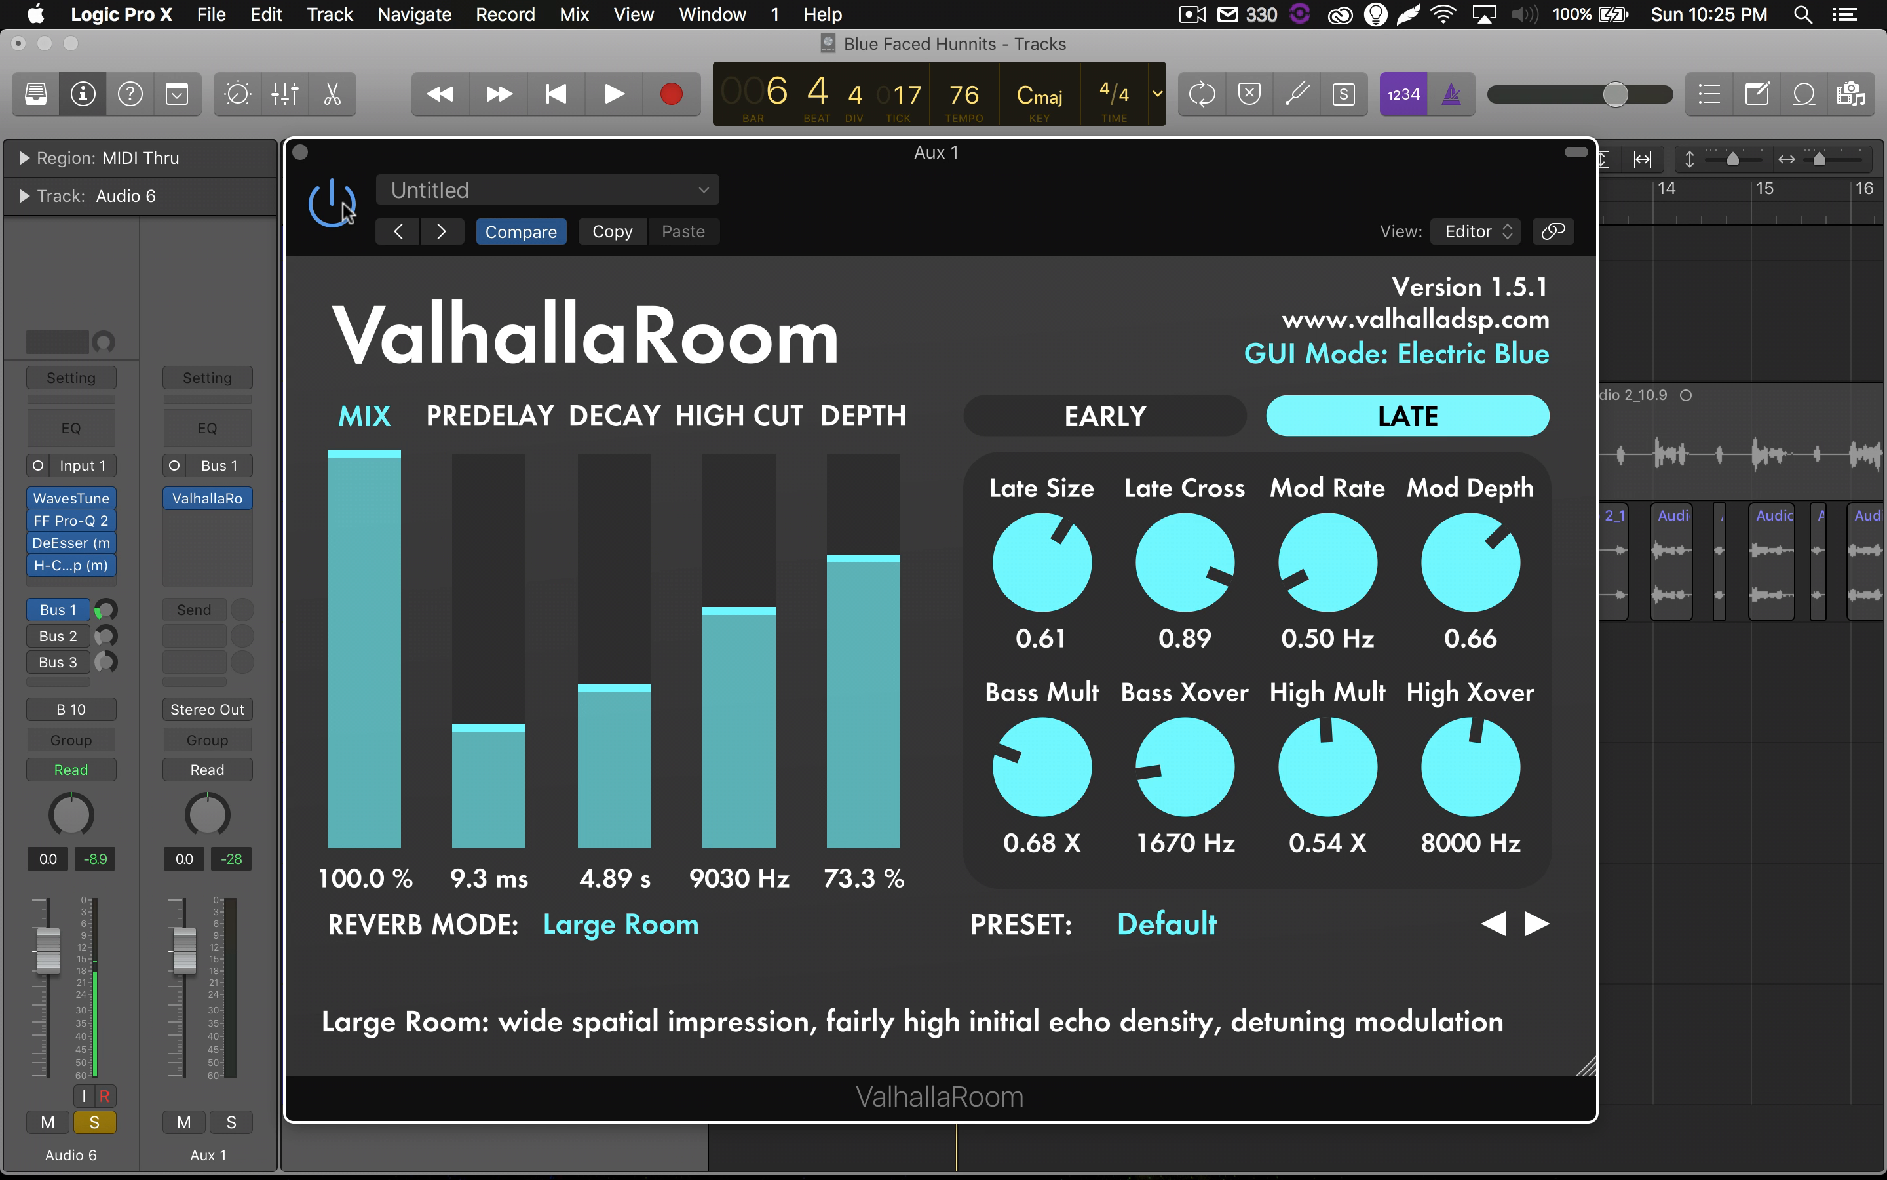
Replay the passage from before bar 5 with ValhallaRoom bypassed and again with it active, and close the plug-in window.
key("space")
left_click(333, 204)
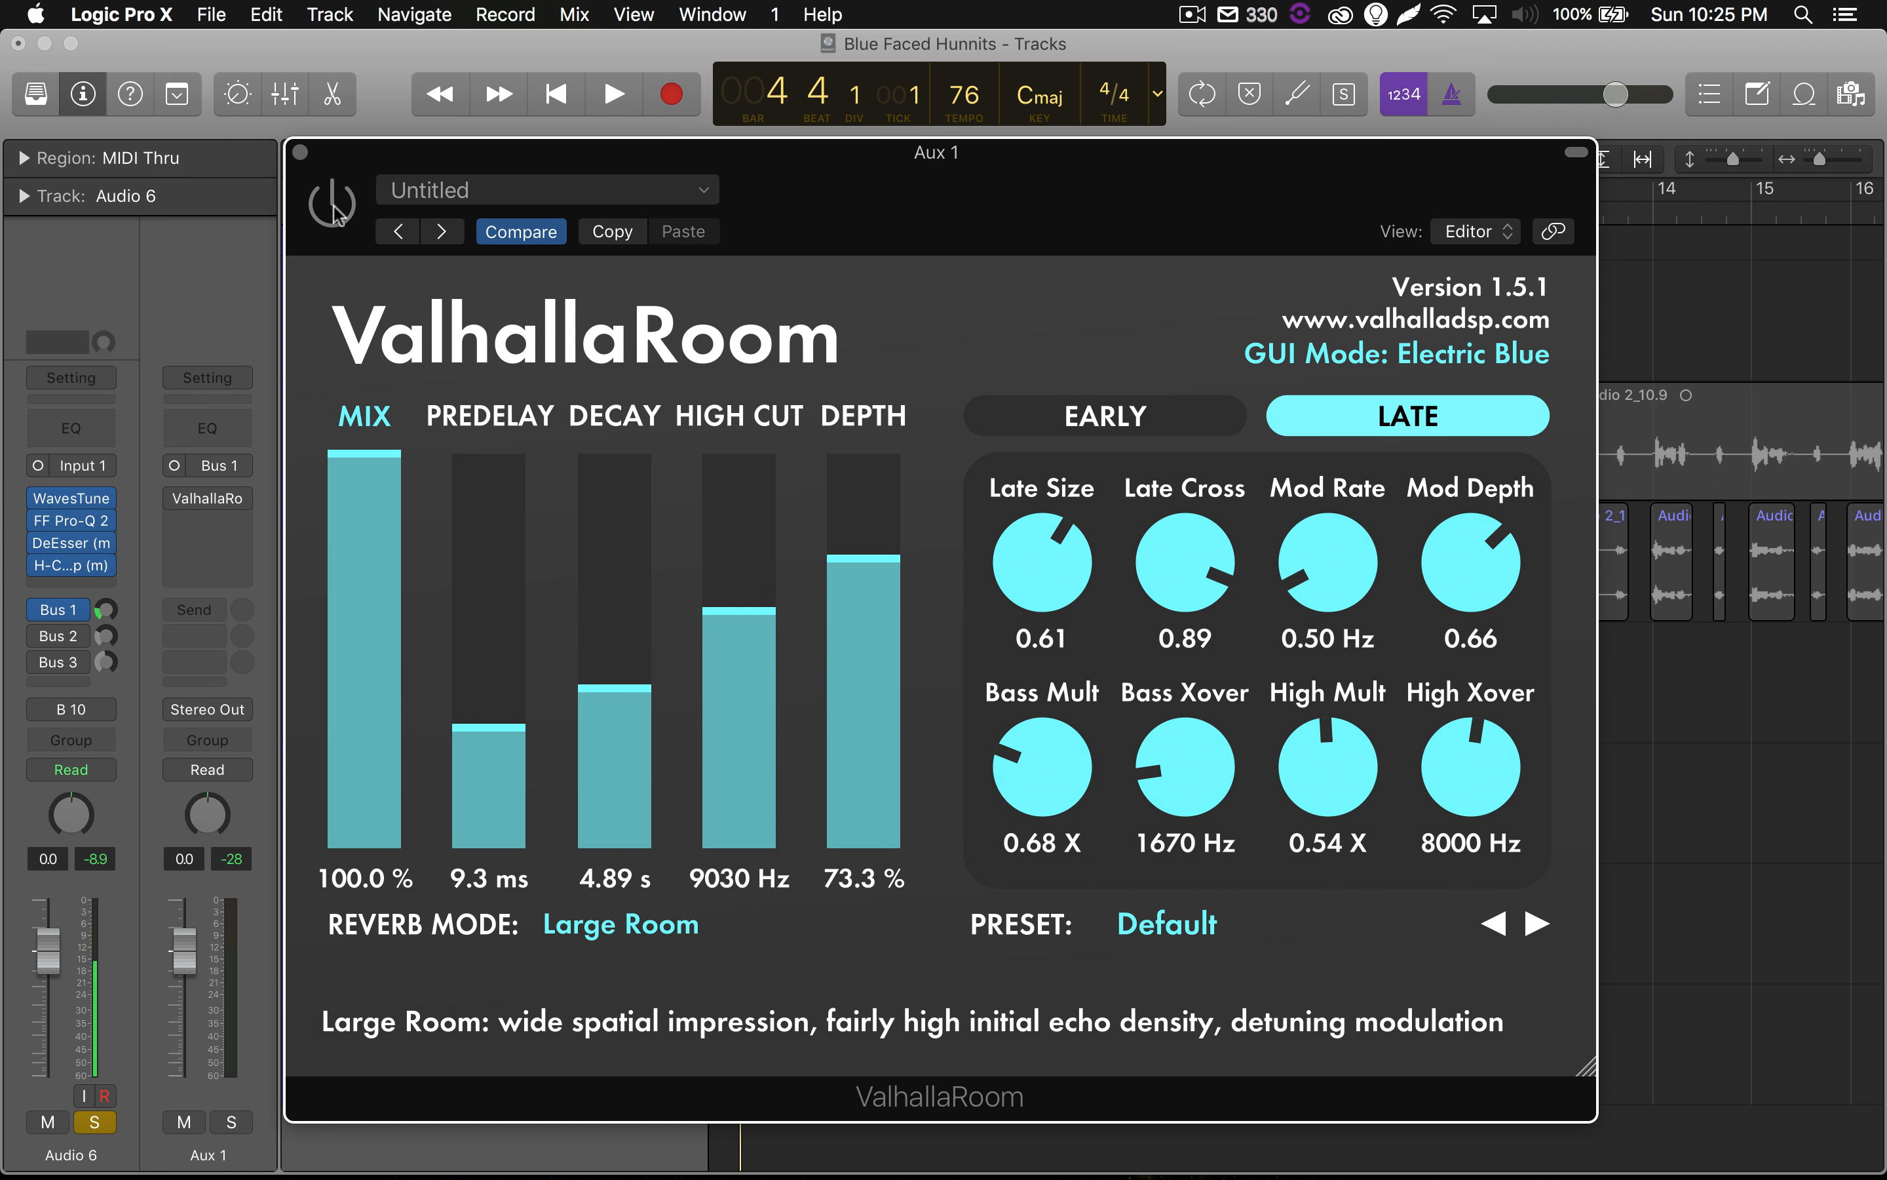
key("space")
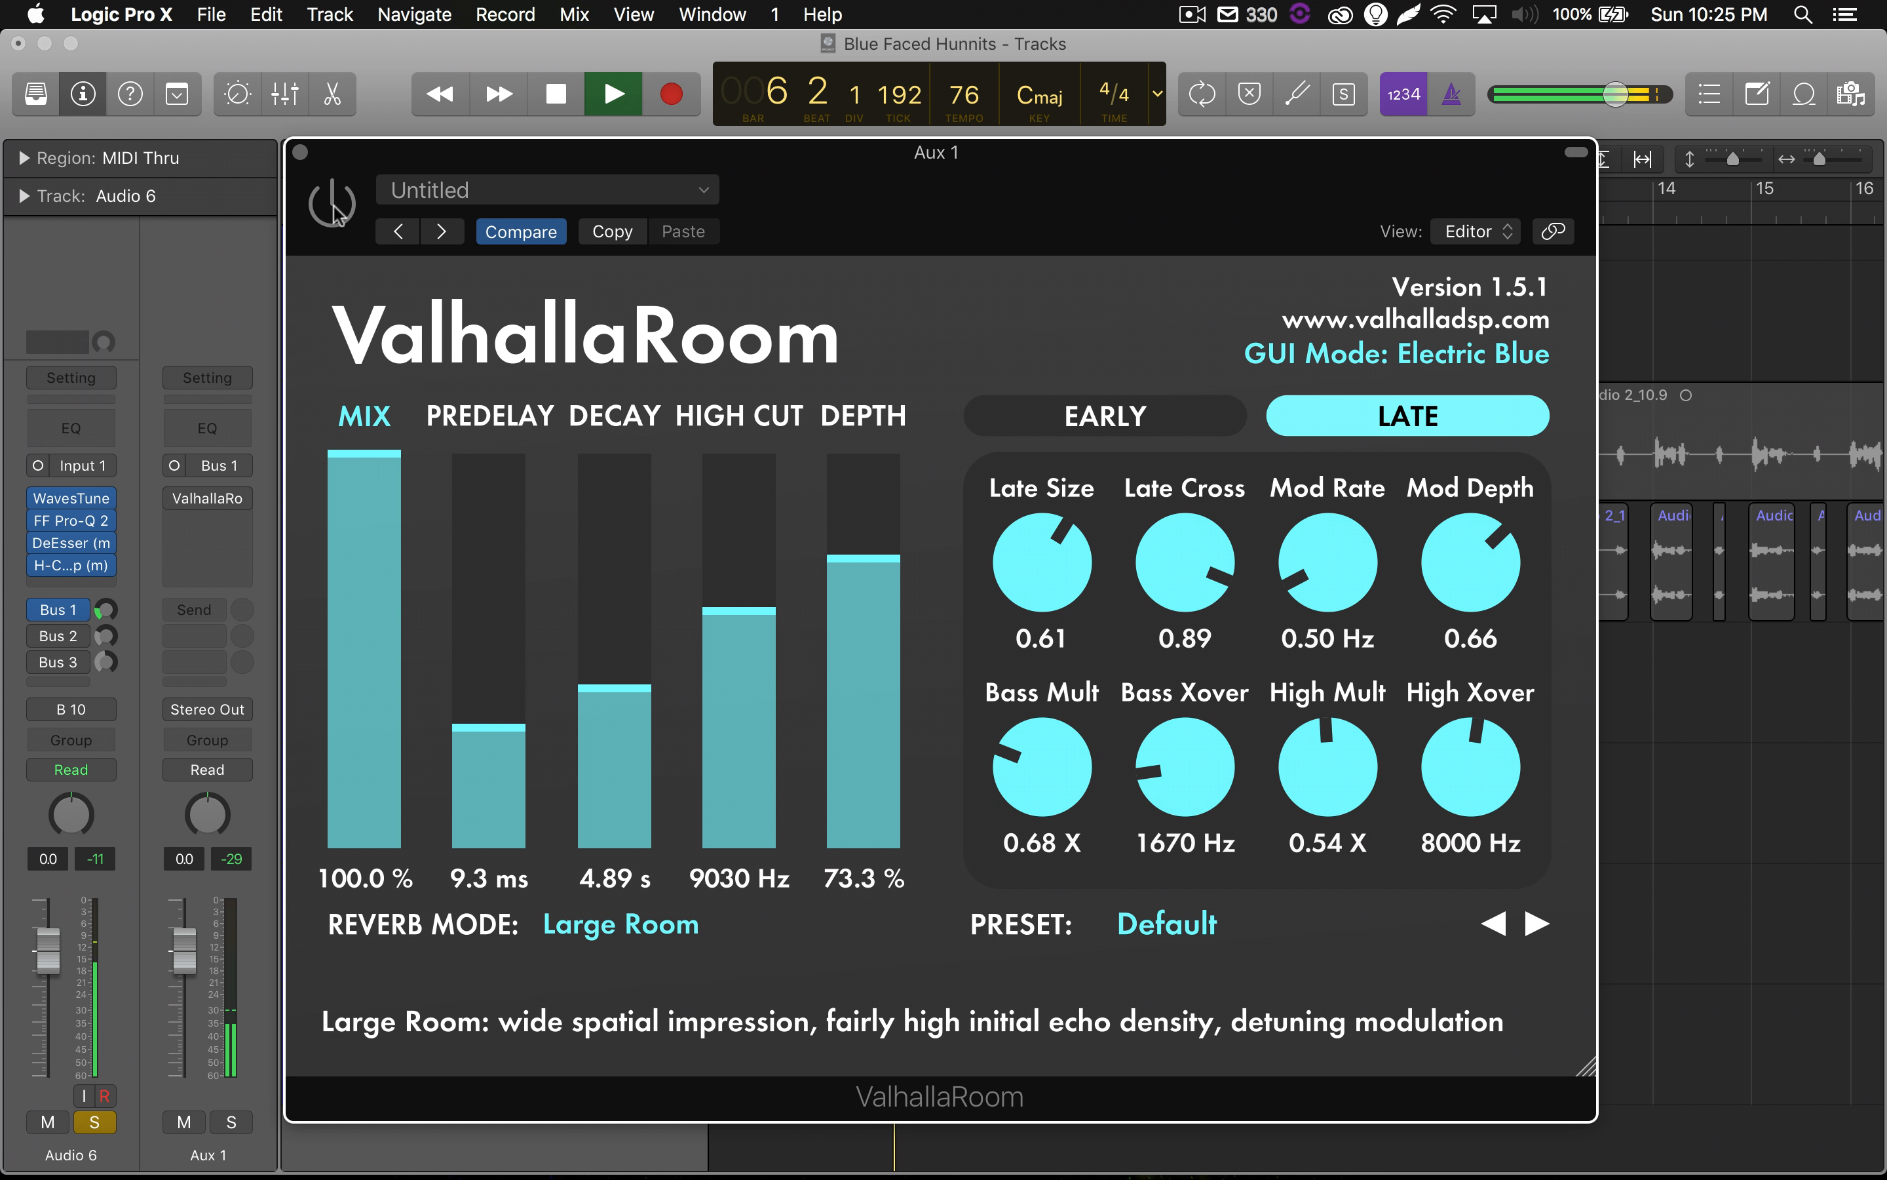
key("space")
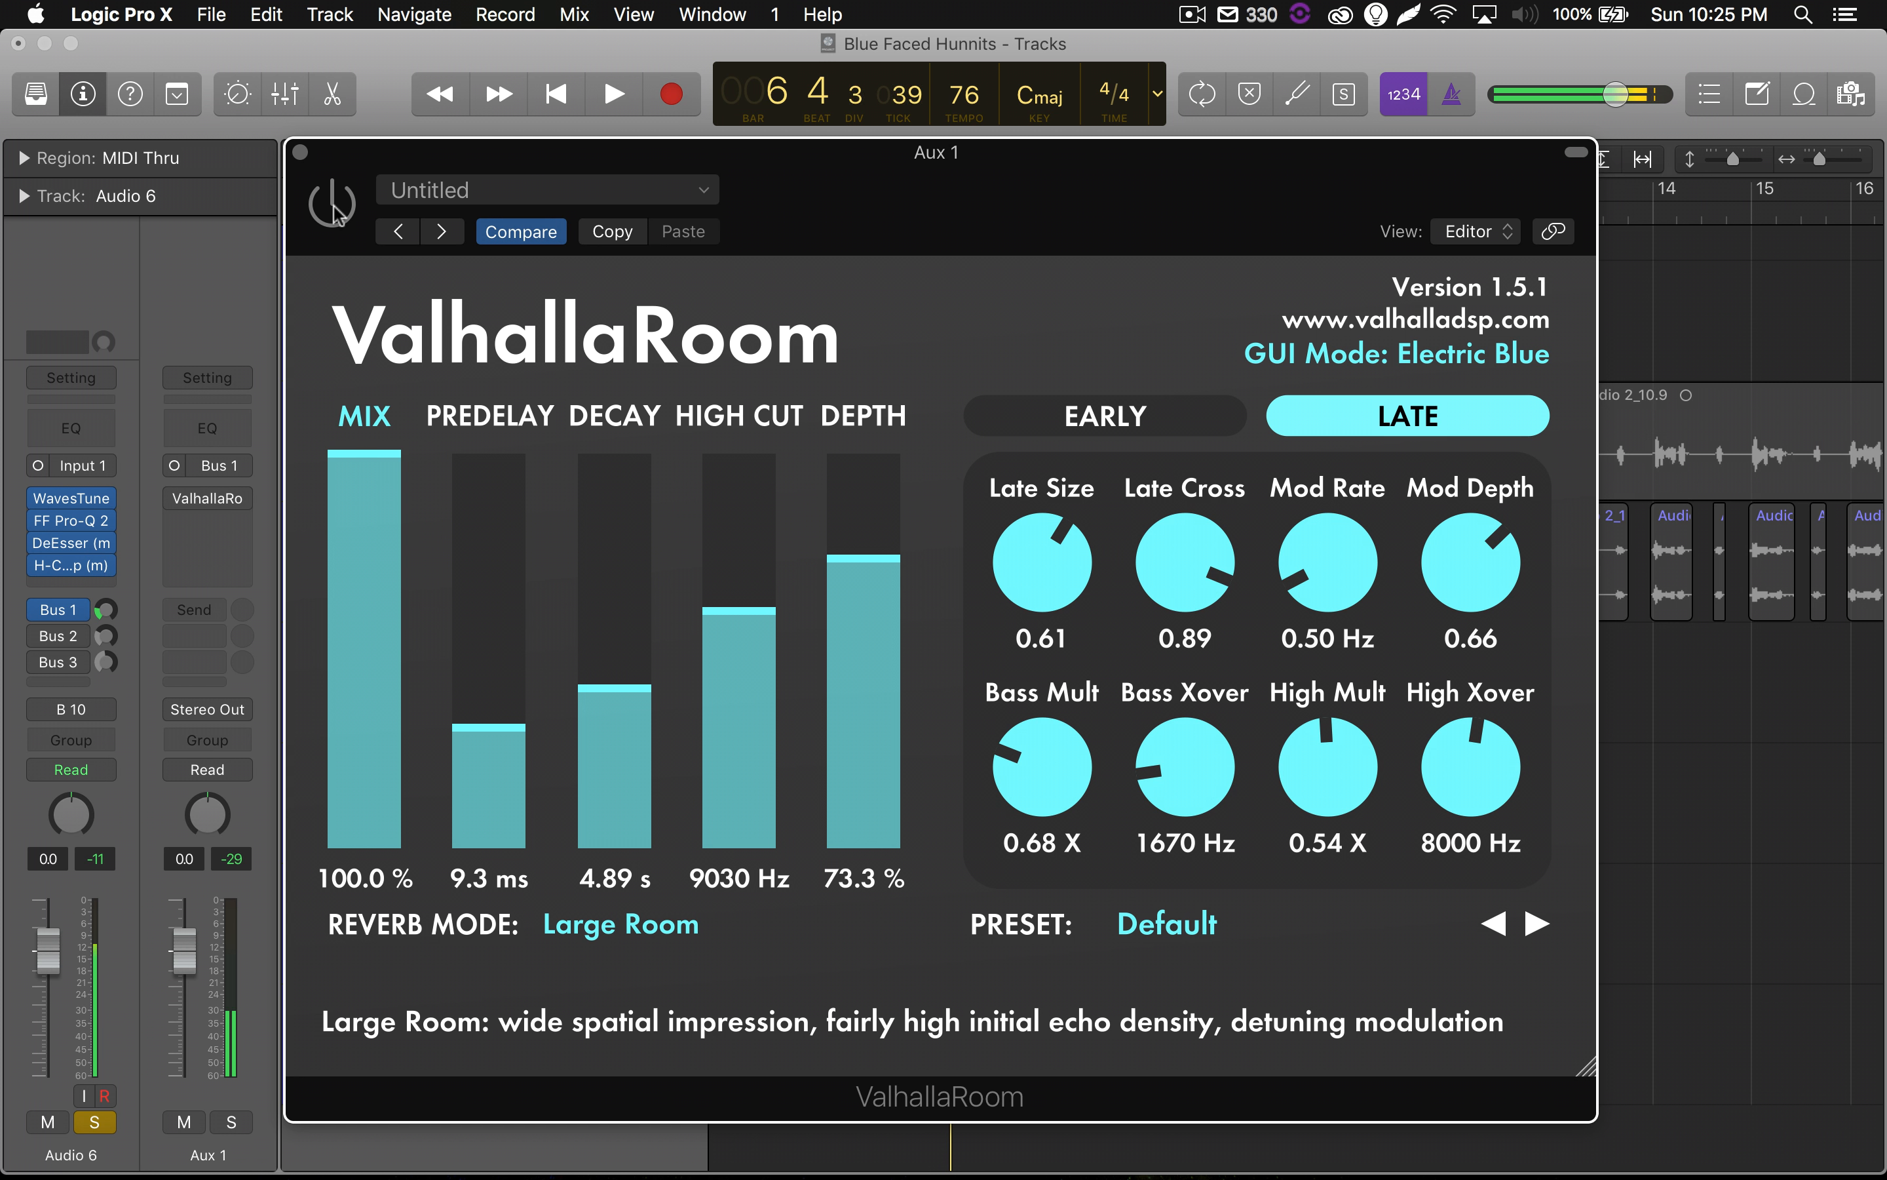
left_click(333, 204)
key("space")
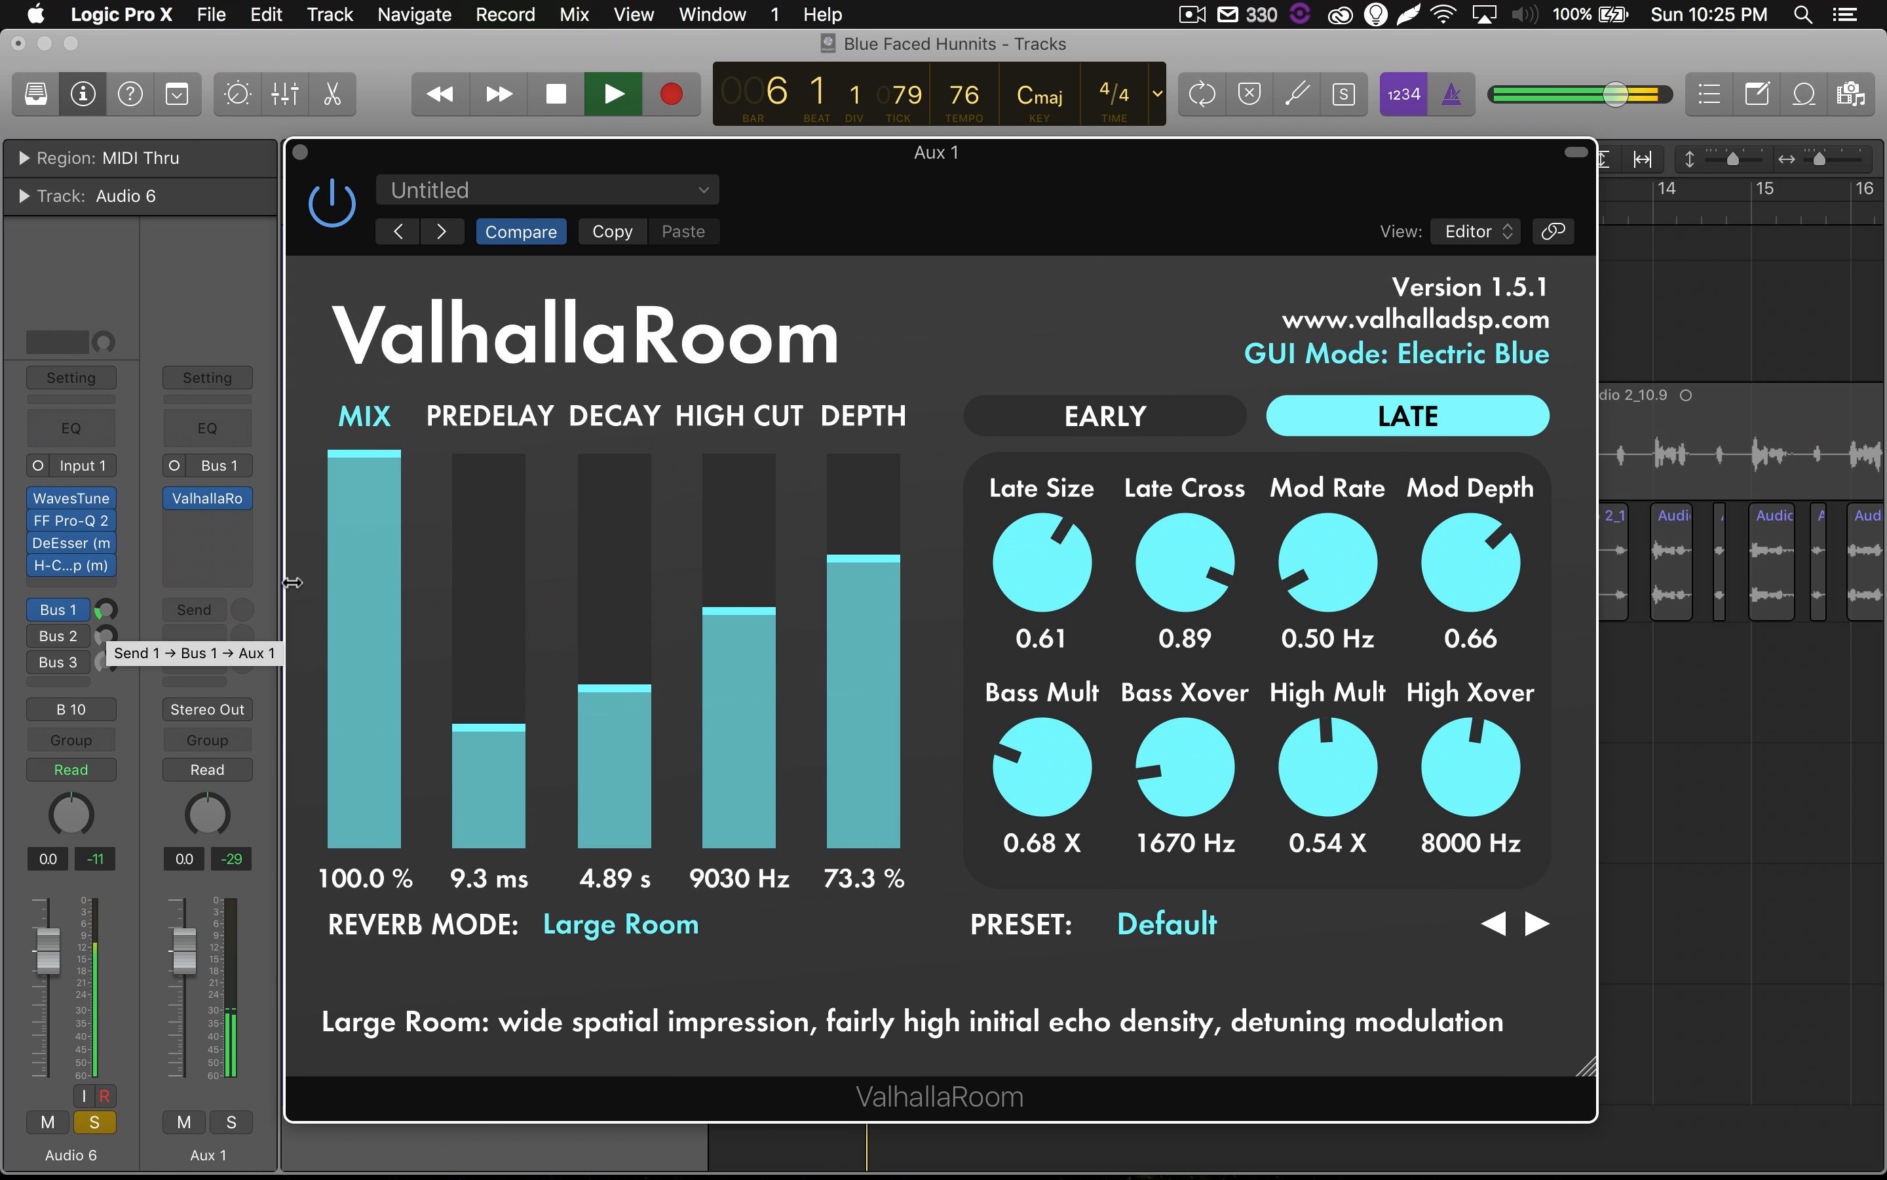
left_click(302, 154)
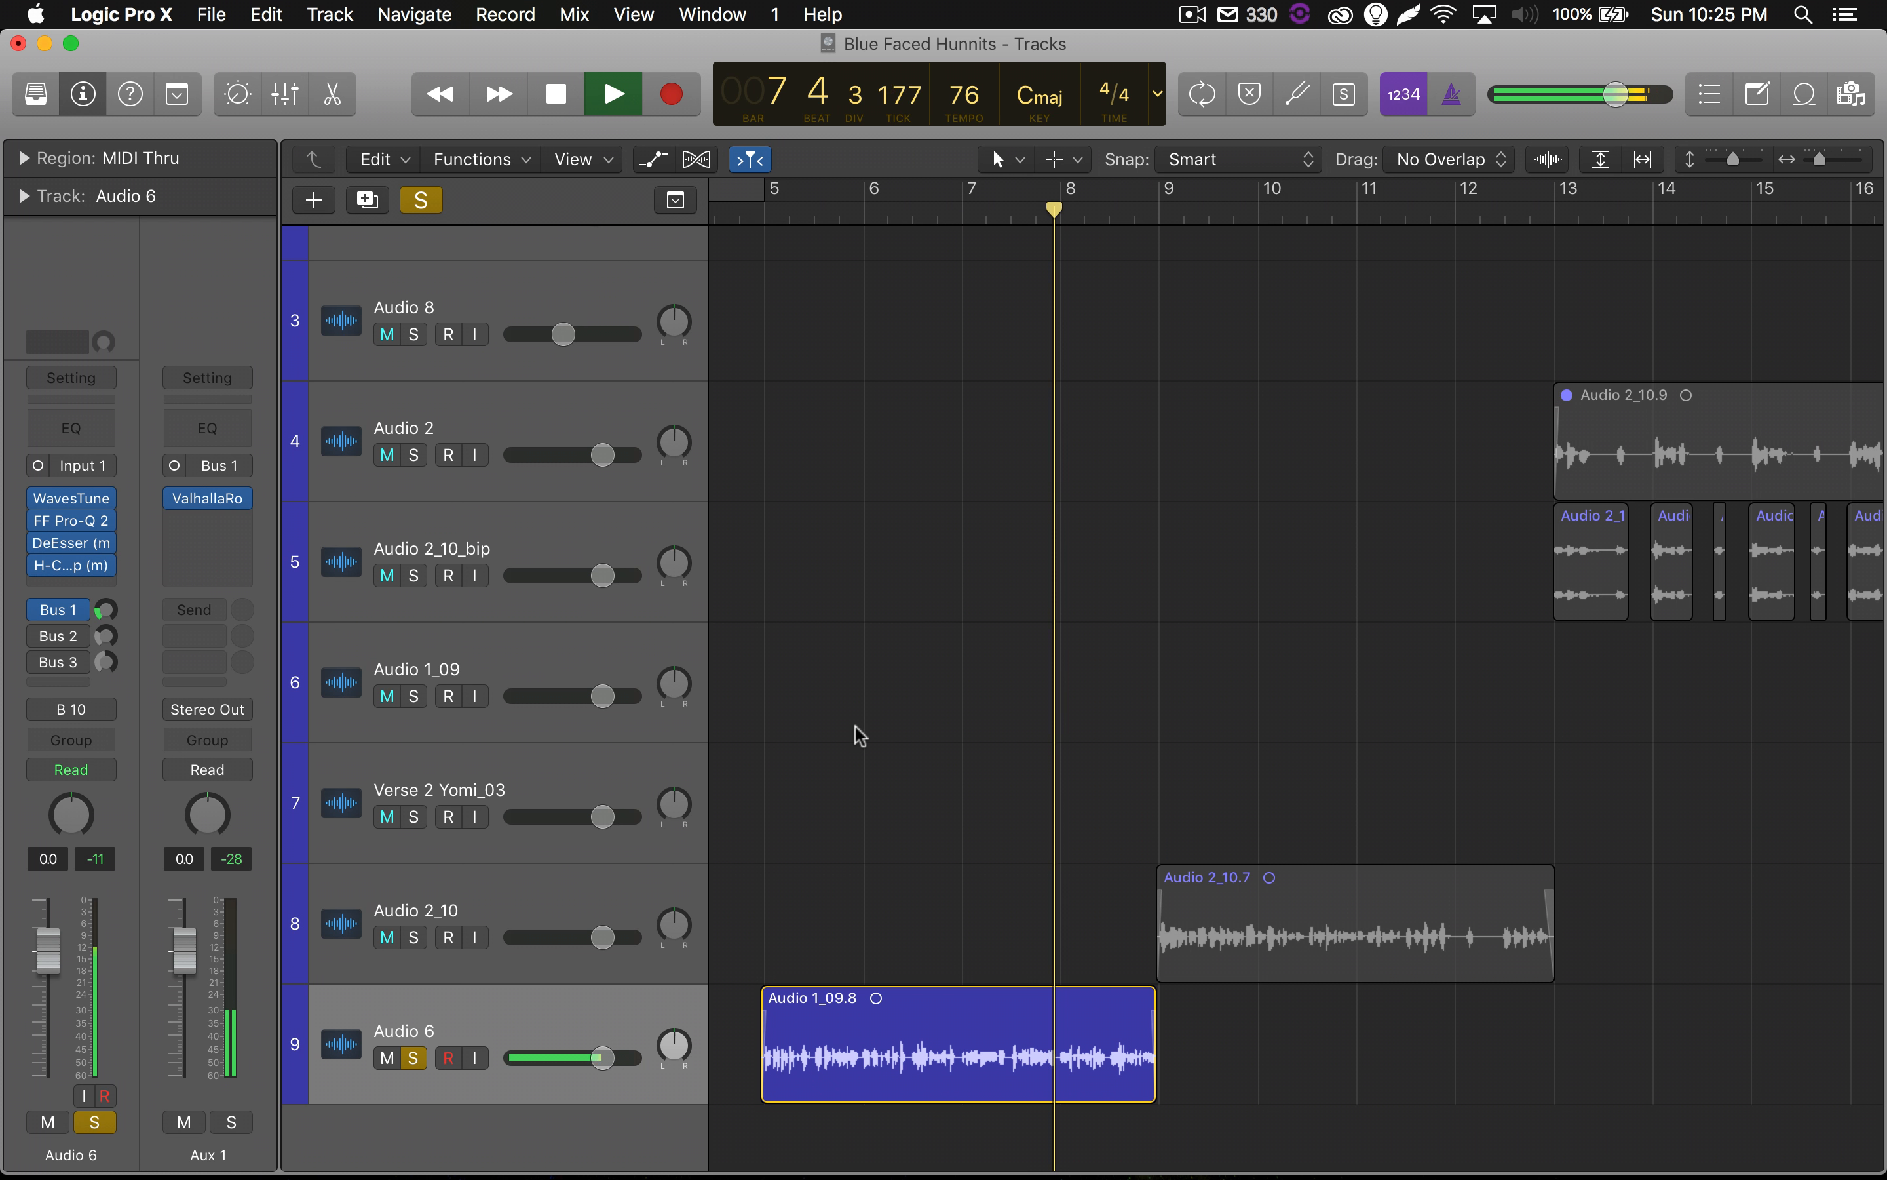
key("space")
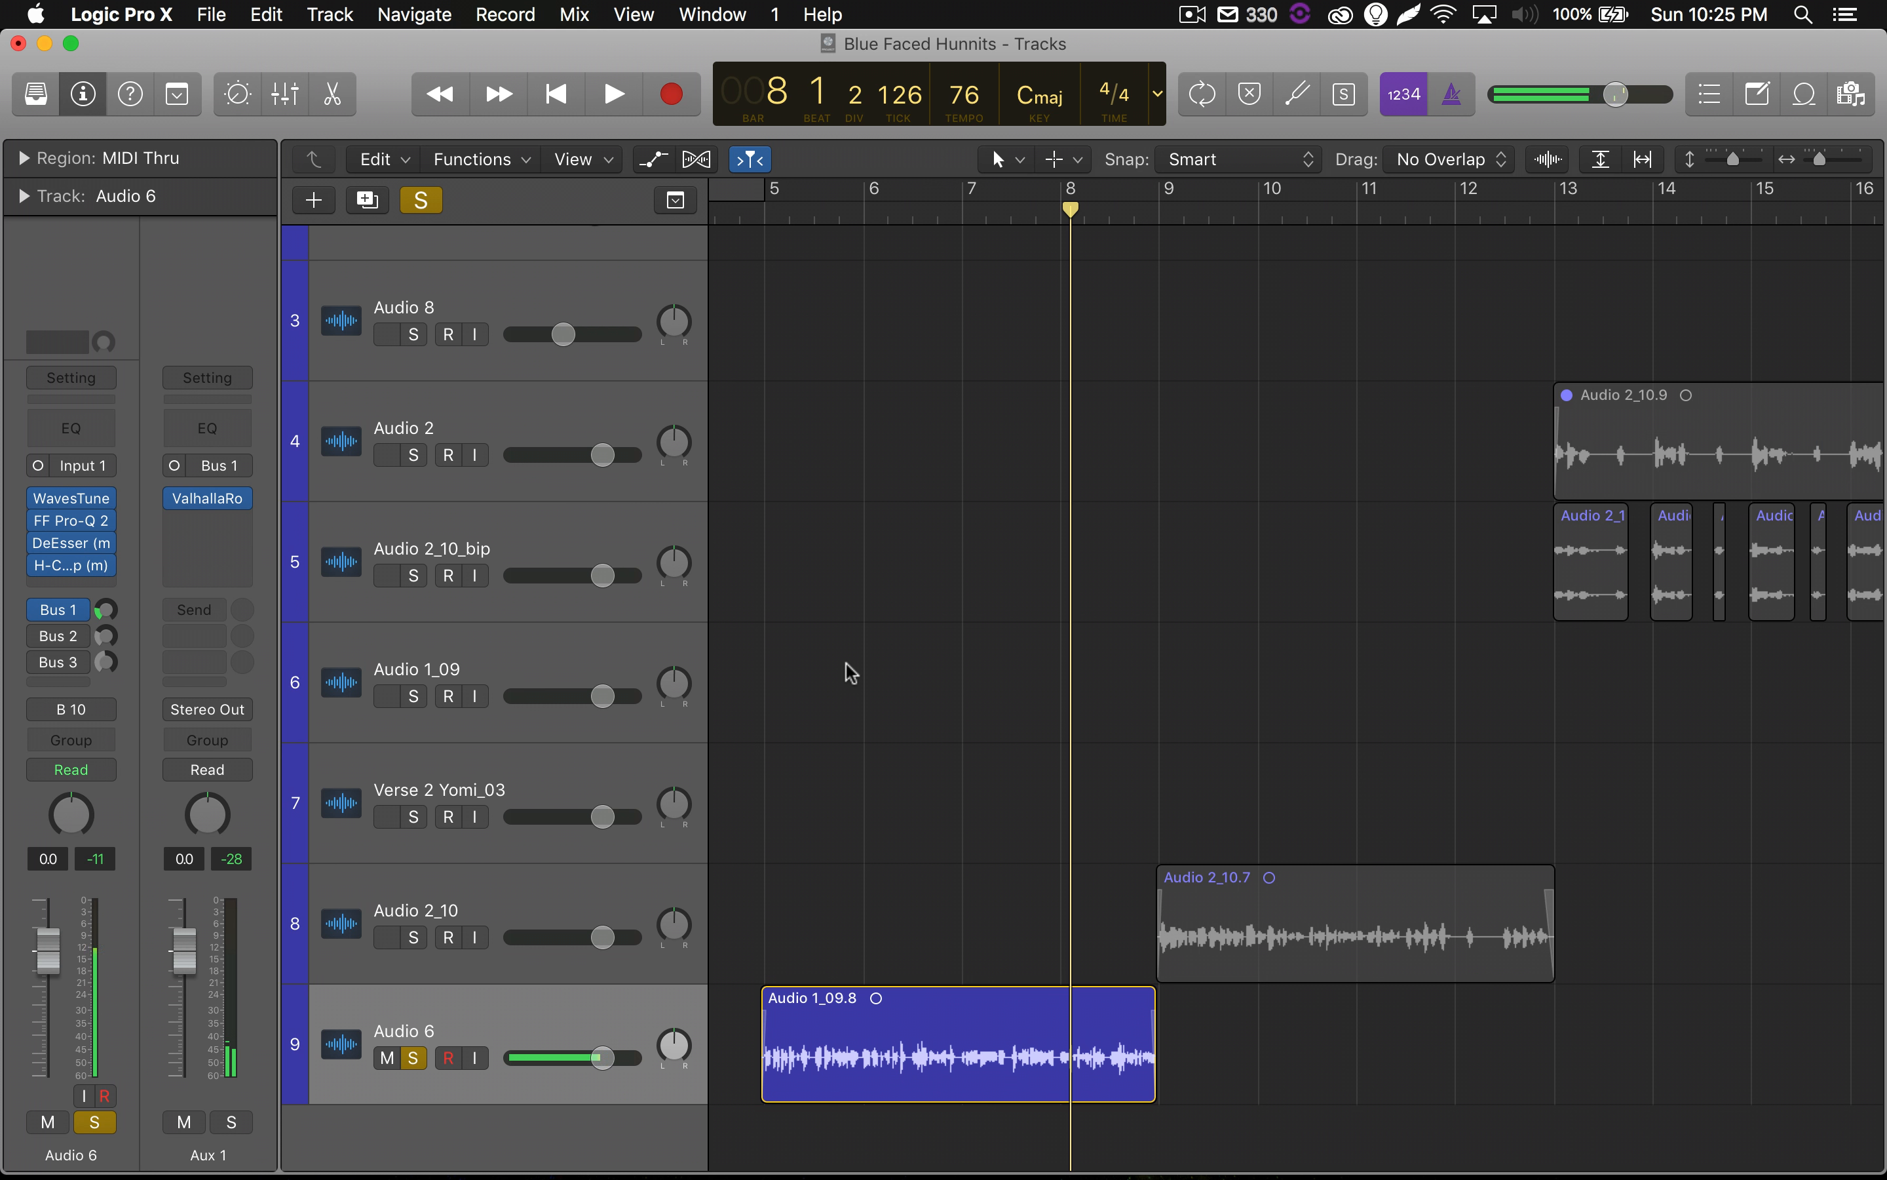
key("super+Left")
key("super+Left")
key("super+Up")
key("super+Up")
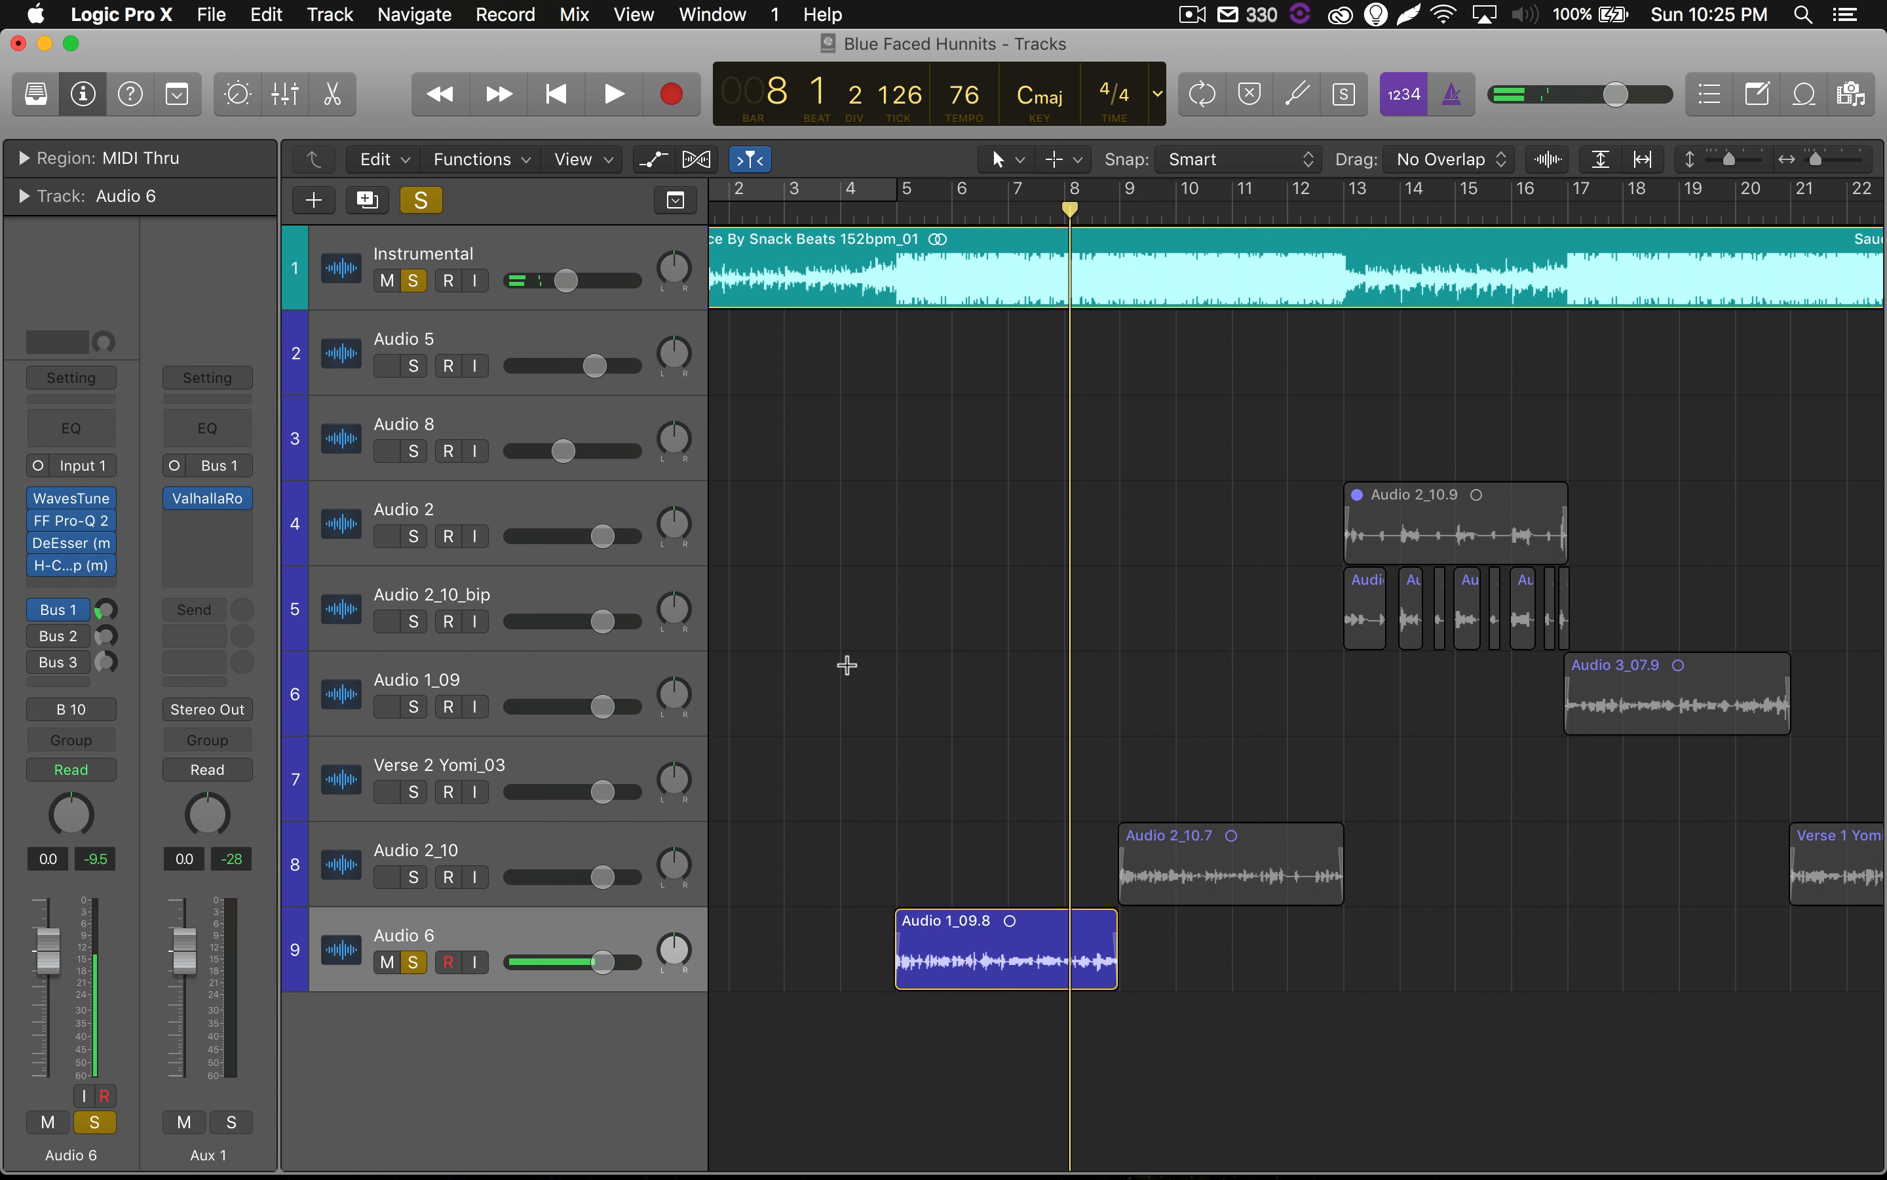
key("super+Down")
key("super+Down")
key("super+Down")
scroll(847, 664, "down", 2)
scroll(847, 664, "right", 3)
scroll(850, 672, "right", 1)
scroll(850, 672, "up", 1)
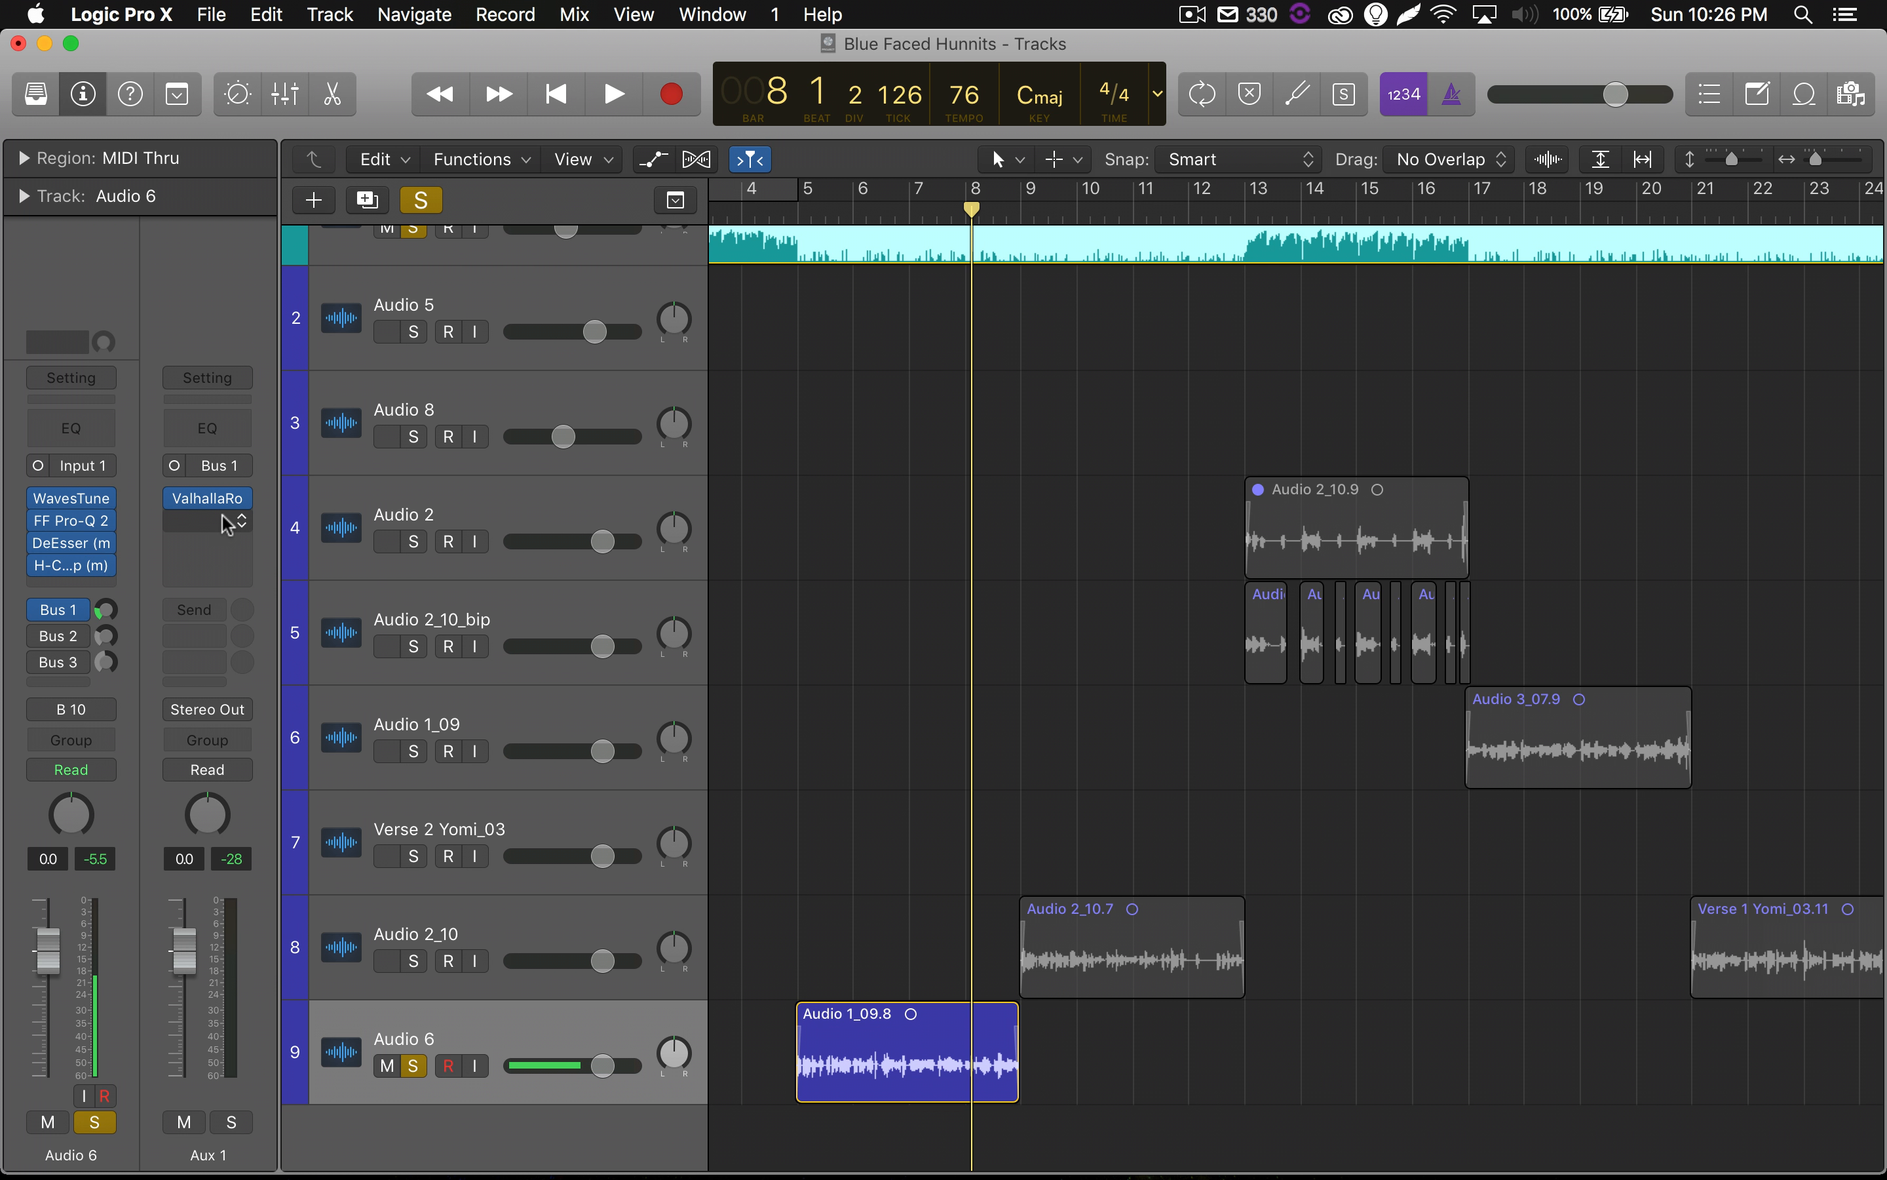
Insert the Waves RVerb (s) plug-in below ValhallaRoom on the Aux 1 channel strip.
left_click(242, 527)
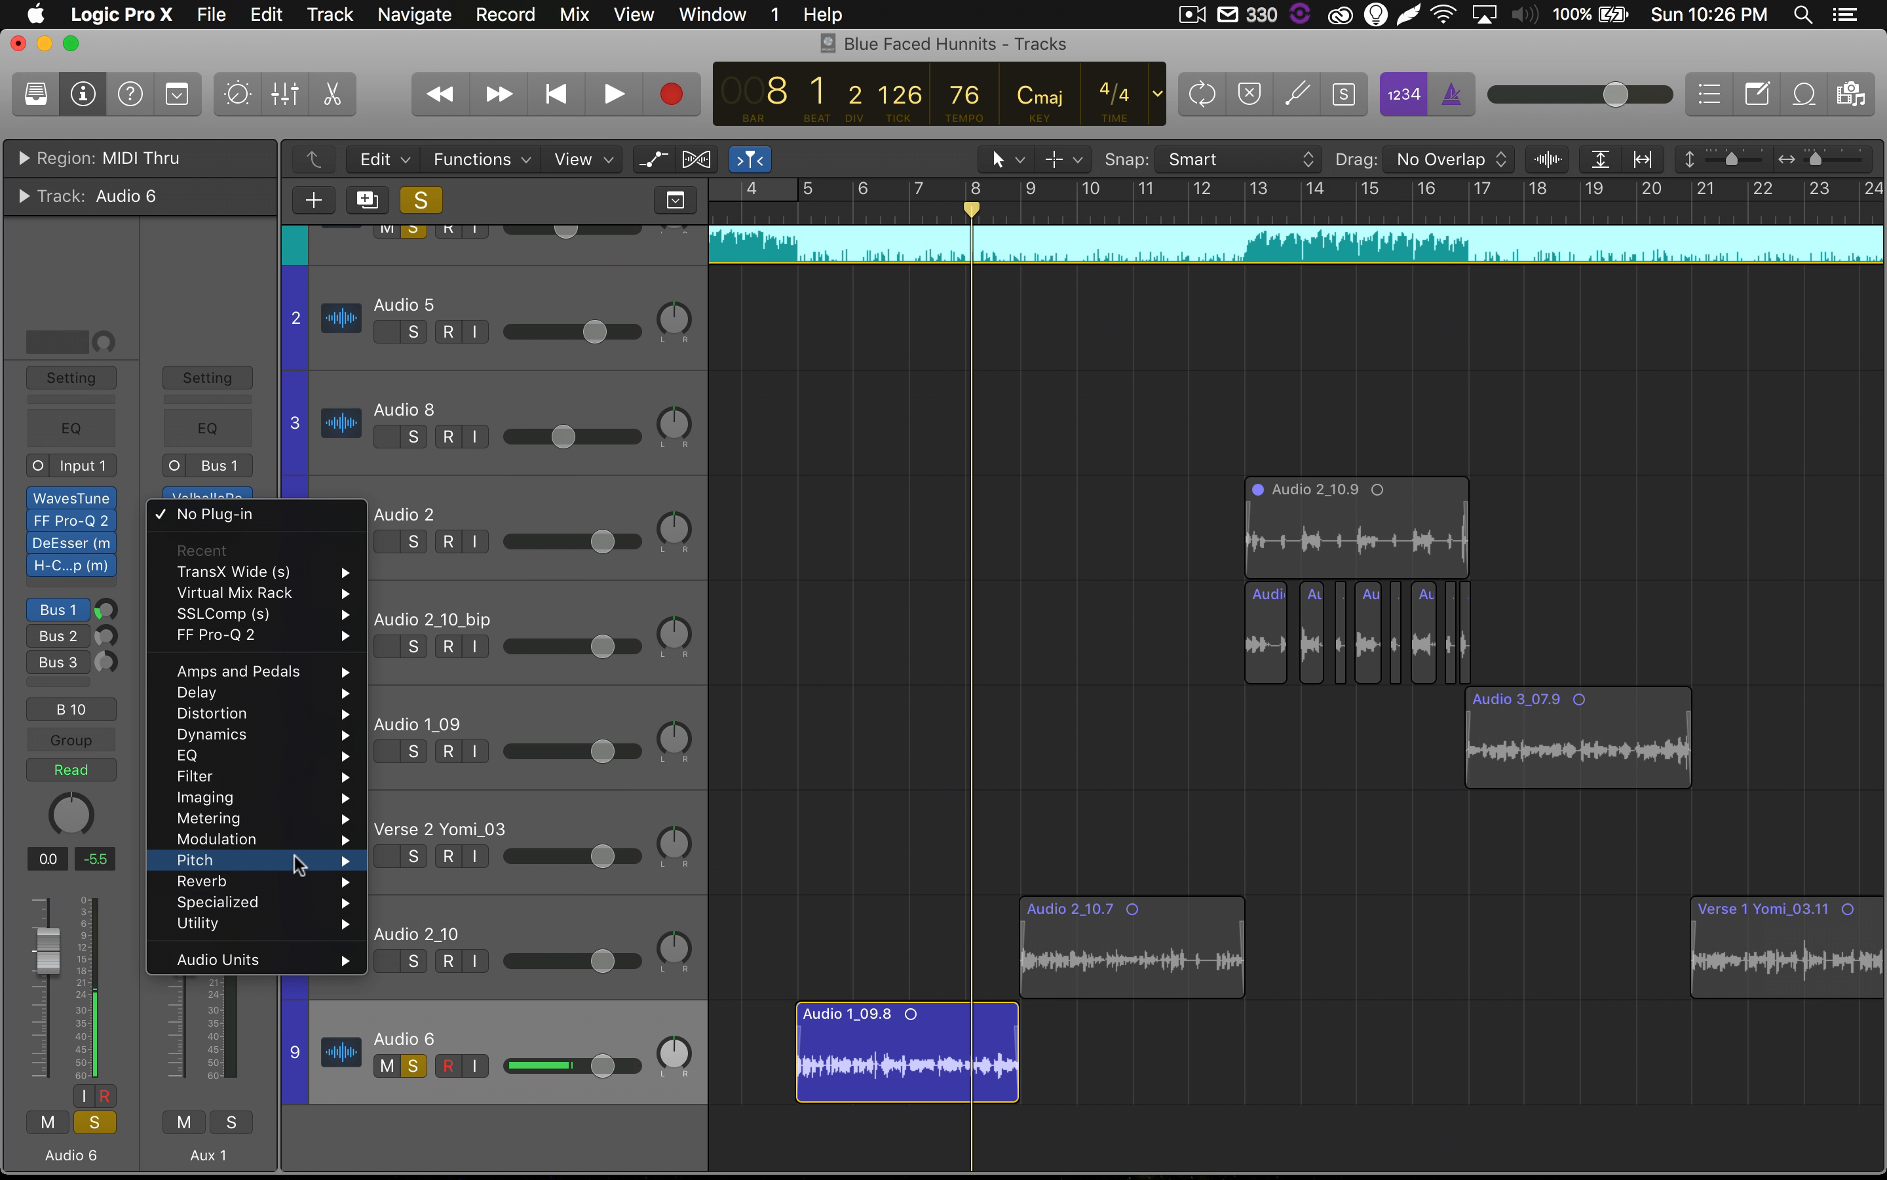
mouse_move(293, 881)
mouse_move(336, 960)
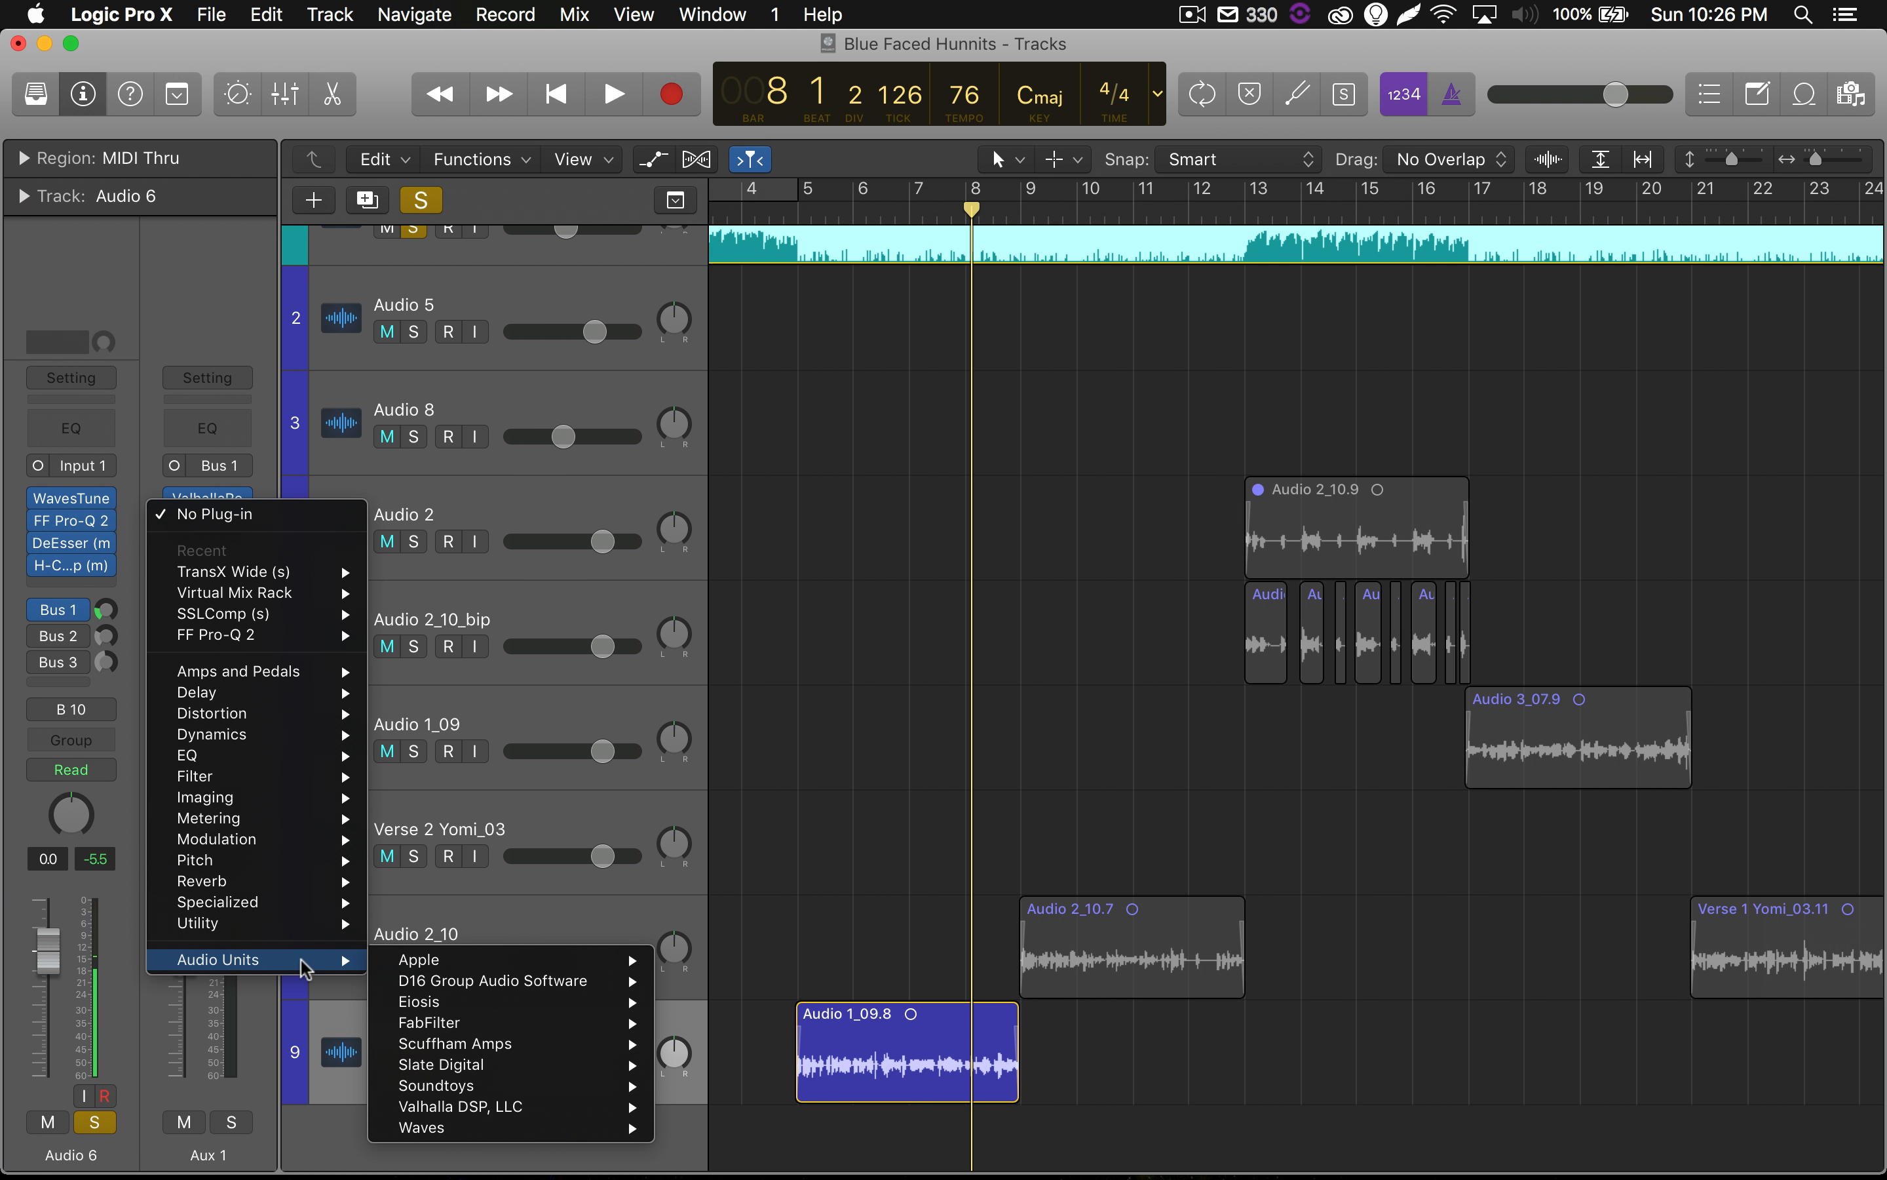
mouse_move(499, 1106)
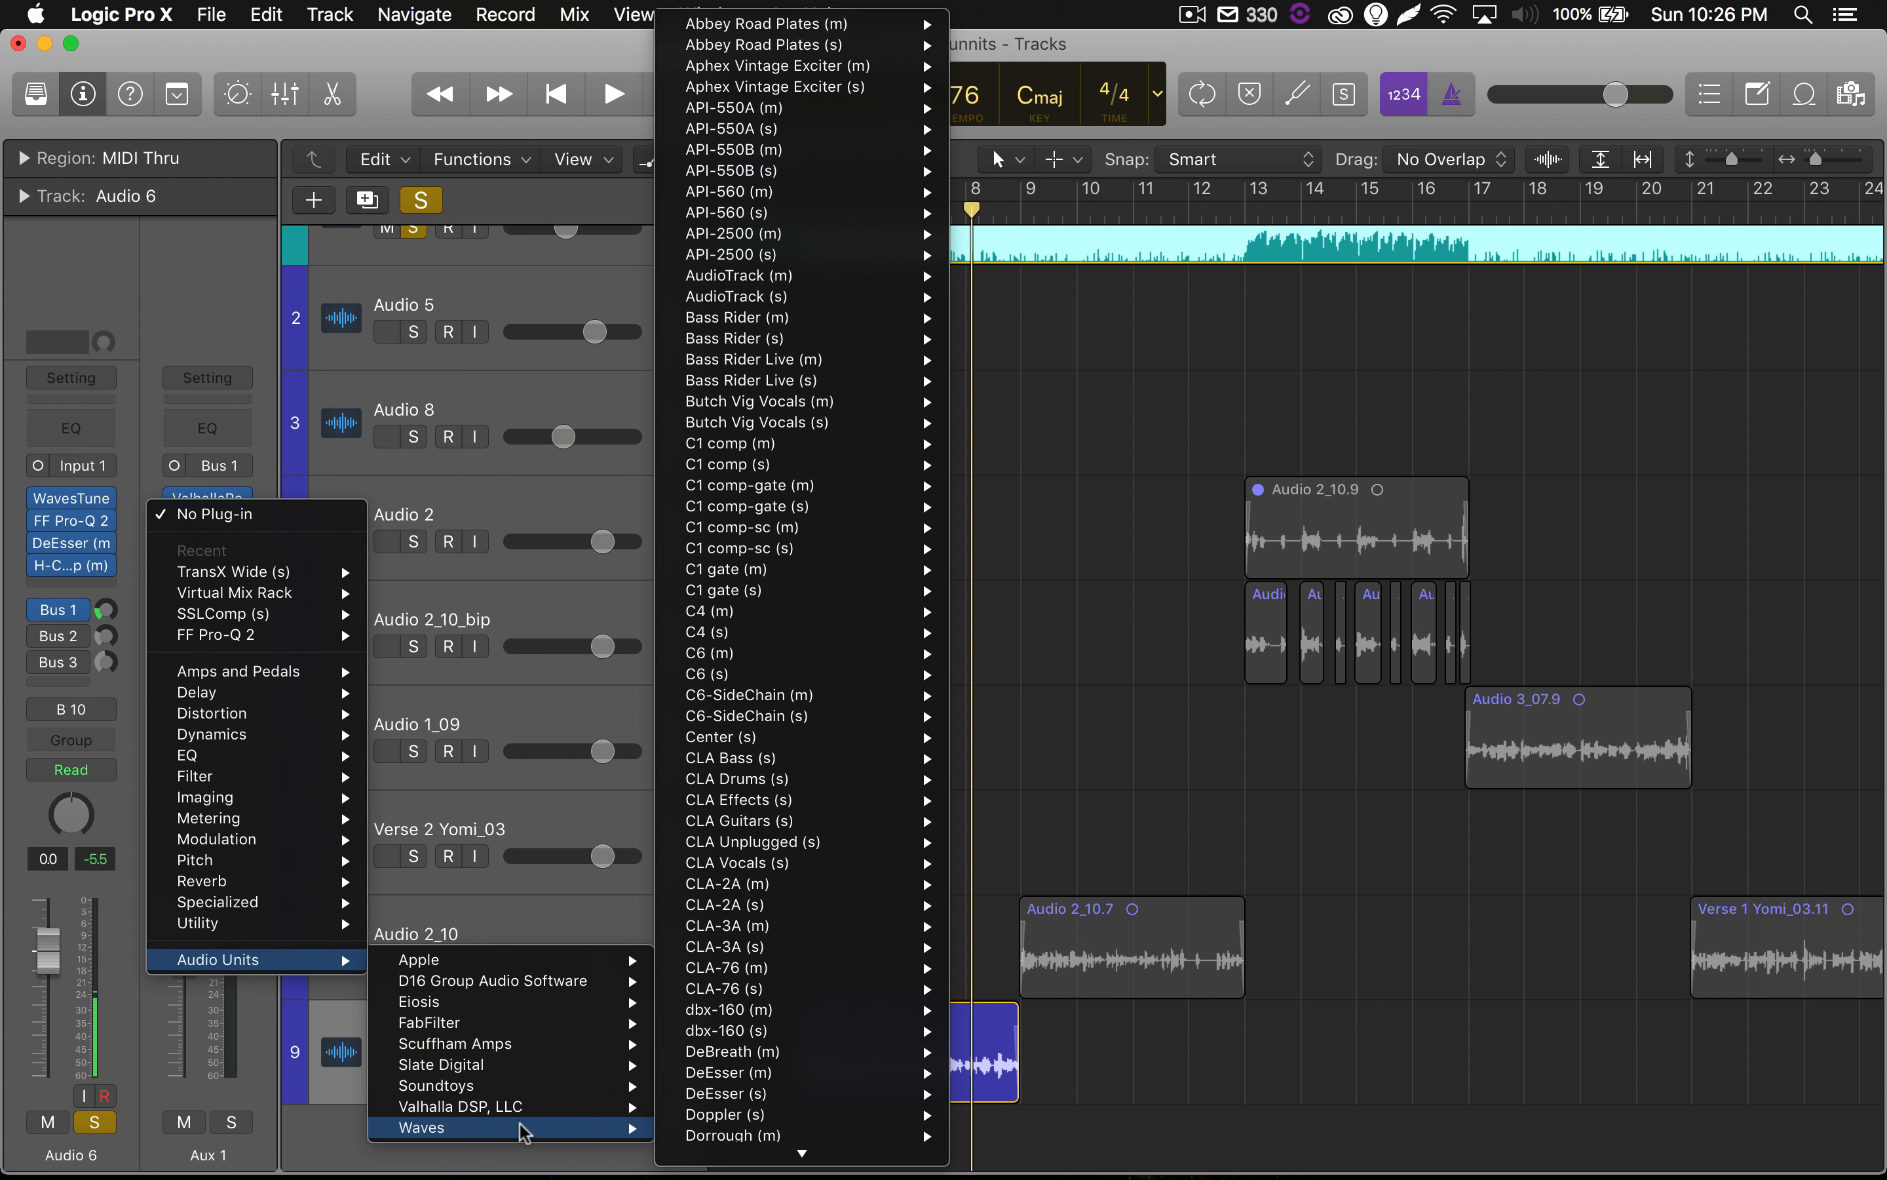
scroll(741, 1049, "down", 10)
scroll(745, 1049, "down", 15)
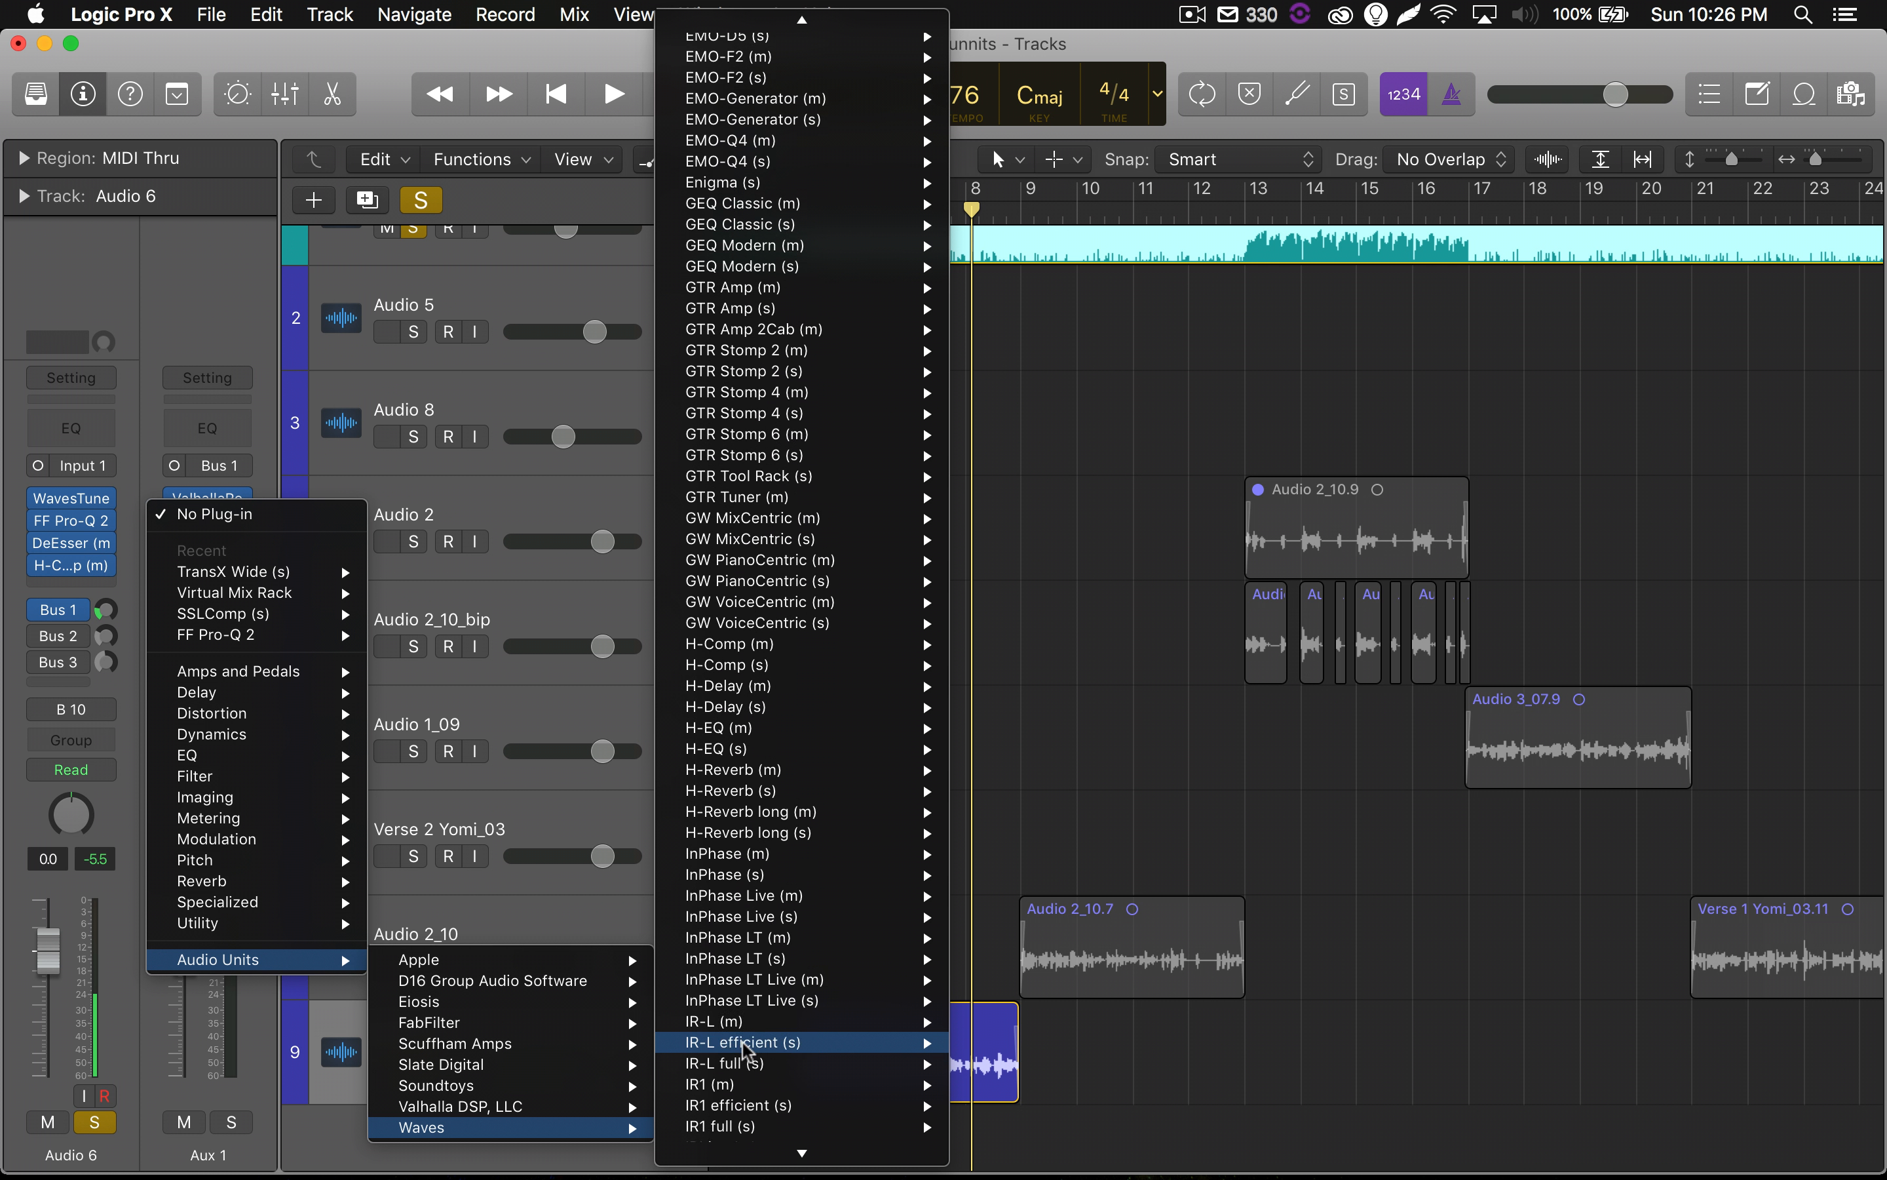
scroll(745, 1049, "down", 15)
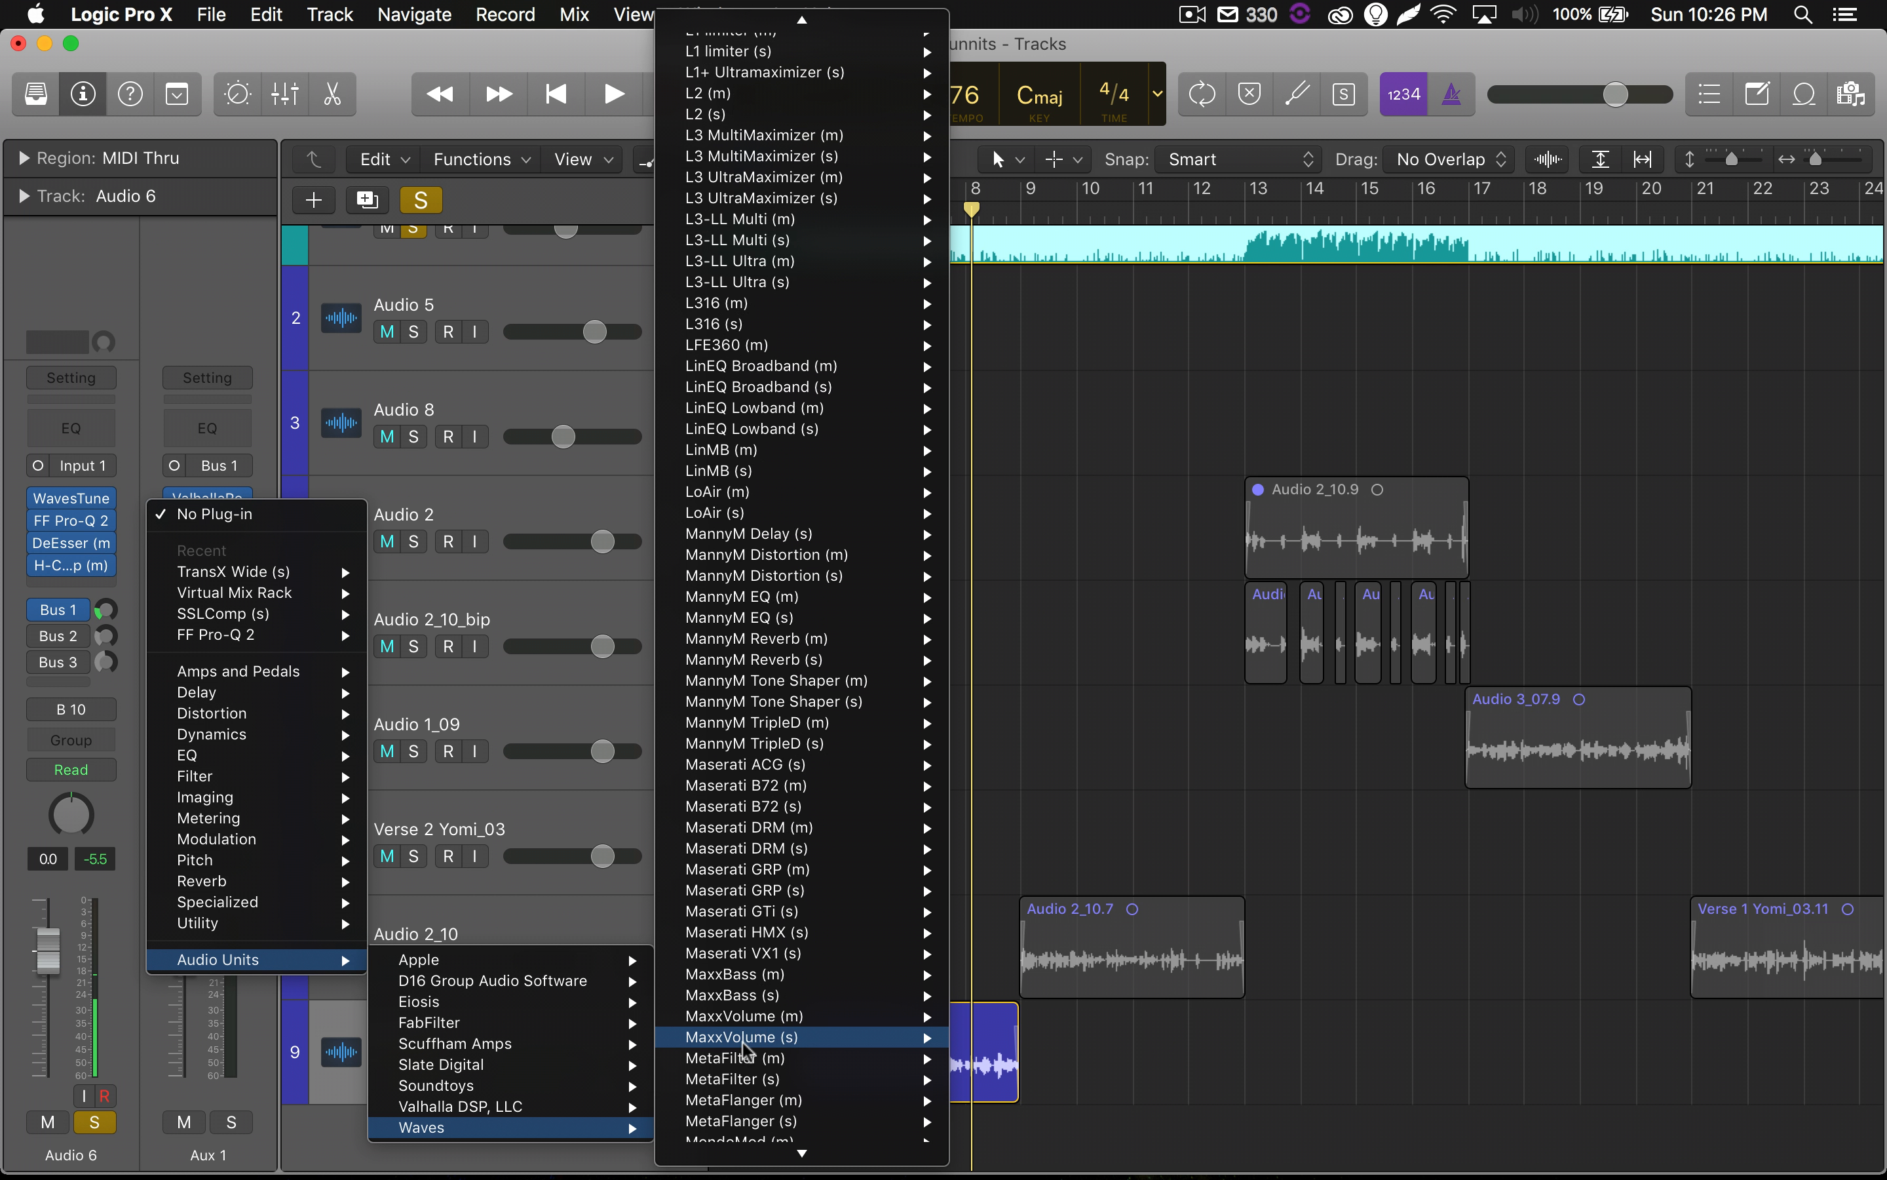
scroll(743, 1046, "down", 15)
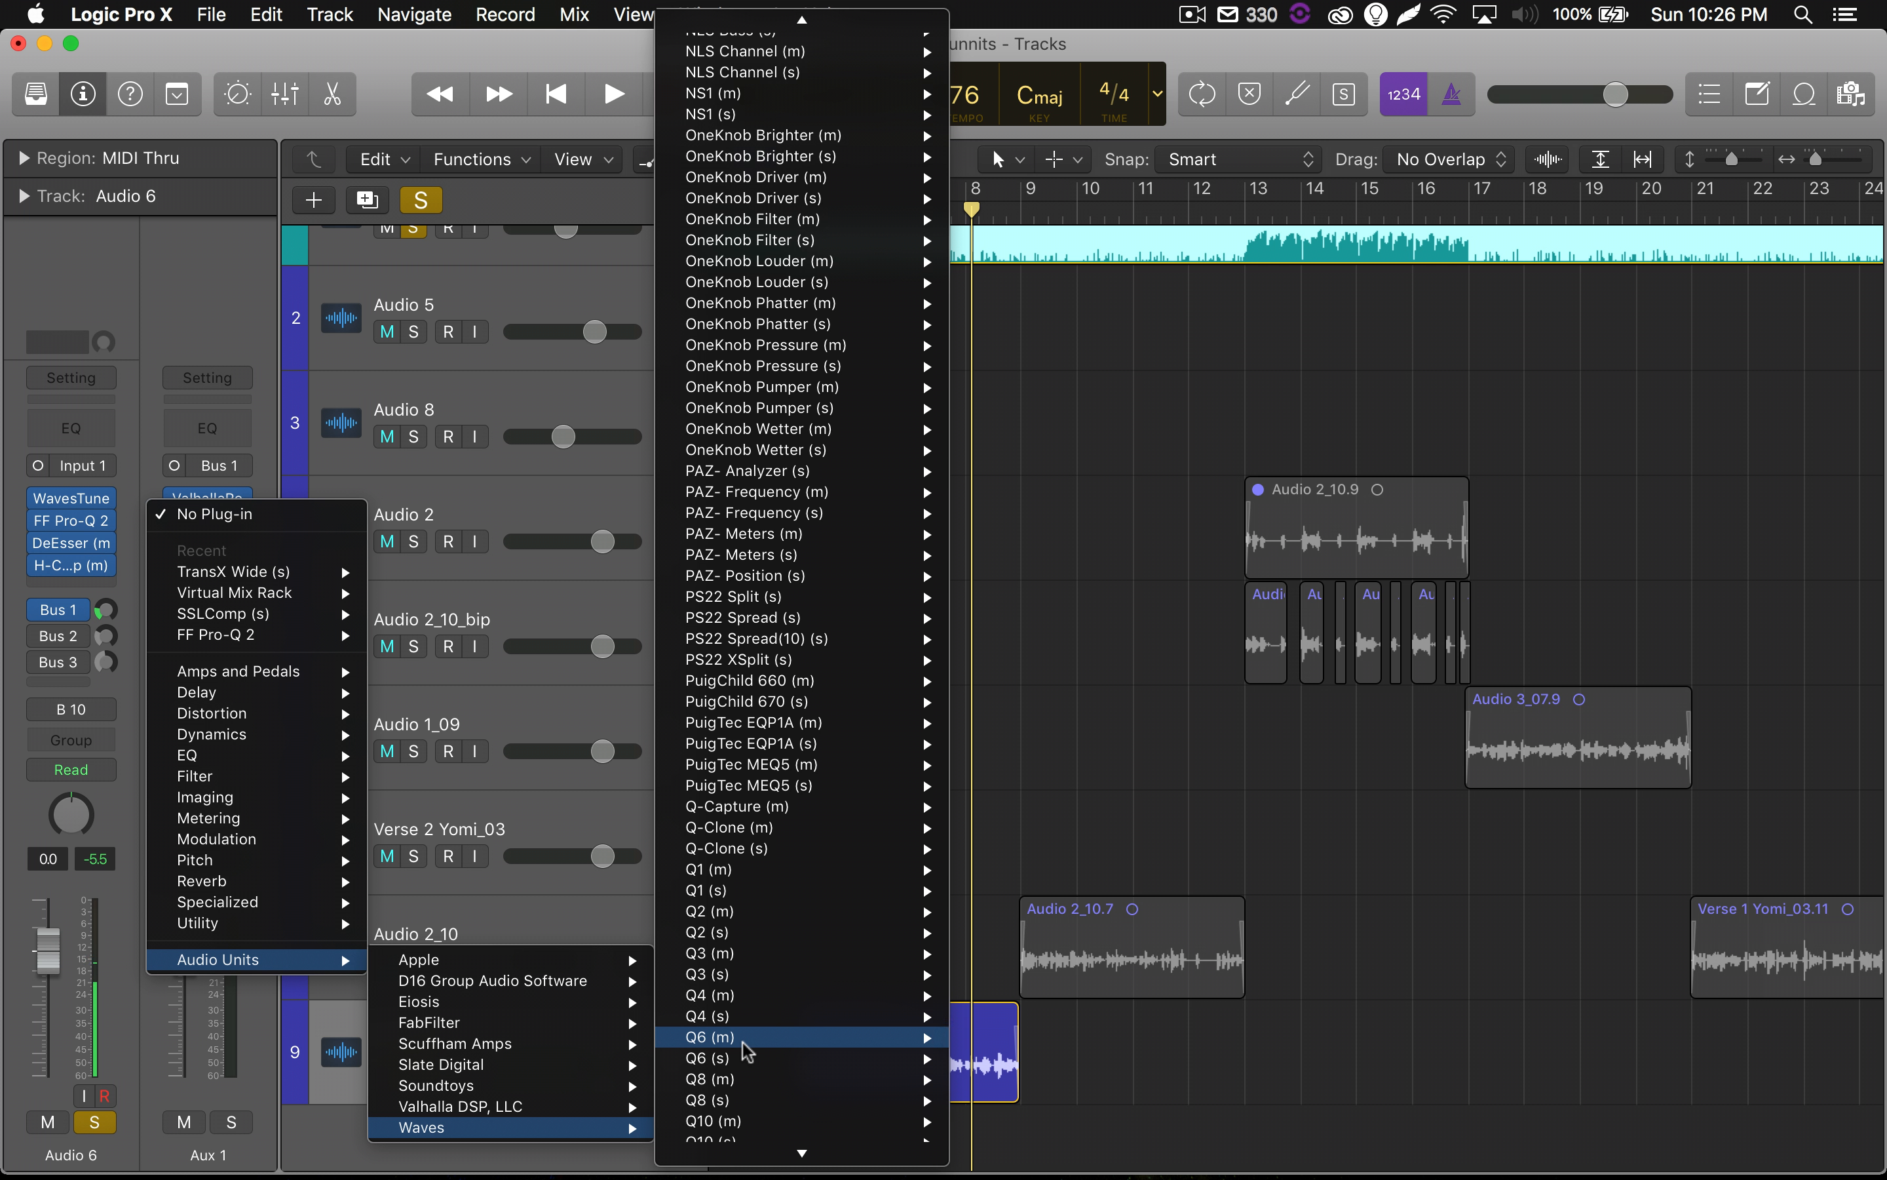
scroll(743, 1045, "down", 12)
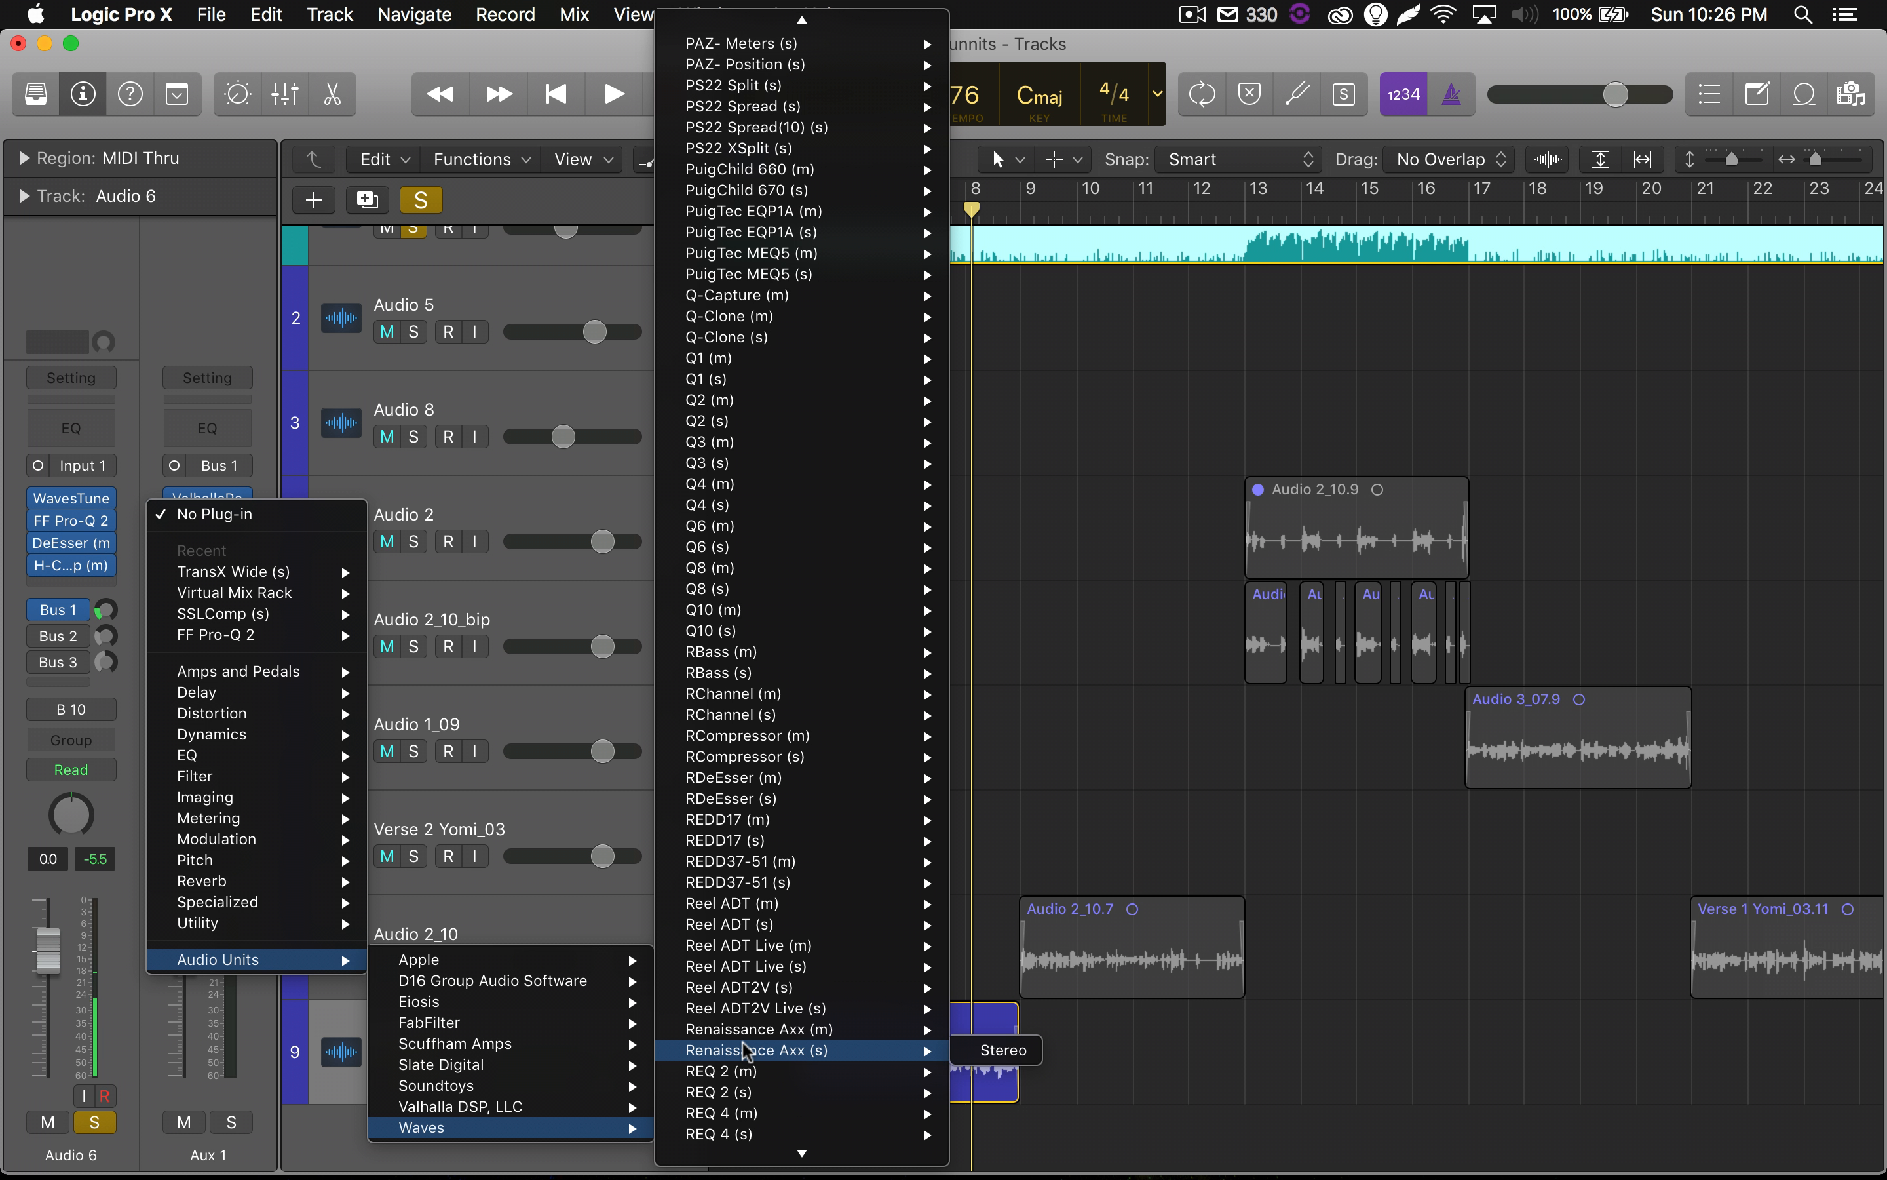
scroll(746, 1049, "down", 15)
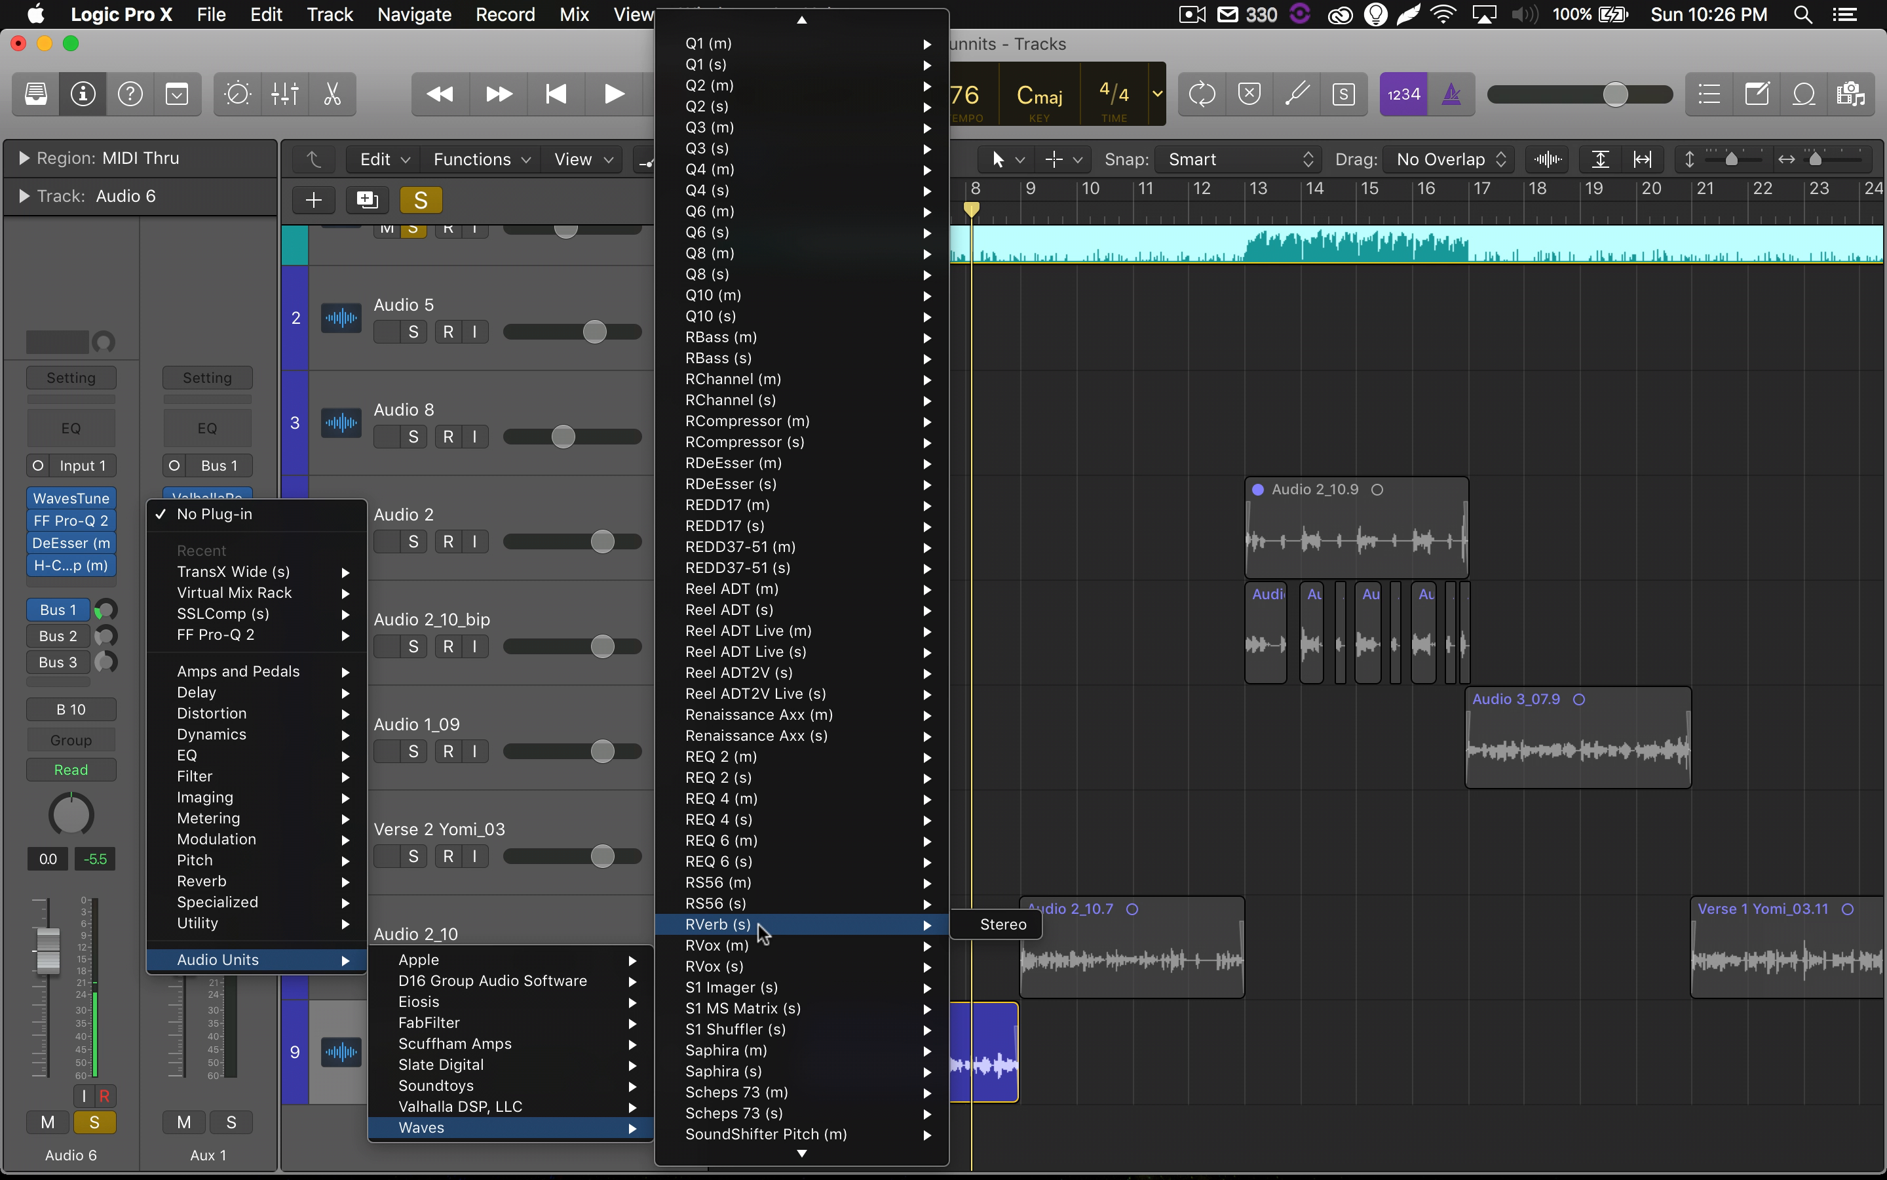
left_click(758, 924)
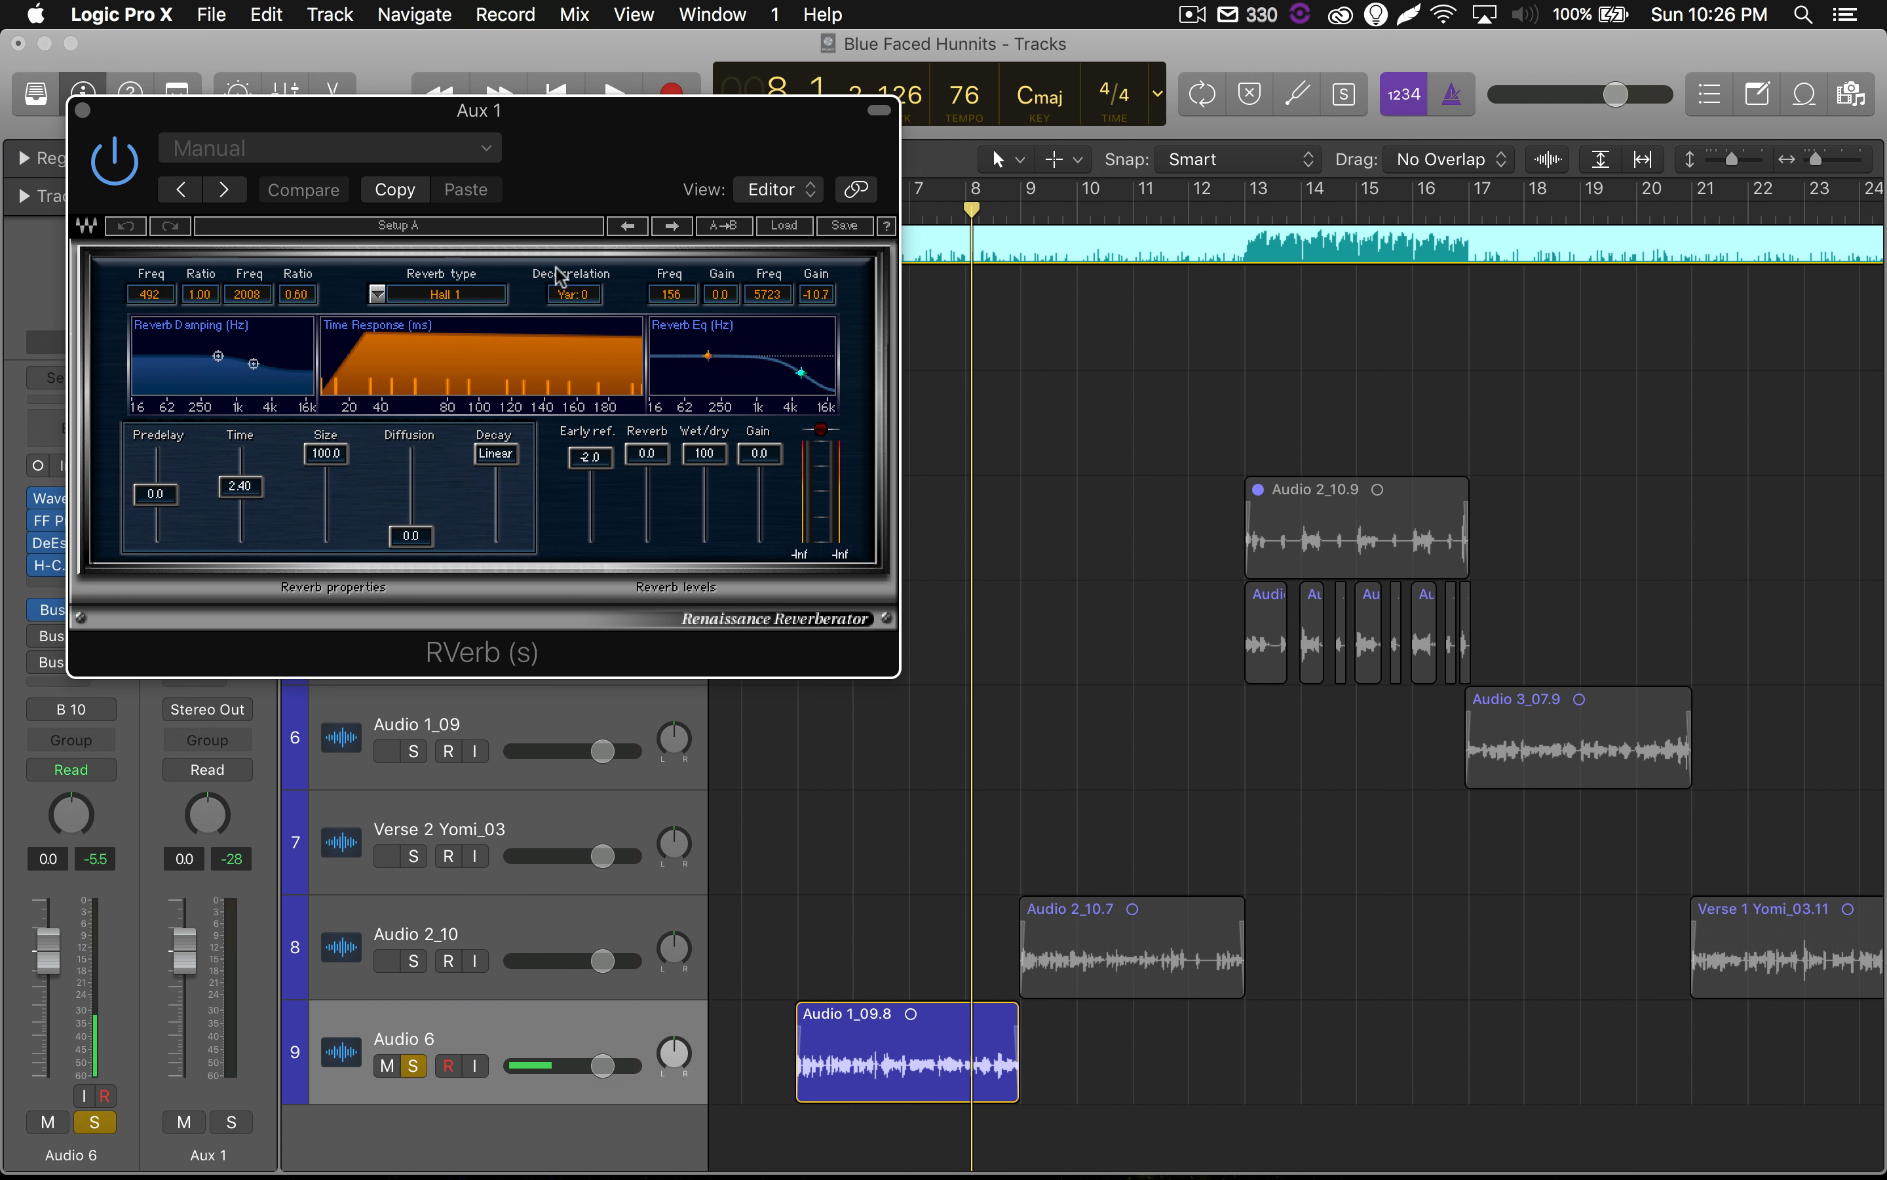
left_click_drag(549, 203, 686, 349)
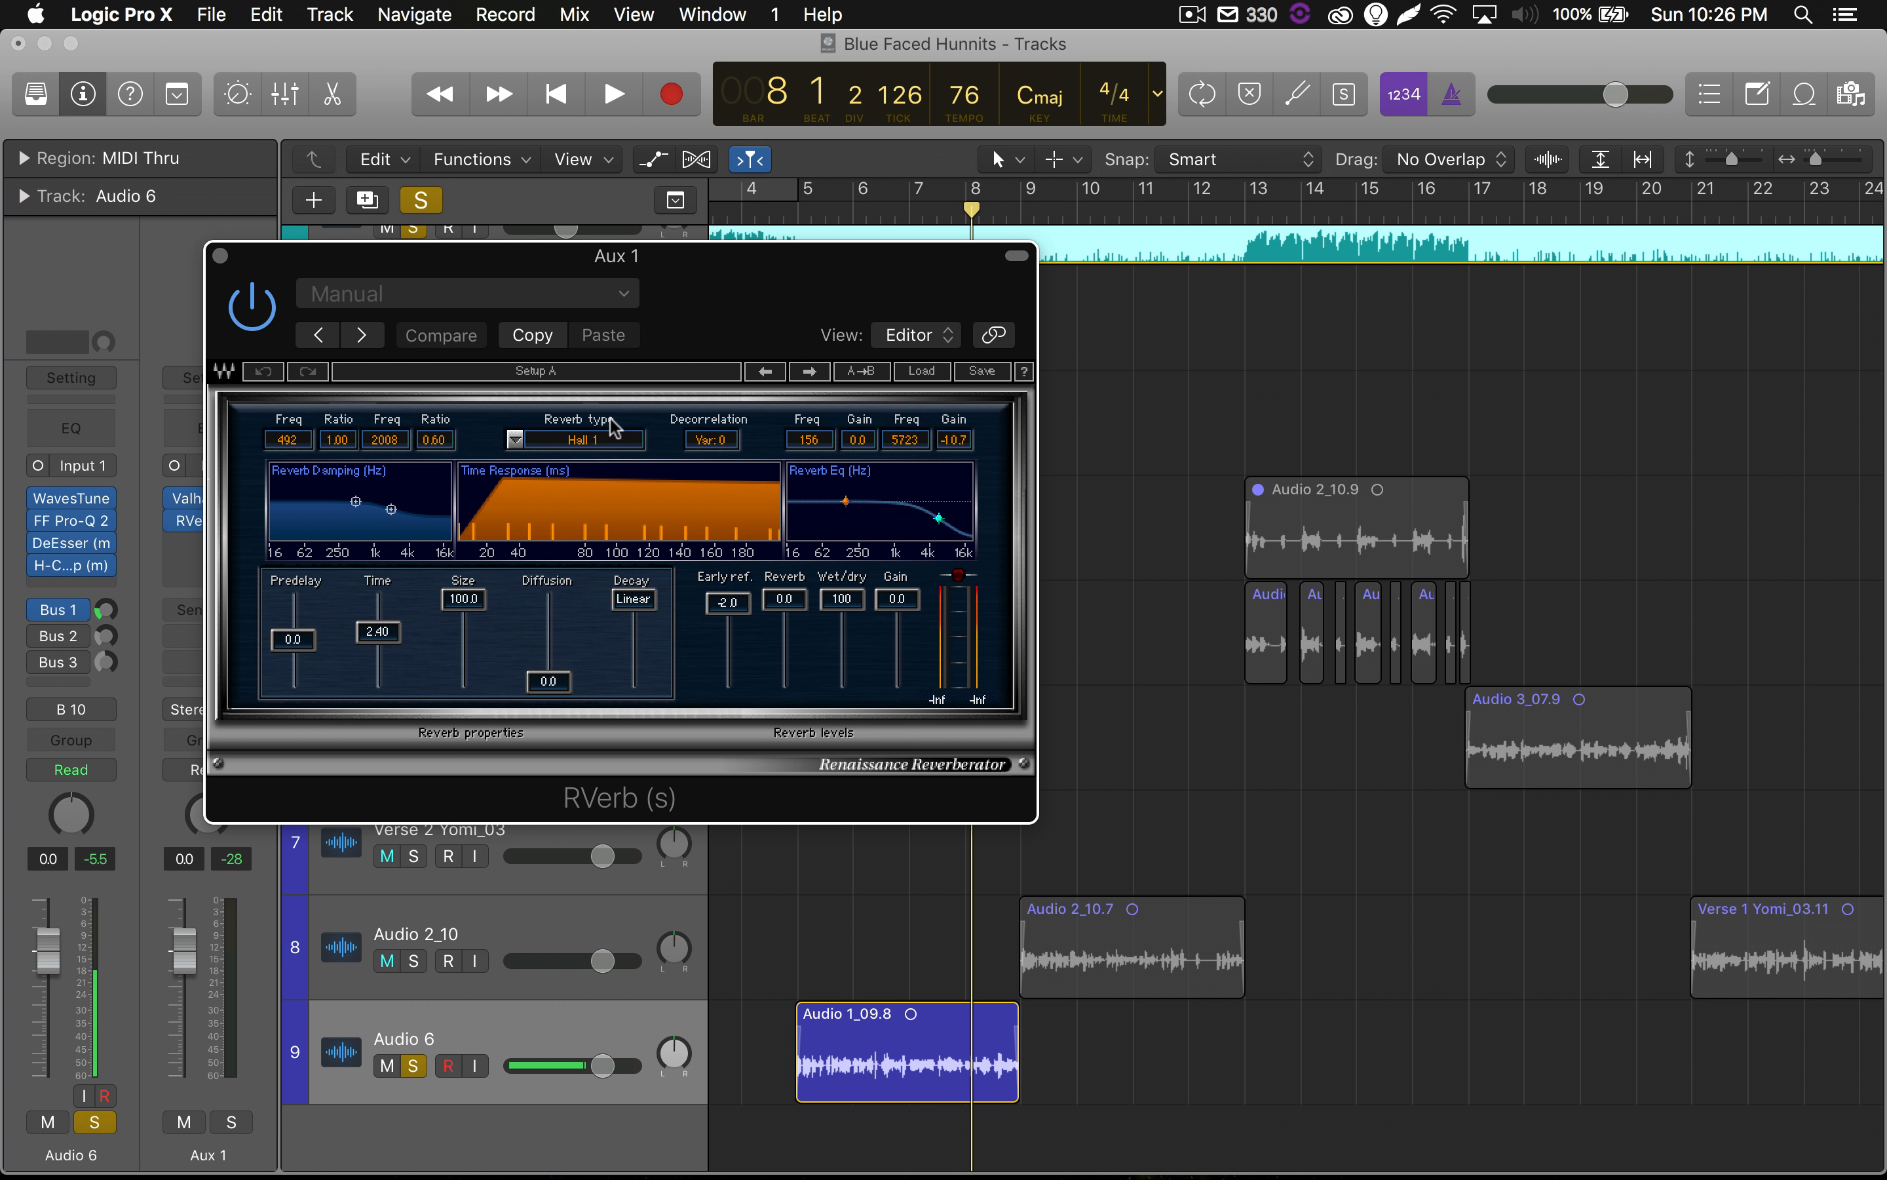
Set RVerb's reverb type to Plate 1 and its predelay to 13.1, and play the vocal with the instrumental.
left_click(515, 439)
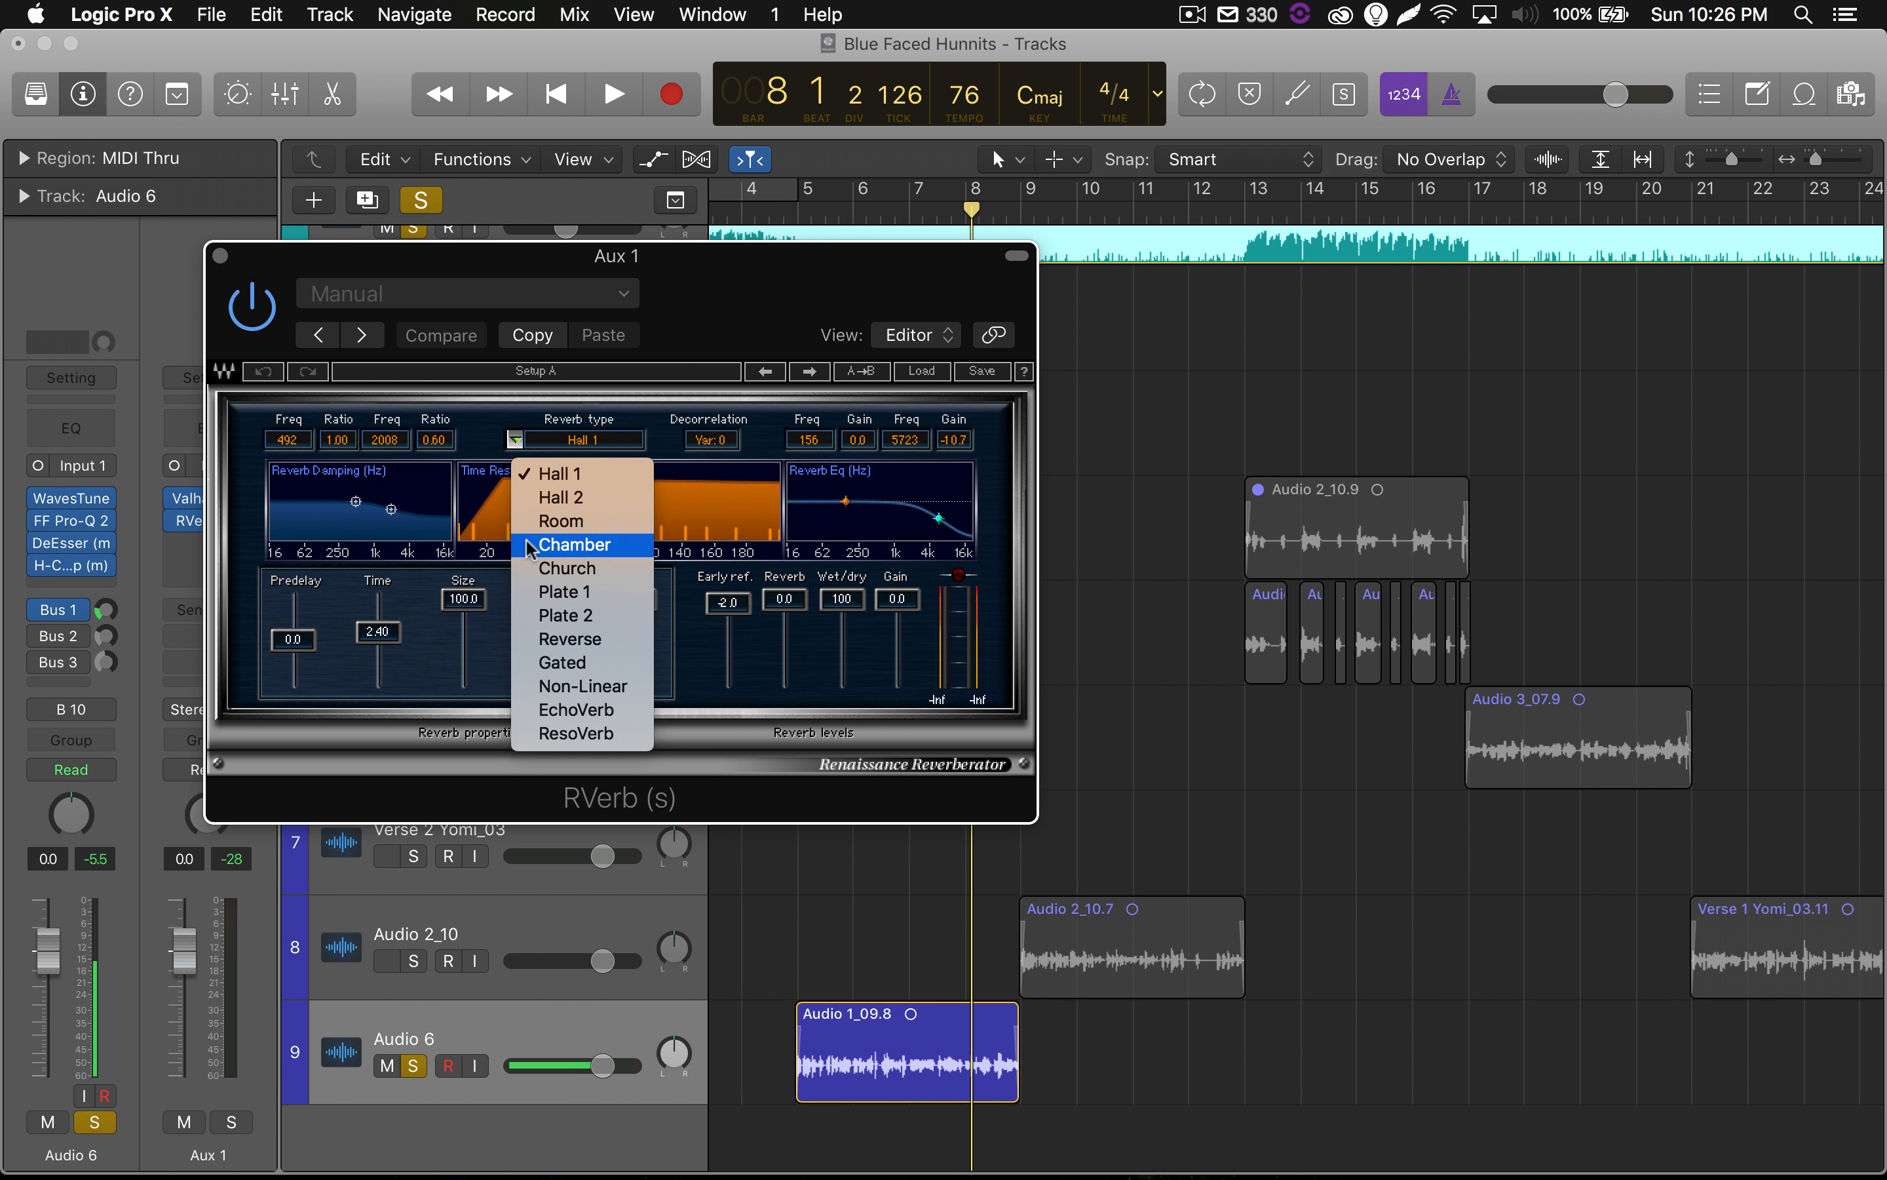
left_click(551, 595)
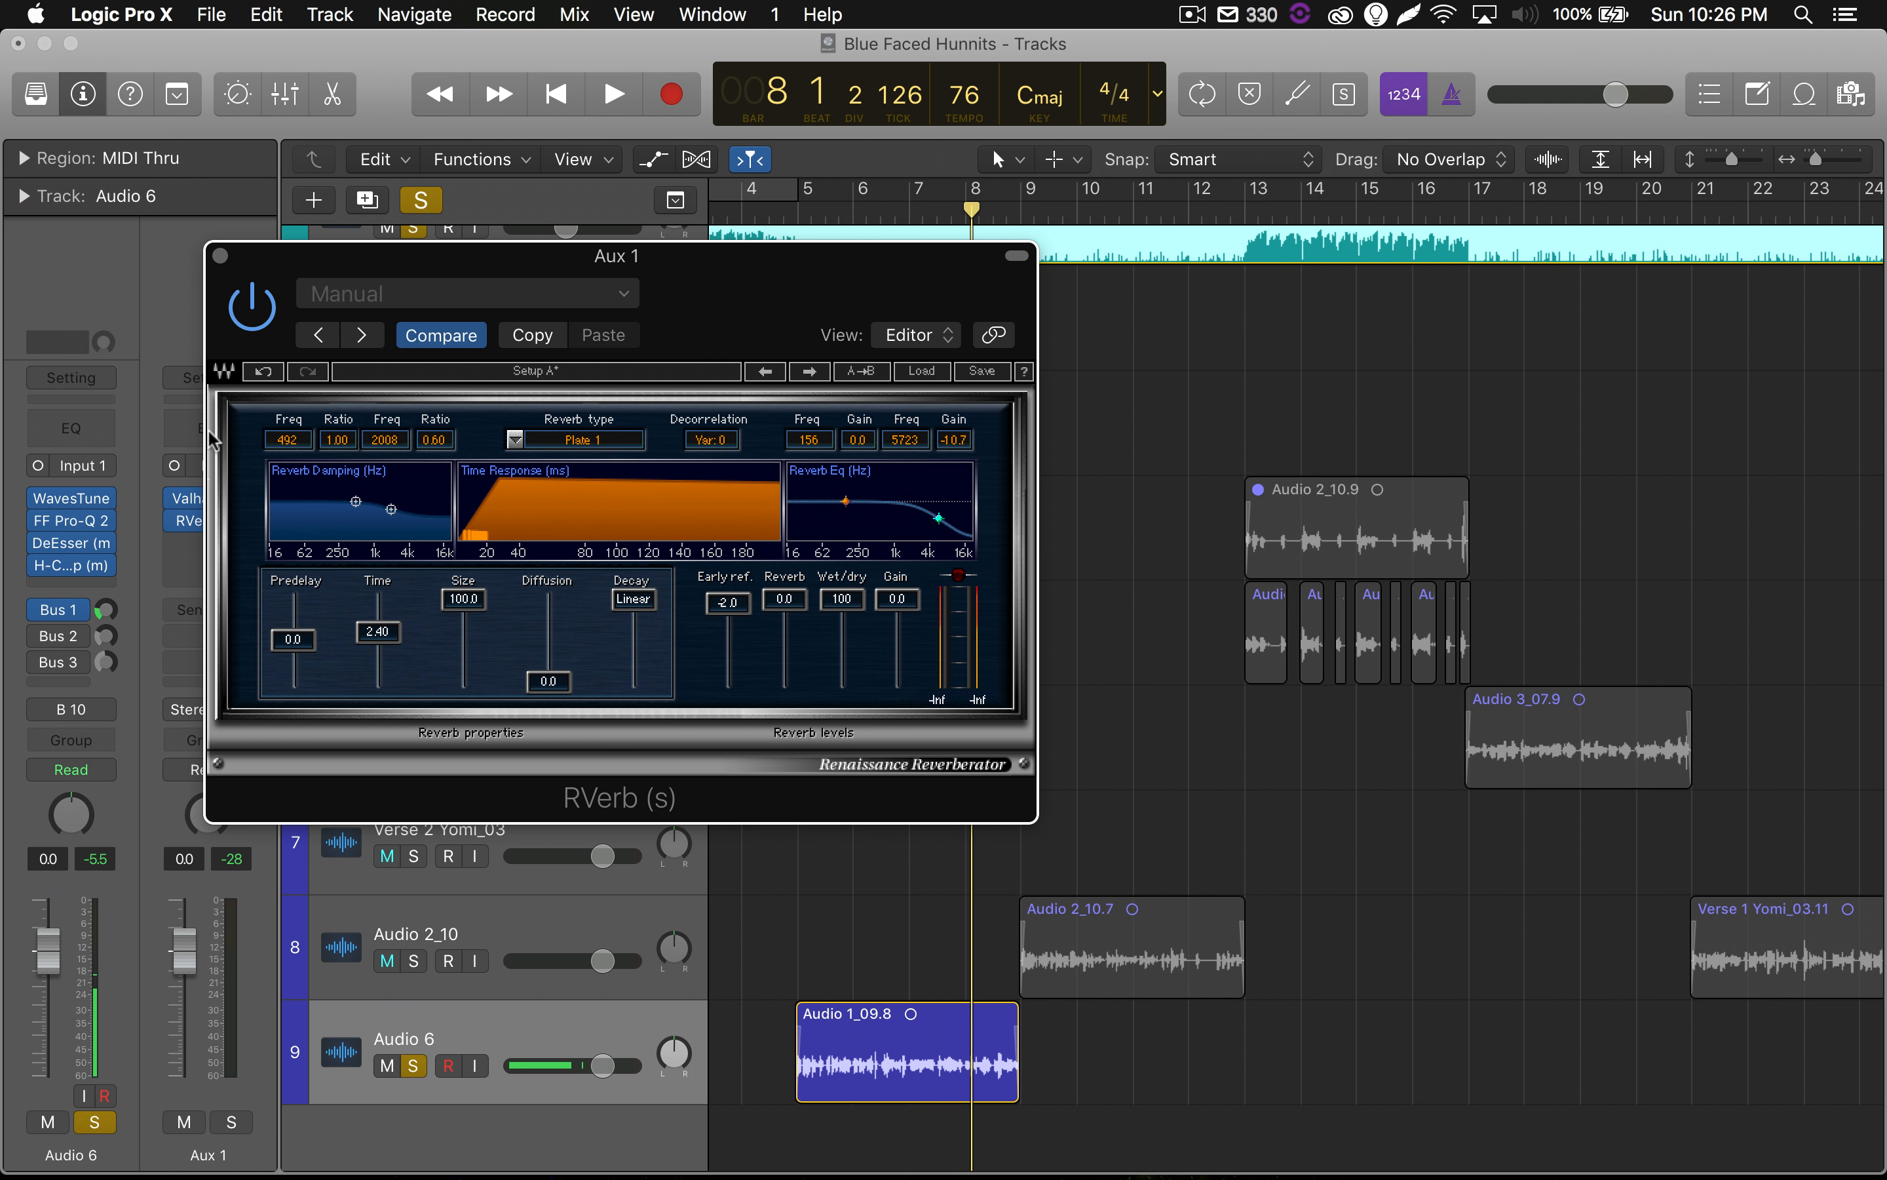
left_click_drag(437, 265, 328, 238)
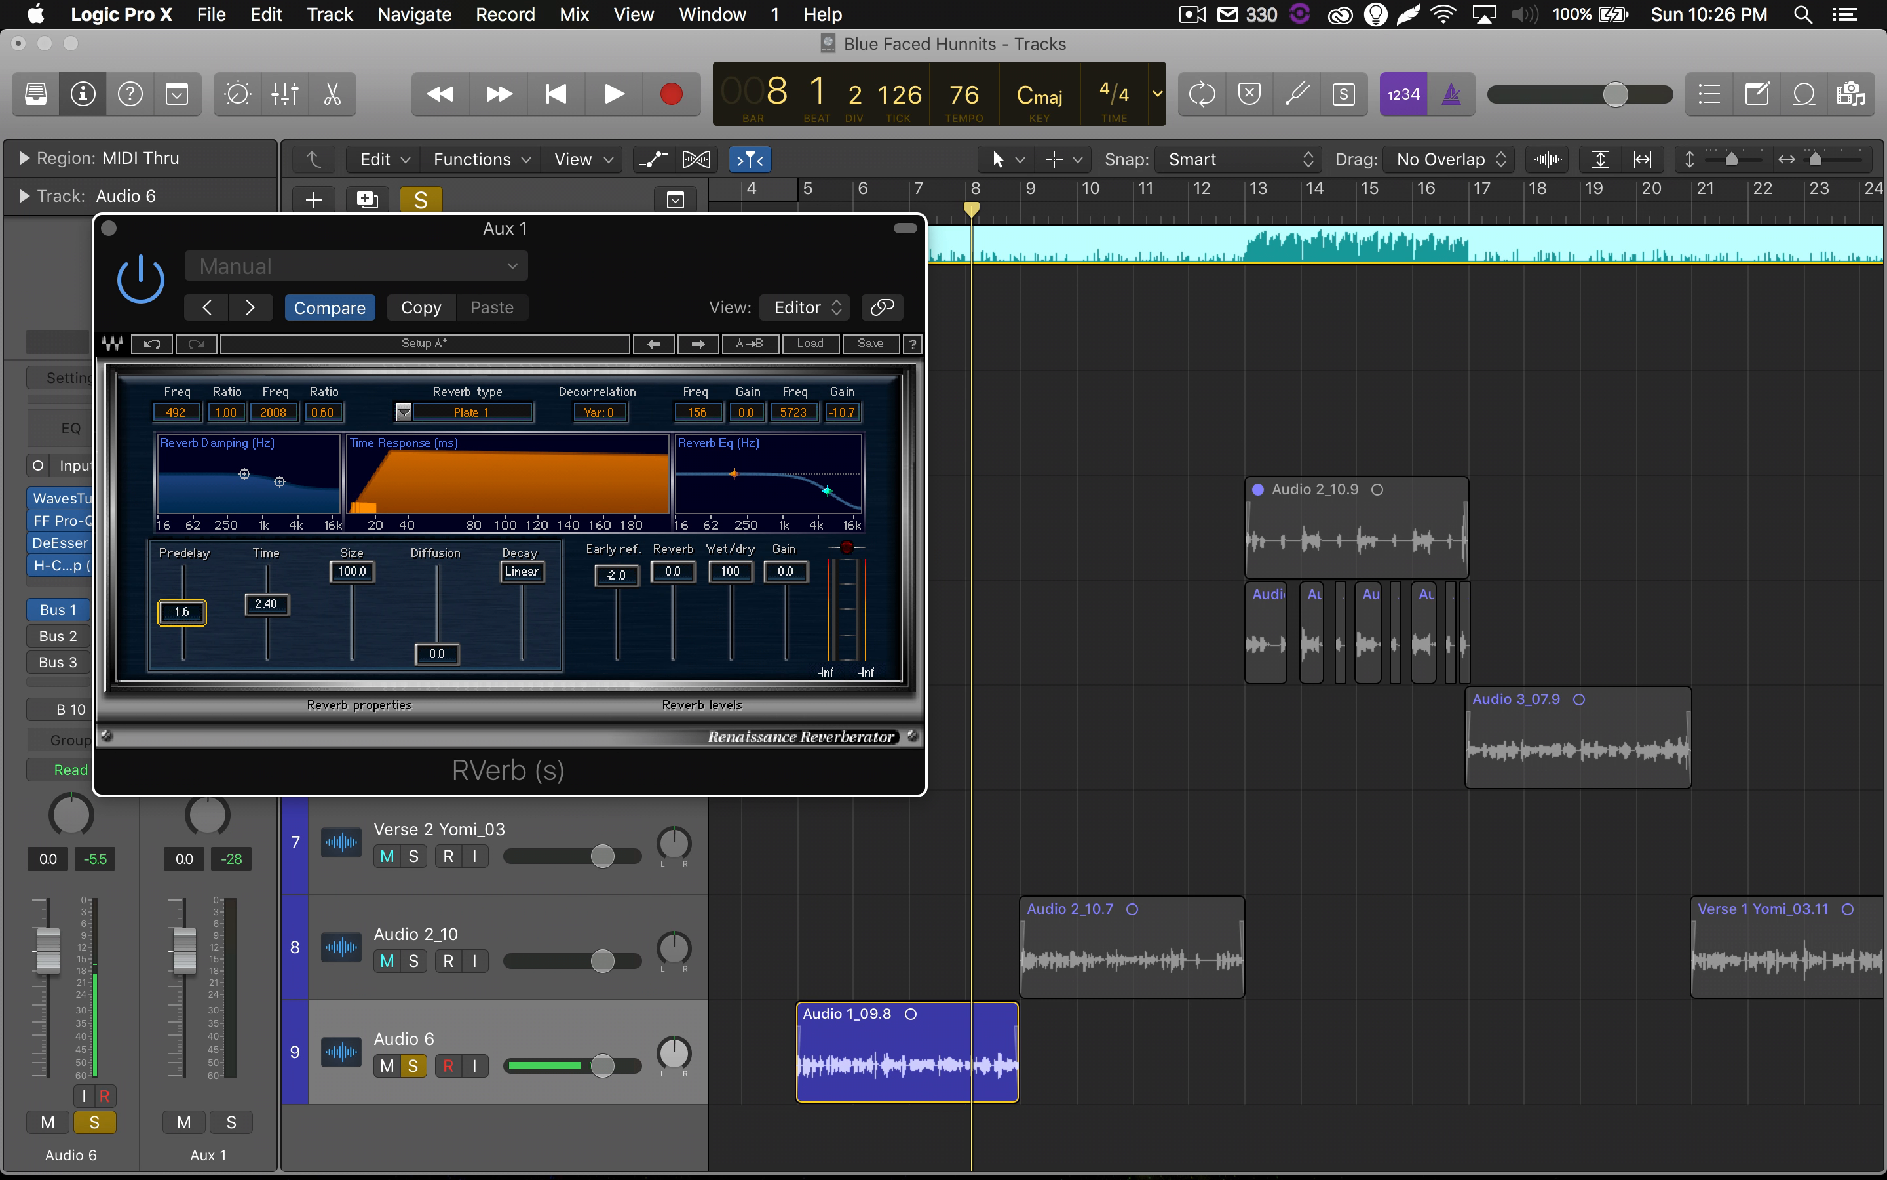
left_click_drag(182, 612, 181, 607)
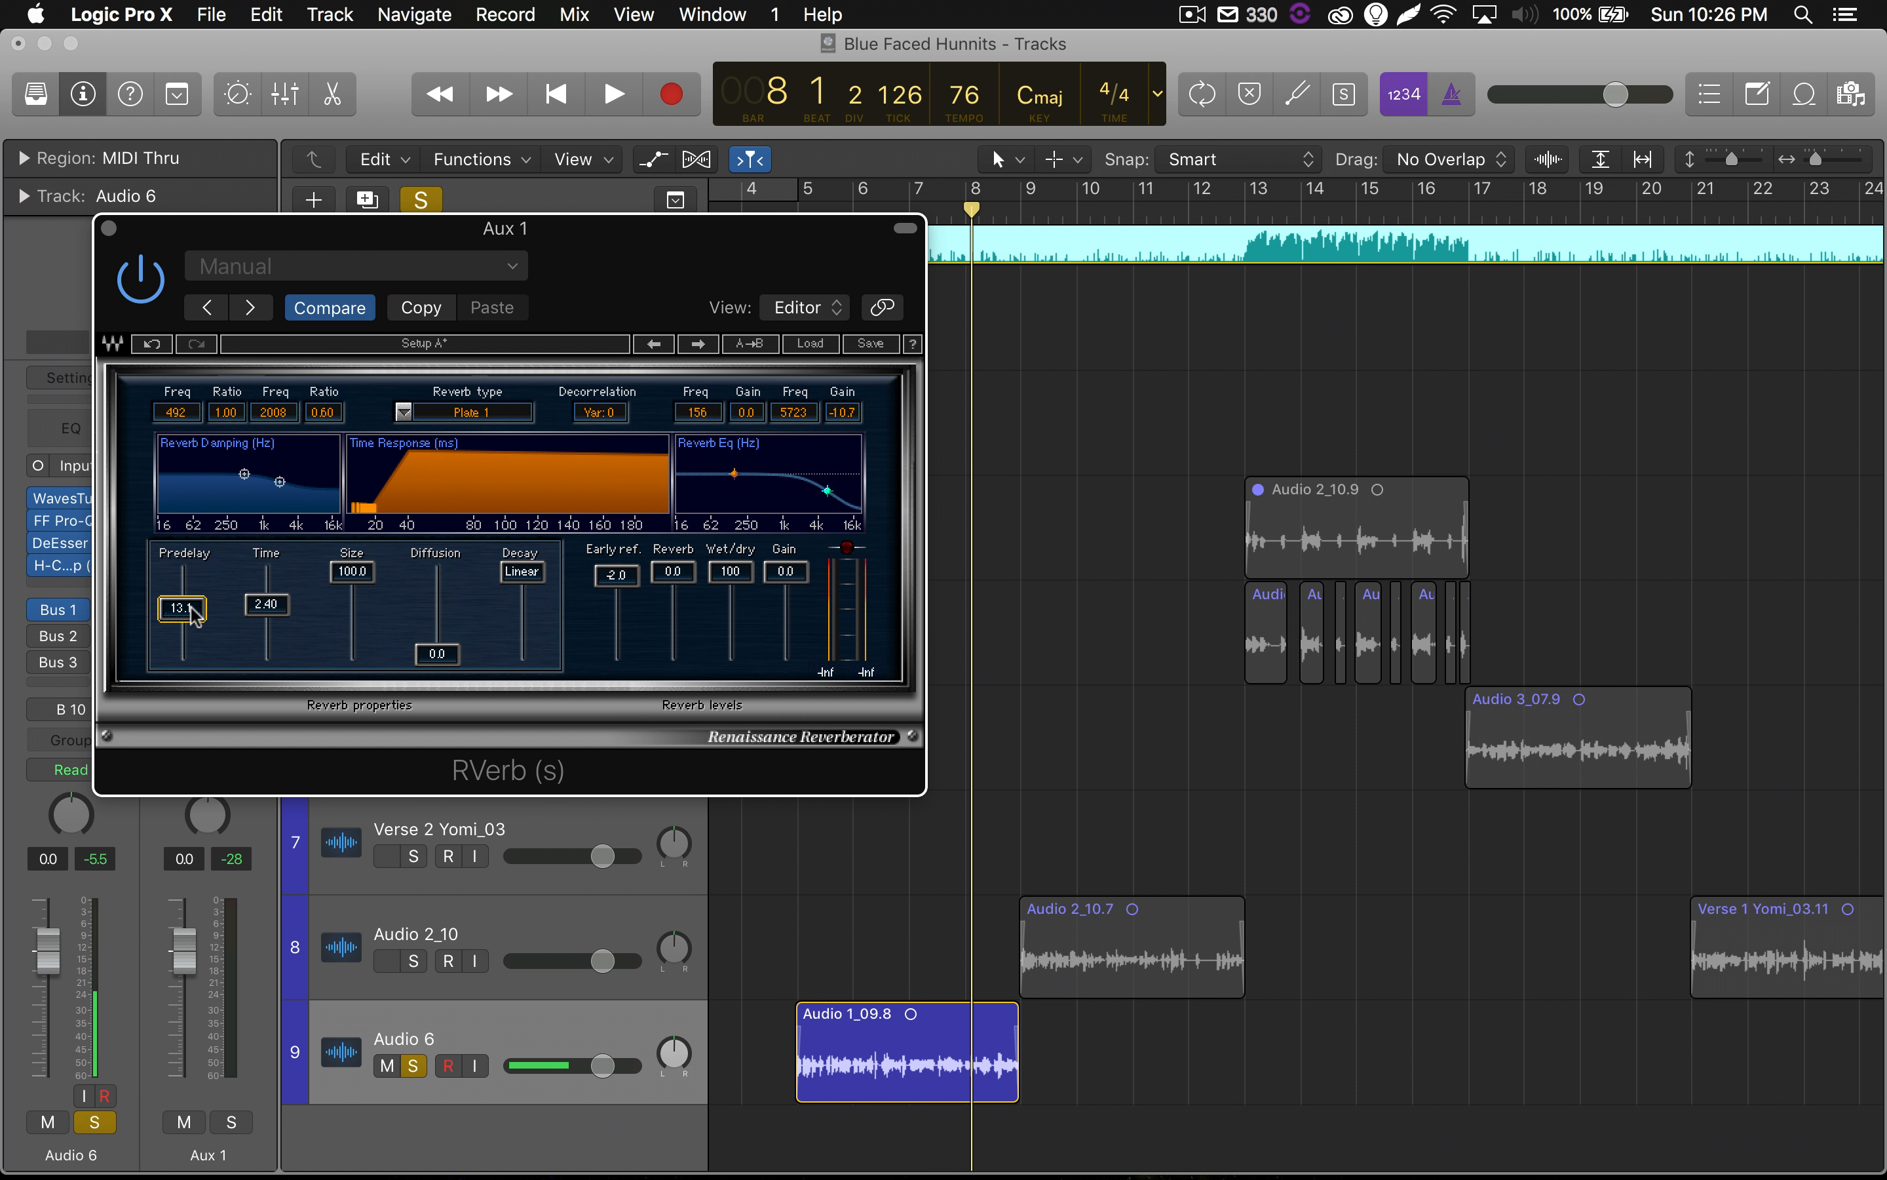
key("space")
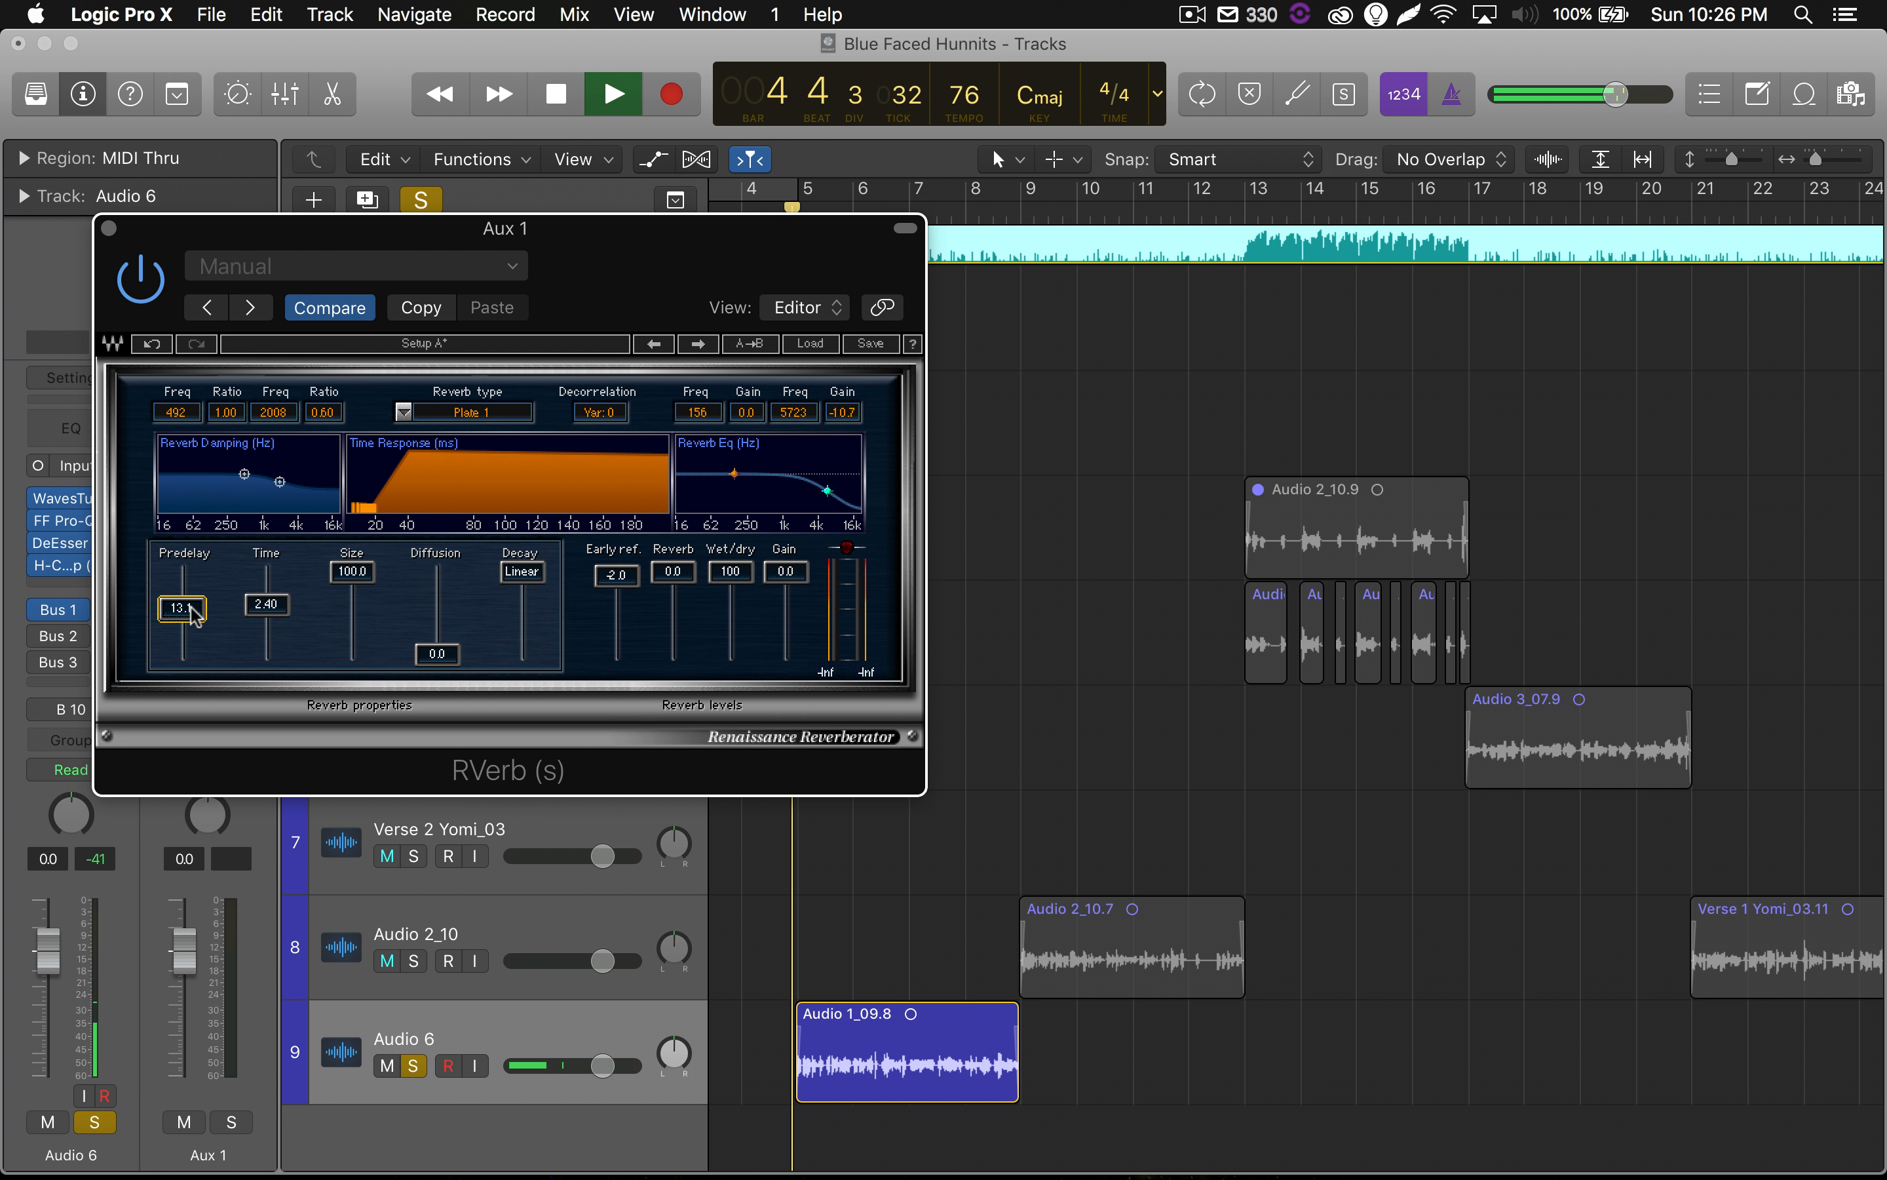
left_click_drag(377, 230, 481, 257)
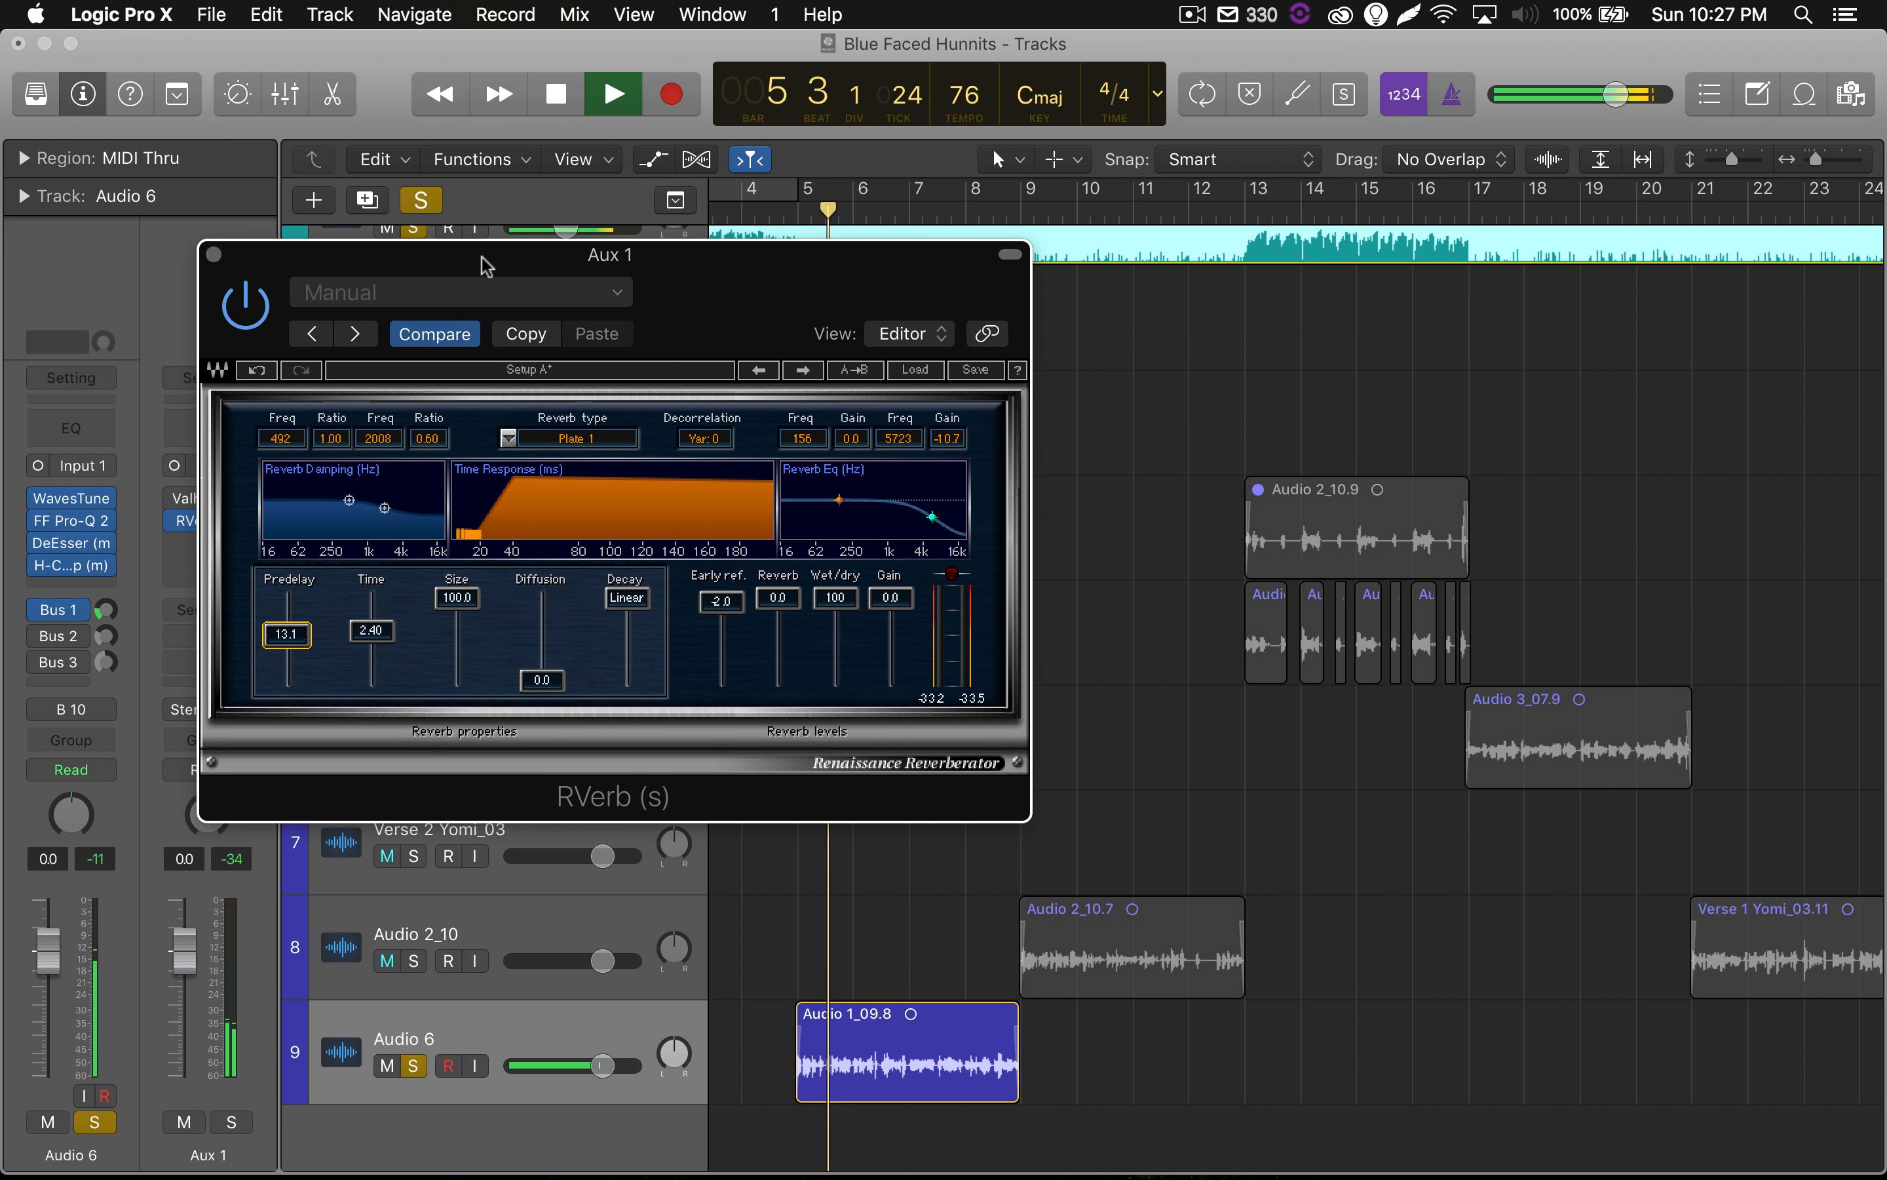
key("space")
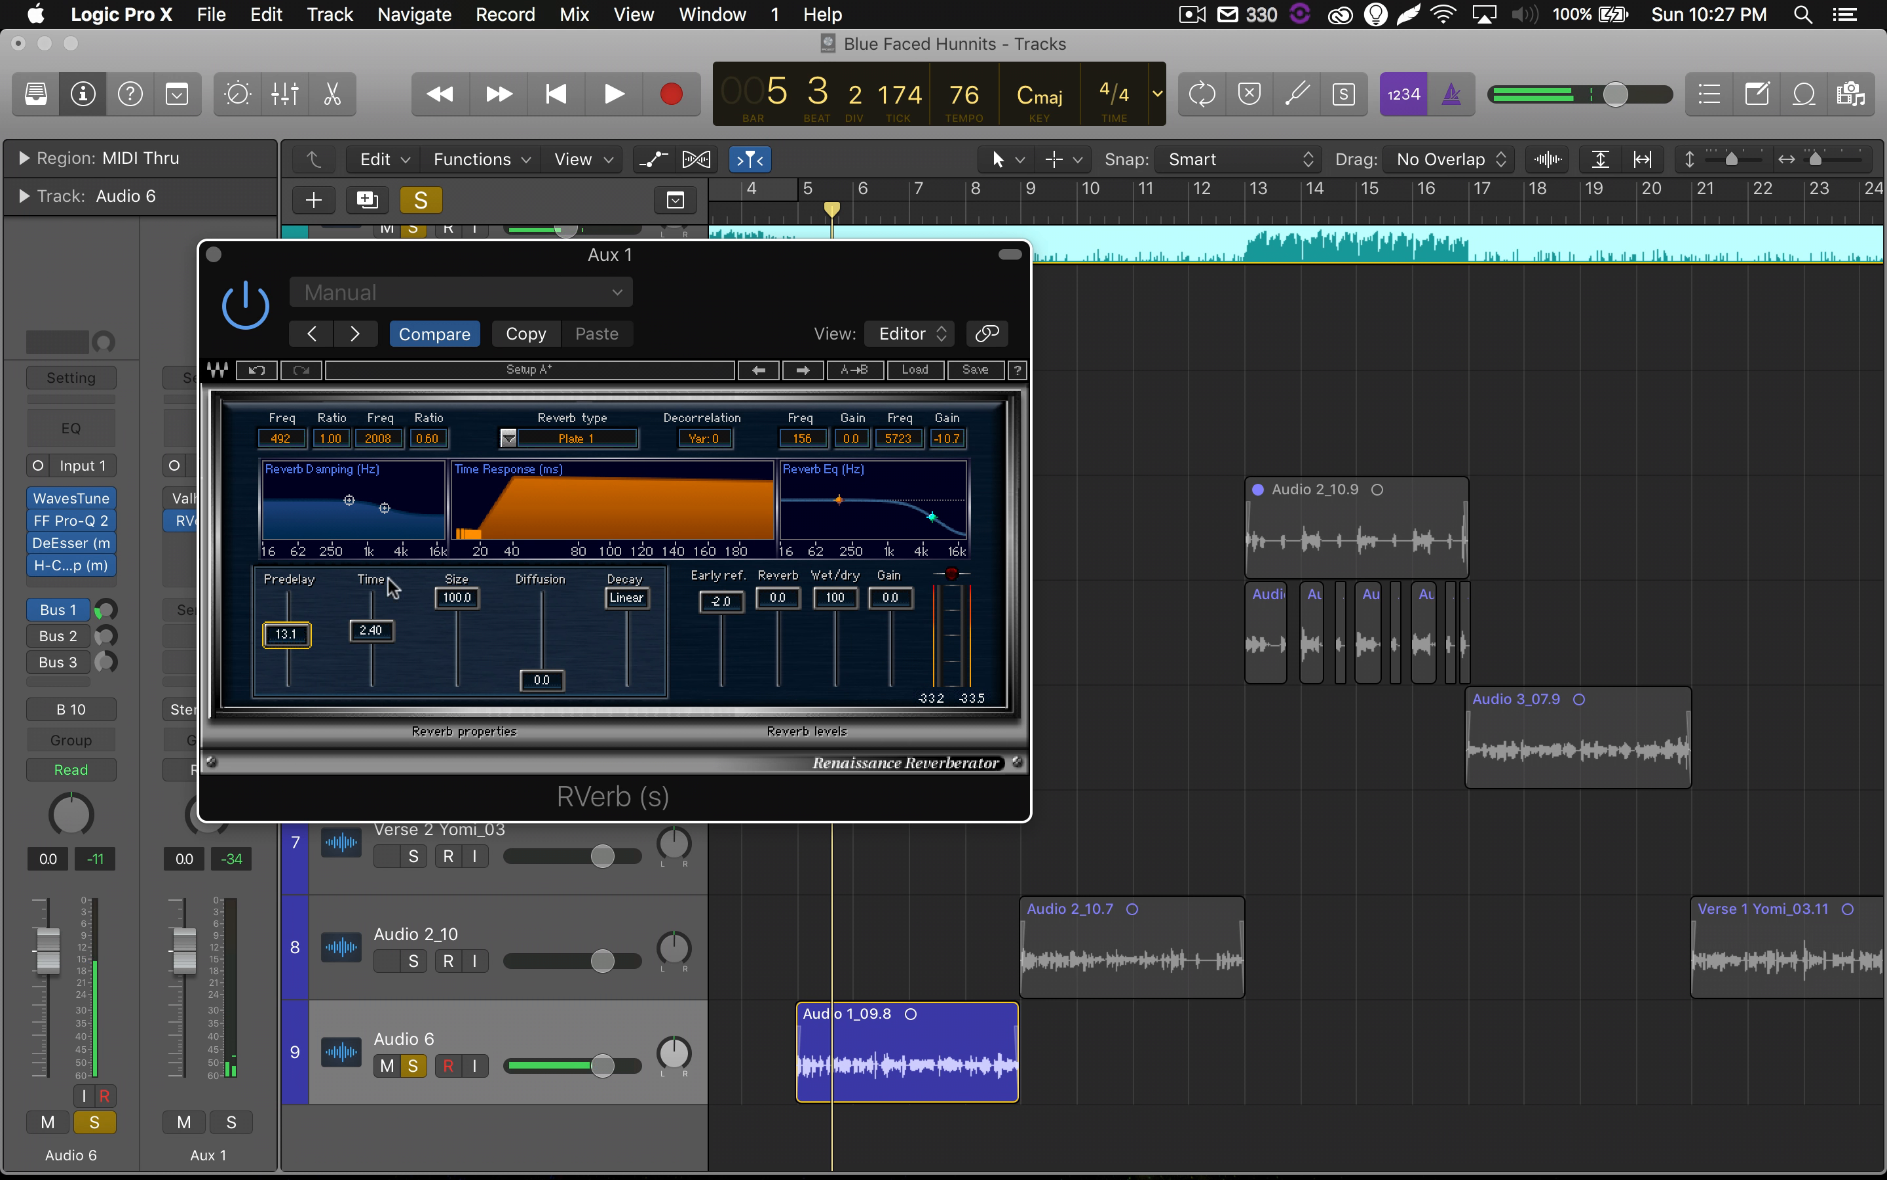
Set RVerb's time to 2.68 and predelay to 11.2, and compare the passage with RVerb bypassed and active.
left_click_drag(378, 640, 286, 640)
key("space")
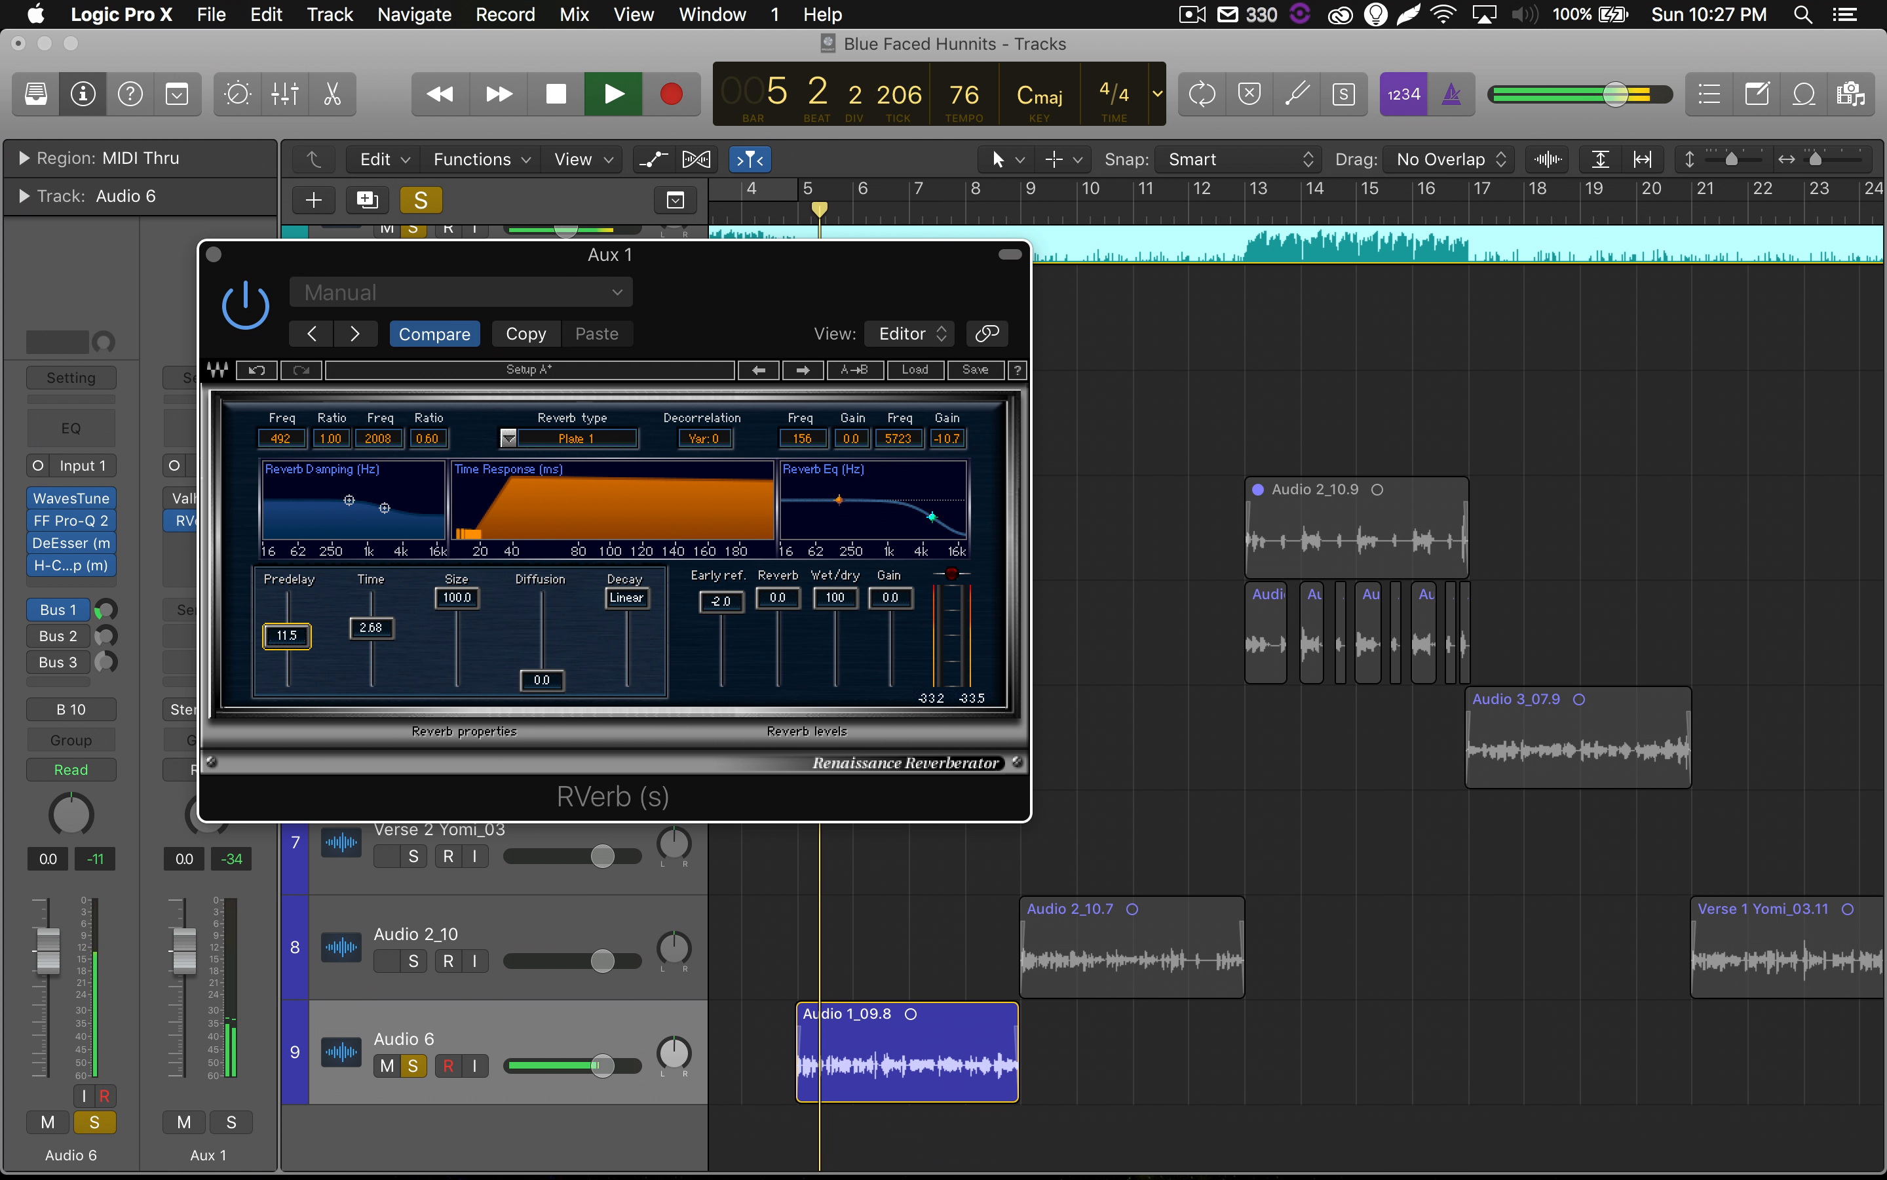
left_click(246, 312)
left_click(247, 312)
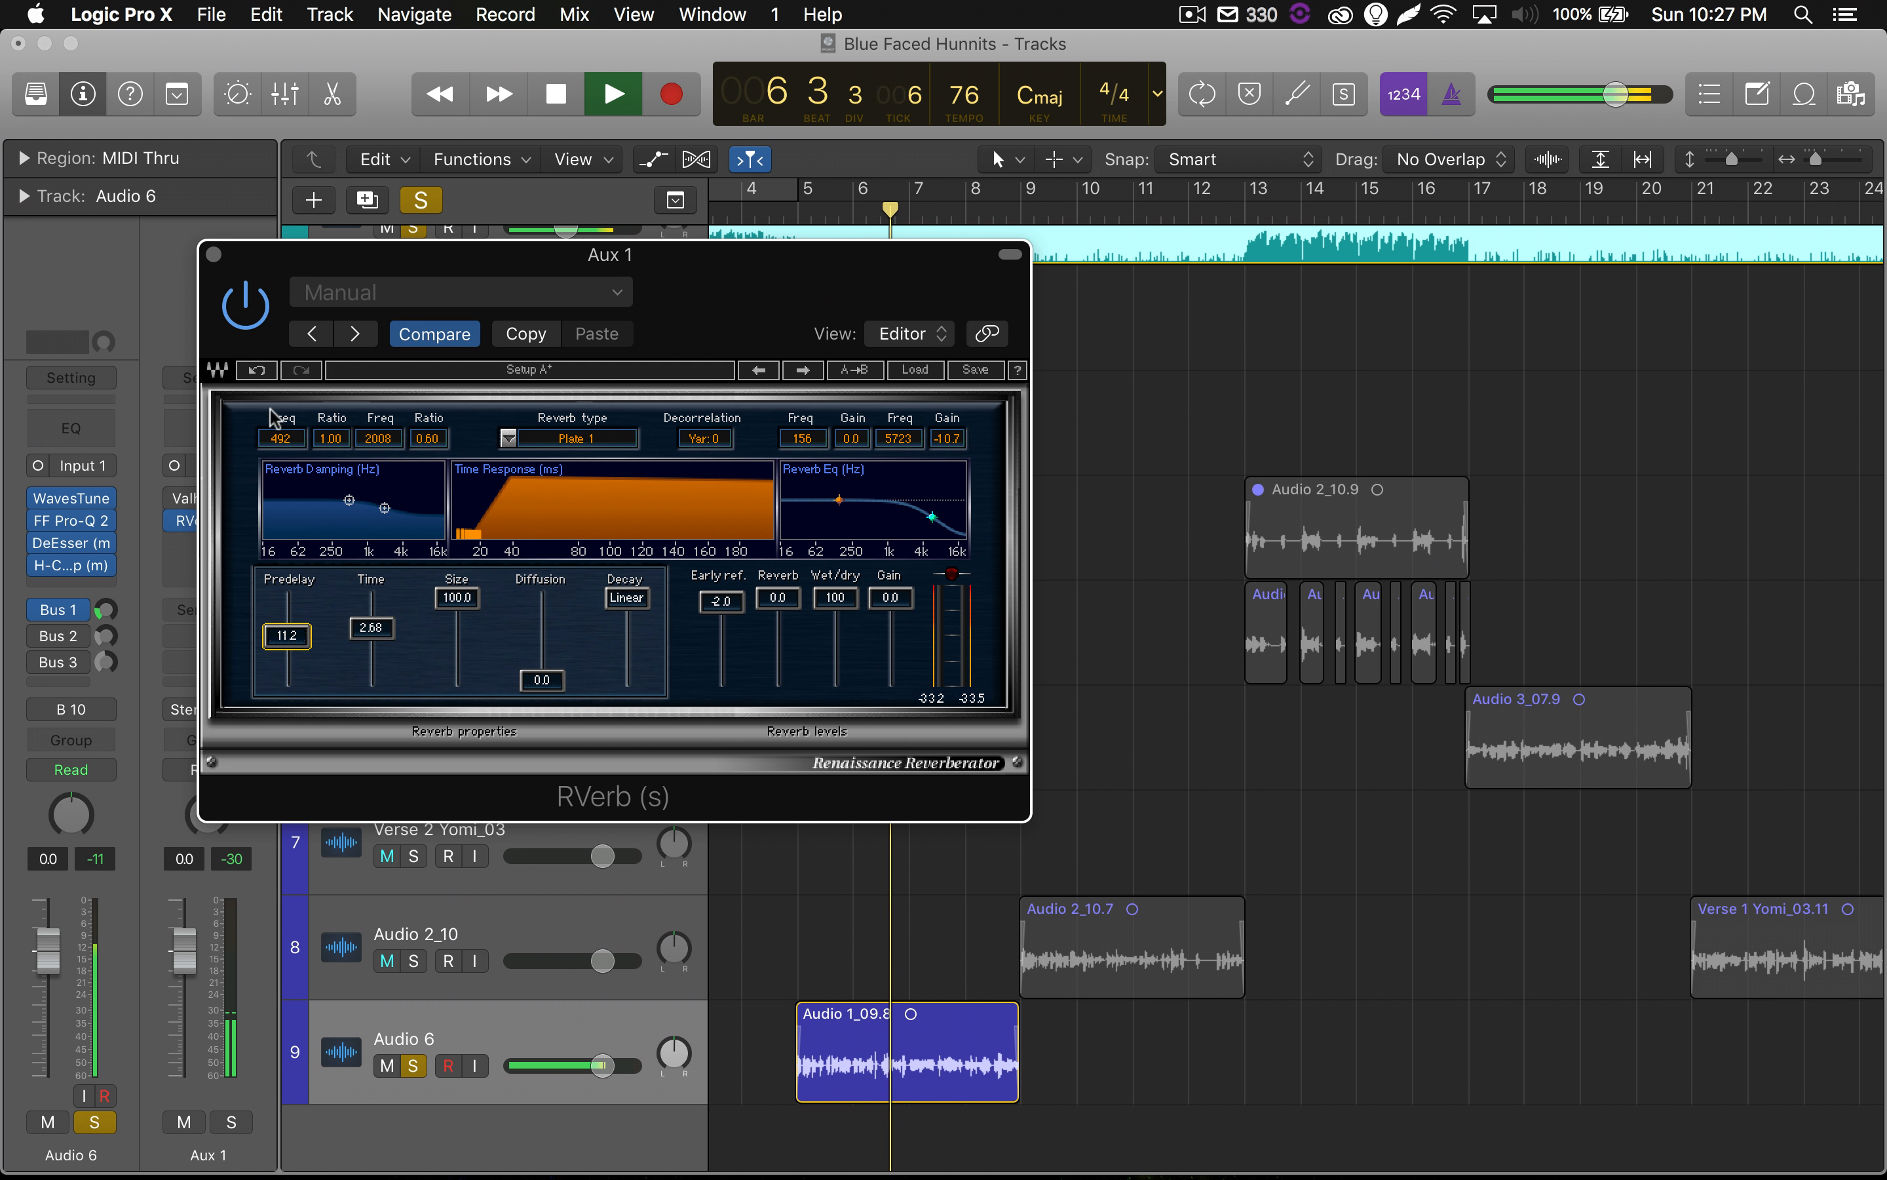
Set RVerb's time to 3.00 and predelay to 9.9, and replay the passage from before bar 5.
left_click(106, 611)
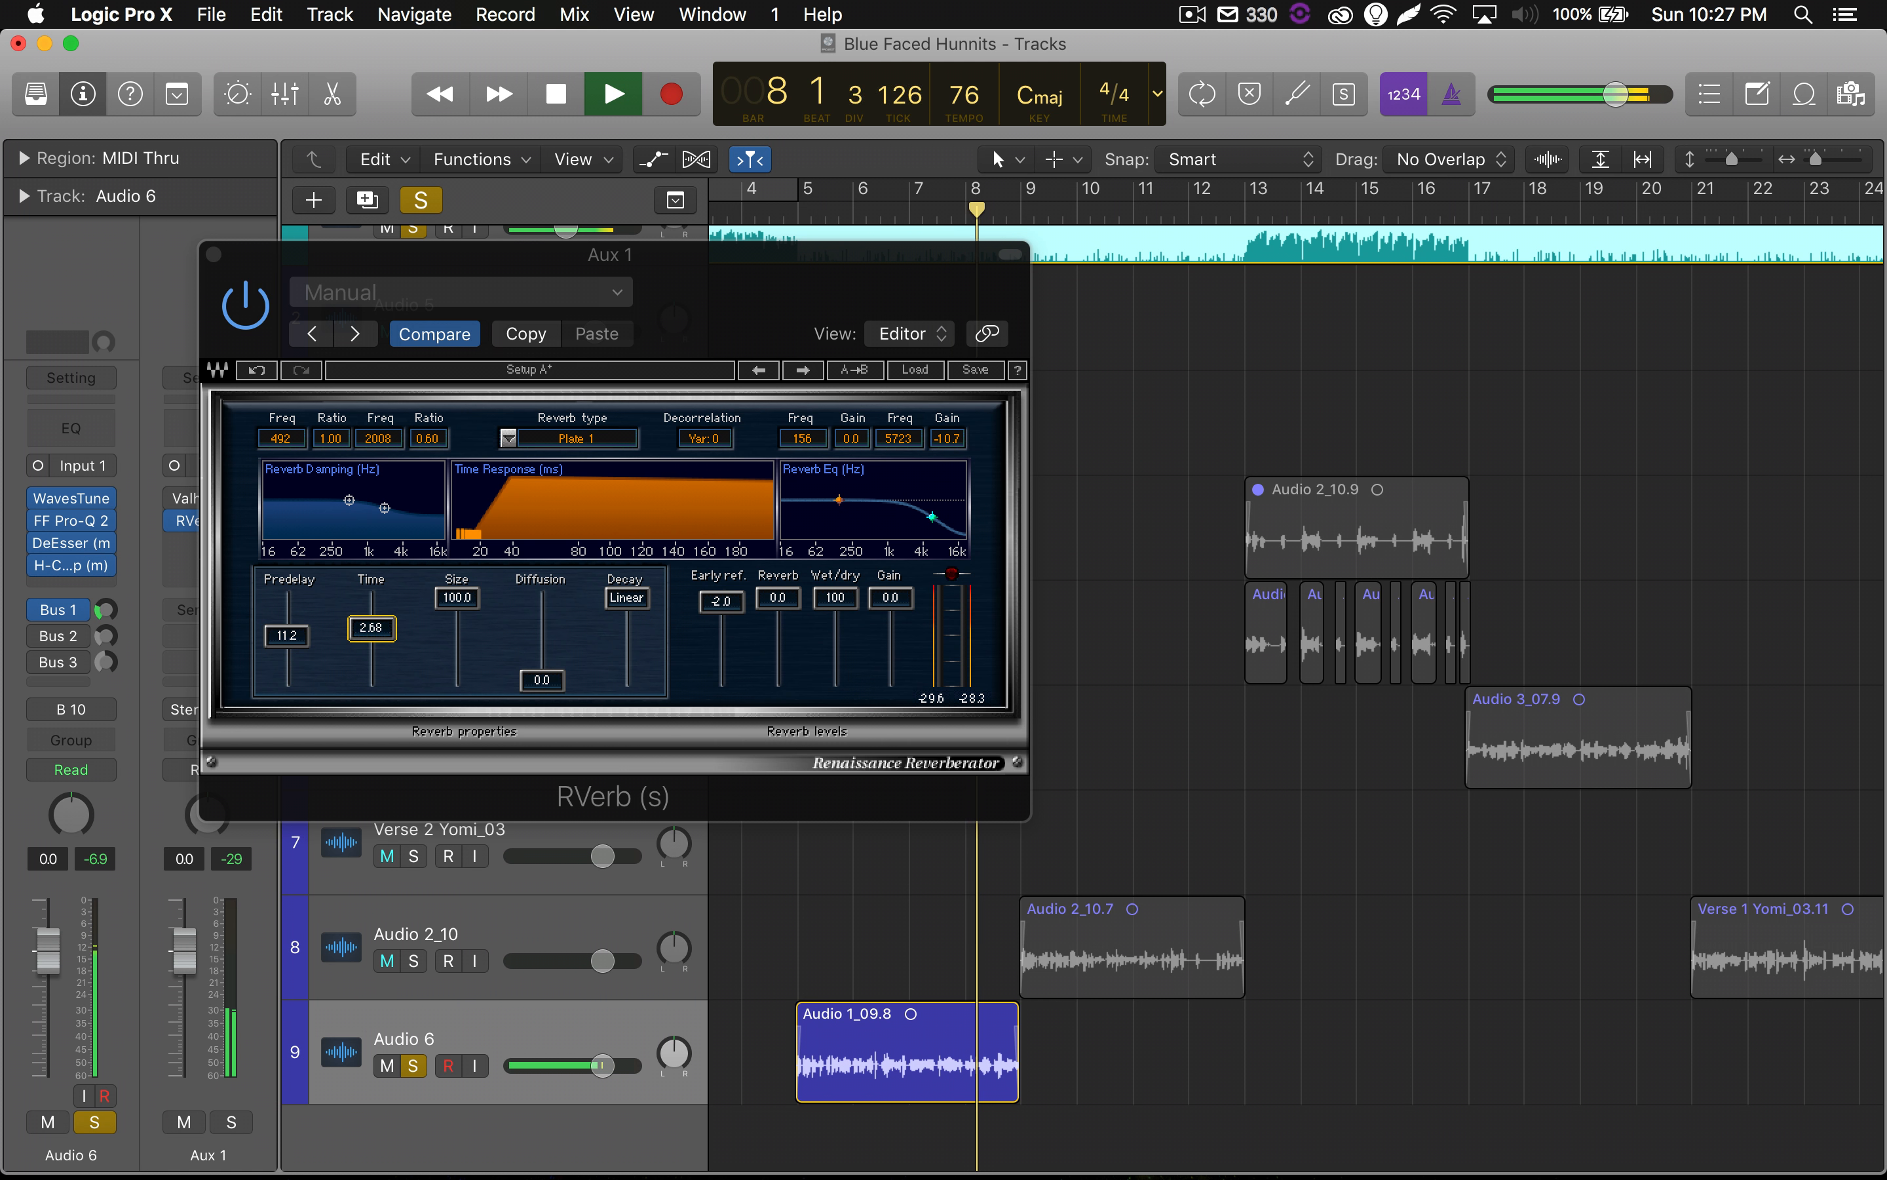
left_click_drag(366, 636, 287, 663)
key("space")
key("space")
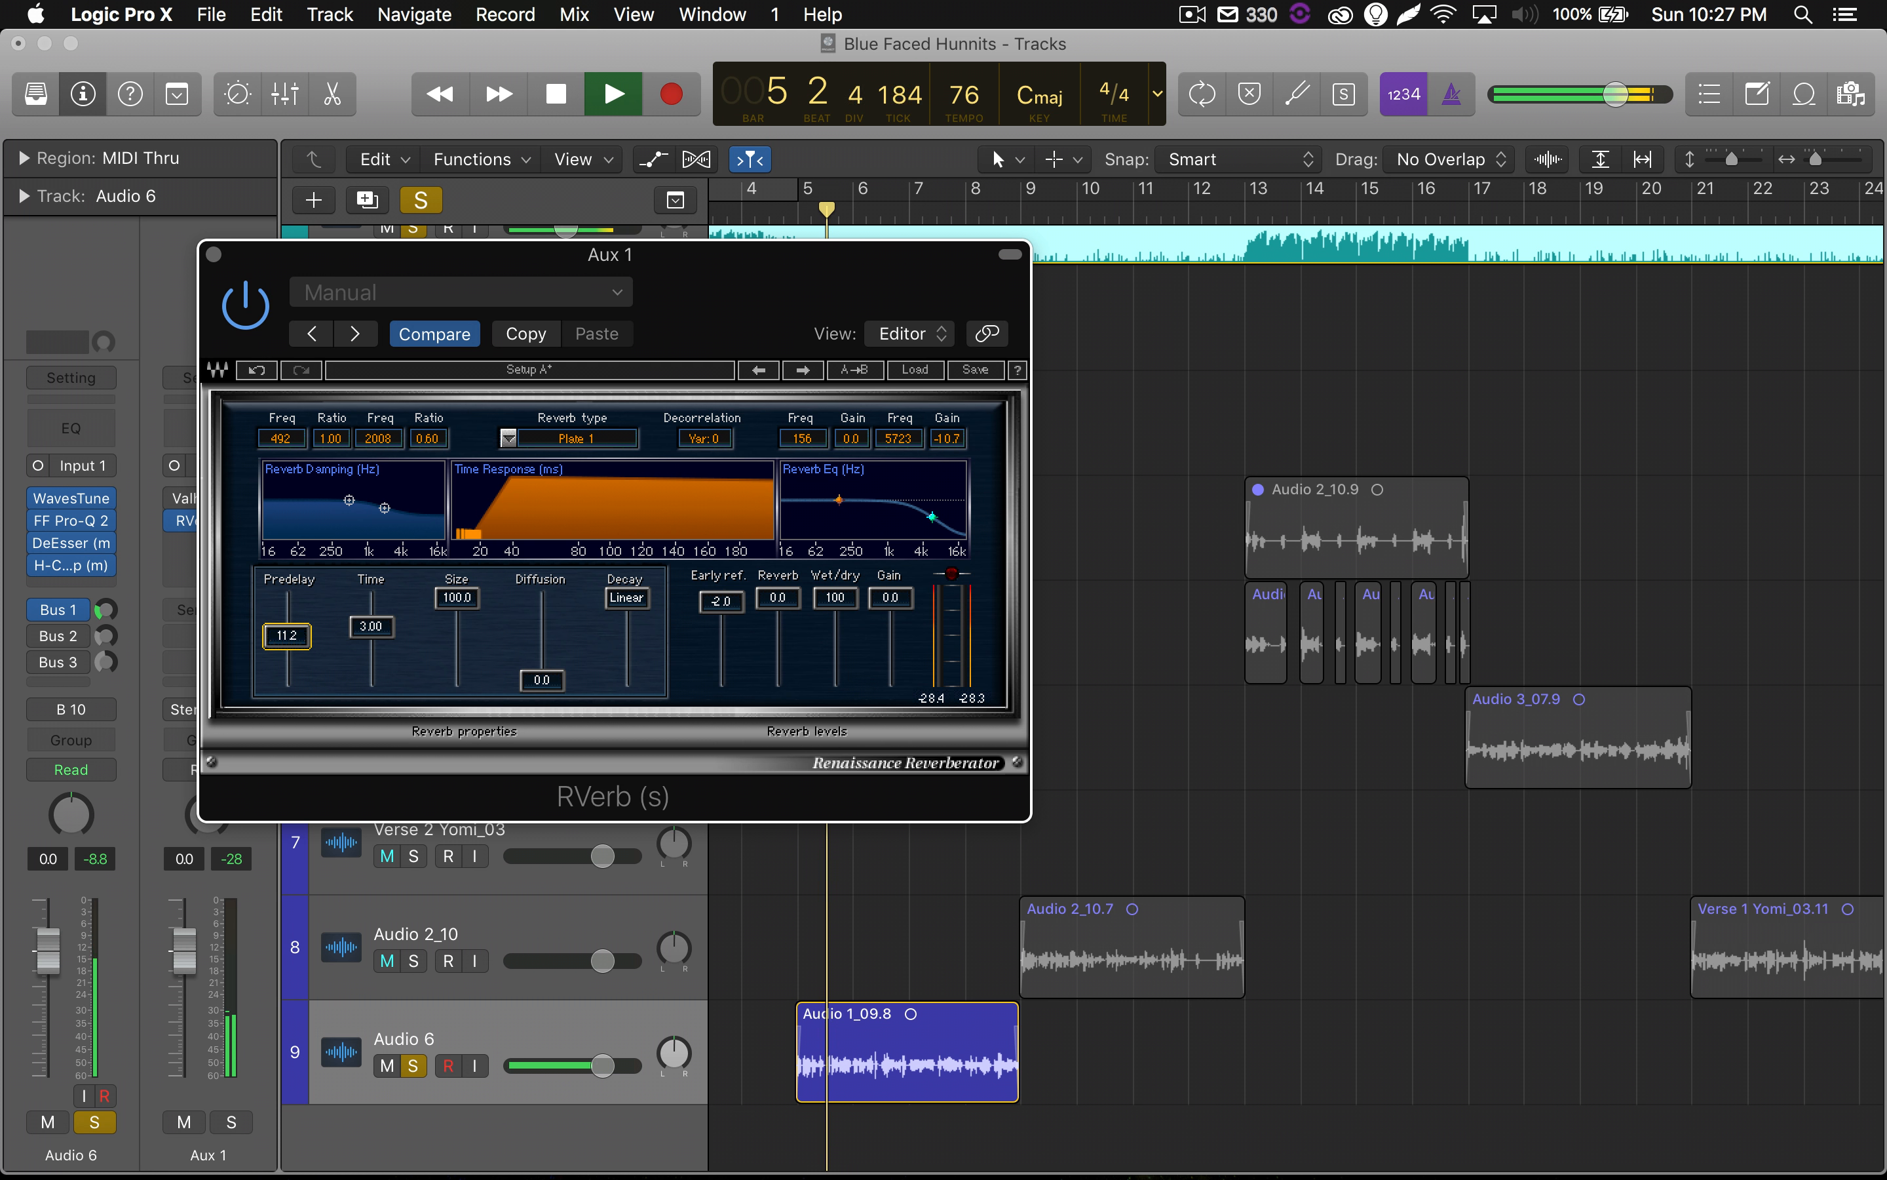
Set the Bus 1 send level on Audio 6 to -15.2 during playback, and stop the transport.
left_click(103, 610)
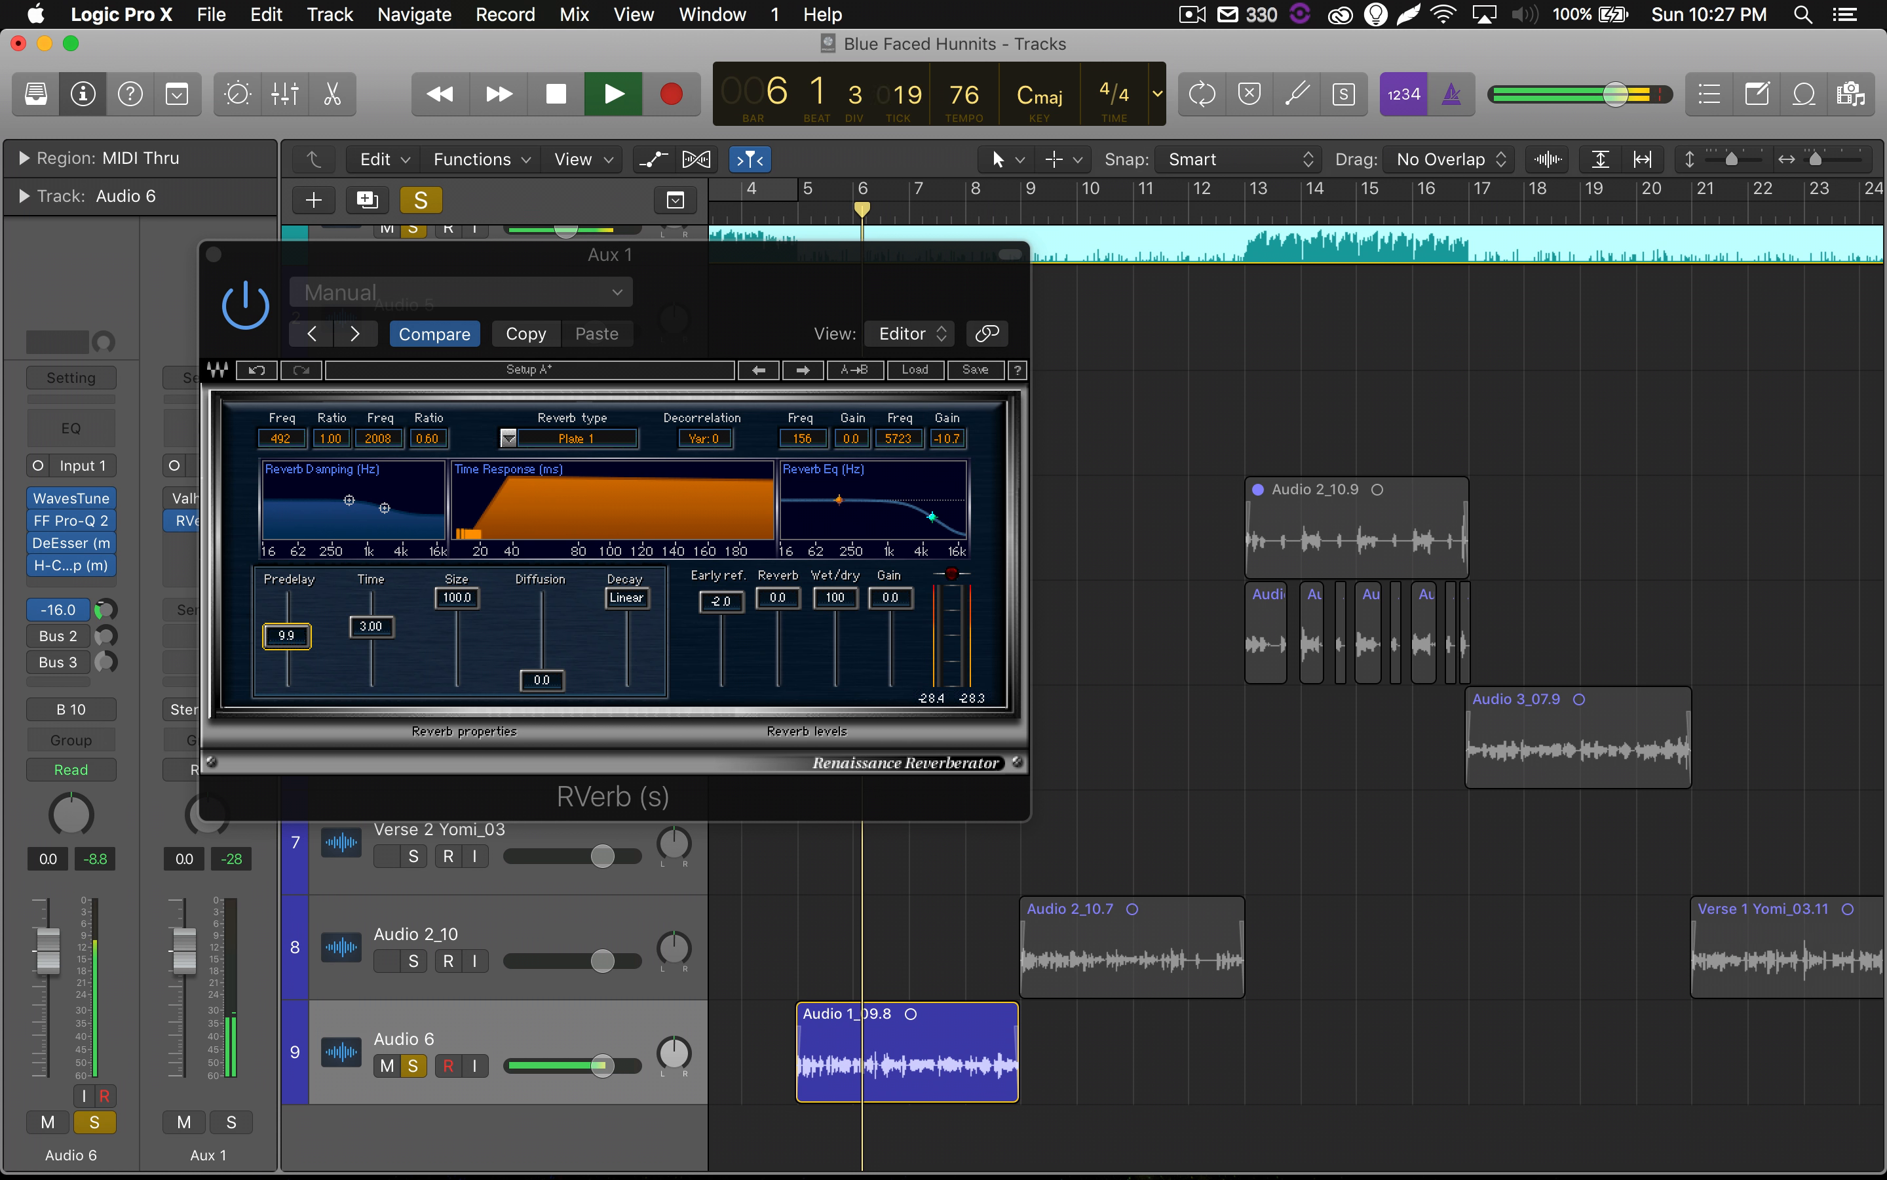
left_click_drag(103, 609, 104, 612)
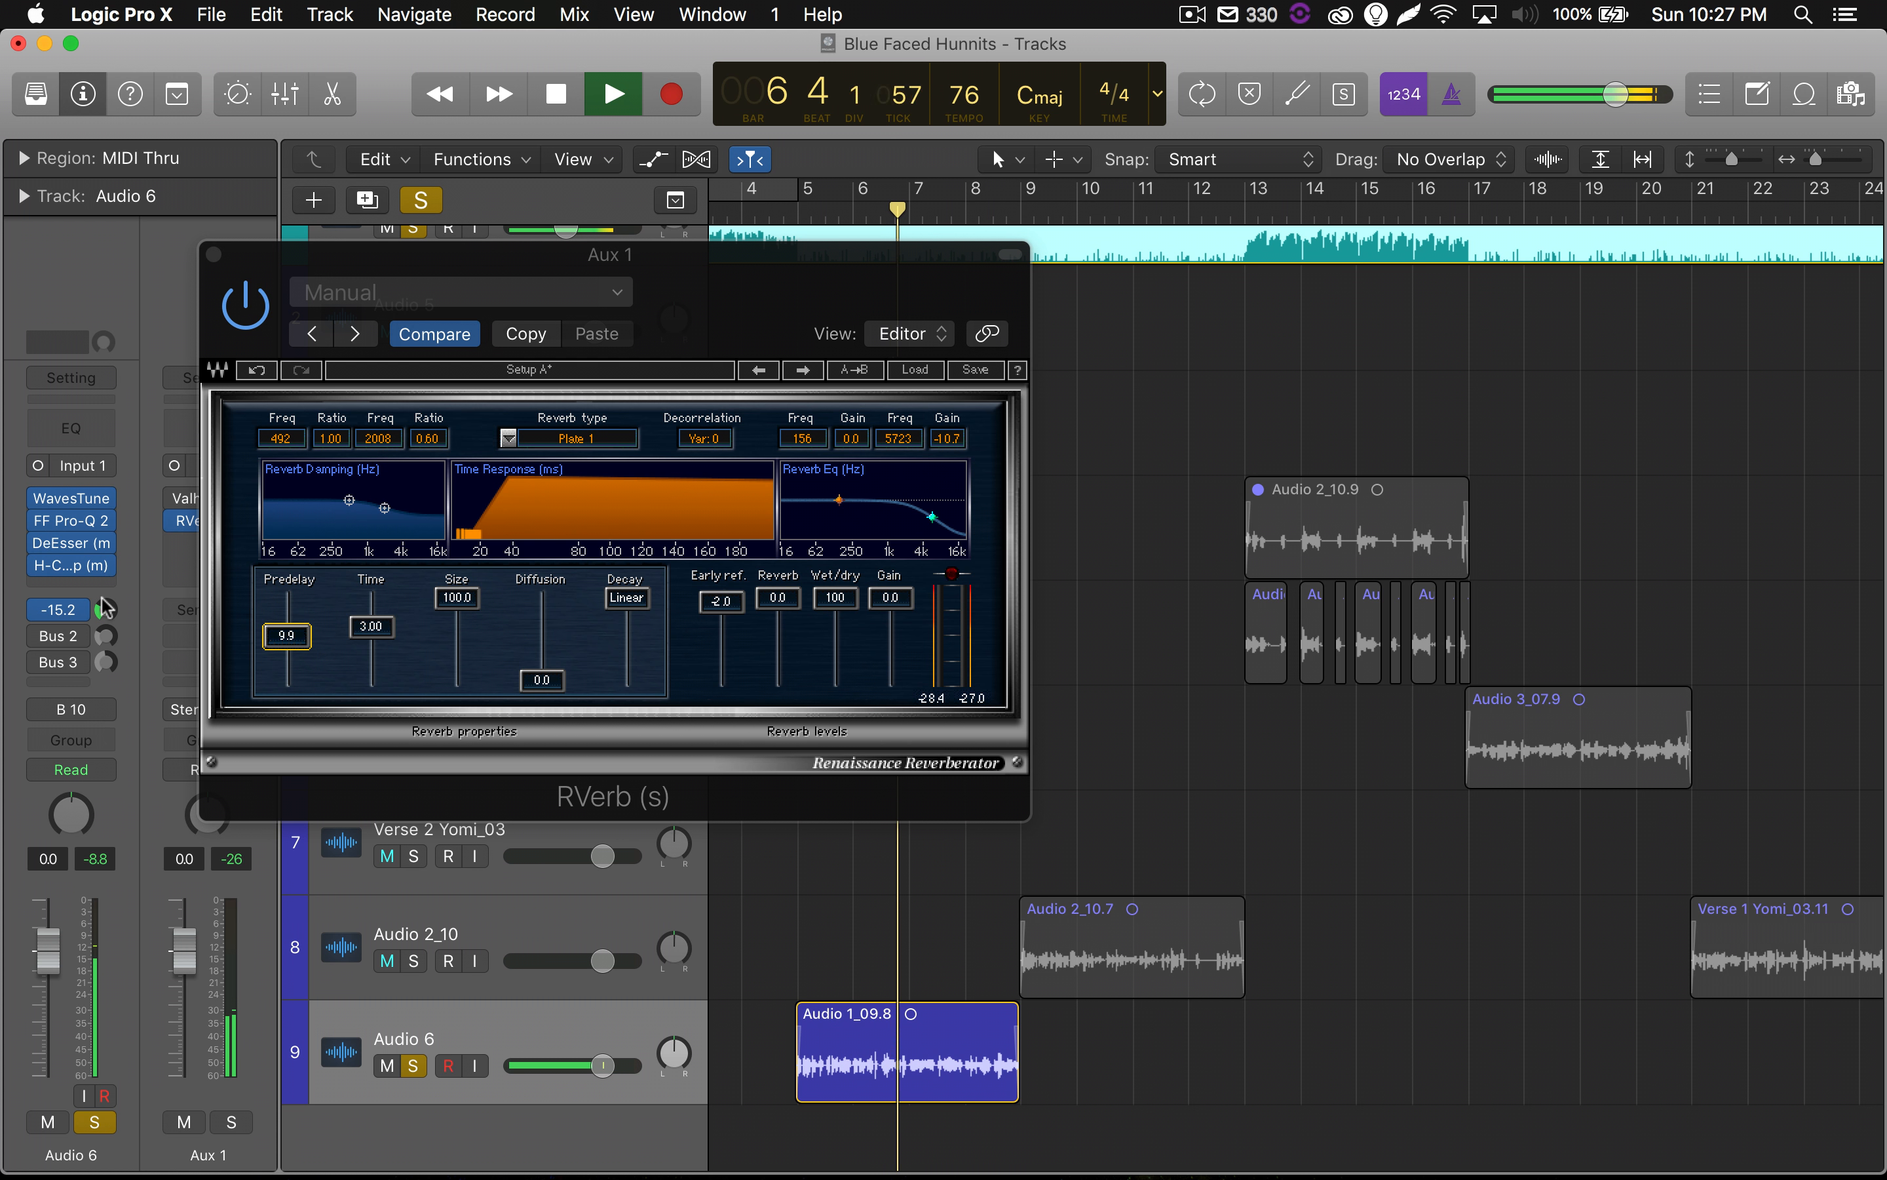
key("space")
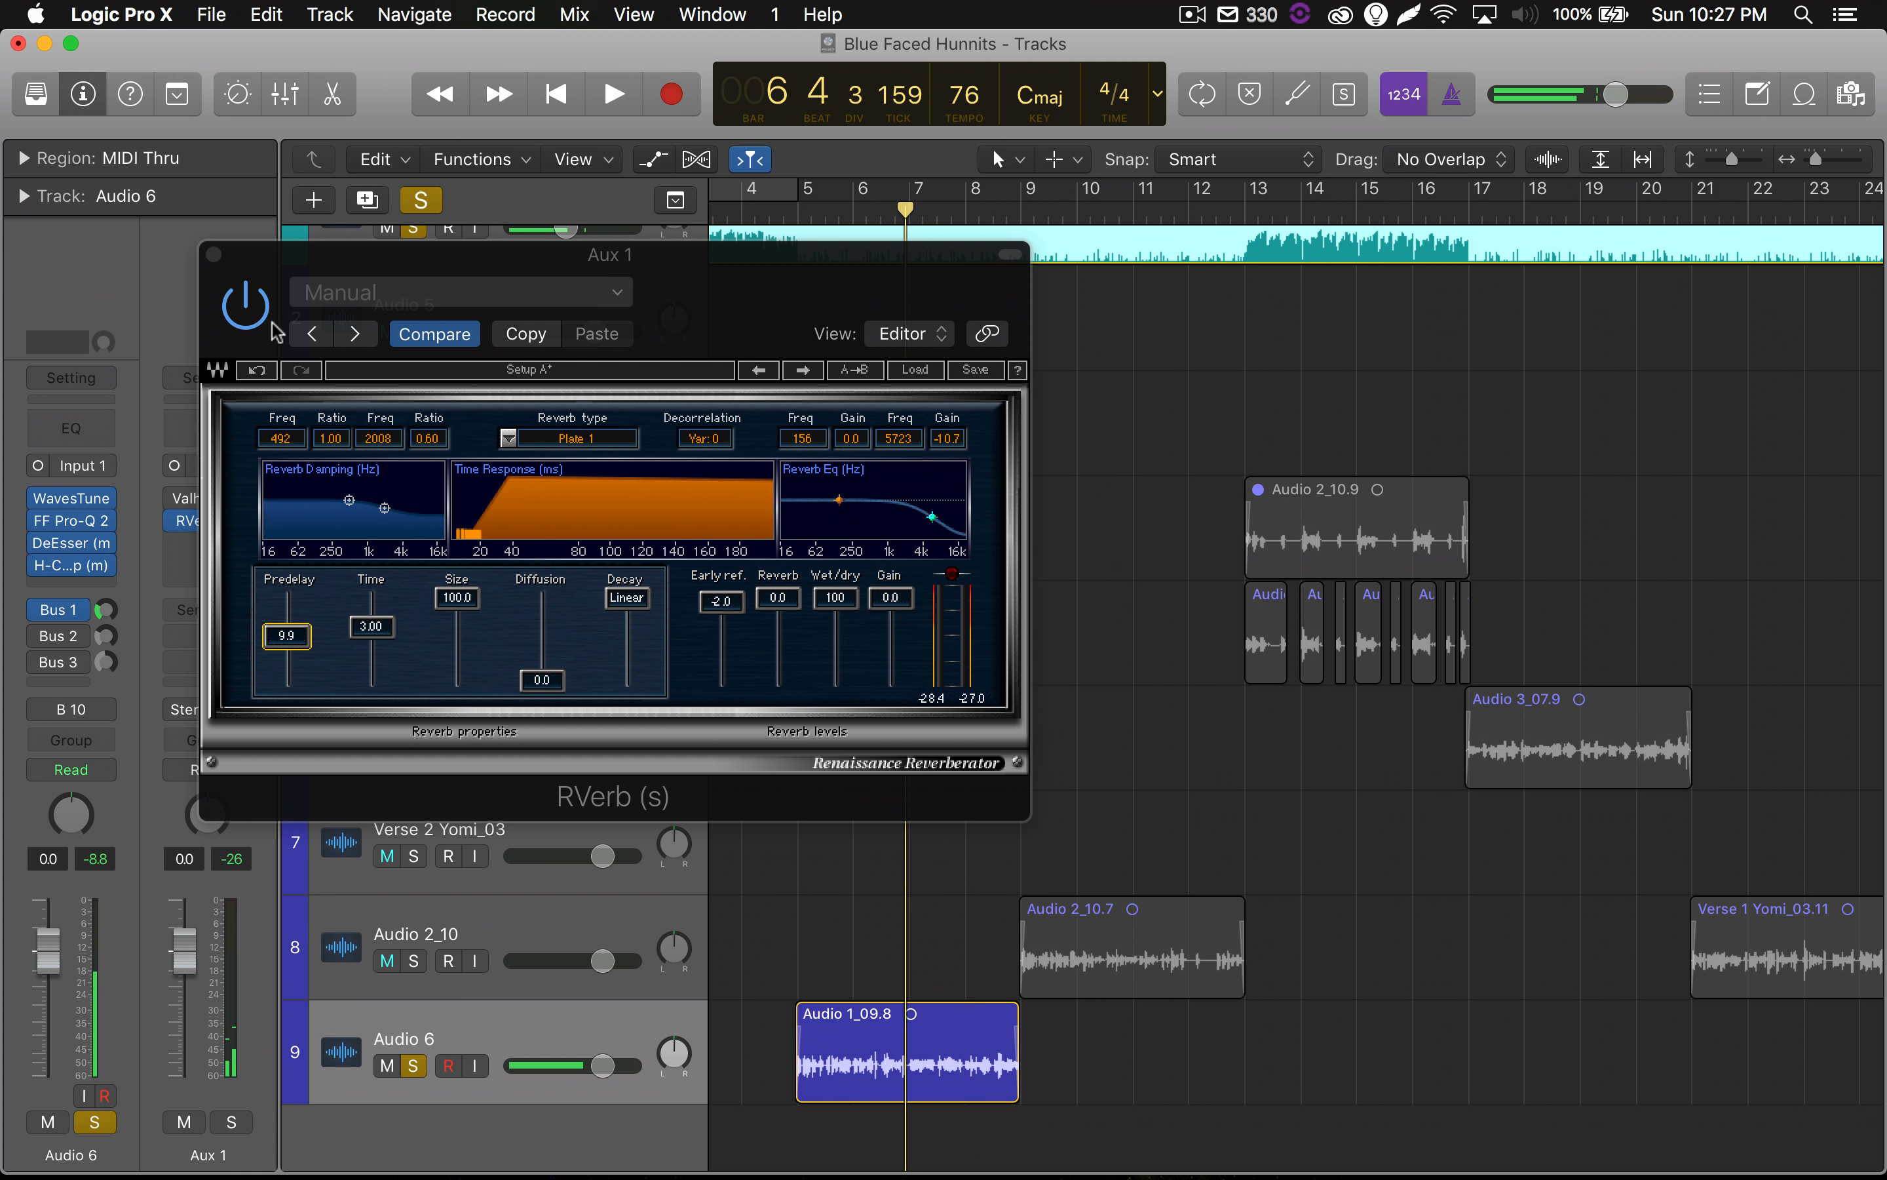
Compare the Audio 6 vocal from before bar 5 with RVerb bypassed and active, and close the plug-in window.
key("space")
key("space")
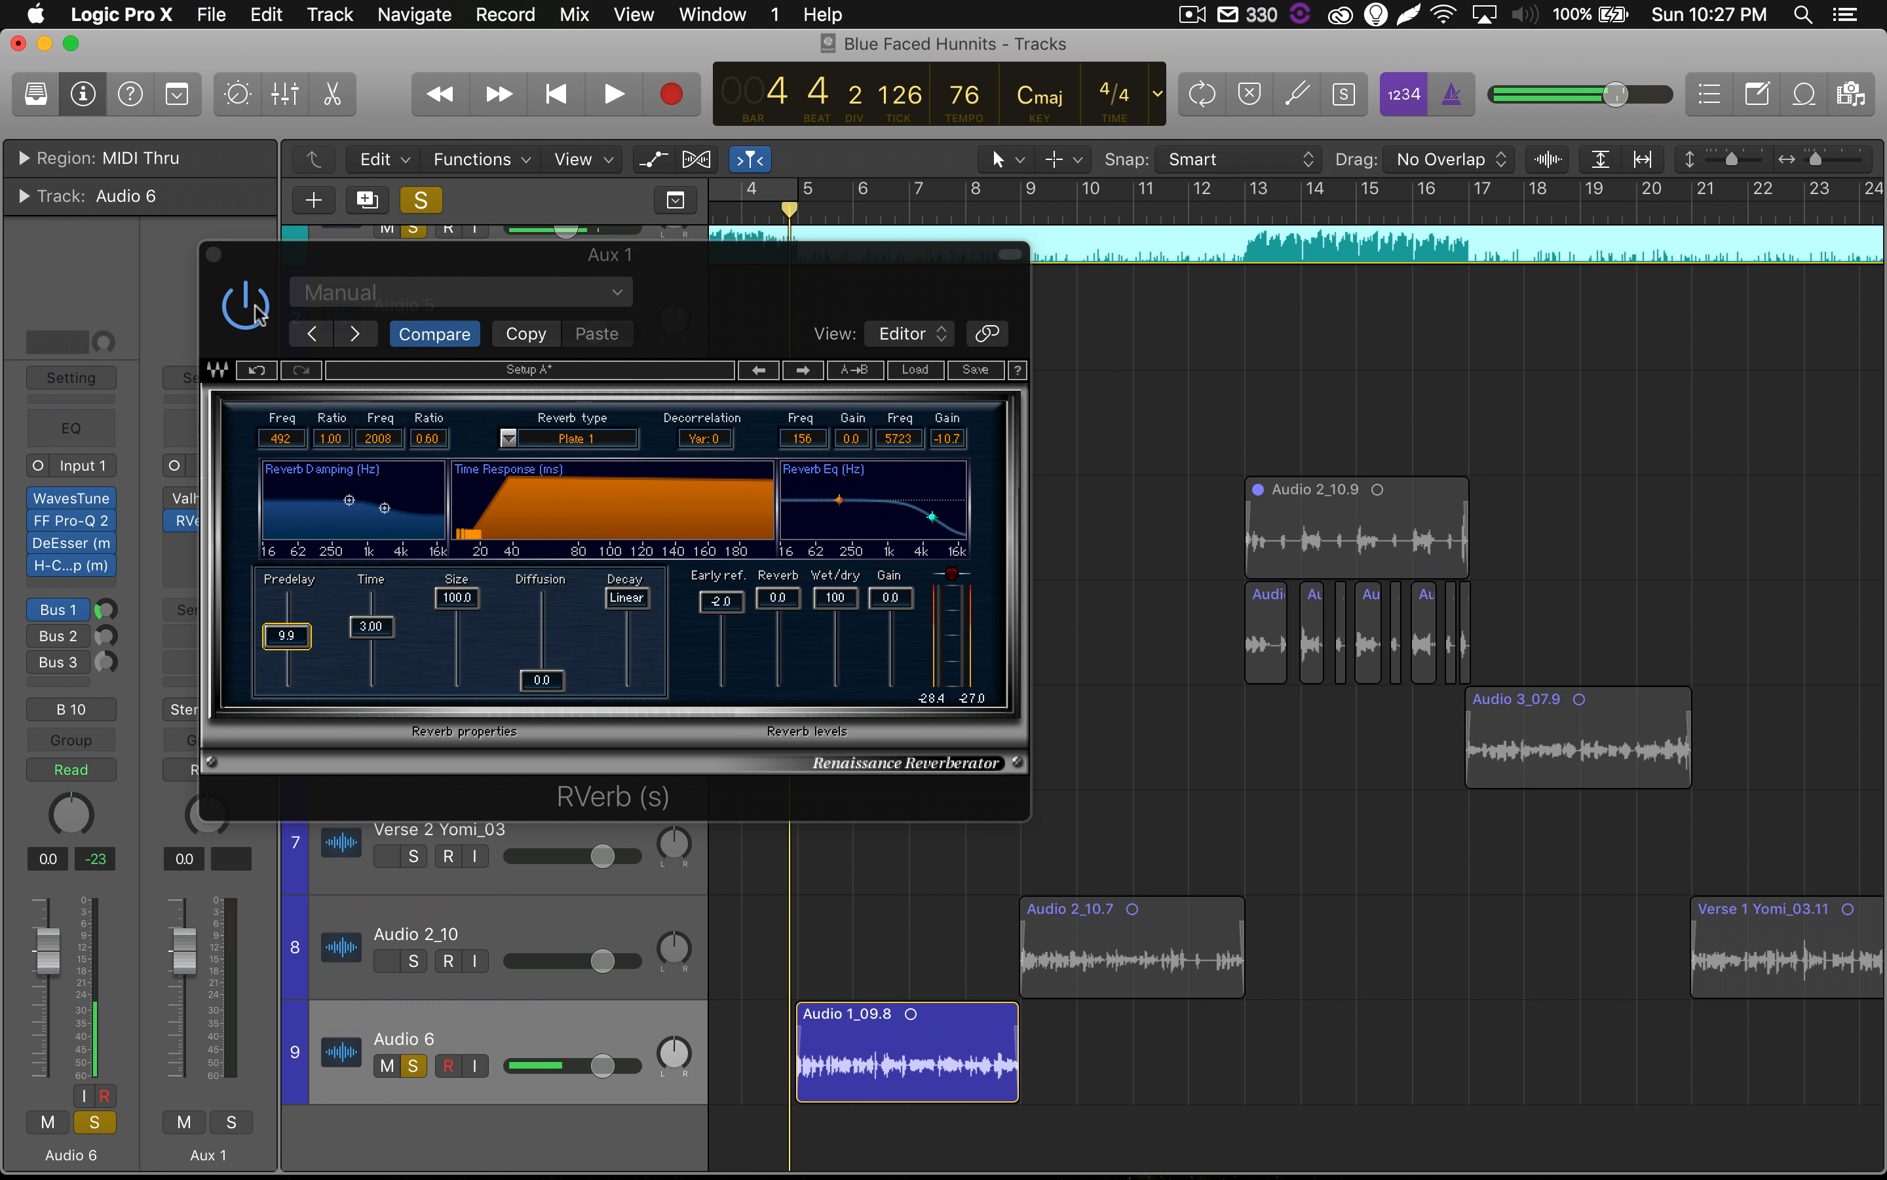
left_click(257, 311)
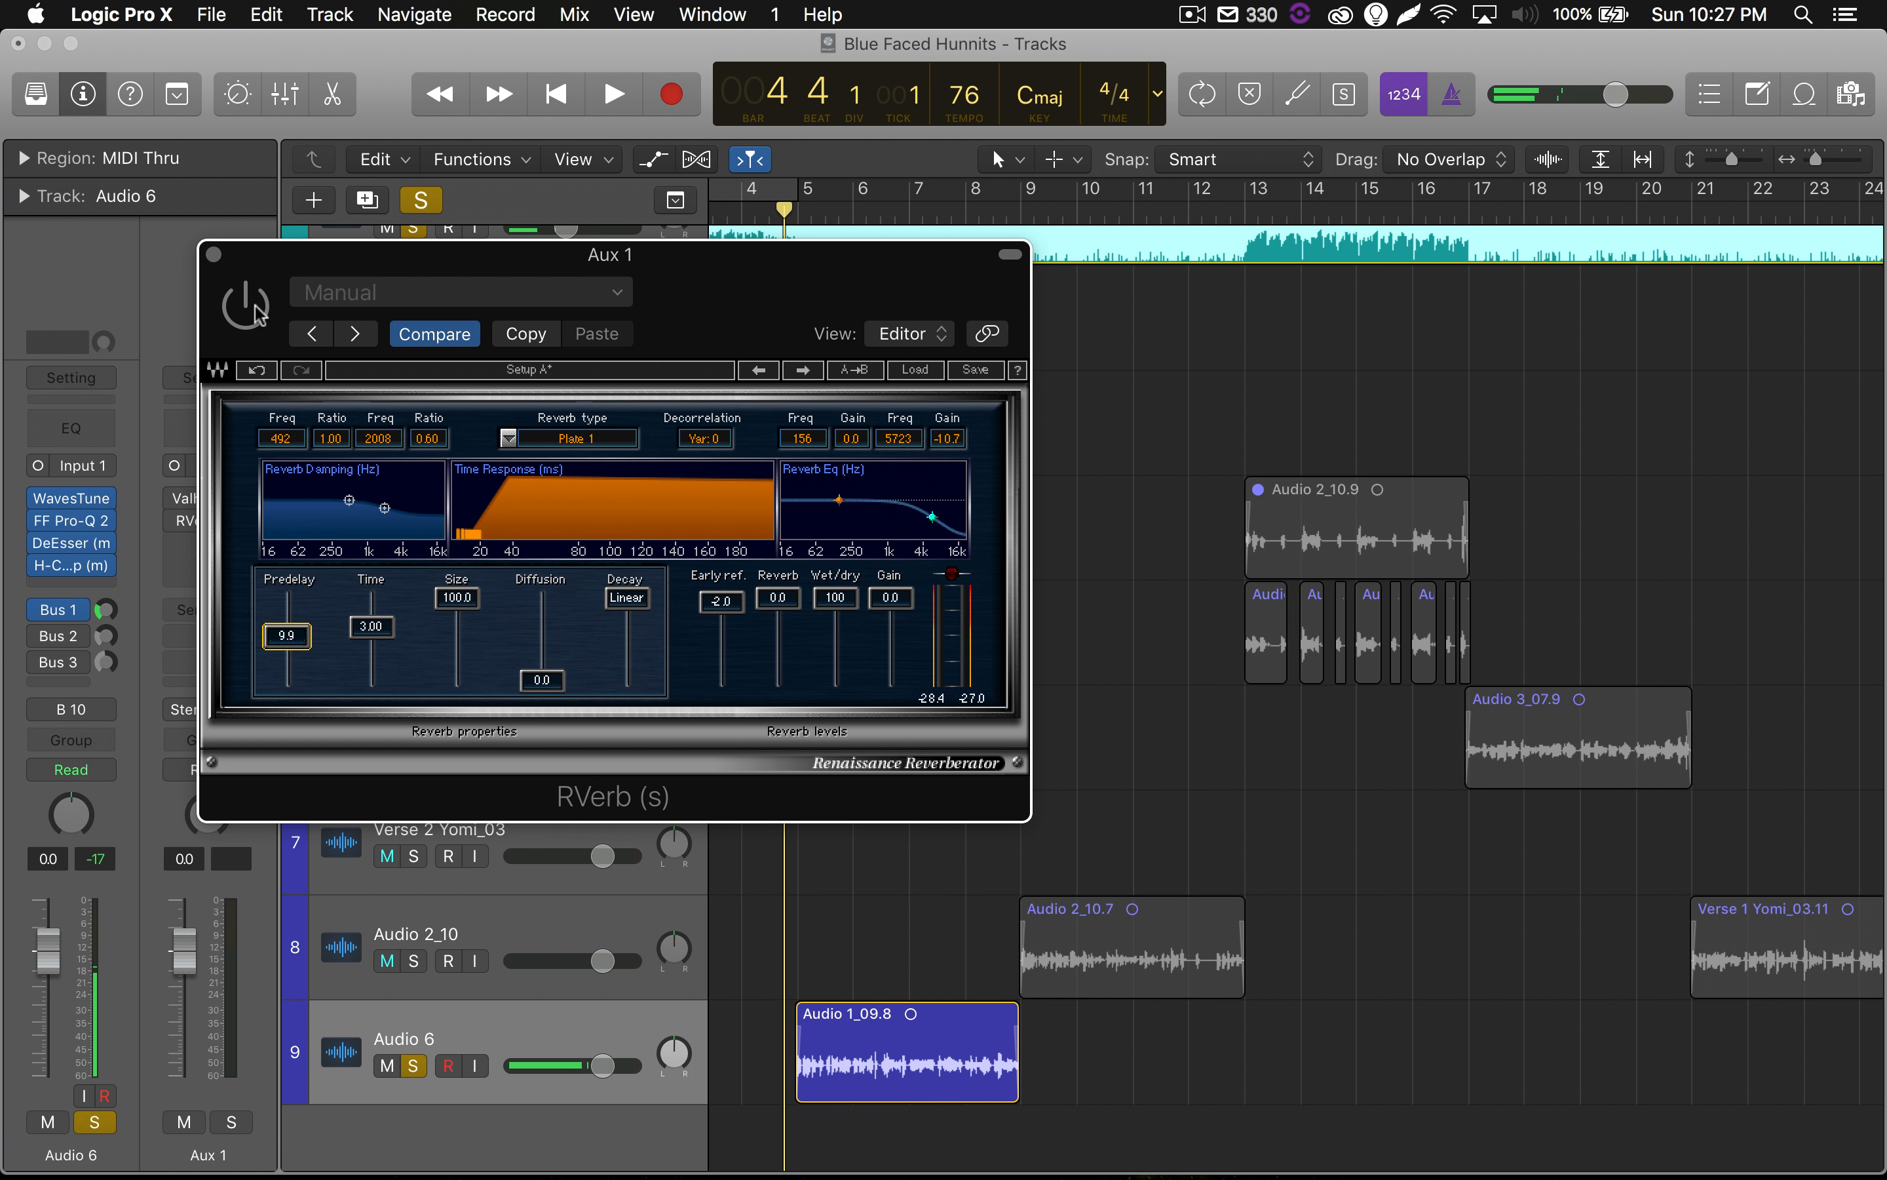
key("space")
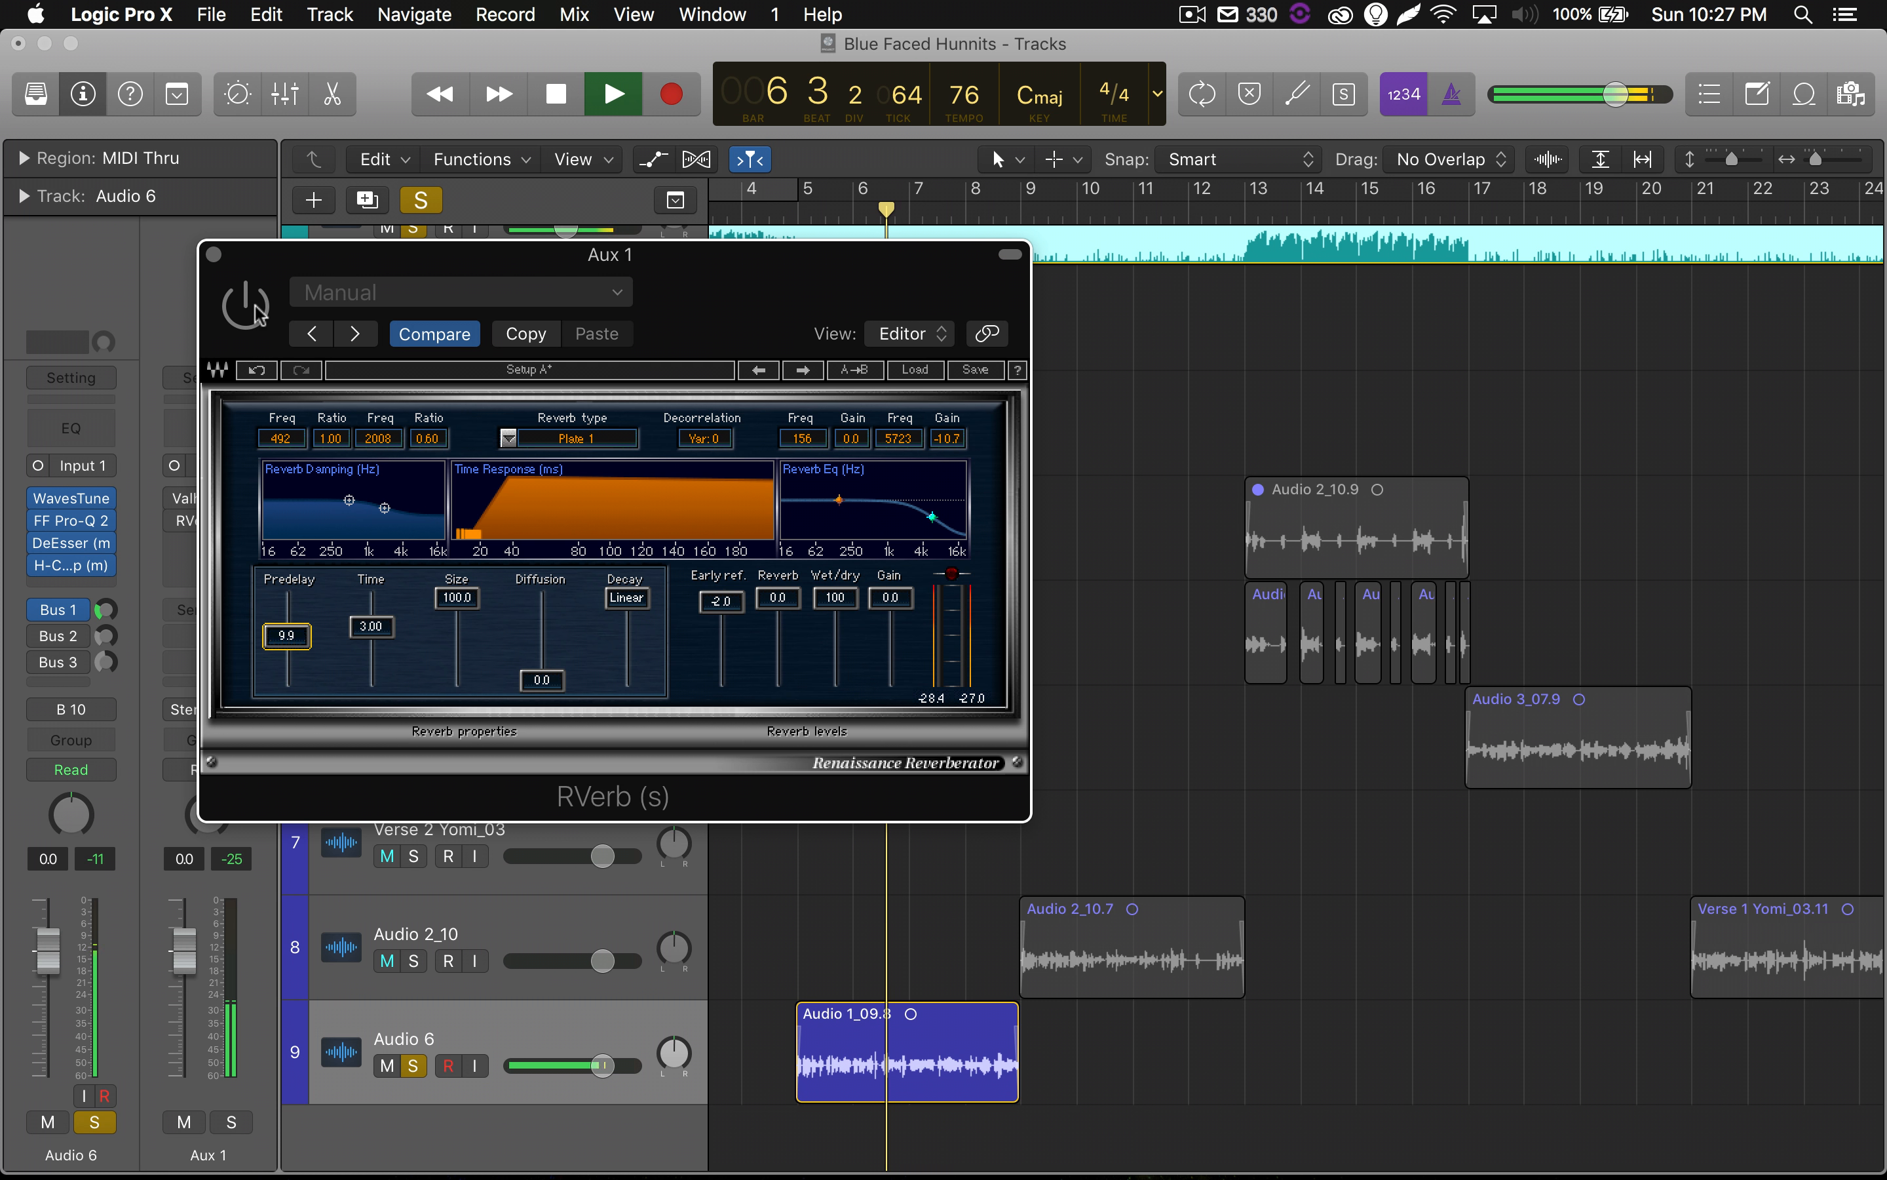
key("space")
key("space")
key("space")
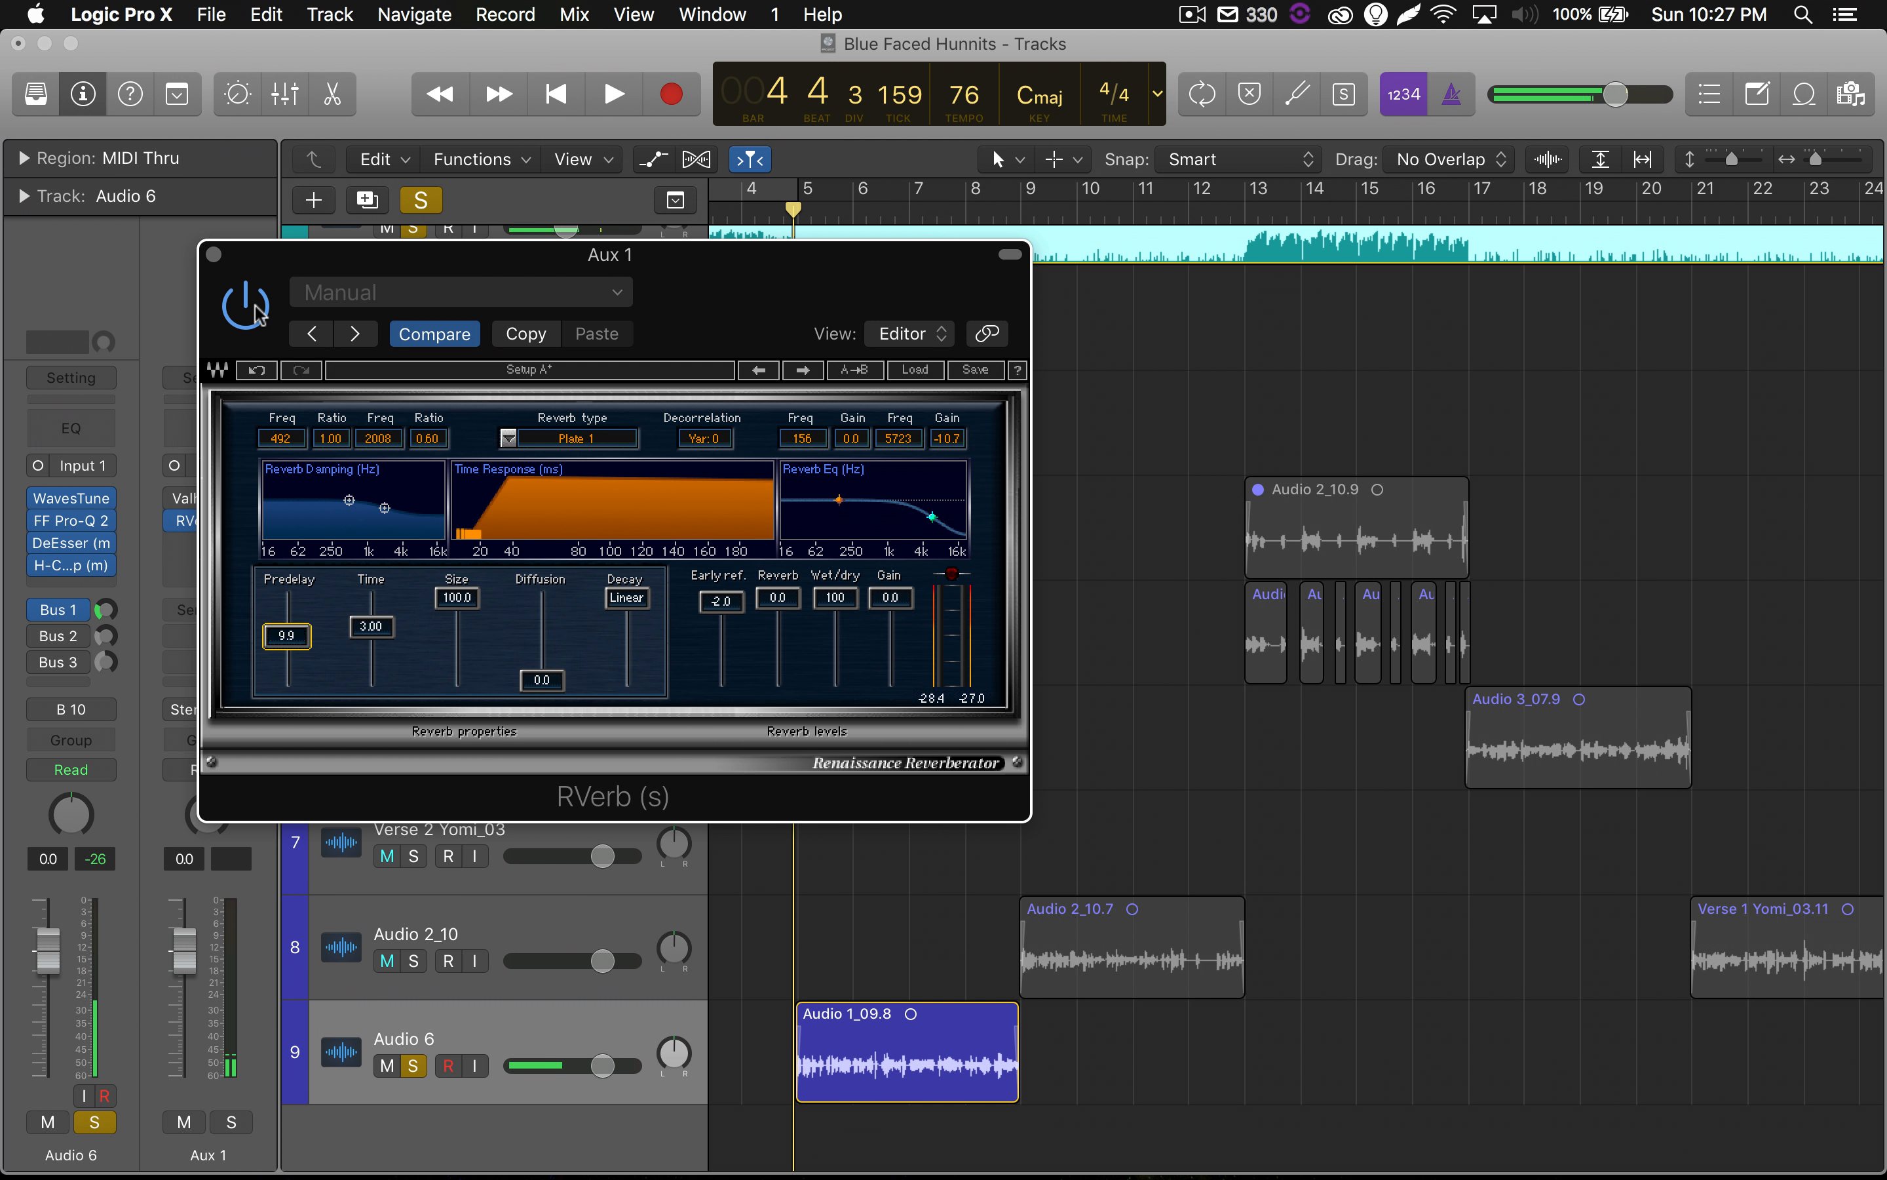
key("space")
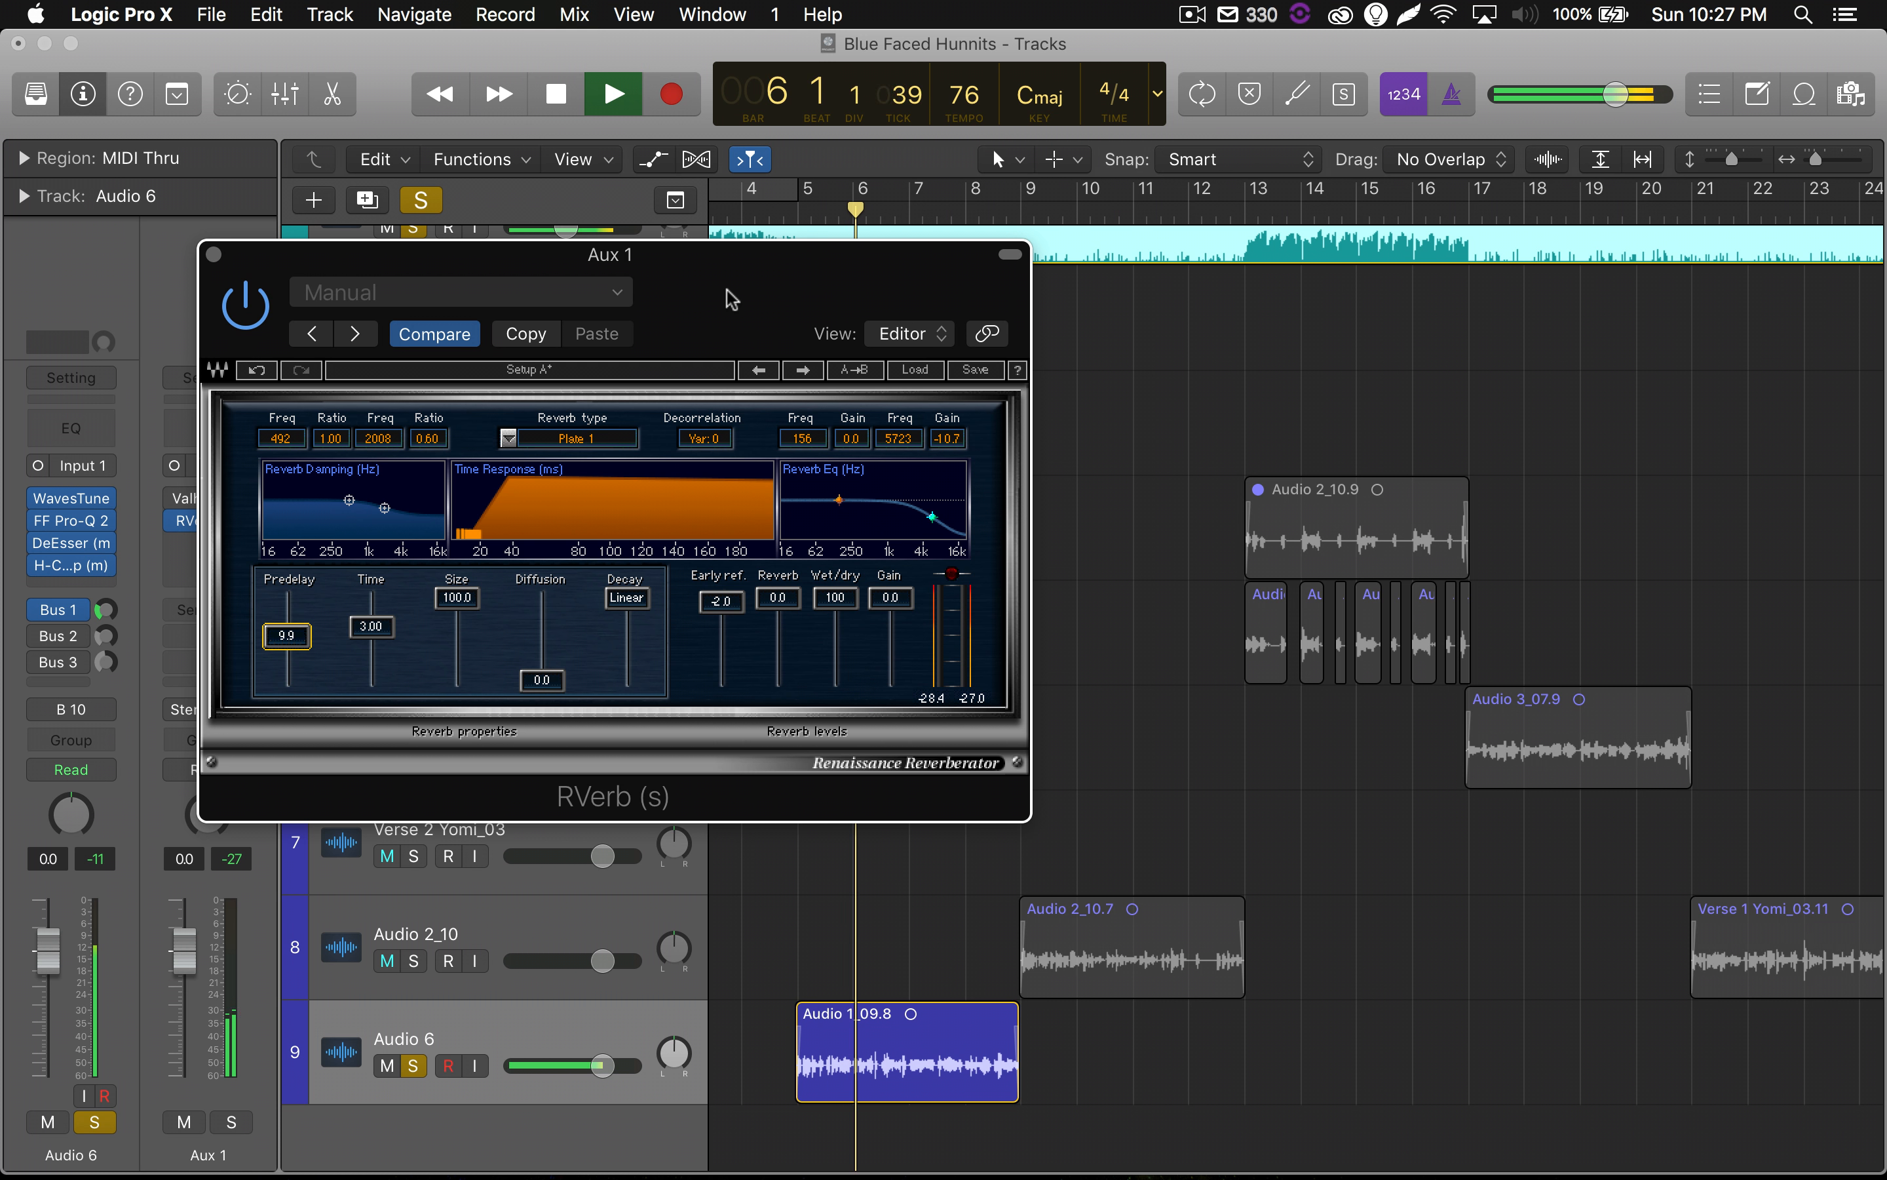
key("space")
left_click(215, 256)
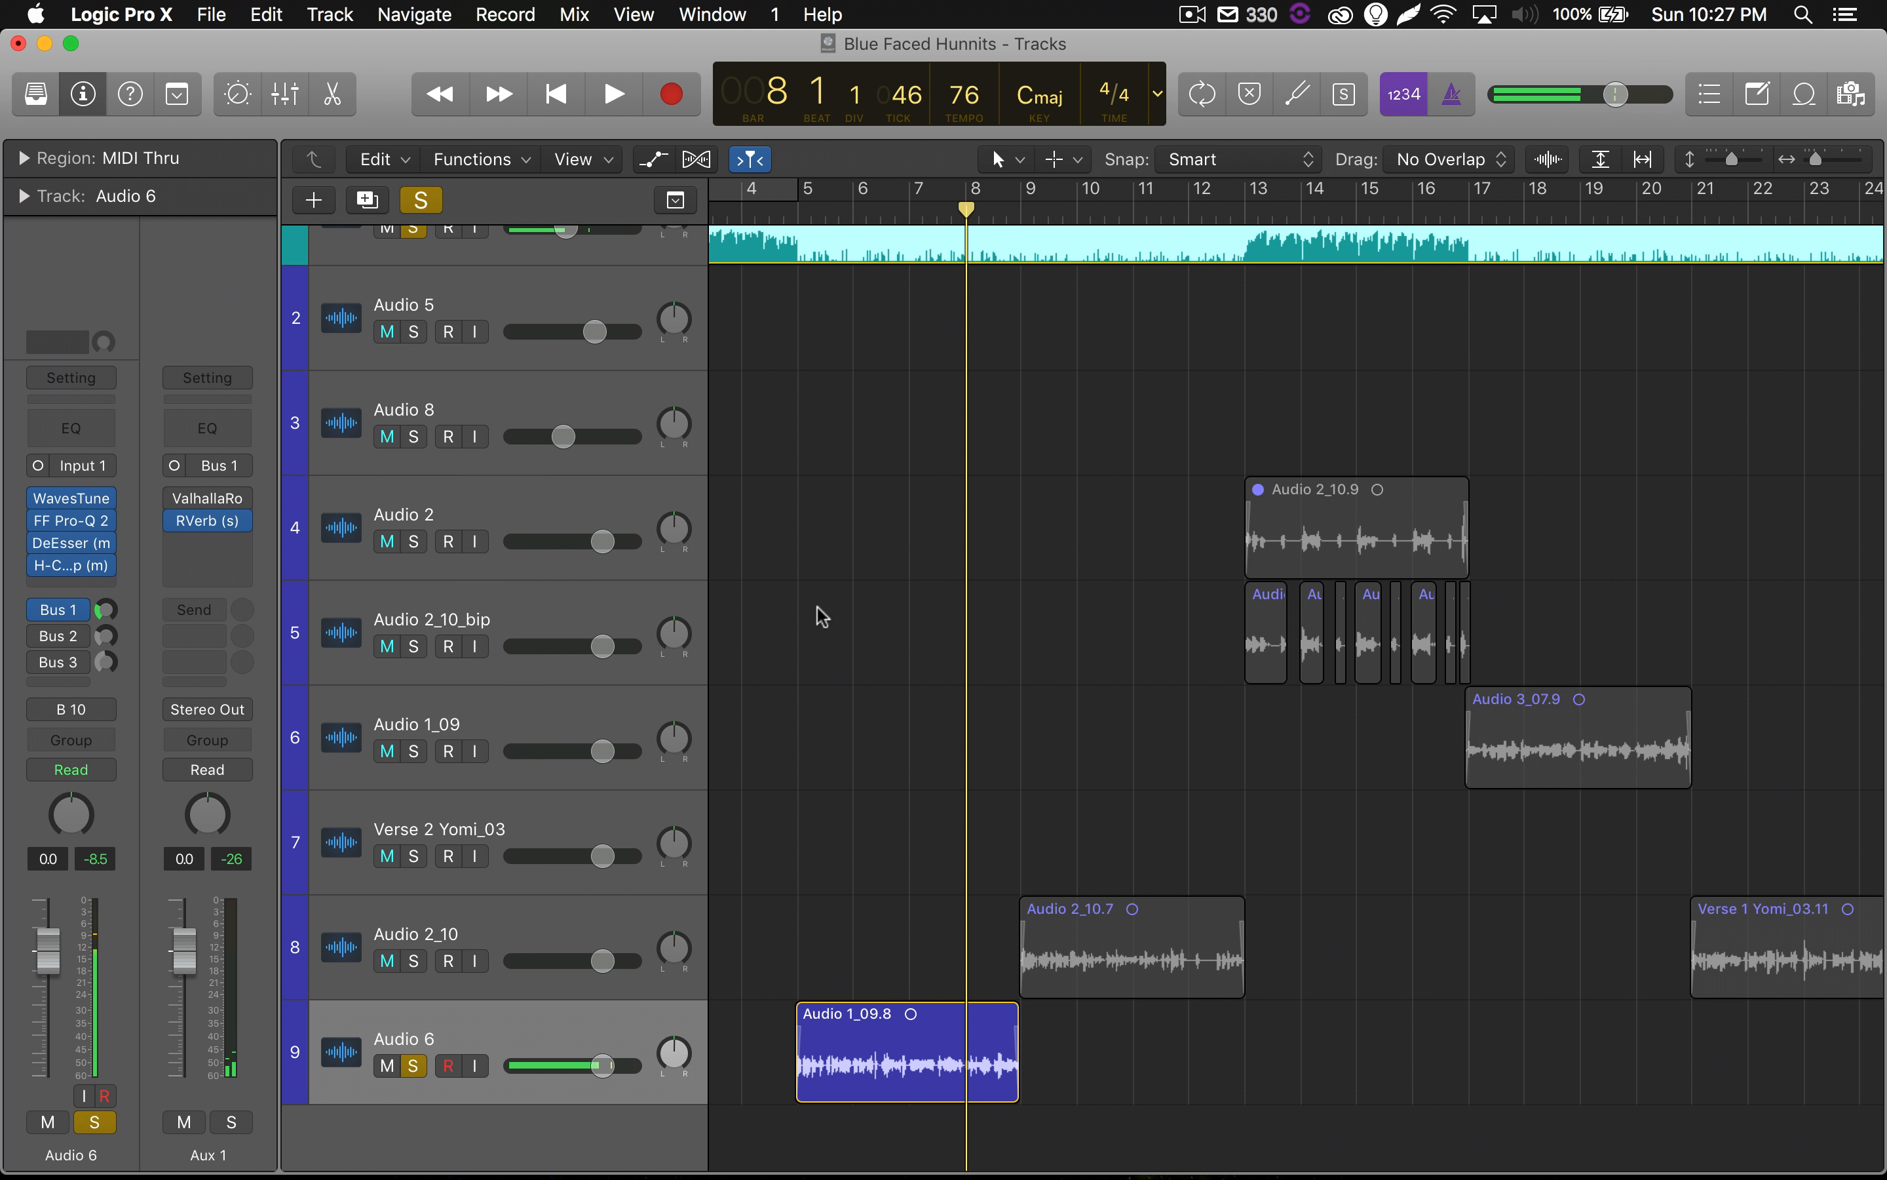
Bypass RVerb on Aux 1 and remove it from the insert slot below ValhallaRoom.
mouse_move(181, 523)
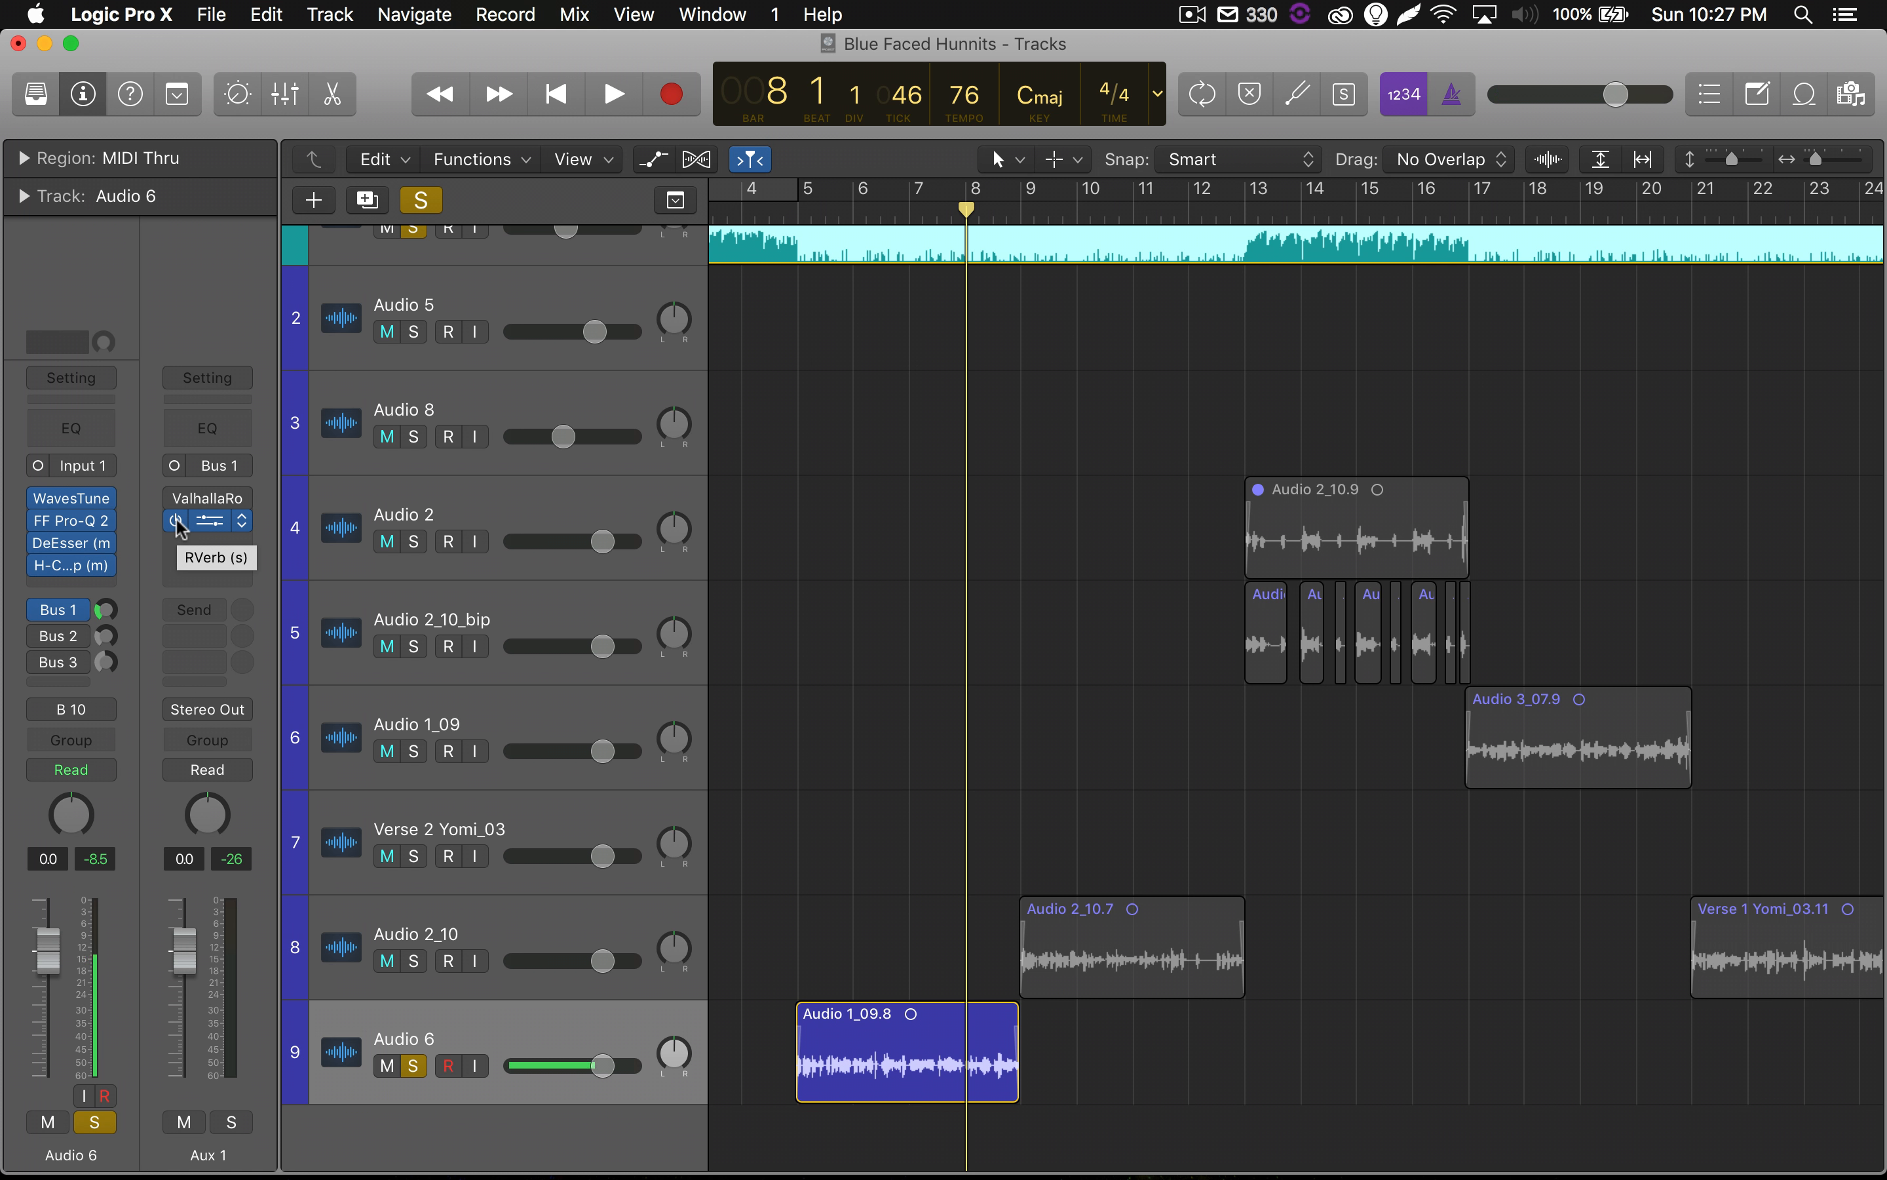
left_click(178, 522)
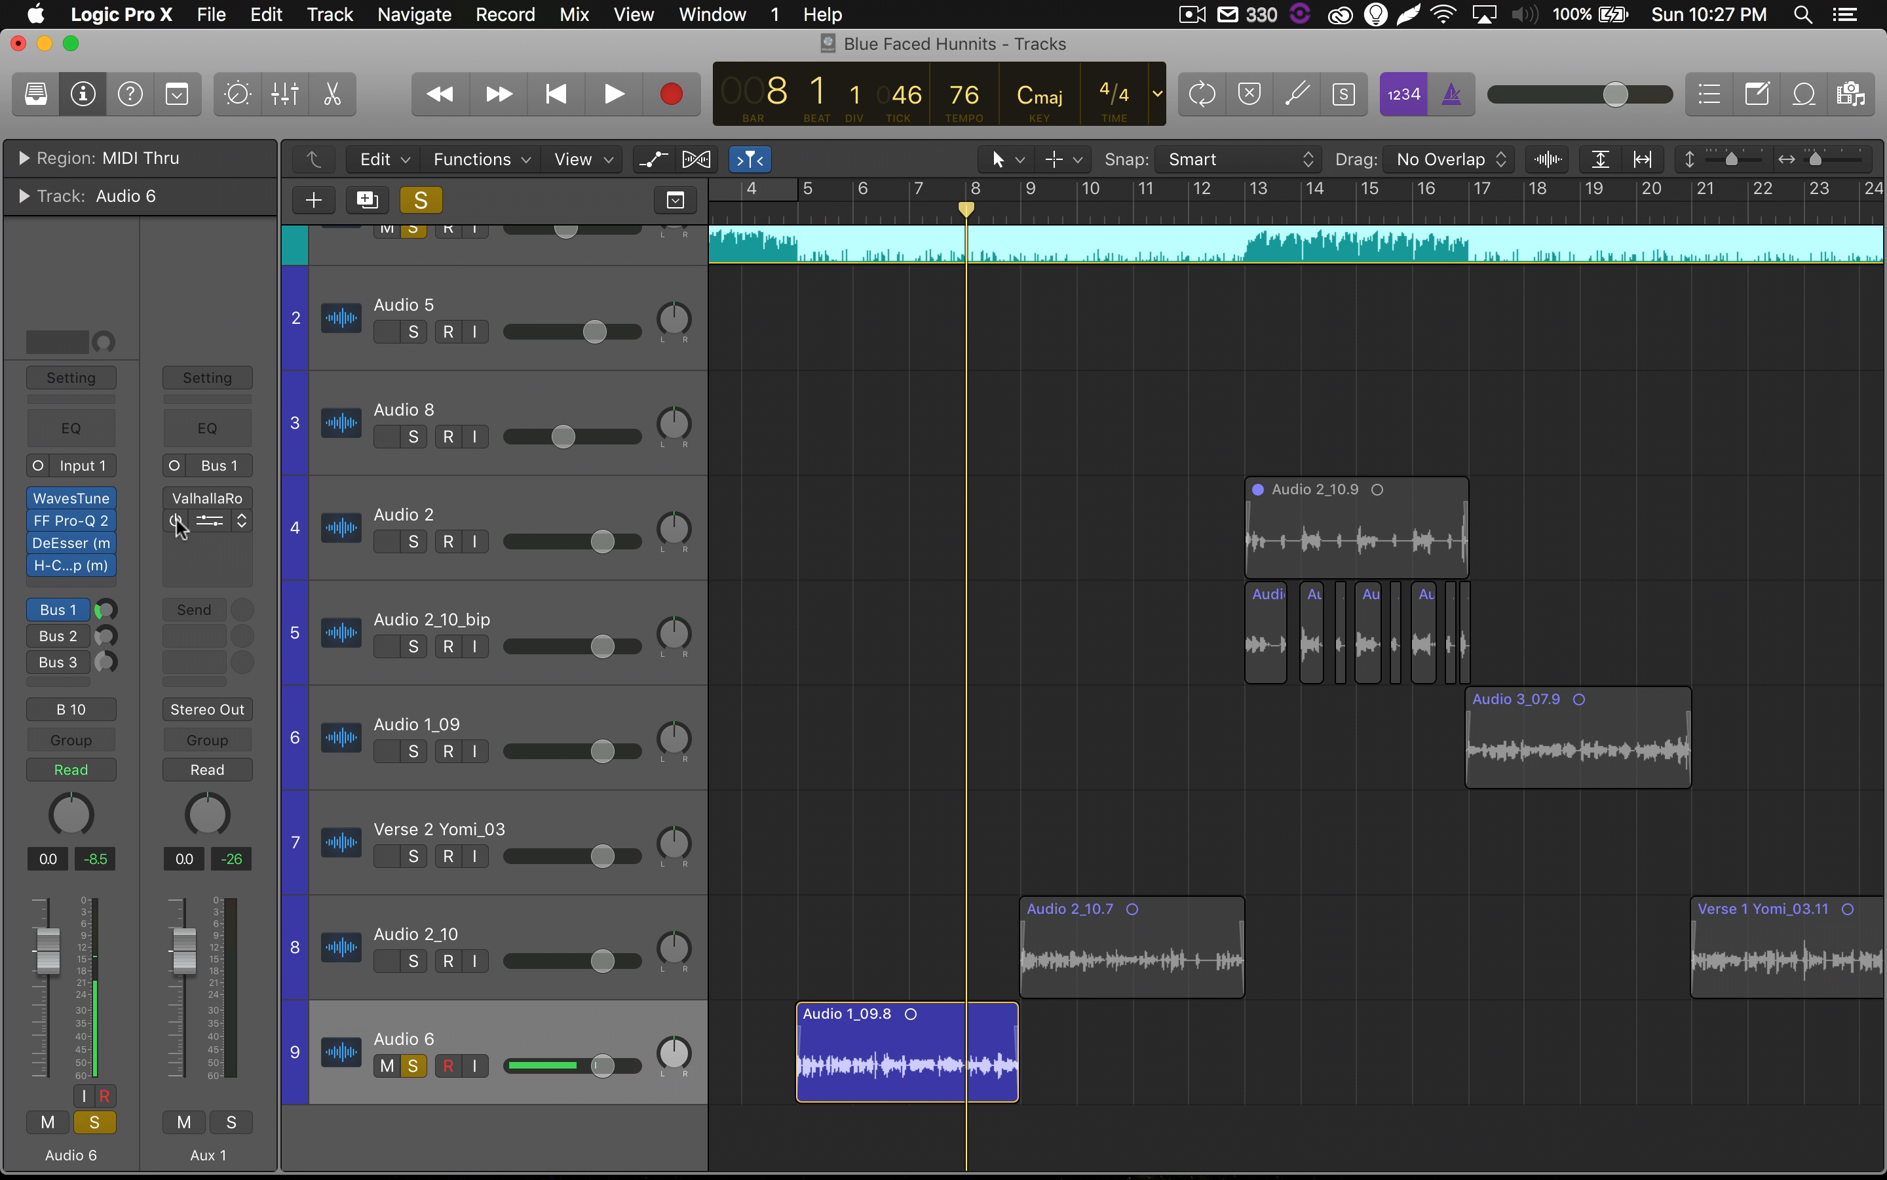
left_click(243, 521)
left_click(246, 561)
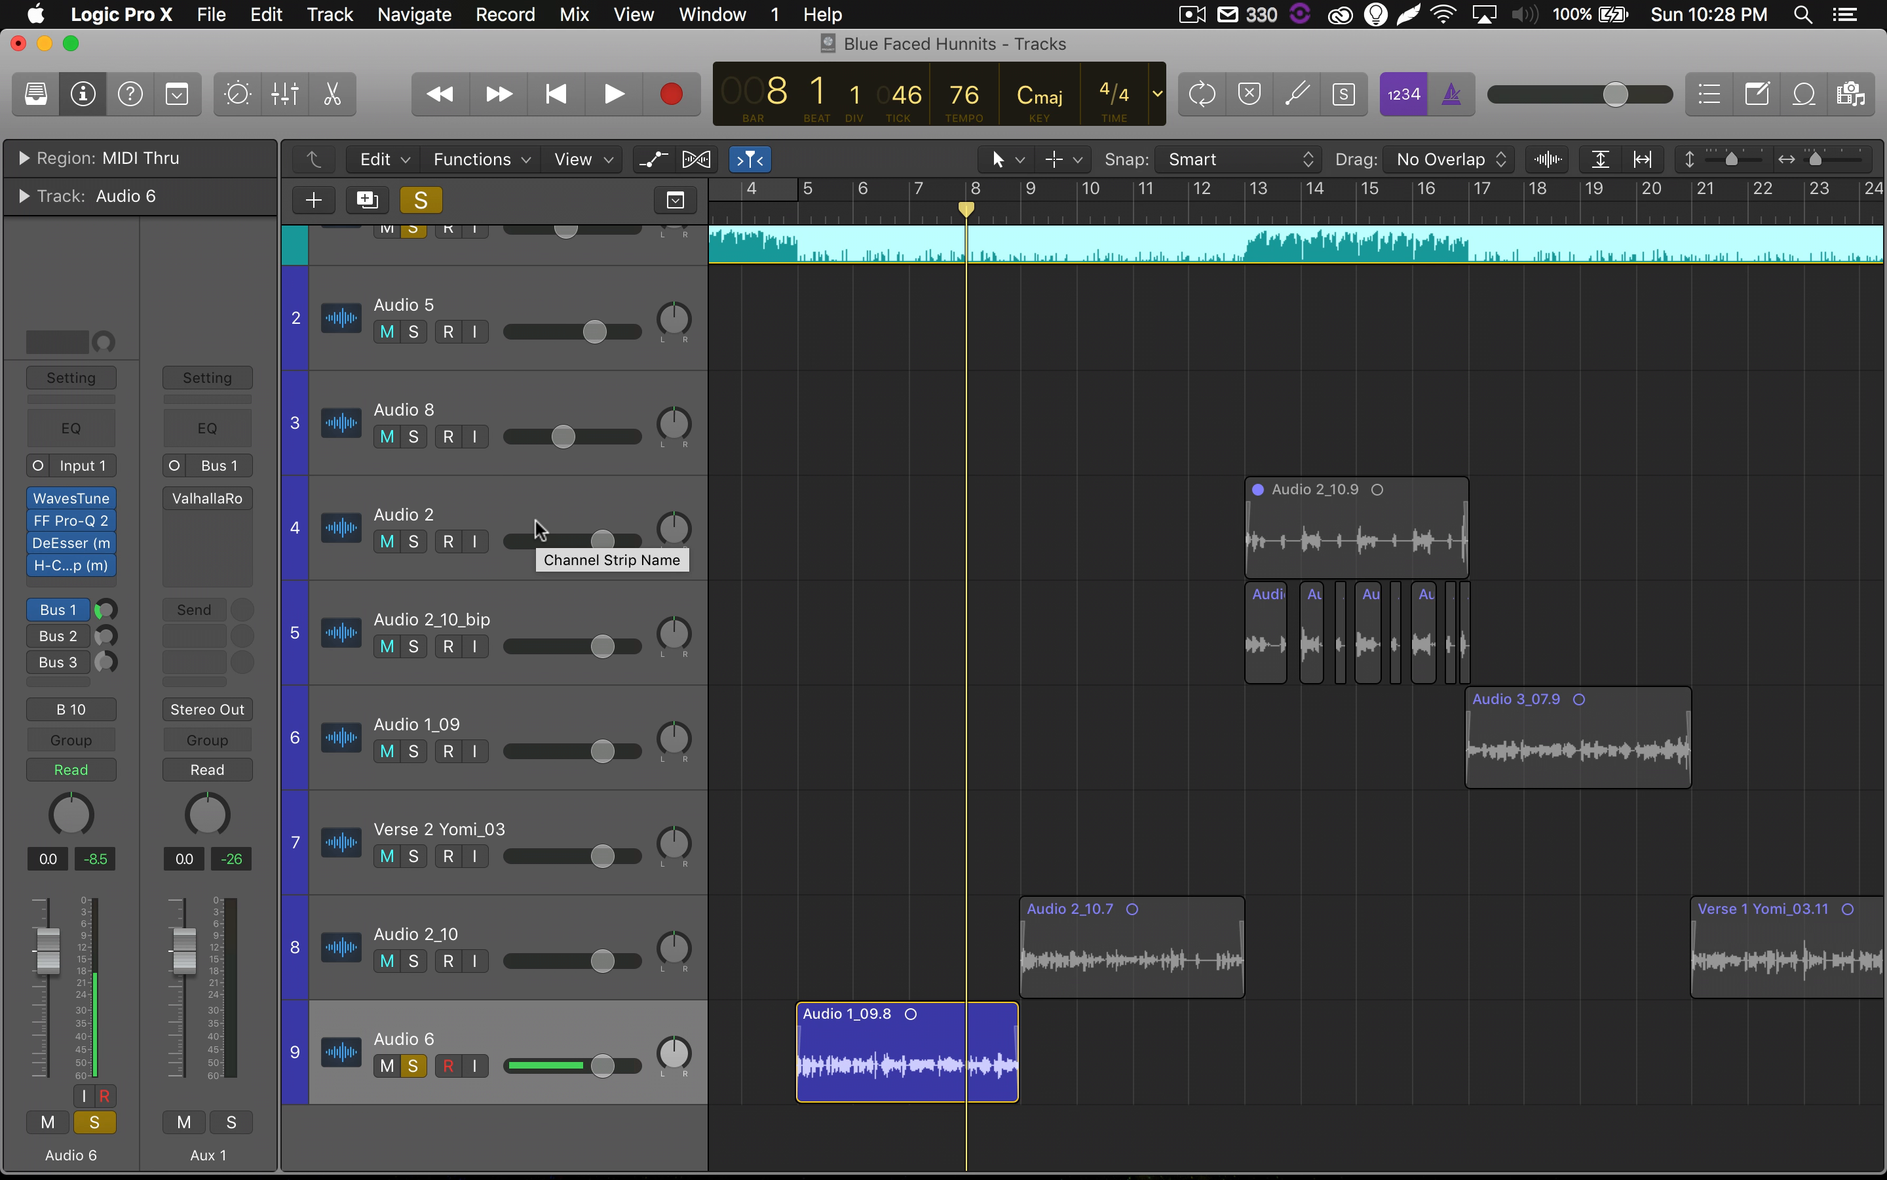